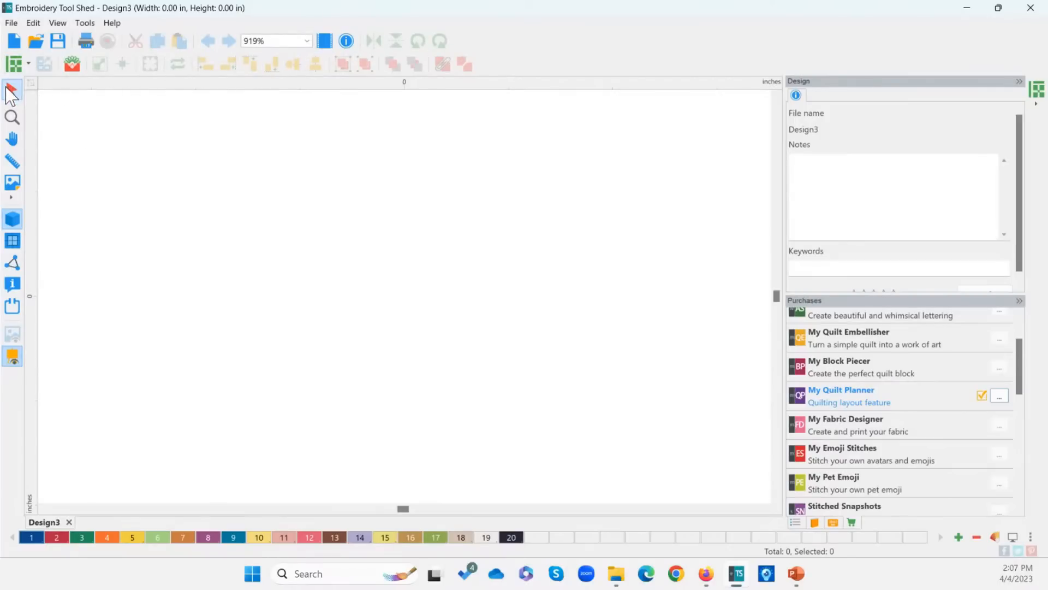
Step: Start a new quilt layout and set the overall quilt width to 36 in
left_click(12, 357)
left_click(22, 71)
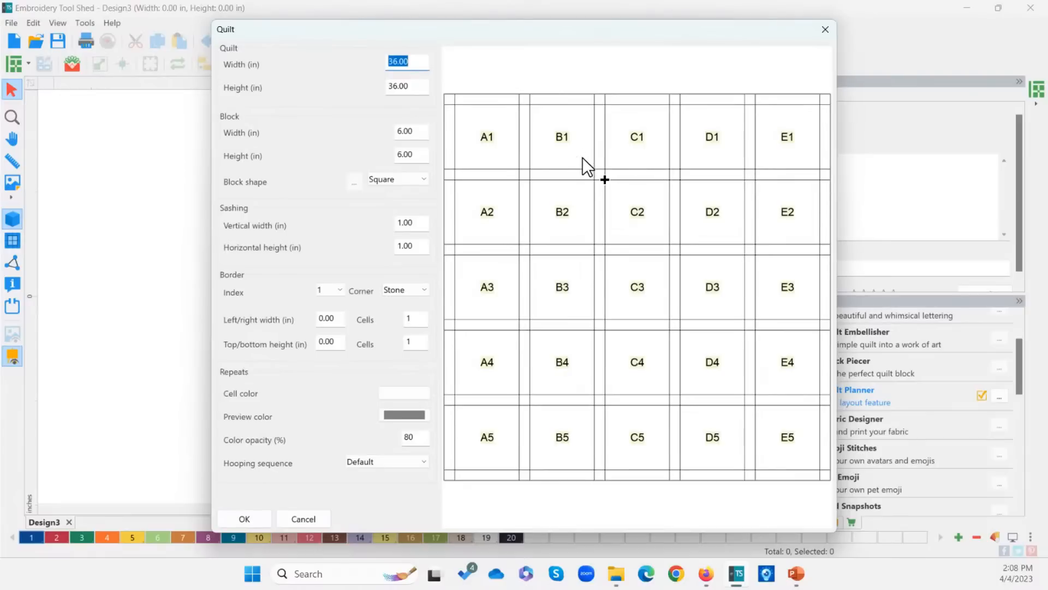
double_click(421, 63)
type("30")
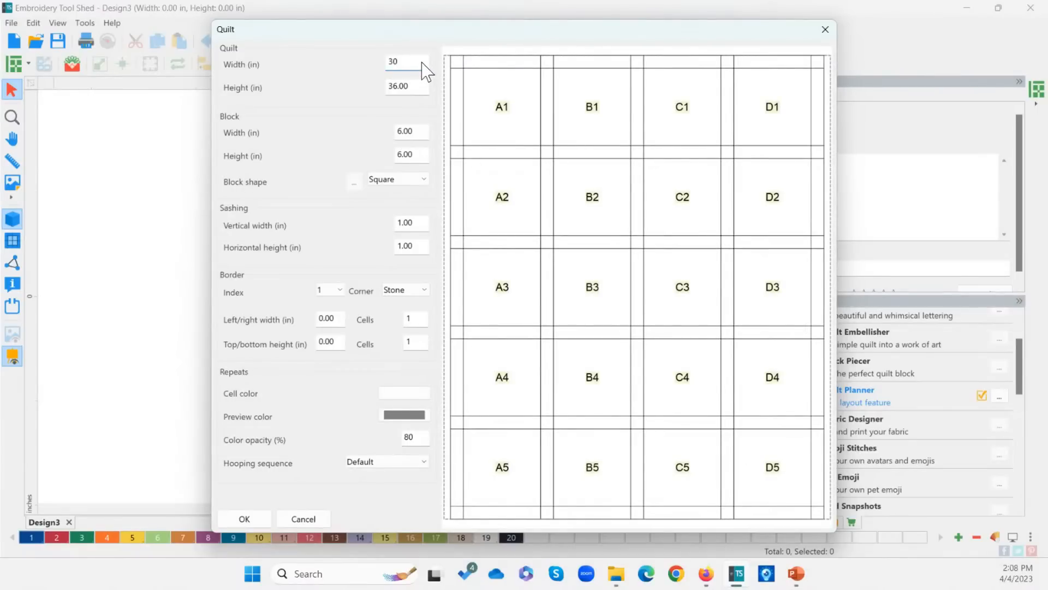
key("BackSpace")
type("6")
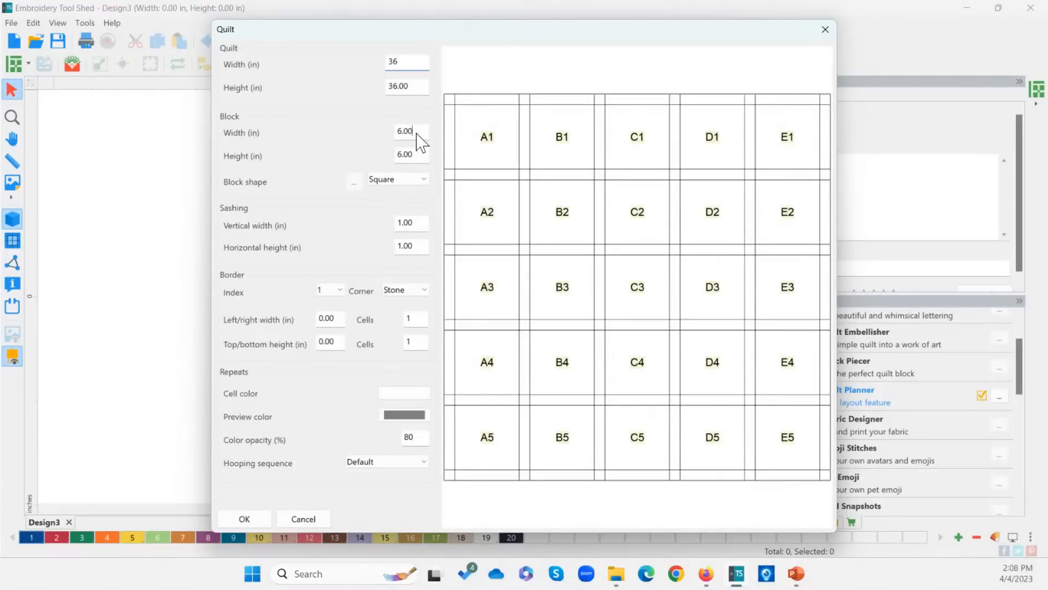
Step: Set the quilt block size to 10 in wide by 10 in high
double_click(413, 135)
type("10")
left_click(409, 160)
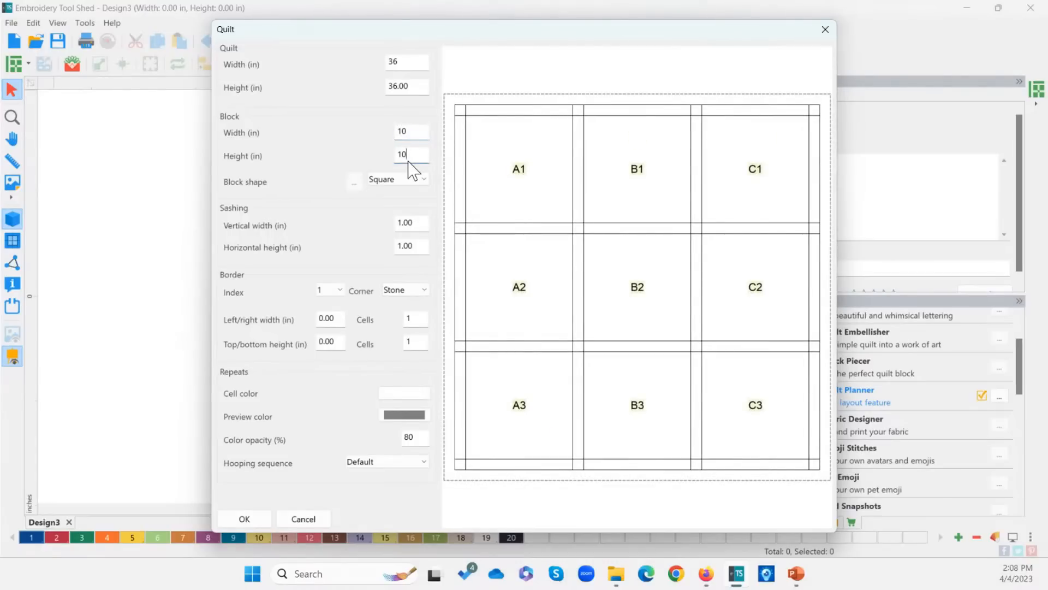
Step: Change the block shape to Rectangle and set the block height to 12 in
left_click(411, 181)
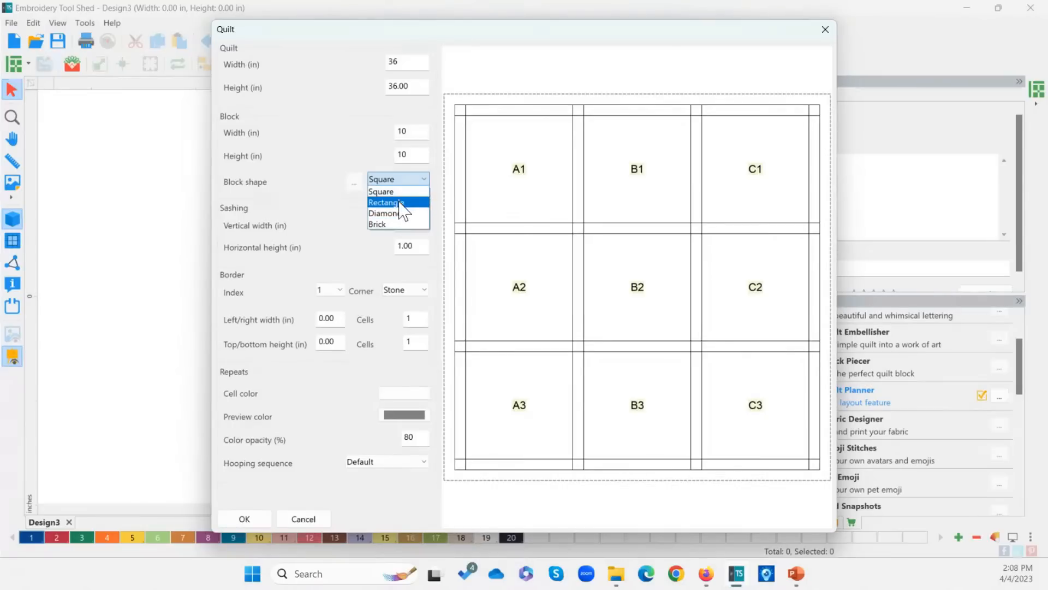
left_click(400, 202)
left_click(412, 131)
double_click(396, 159)
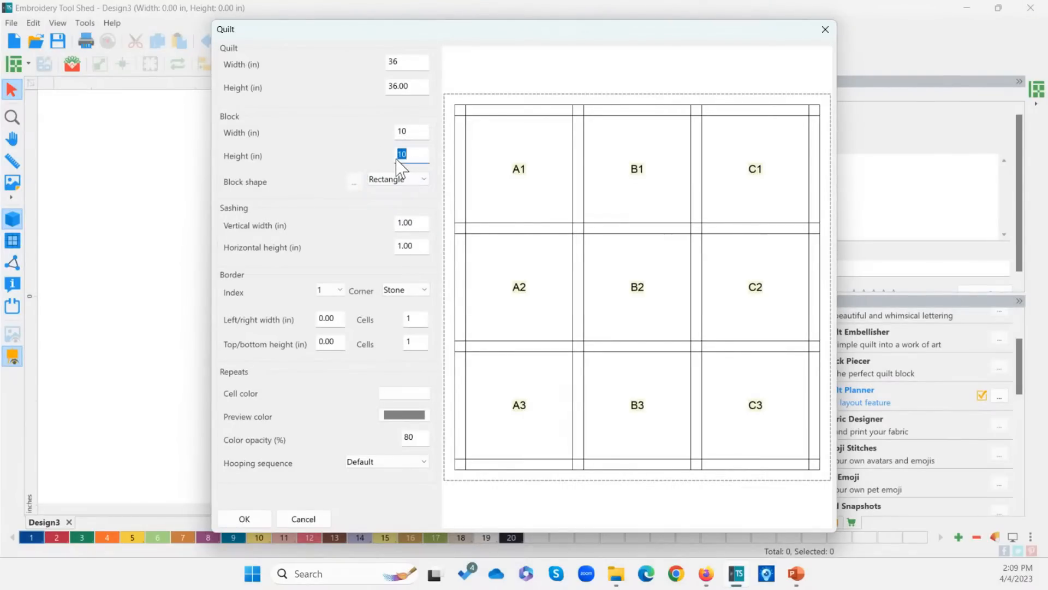
type("12")
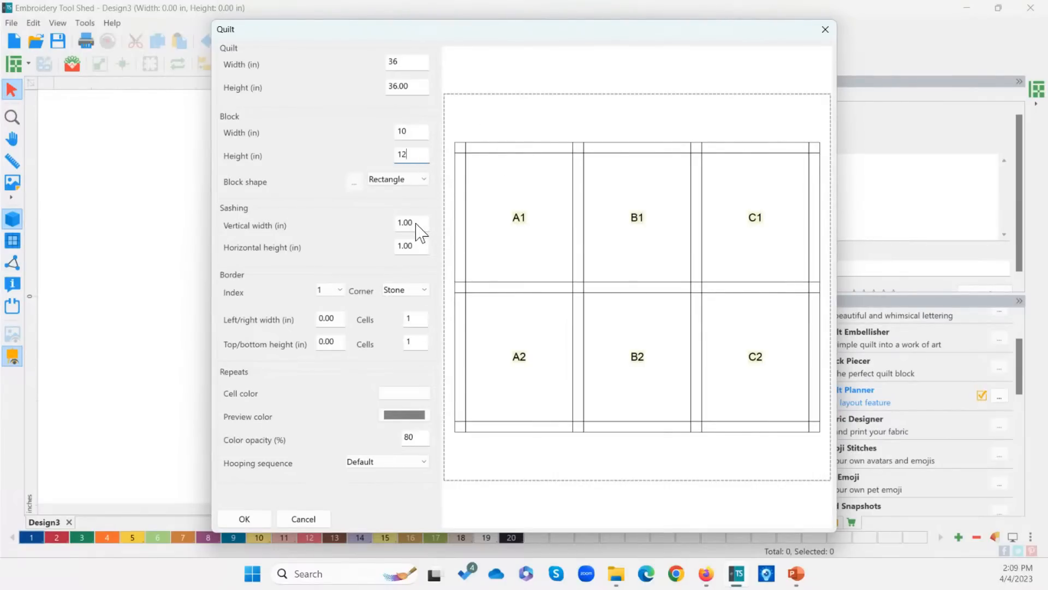
Step: Change the block shape to Diamond and set the block height to 10 in
left_click_drag(427, 224, 382, 229)
left_click(401, 179)
left_click(403, 213)
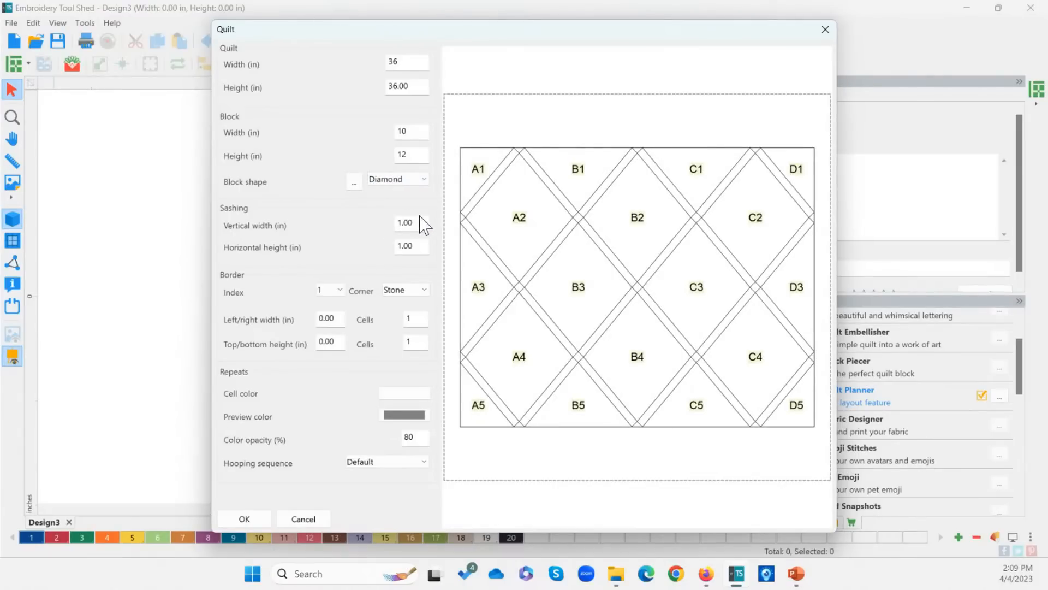
left_click(413, 150)
type("1")
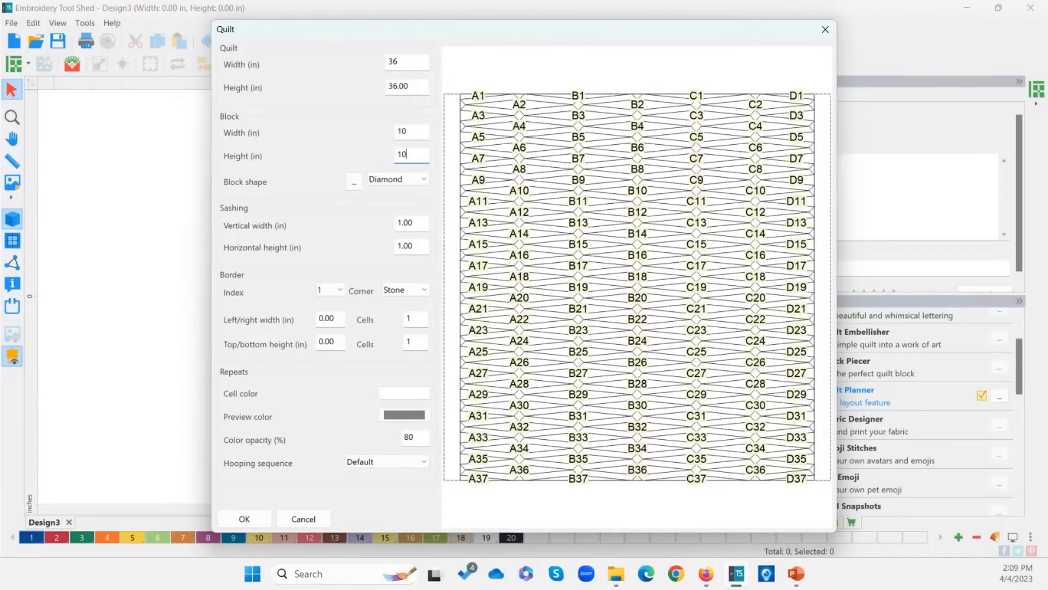
left_click(417, 136)
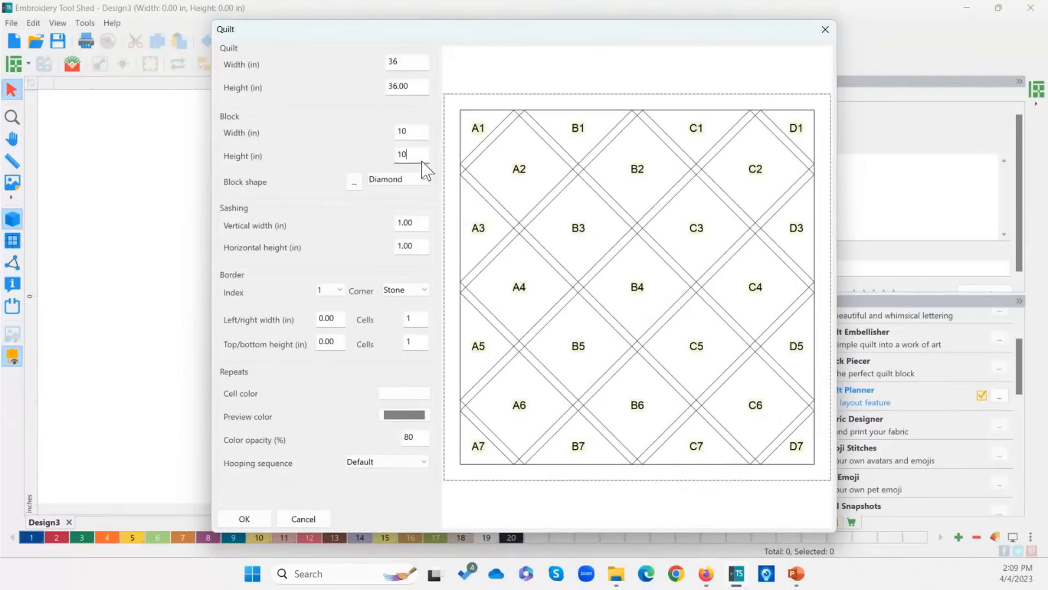
Step: Try the Brick block shape on the quilt layout and return the shape to Square
left_click(407, 180)
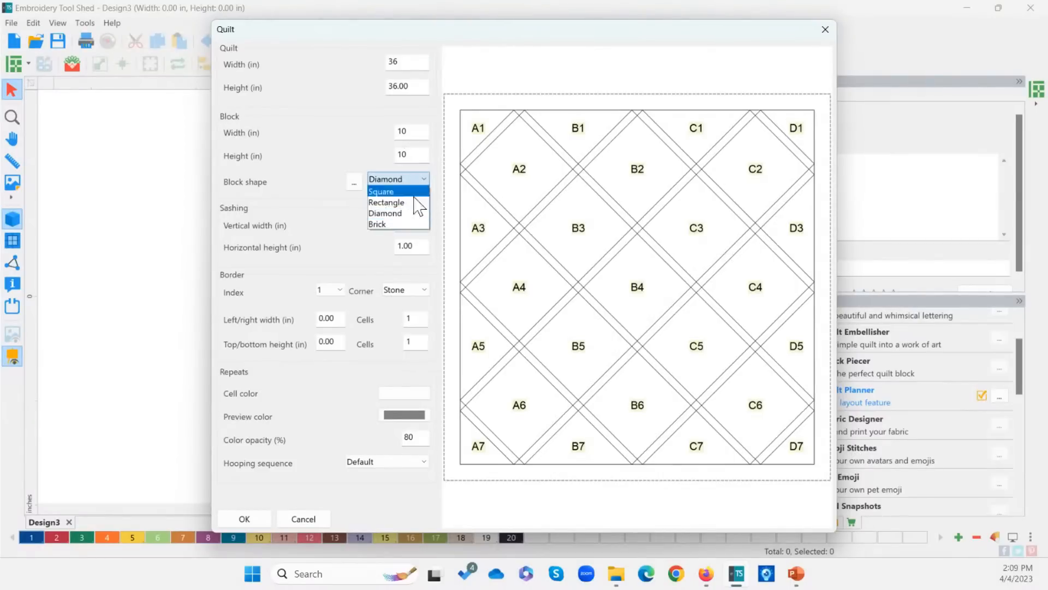
left_click(391, 223)
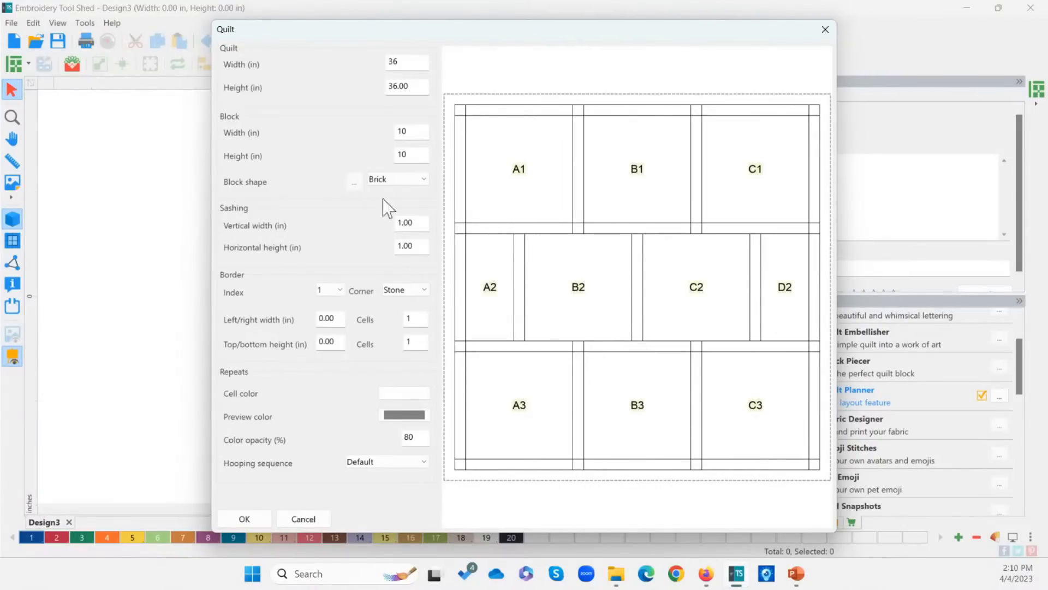
left_click(417, 184)
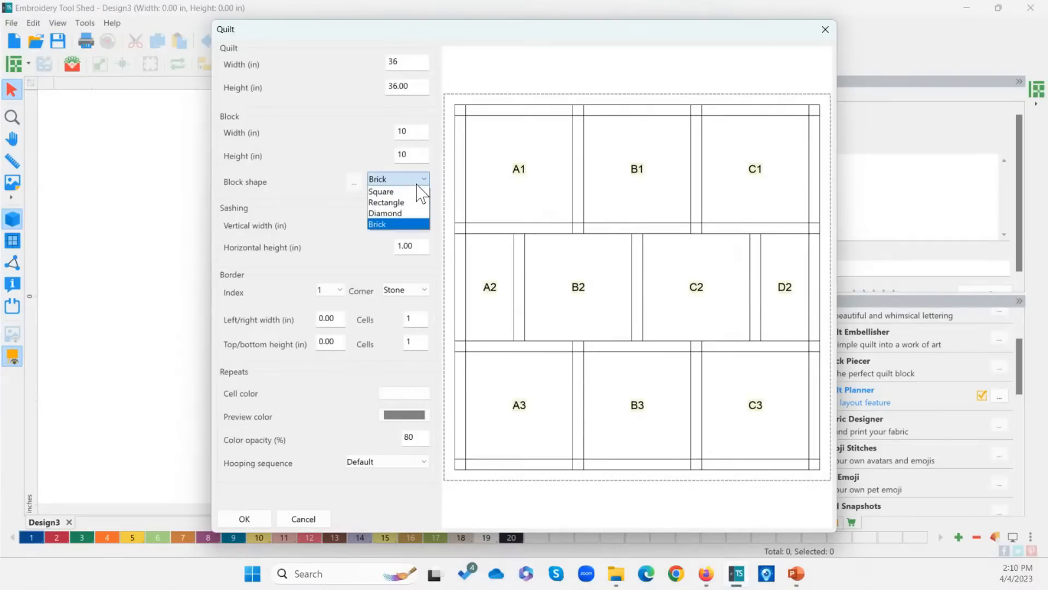
left_click(418, 190)
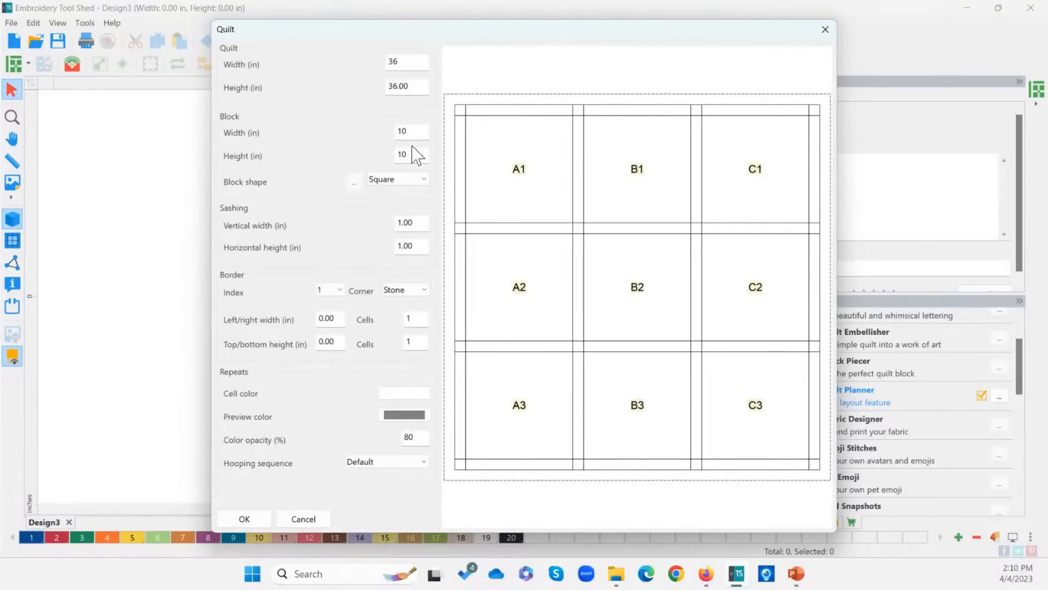
double_click(397, 131)
left_click(390, 183)
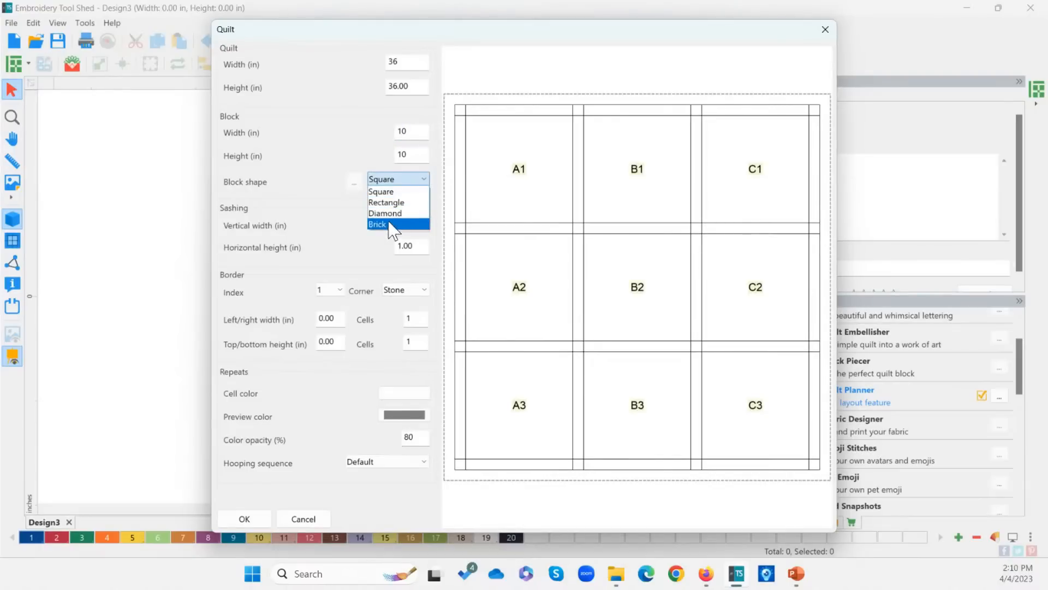
left_click(397, 181)
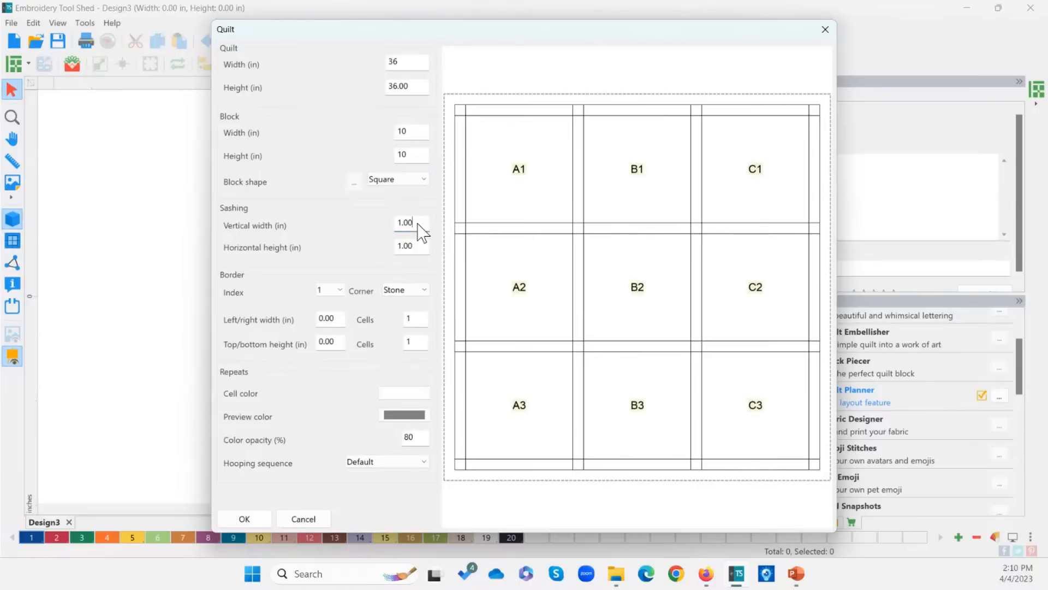
Step: Remove the sashing by setting its vertical width and horizontal height to 0
key("BackSpace")
key("BackSpace")
key("BackSpace")
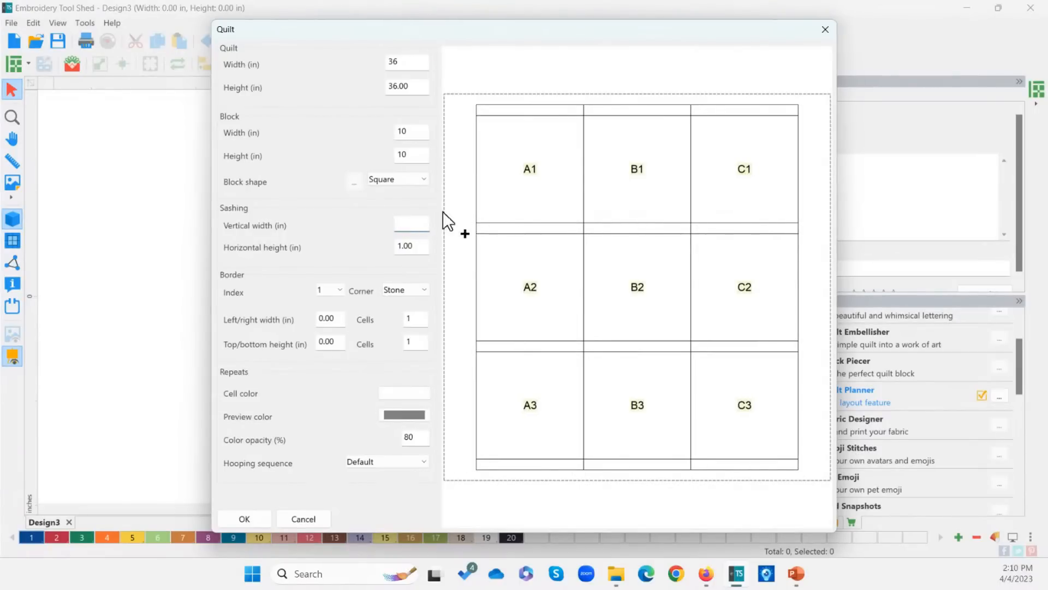
type("0")
left_click_drag(421, 247, 371, 248)
type("0")
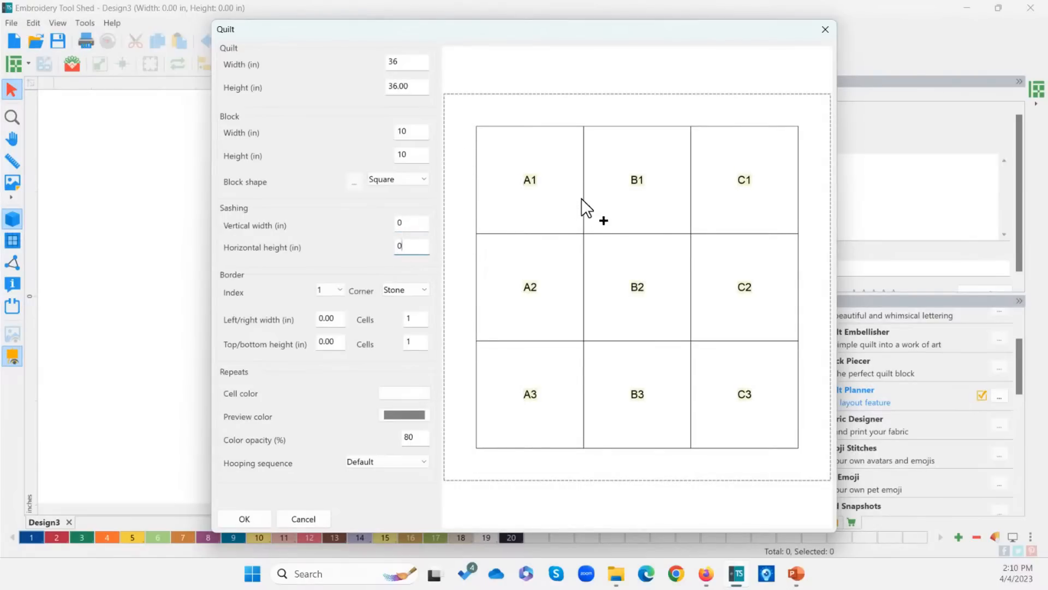
Step: Give border 1 a 3 in left/right width and 3 in top/bottom height, with 3 cells on each side
left_click_drag(416, 246, 392, 247)
left_click_drag(334, 319, 293, 350)
type("33")
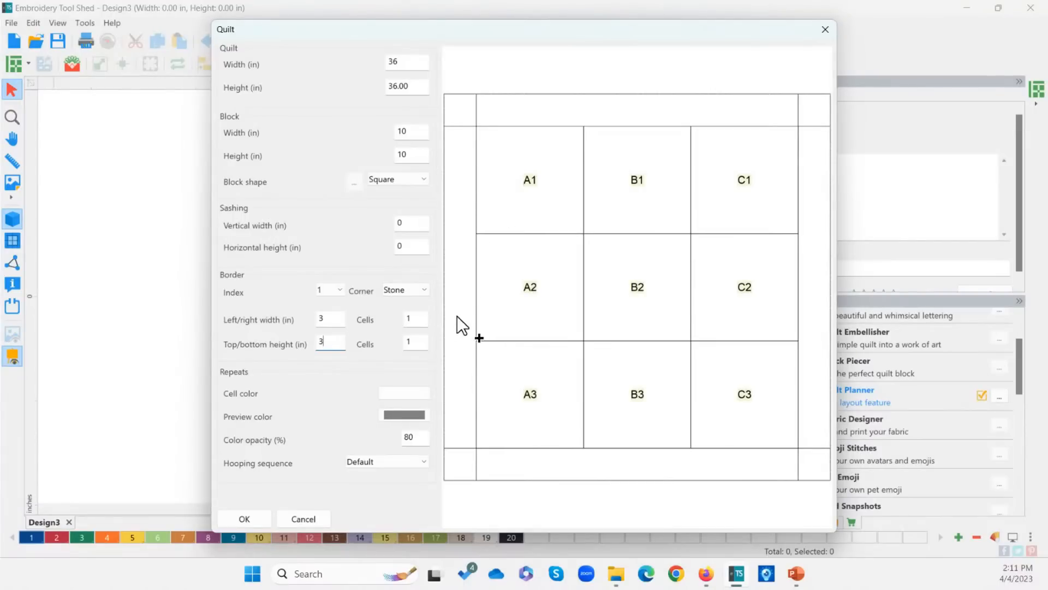
double_click(410, 318)
type("3")
double_click(407, 344)
type("3")
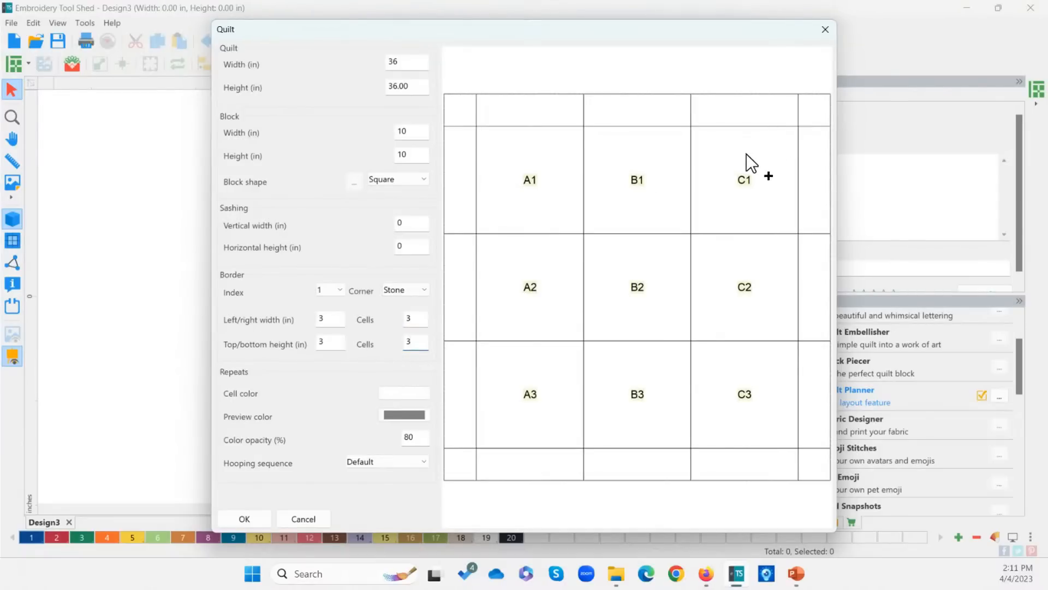
double_click(408, 321)
Step: Try the Miter, Cap and Sides up corner styles on the border and return the corner to Stone
left_click(399, 291)
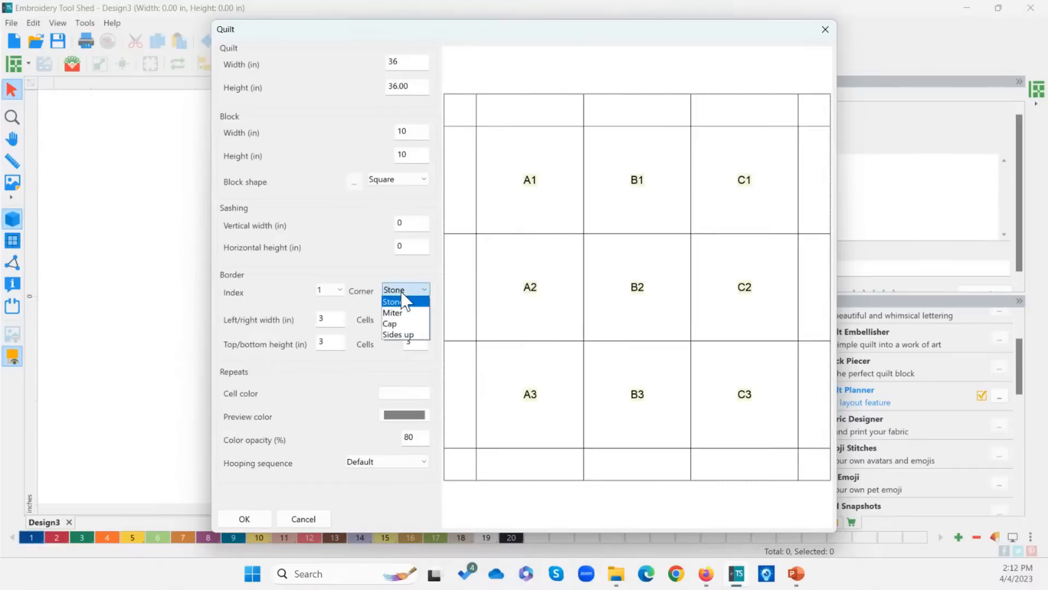
left_click(411, 316)
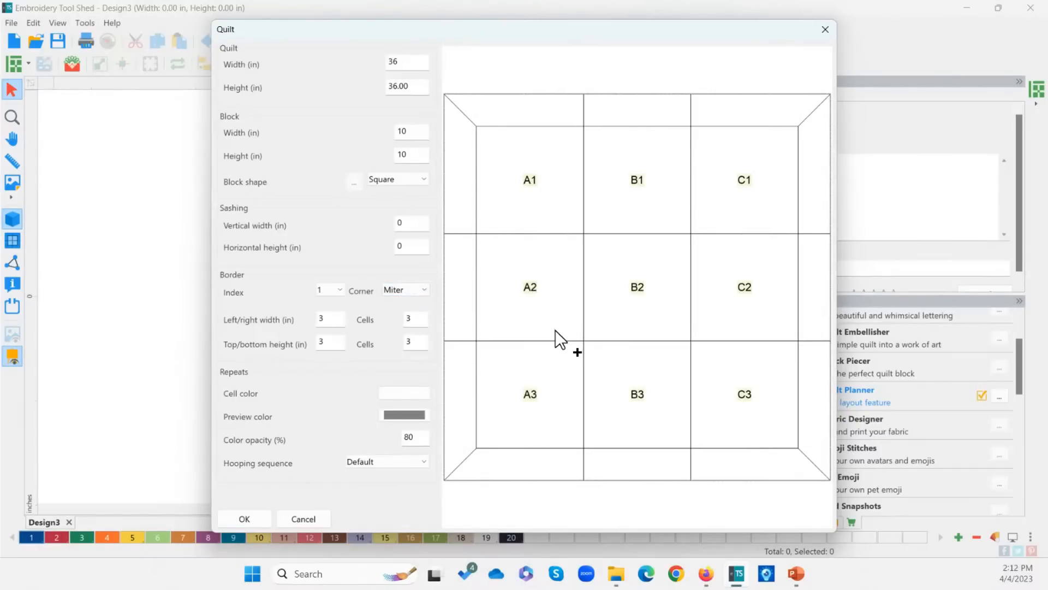
left_click(412, 290)
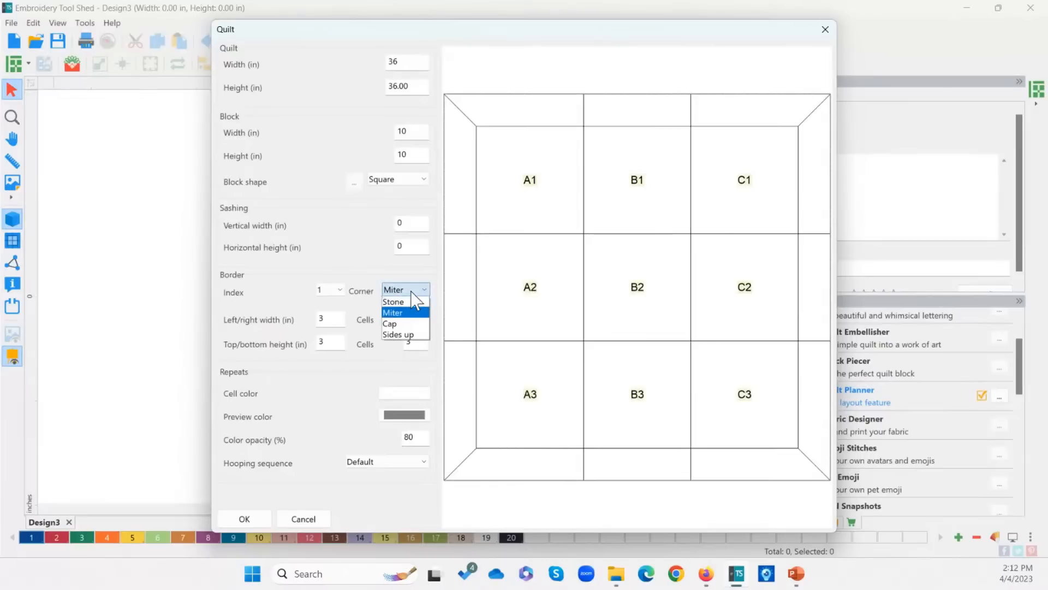
left_click(408, 323)
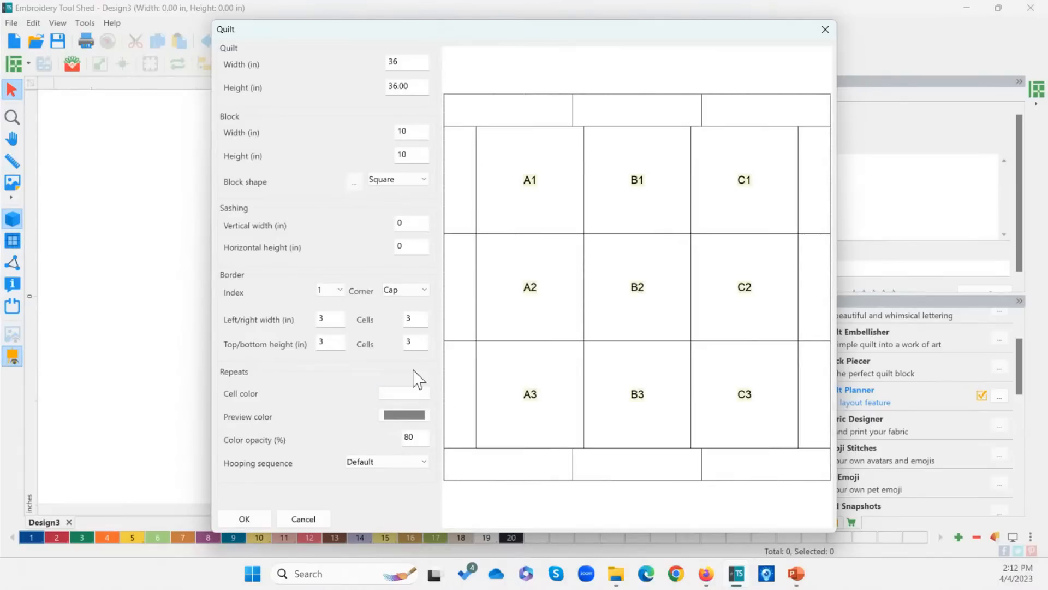
left_click(414, 291)
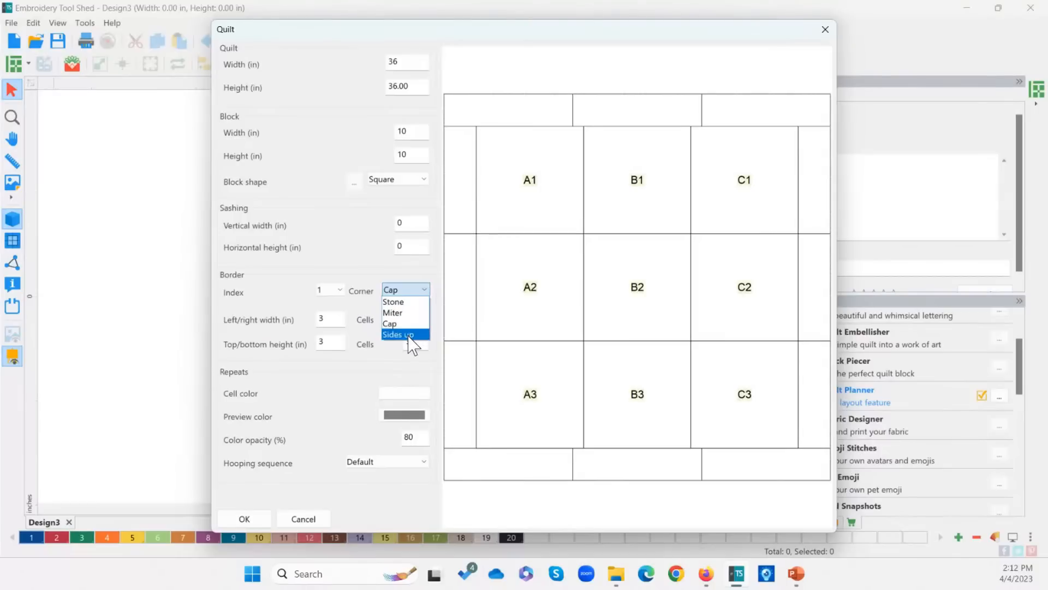
left_click(409, 334)
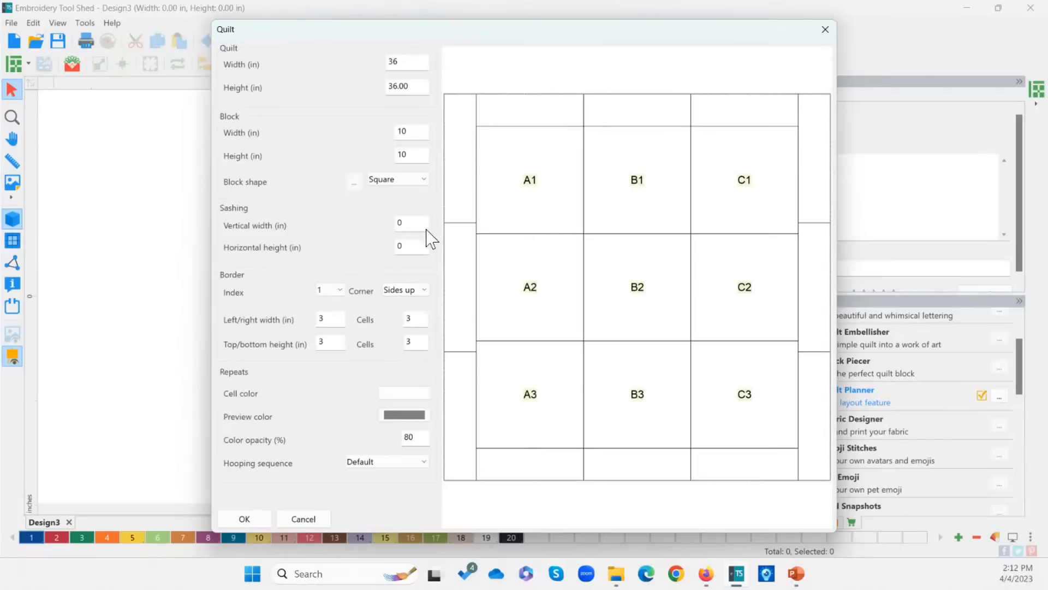
left_click(413, 299)
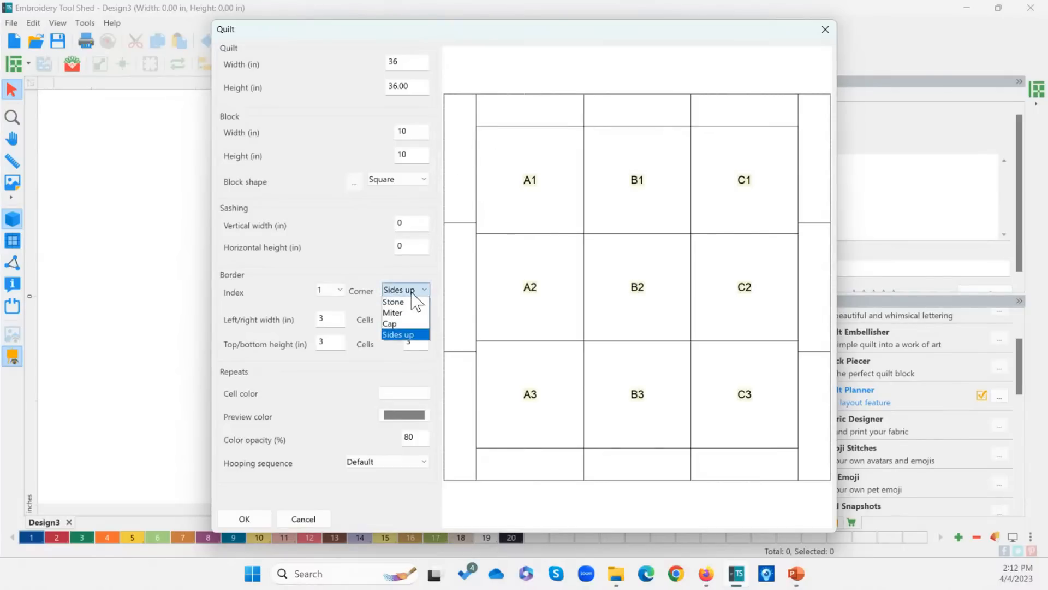
left_click(410, 305)
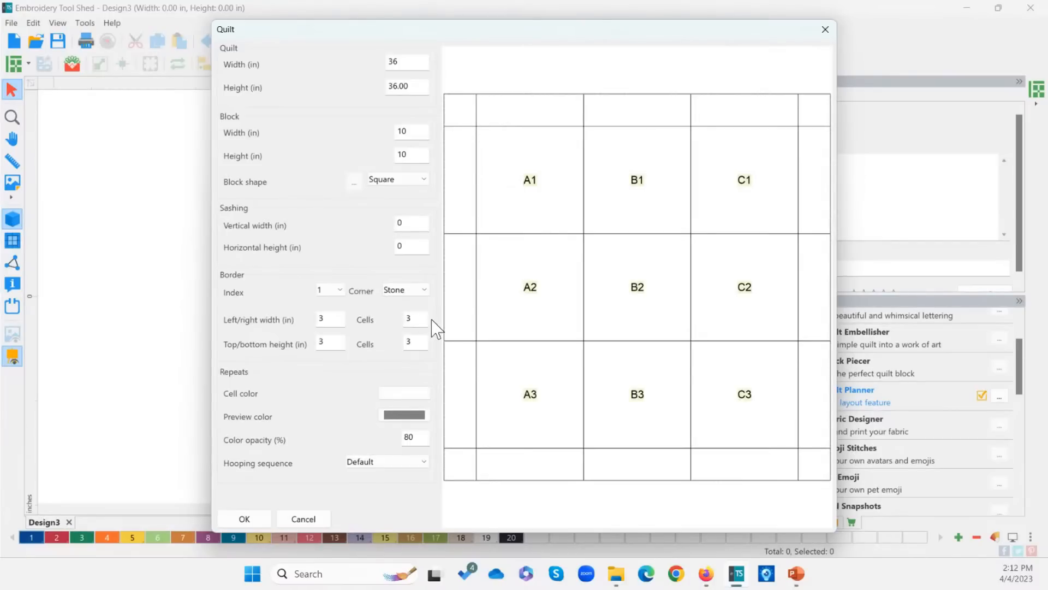
Step: Set the cell color to light cyan (RGB 128, 255, 255)
left_click(387, 394)
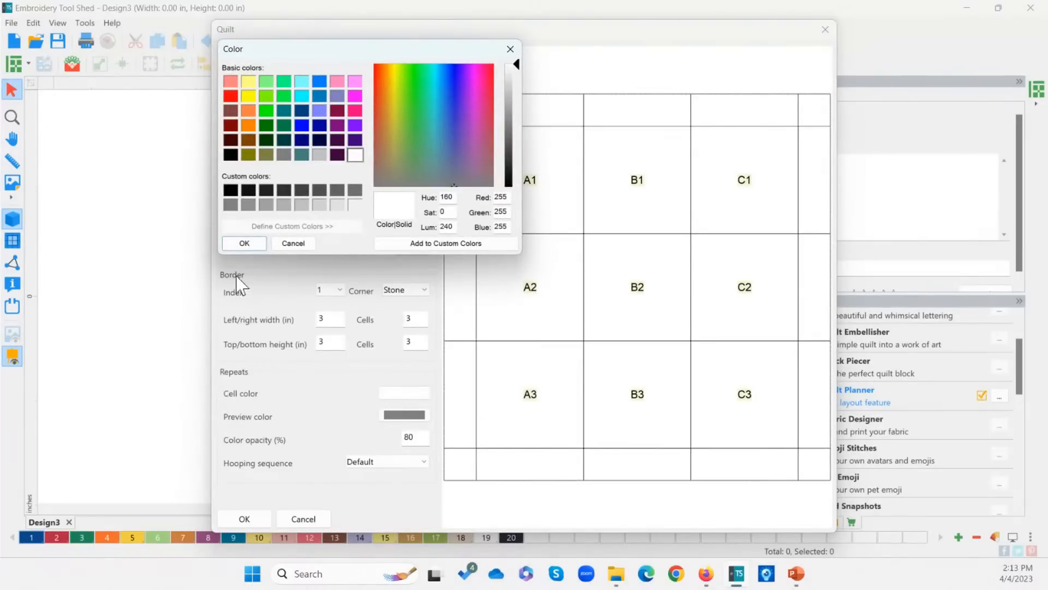
left_click(512, 49)
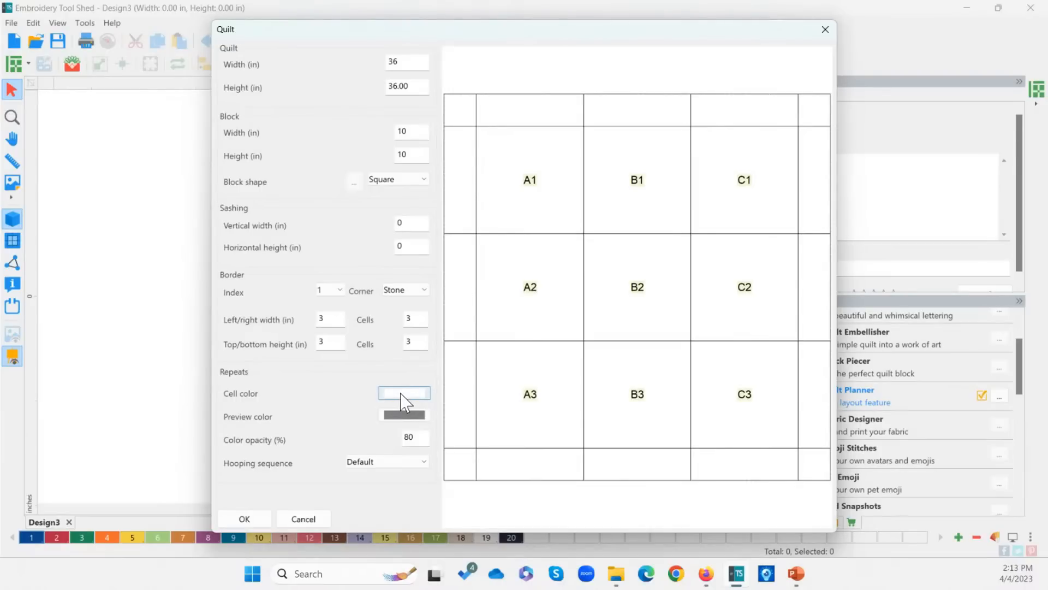
left_click(405, 394)
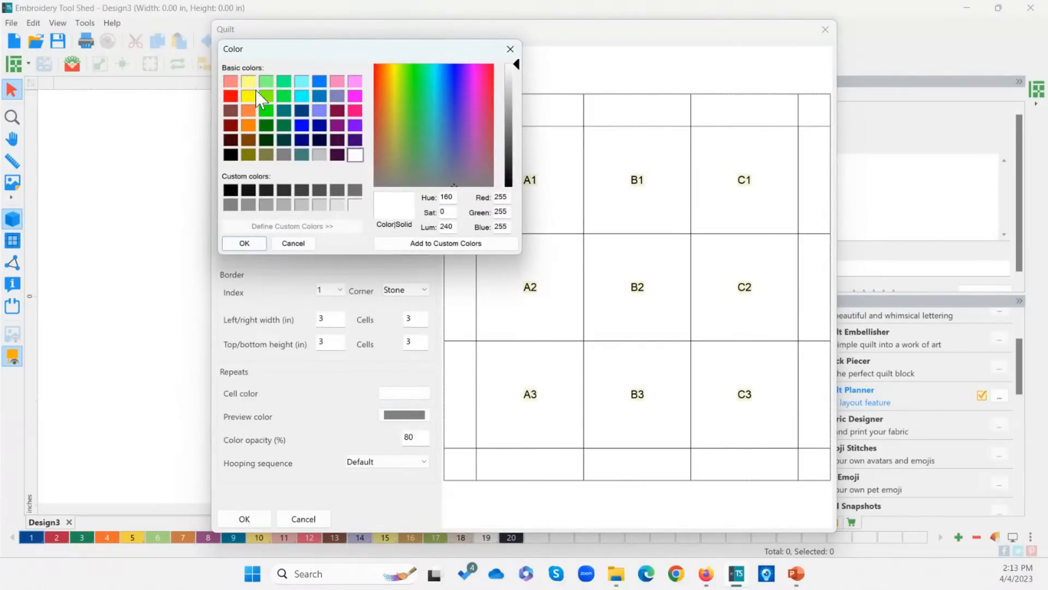
left_click(301, 82)
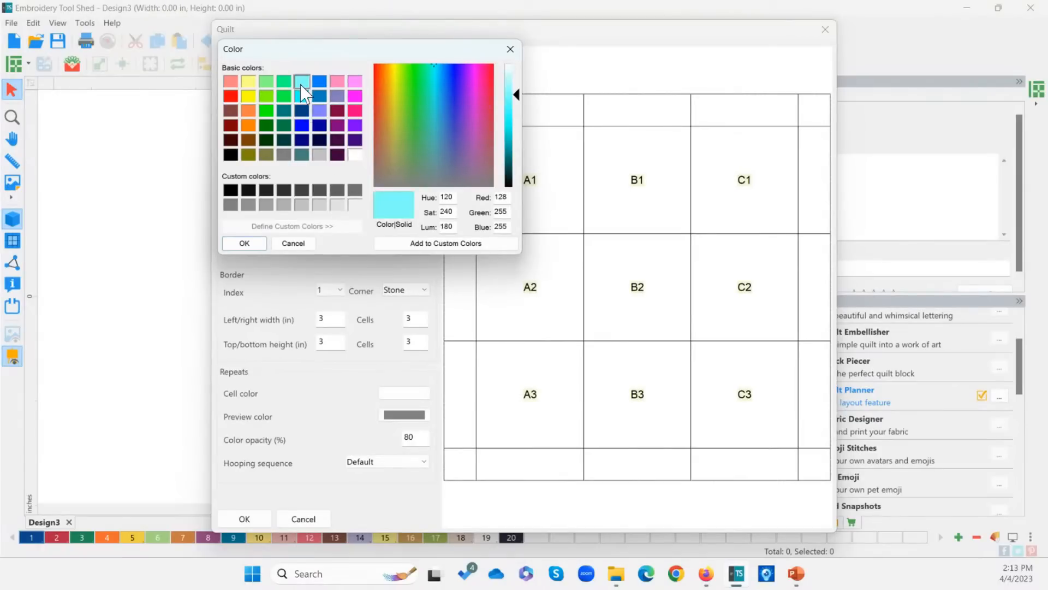
left_click(257, 243)
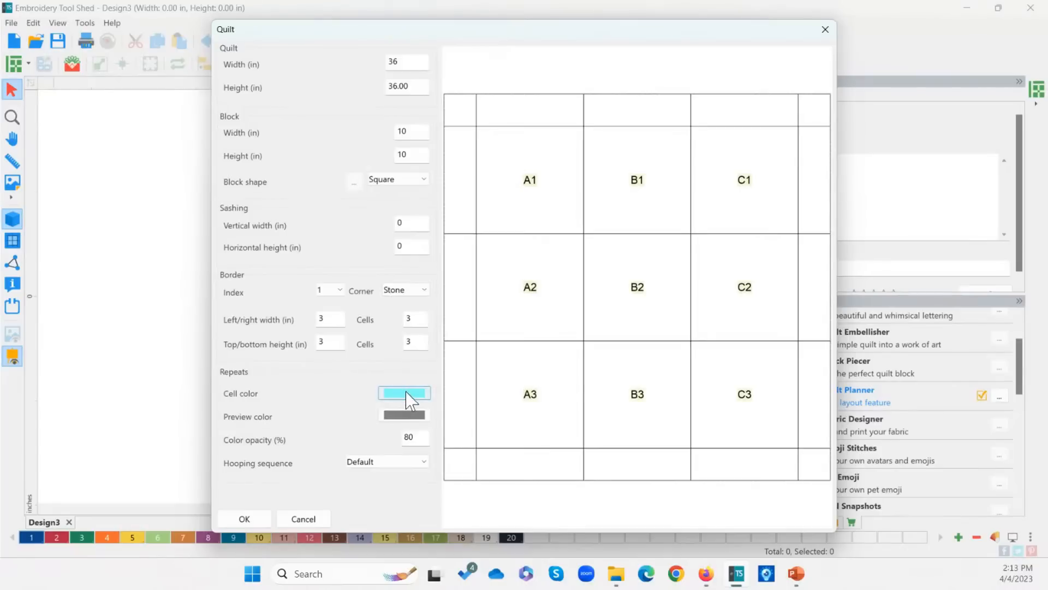
Step: Fill the corner blocks A1, A3, C1 and C3 and the center block B2 with the light cyan cell color
left_click(530, 202)
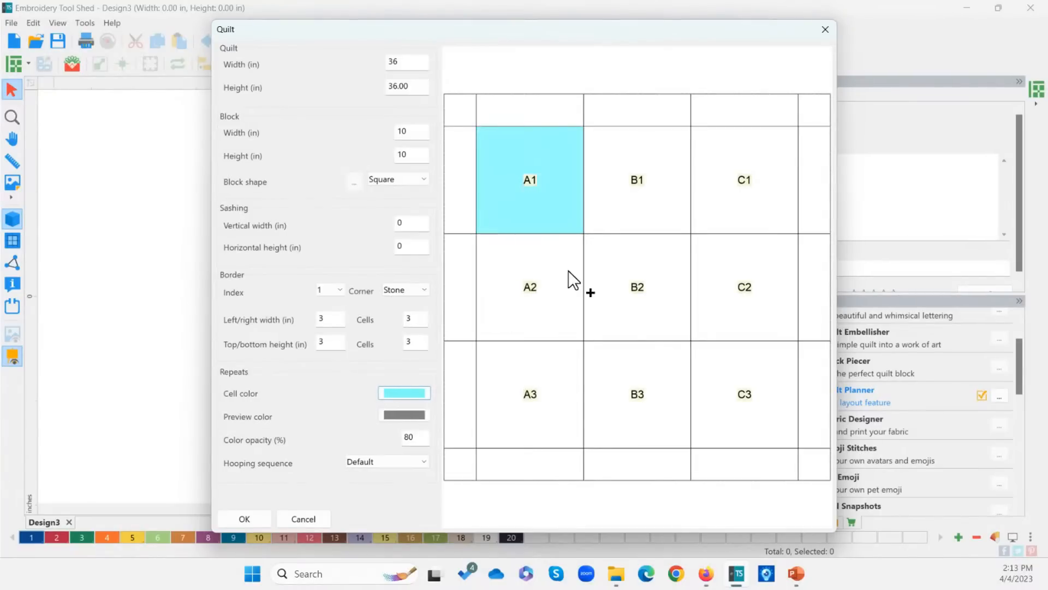
left_click(636, 306)
left_click(575, 378)
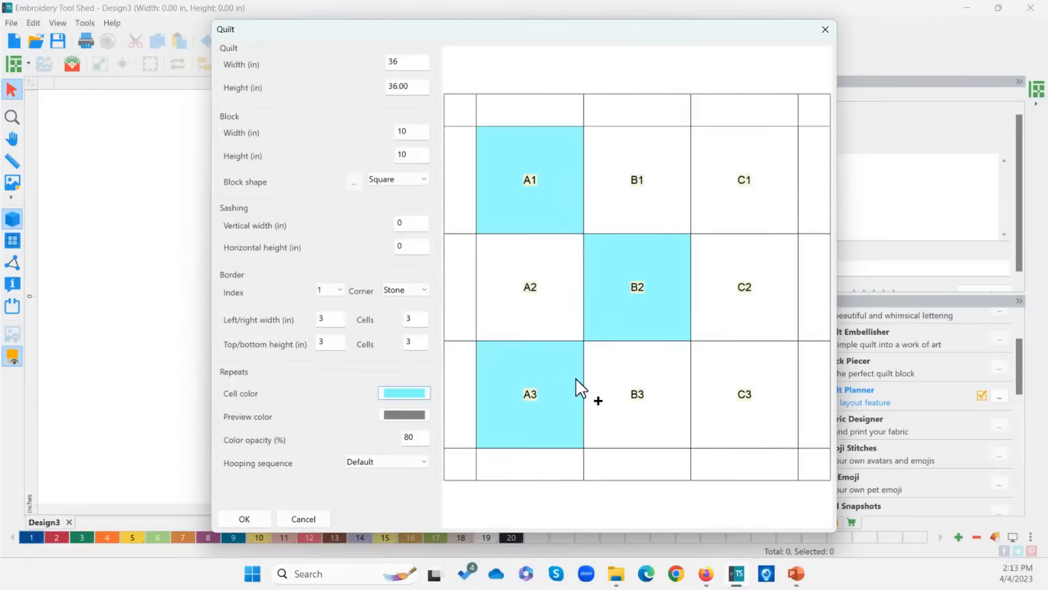
left_click(736, 387)
left_click(723, 194)
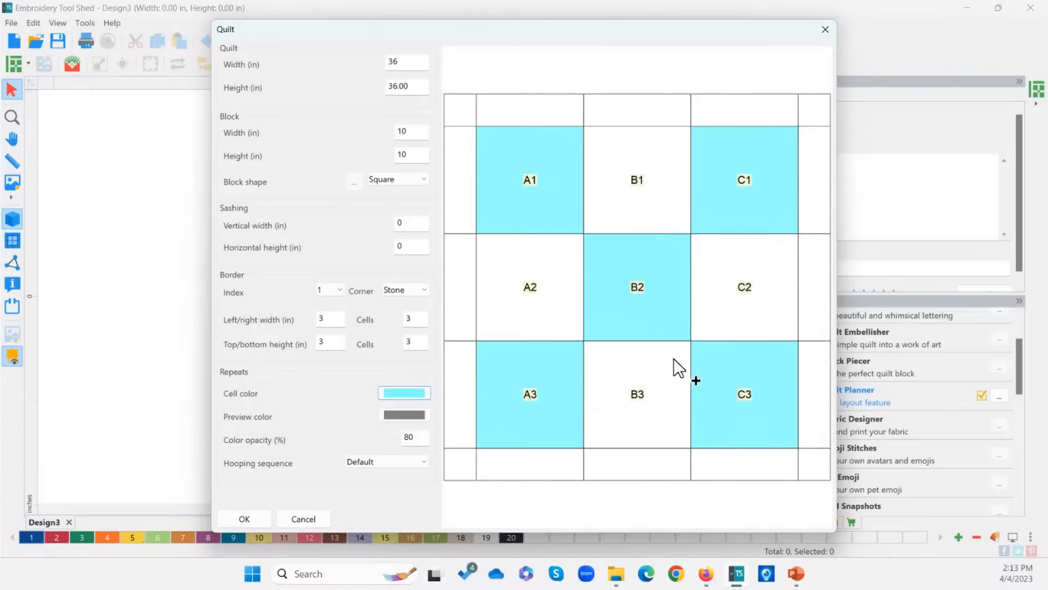
Step: Fill the remaining blocks A2, B1, C2 and B3 with the same light cyan cell color
left_click(418, 392)
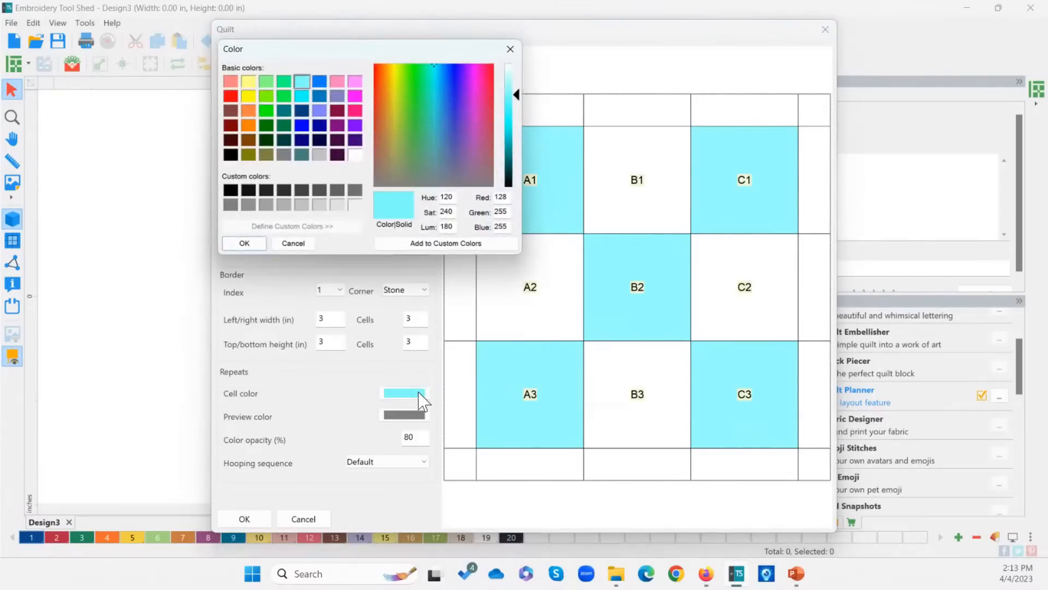
left_click(510, 48)
left_click(539, 244)
left_click(633, 183)
left_click(740, 294)
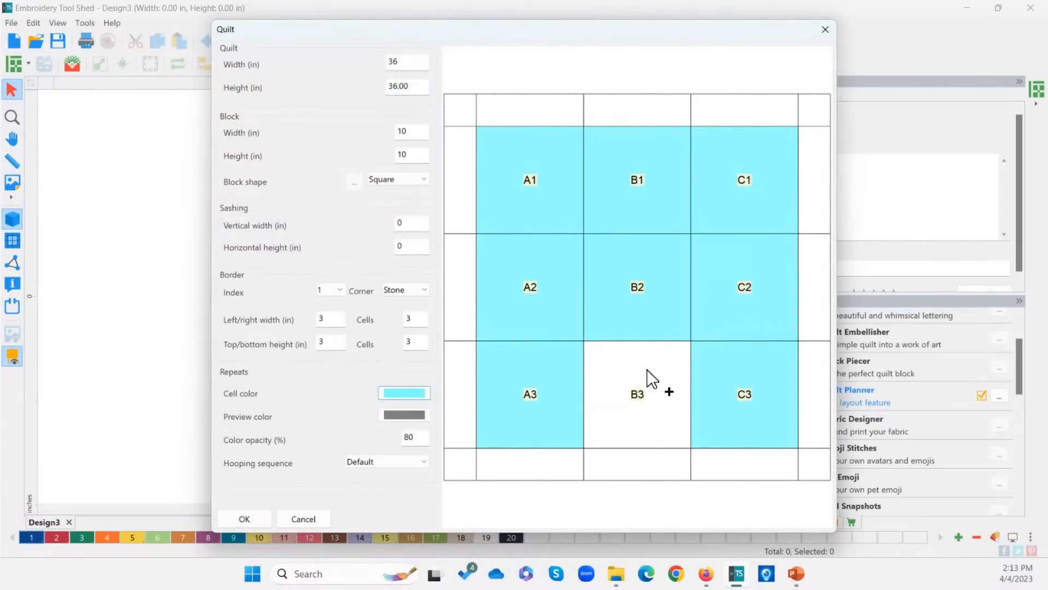
left_click(677, 355)
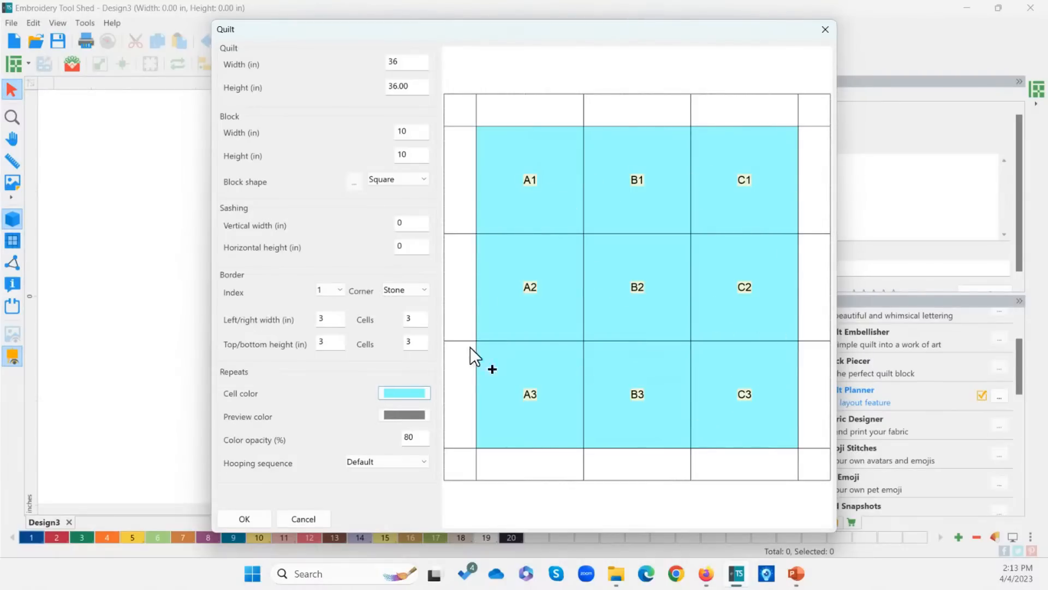
Step: Set the cell color to light green (RGB 128, 255, 128) and fill blocks A2, B1, C2 and B3 with it
left_click(404, 393)
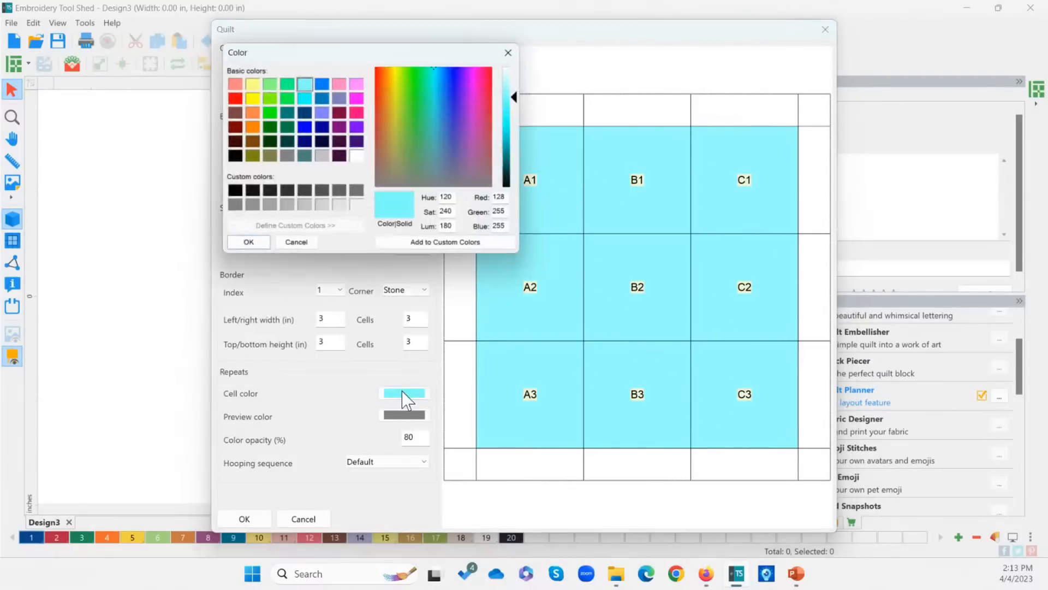
left_click(267, 83)
left_click(254, 244)
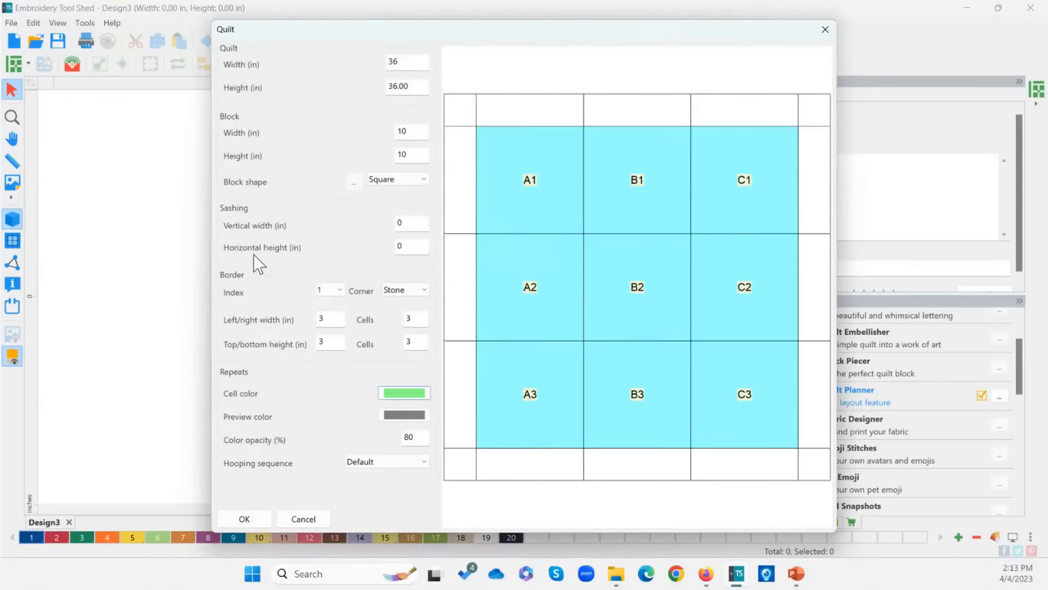
left_click(522, 287)
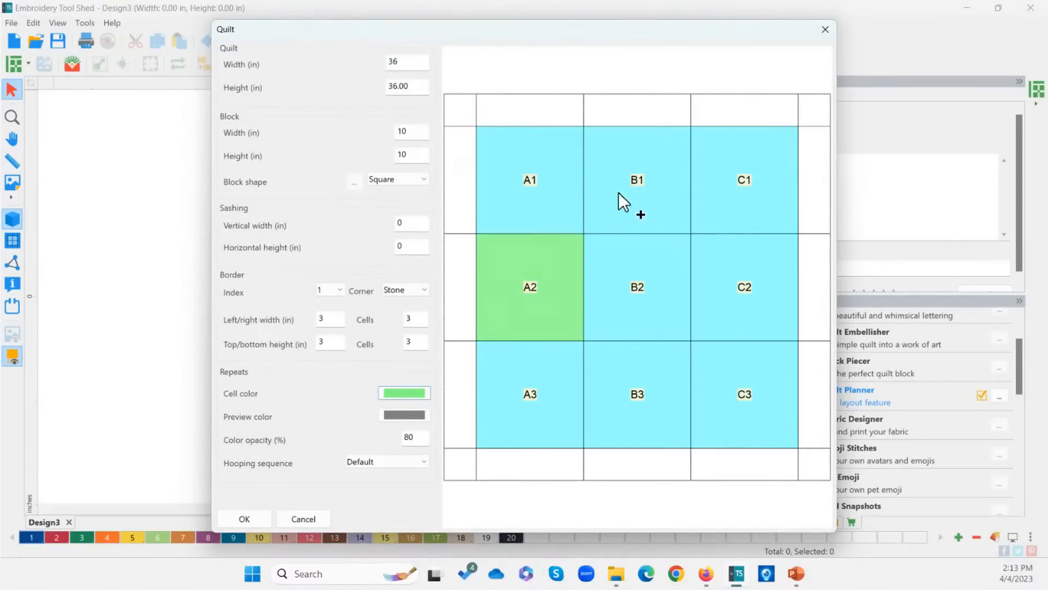
left_click(627, 181)
left_click(716, 293)
left_click(643, 373)
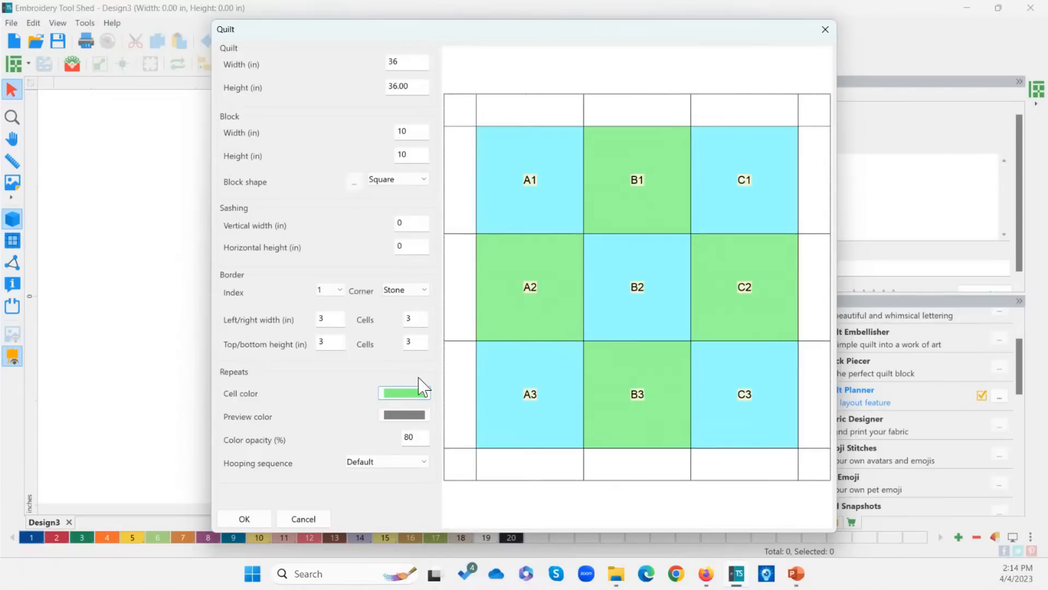
Step: Set the cell color to light yellow (RGB 255, 255, 128) and fill the four corner cells of the border
left_click(403, 393)
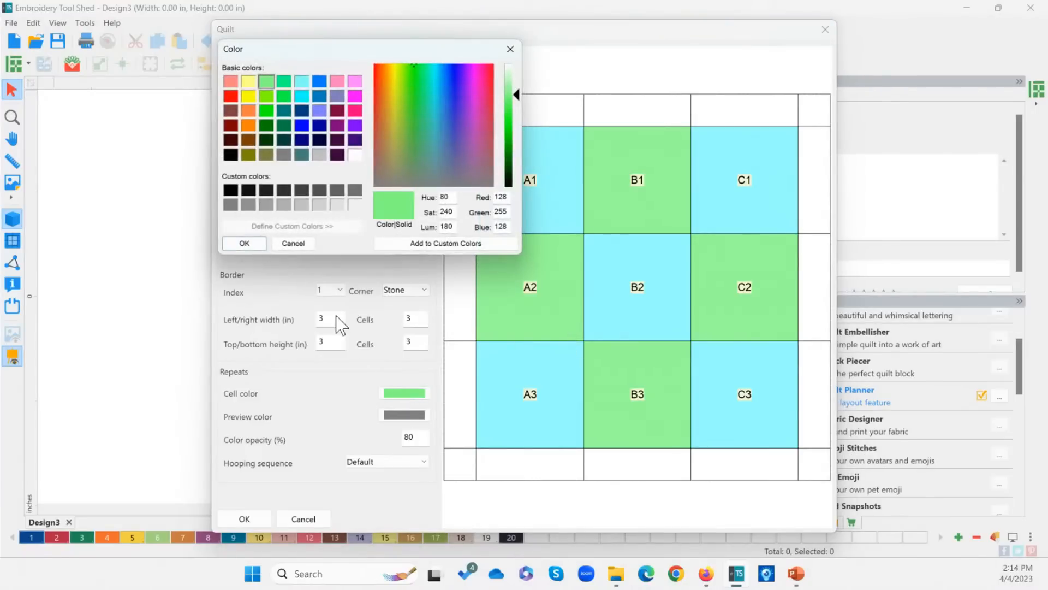
left_click(248, 83)
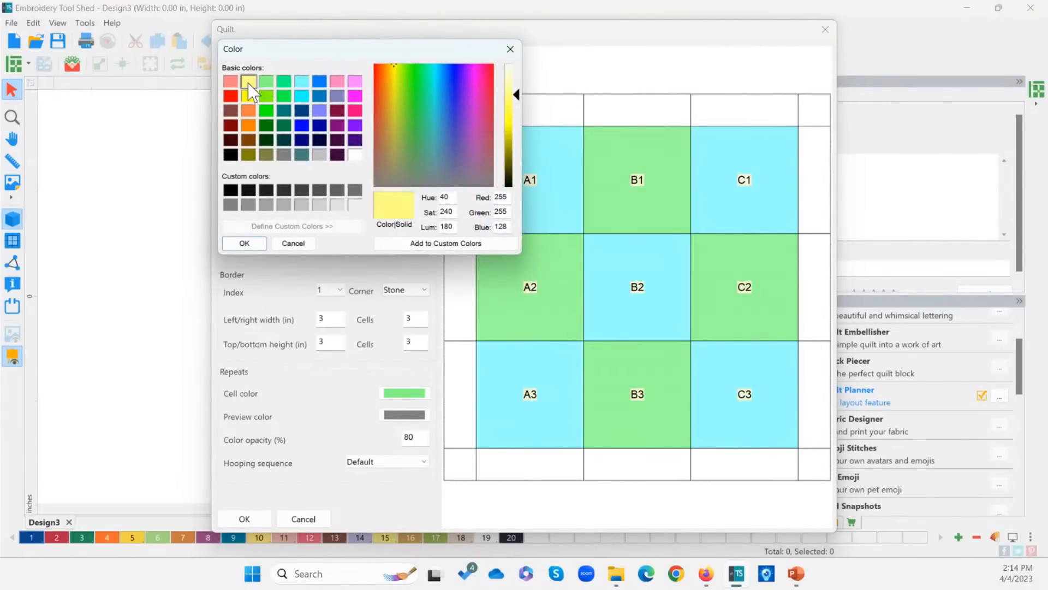
left_click(247, 243)
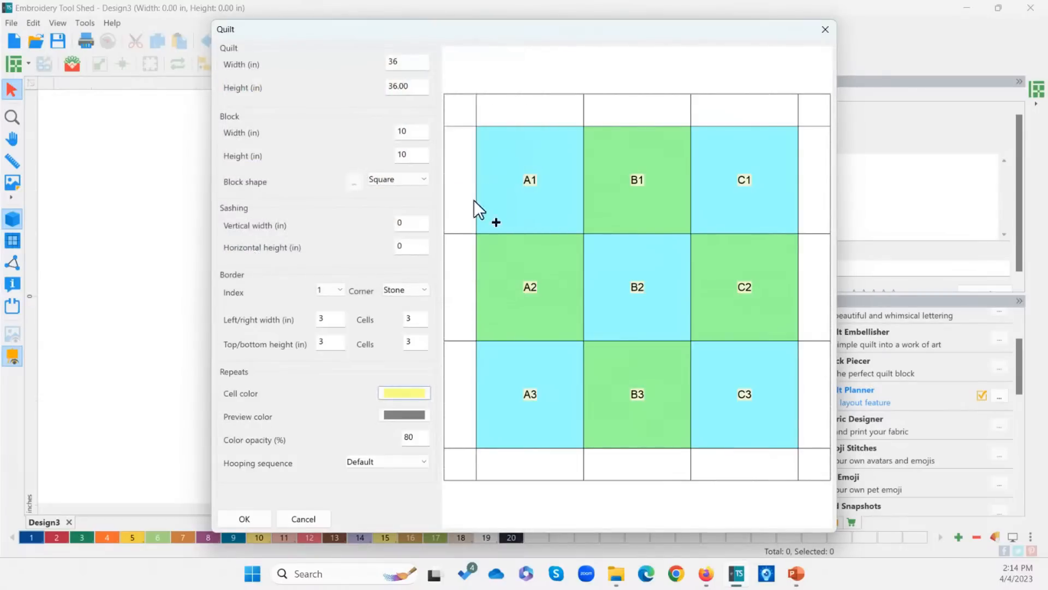
left_click(816, 115)
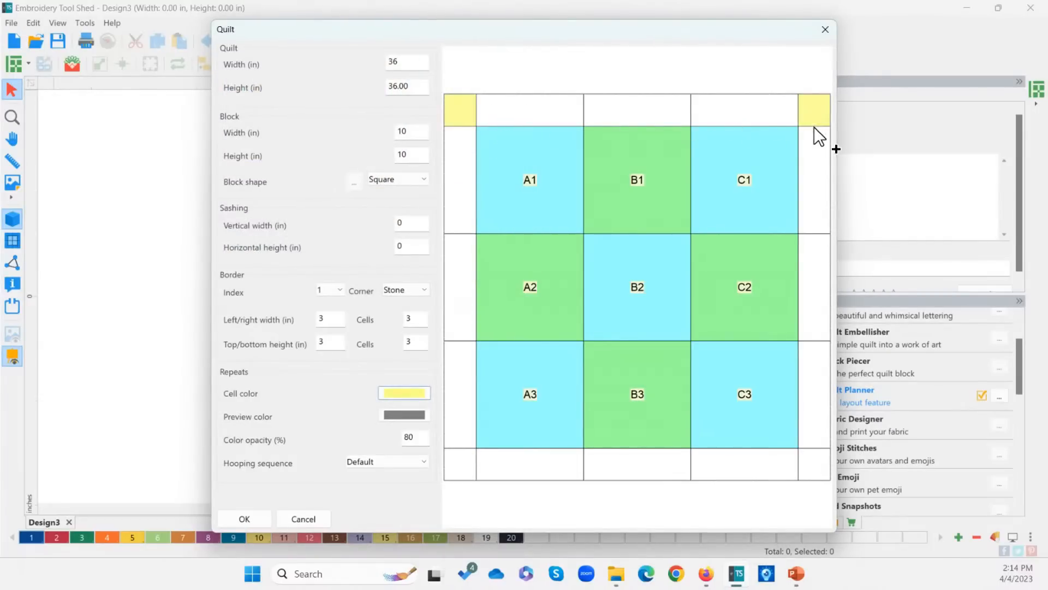
left_click(466, 462)
Step: Set the cell color to light magenta (RGB 255, 128, 255) and fill the left, right and top border cells
left_click(413, 399)
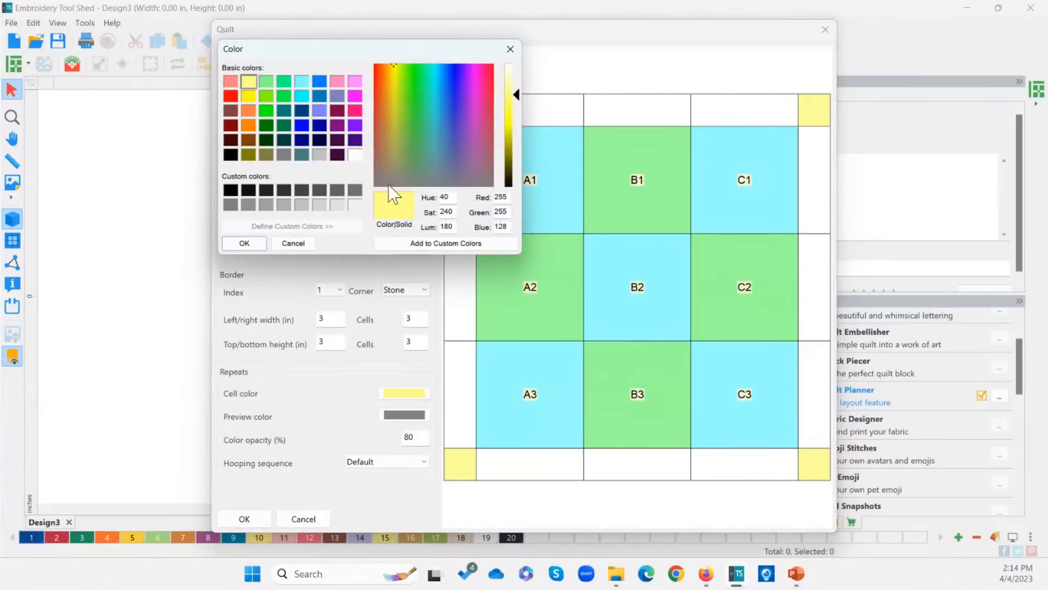
left_click(355, 82)
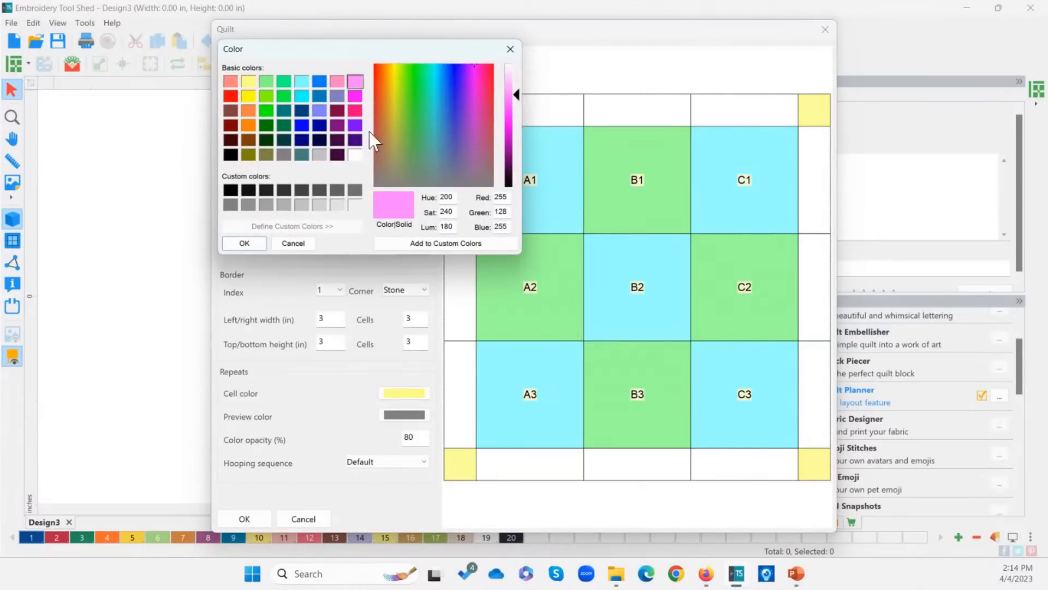
left_click(249, 241)
left_click_drag(464, 172, 476, 408)
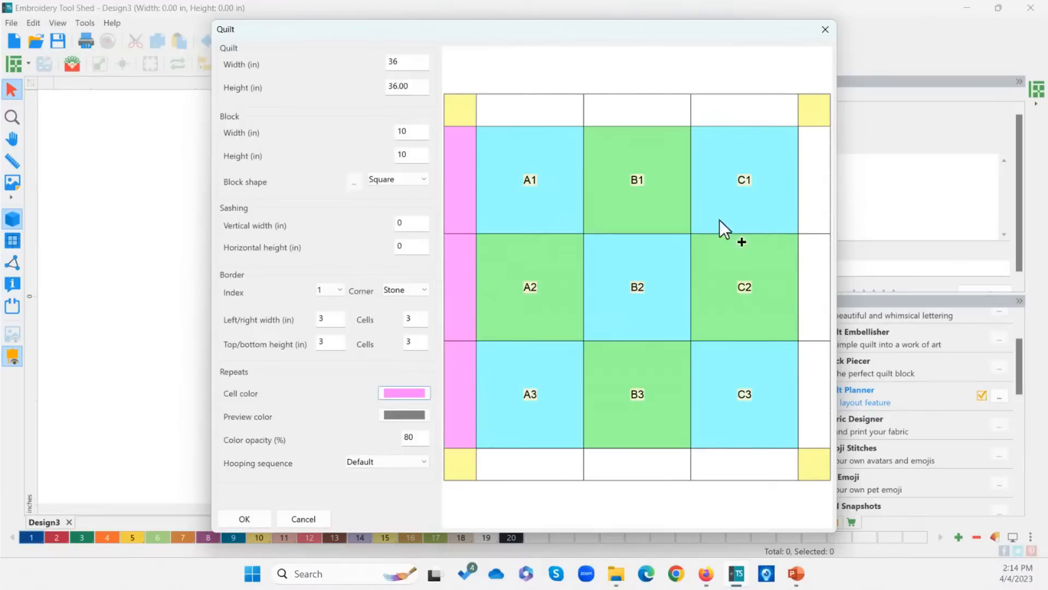
left_click_drag(810, 145, 820, 391)
left_click_drag(516, 111, 720, 112)
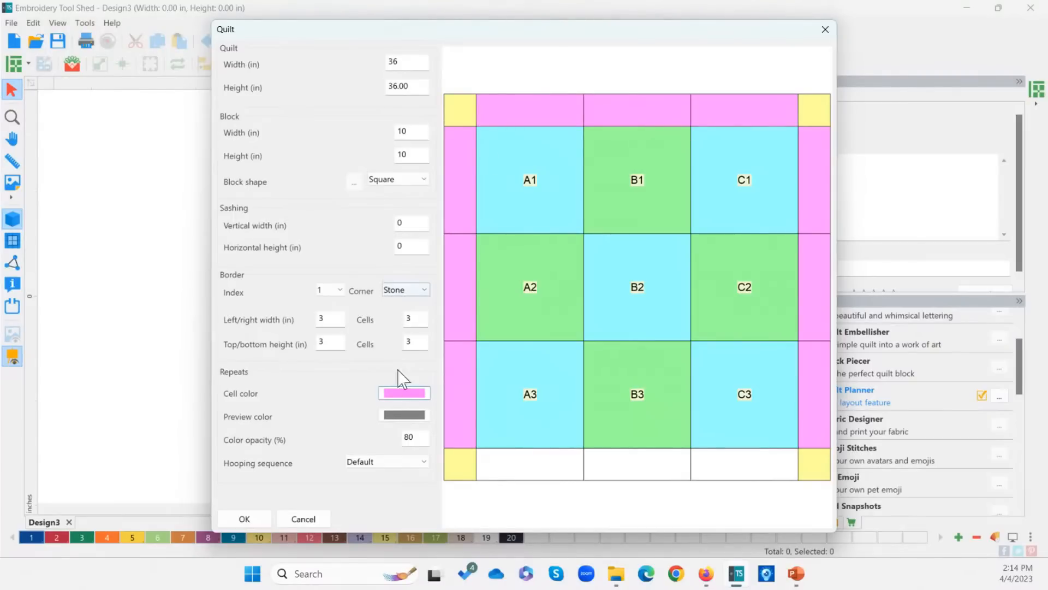
Step: Set the cell color to pink (RGB 255, 128, 192) and fill all top and bottom border cells between the corners
left_click(404, 393)
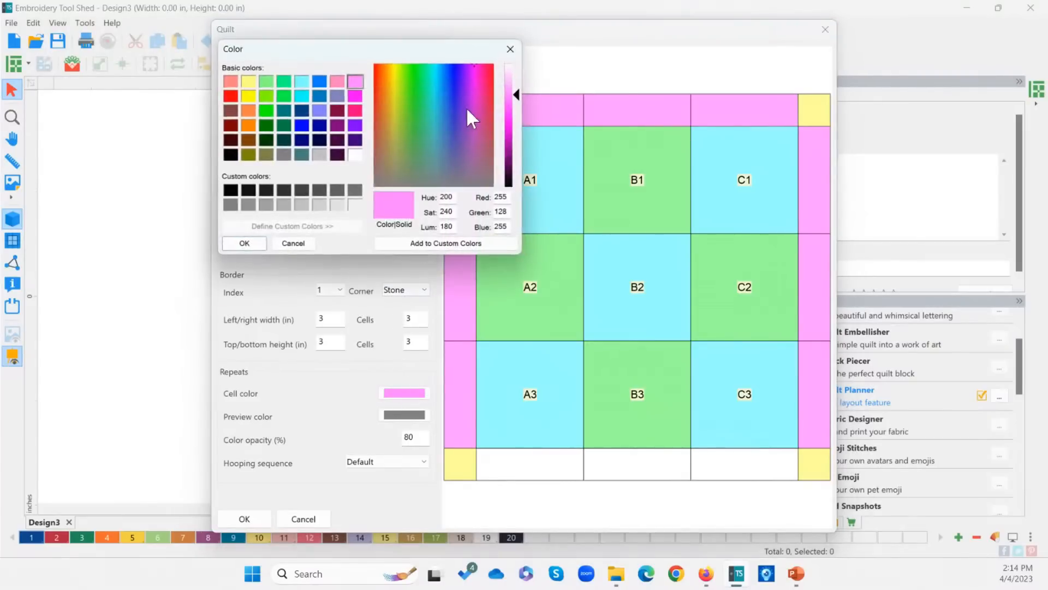
left_click(339, 80)
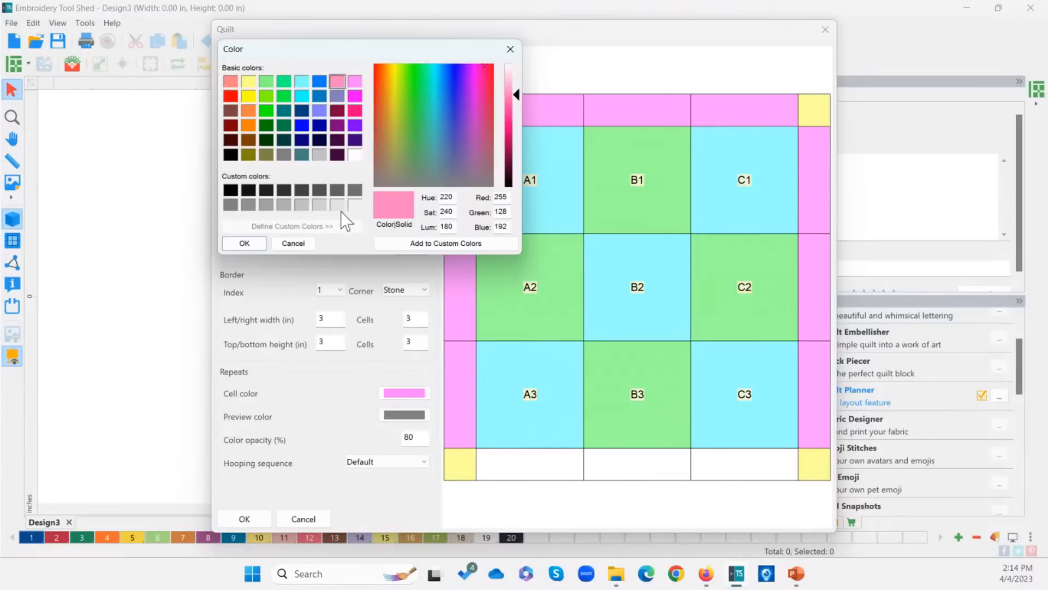
left_click(250, 247)
left_click(741, 113)
left_click(531, 464)
left_click(683, 466)
left_click(738, 470)
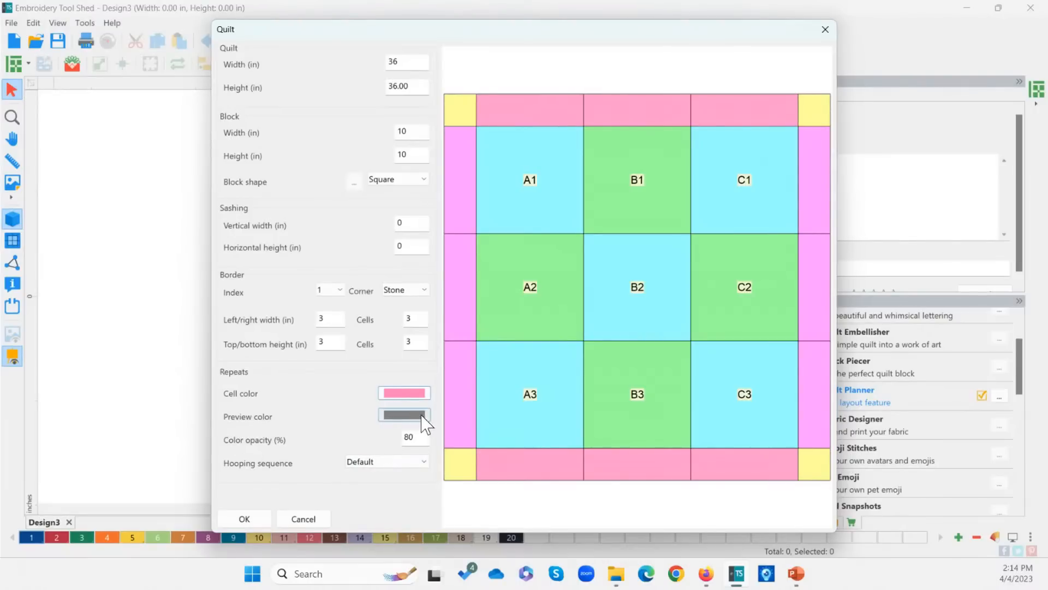
Step: Set the preview color to black (RGB 0, 0, 0)
left_click(400, 414)
left_click(230, 189)
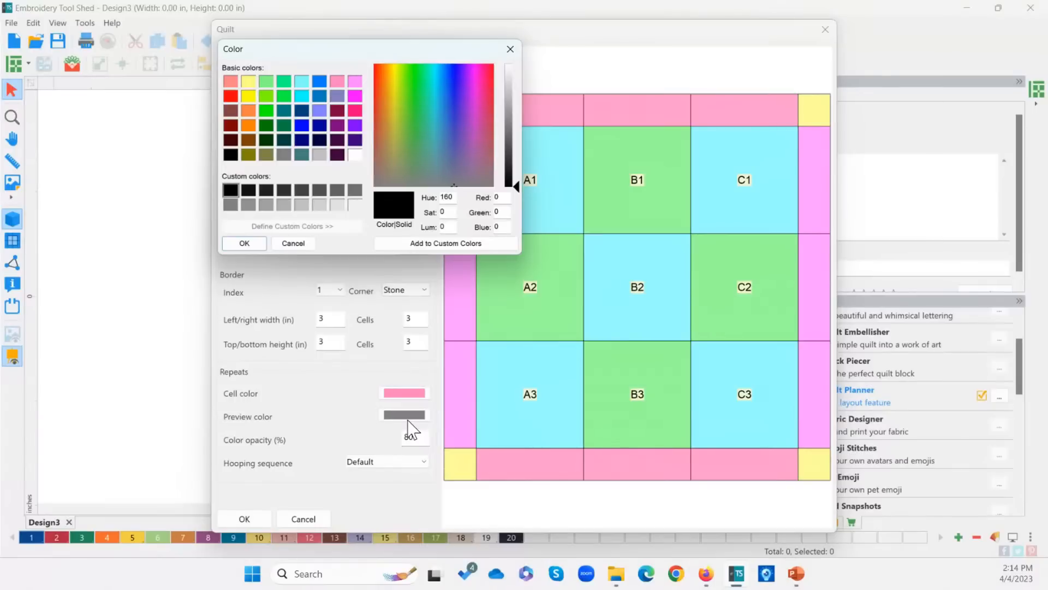
left_click(245, 243)
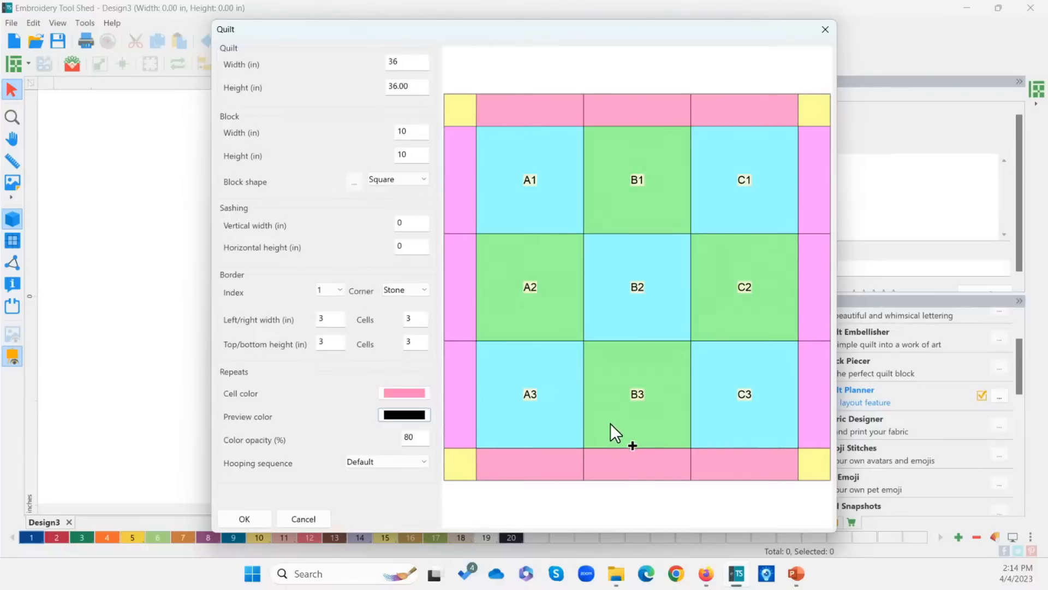
left_click(400, 418)
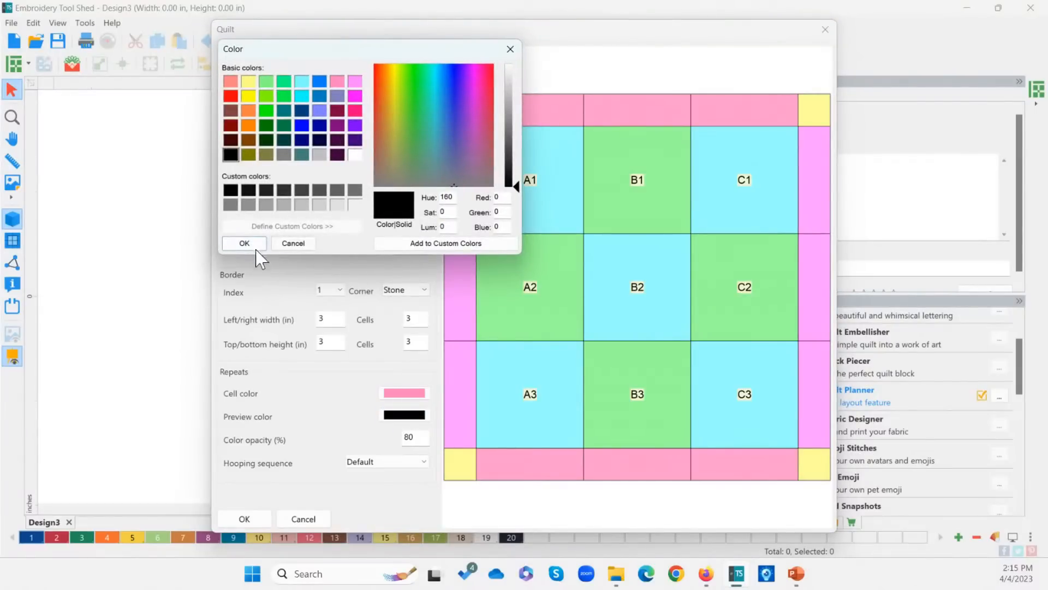
left_click(510, 48)
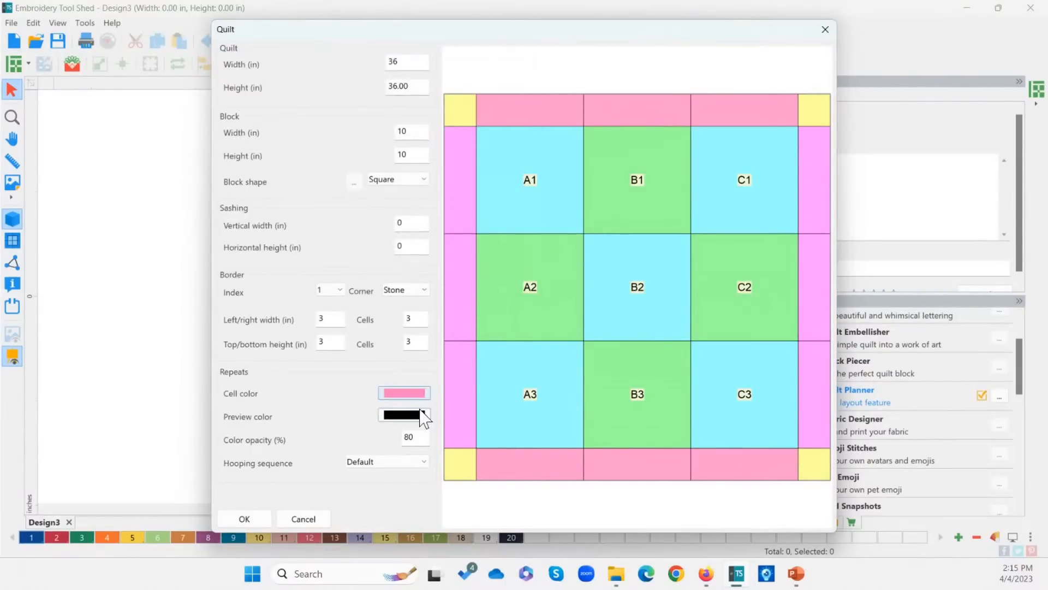
Step: Try a color opacity of 10% for the quilt cells and settle on 15%
left_click_drag(420, 439, 385, 439)
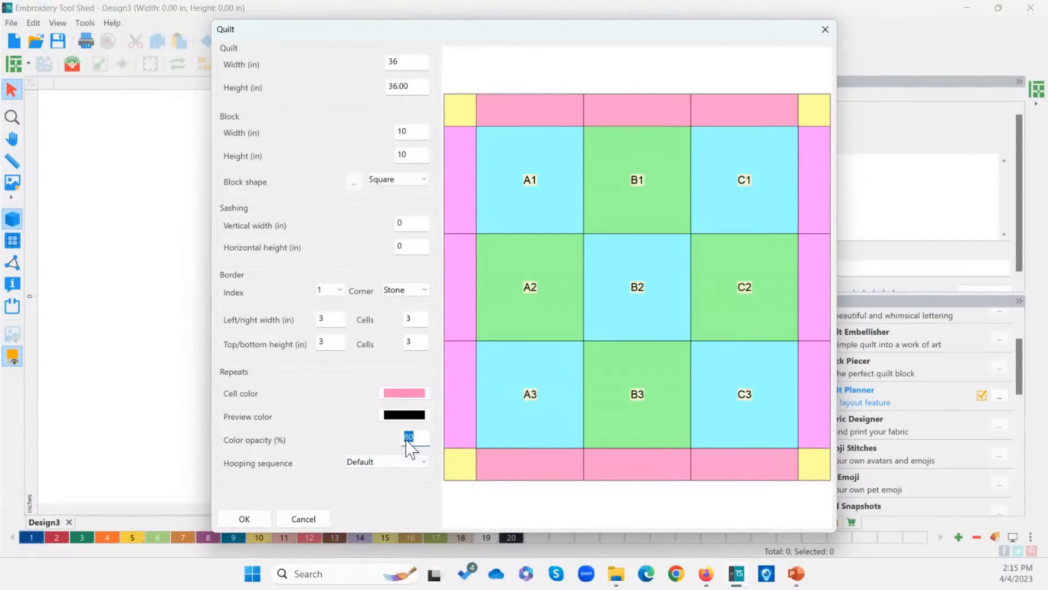
type("10")
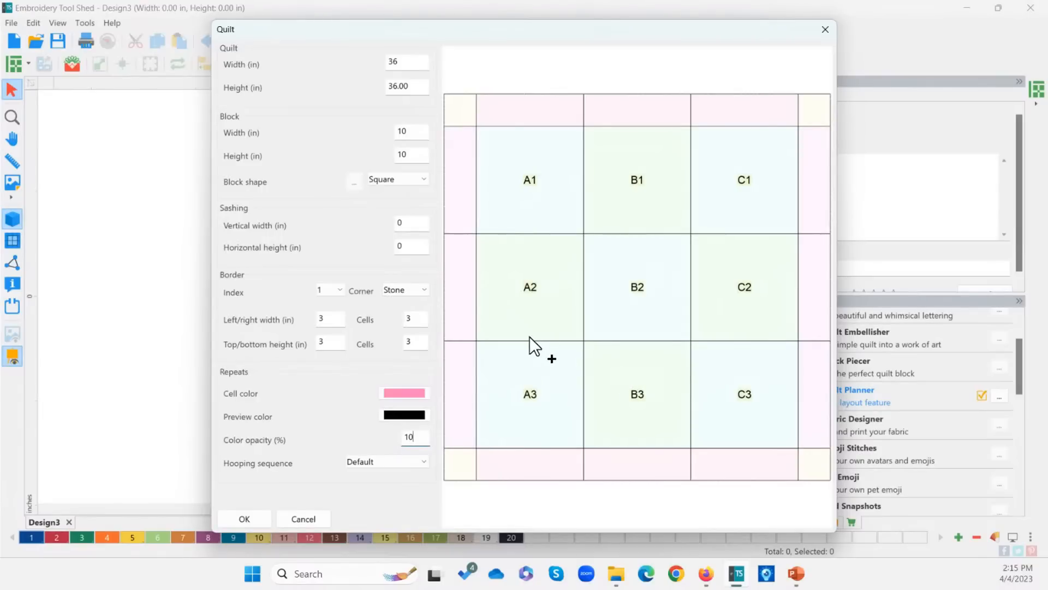
key("BackSpace")
type("5")
Step: Try the ShortE hooping sequence, choose Weightless Quilter instead, and create the quilt layout
left_click(372, 463)
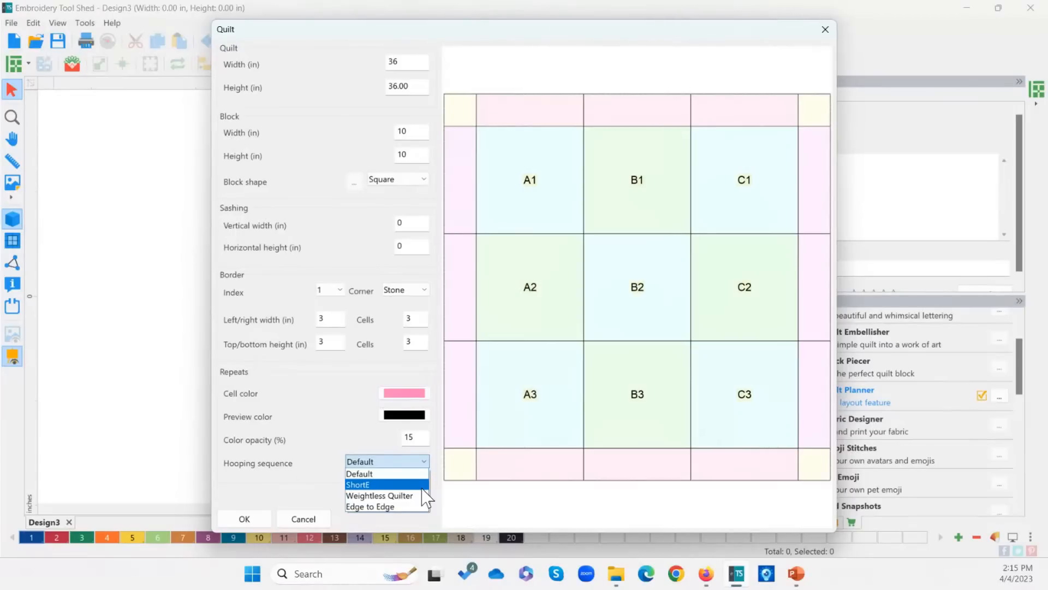
left_click(394, 483)
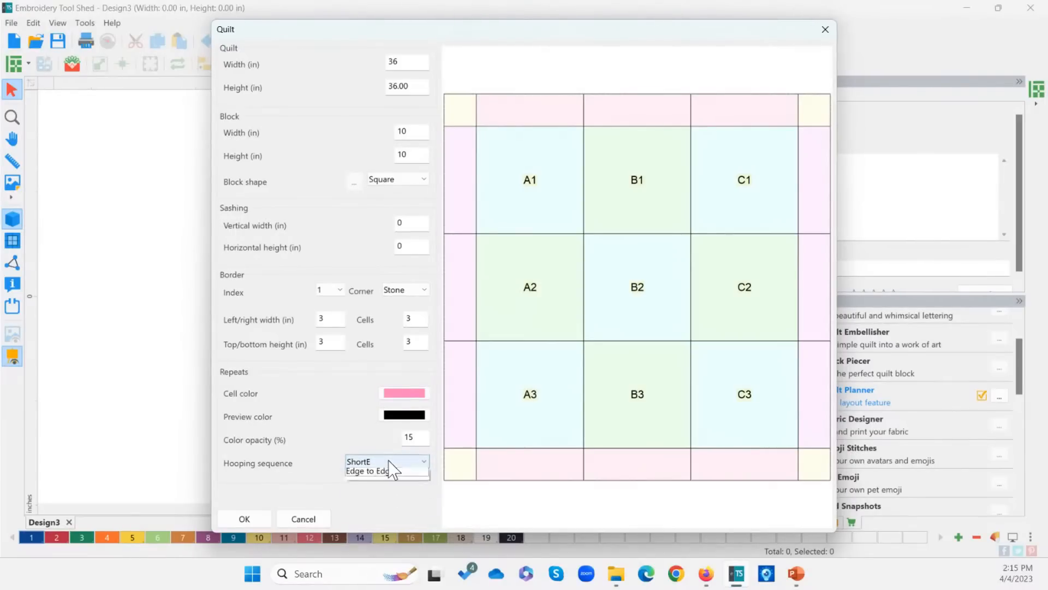
left_click(389, 462)
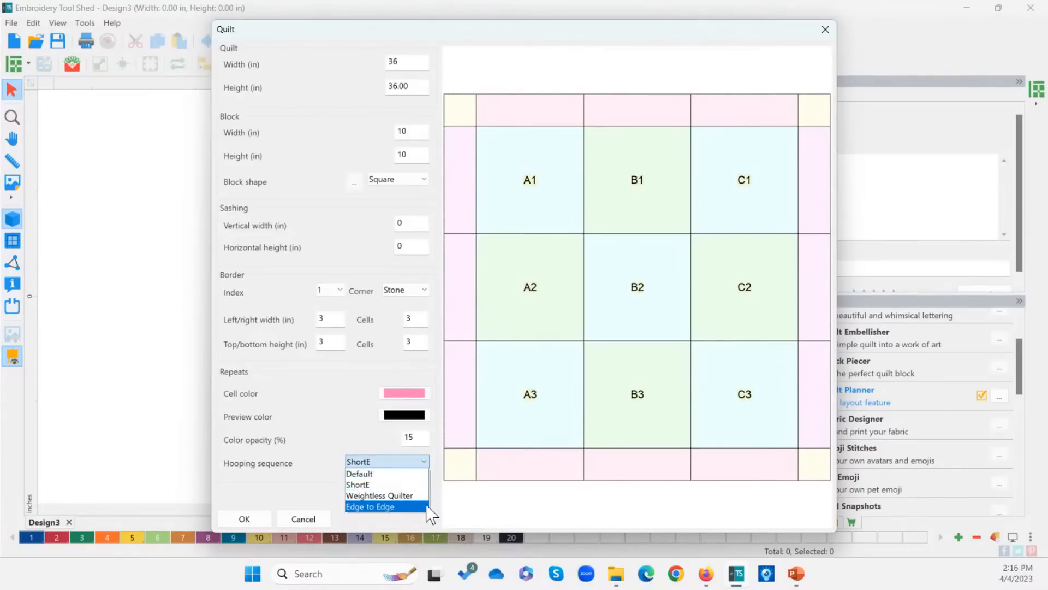
left_click(384, 495)
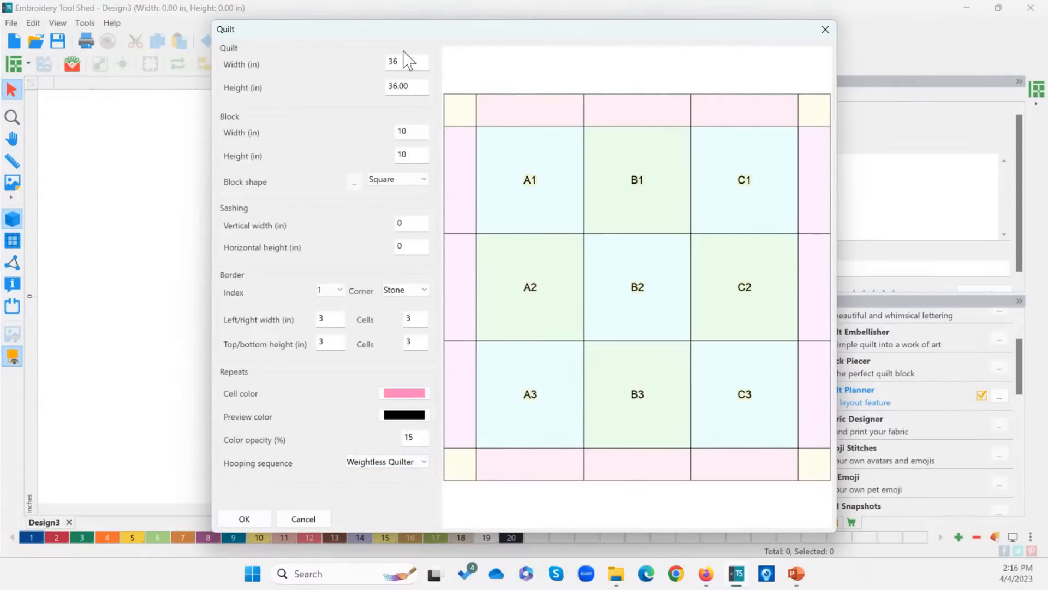
left_click(260, 520)
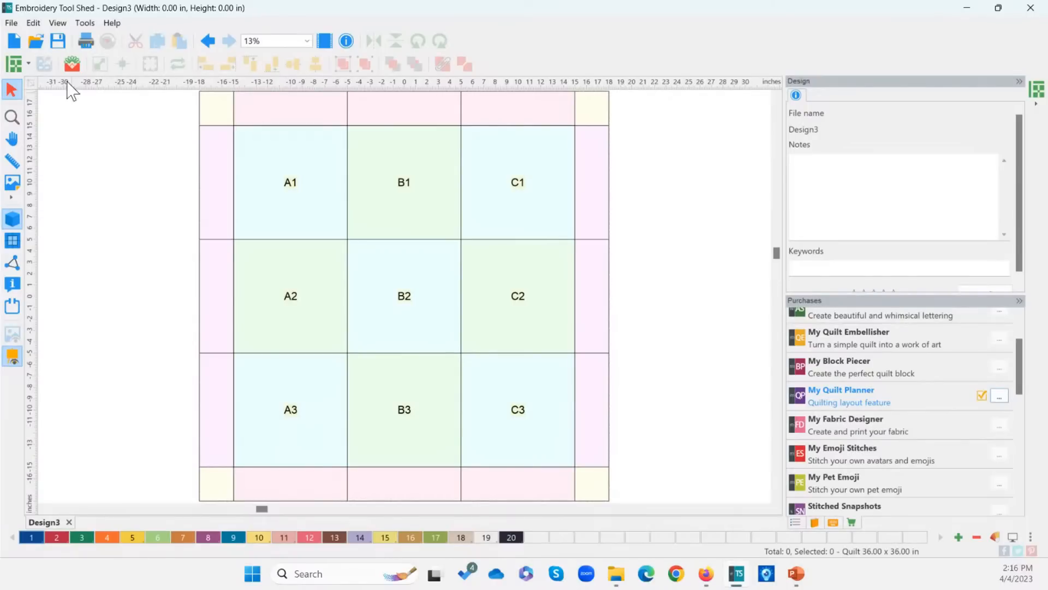
Step: Browse the Grids, Rectangles, Singles and Square categories of the quilt design library to compare the available quilting designs
left_click(71, 64)
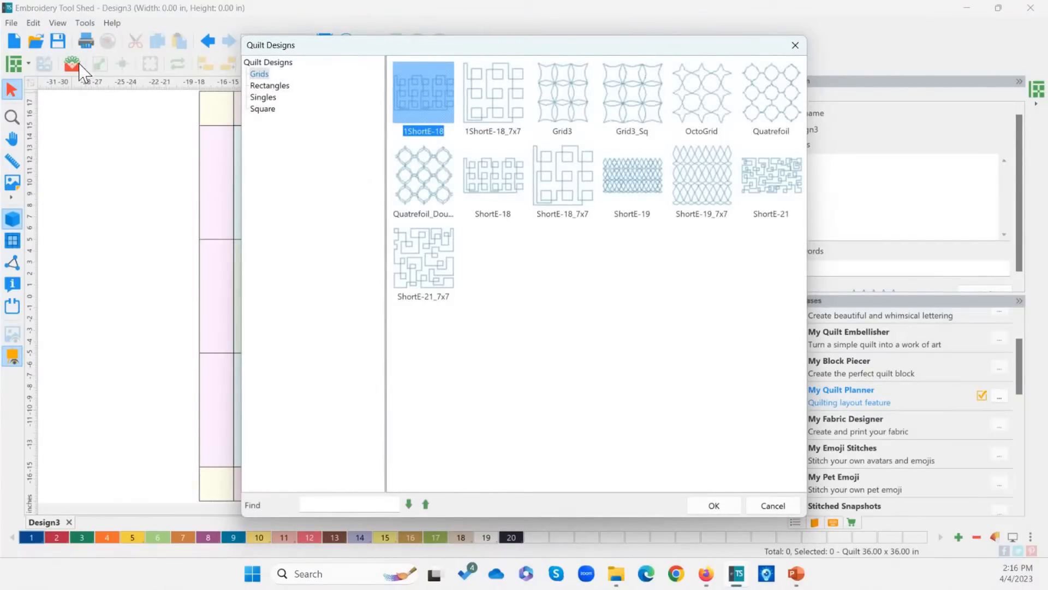
left_click(264, 86)
left_click(265, 97)
left_click(264, 108)
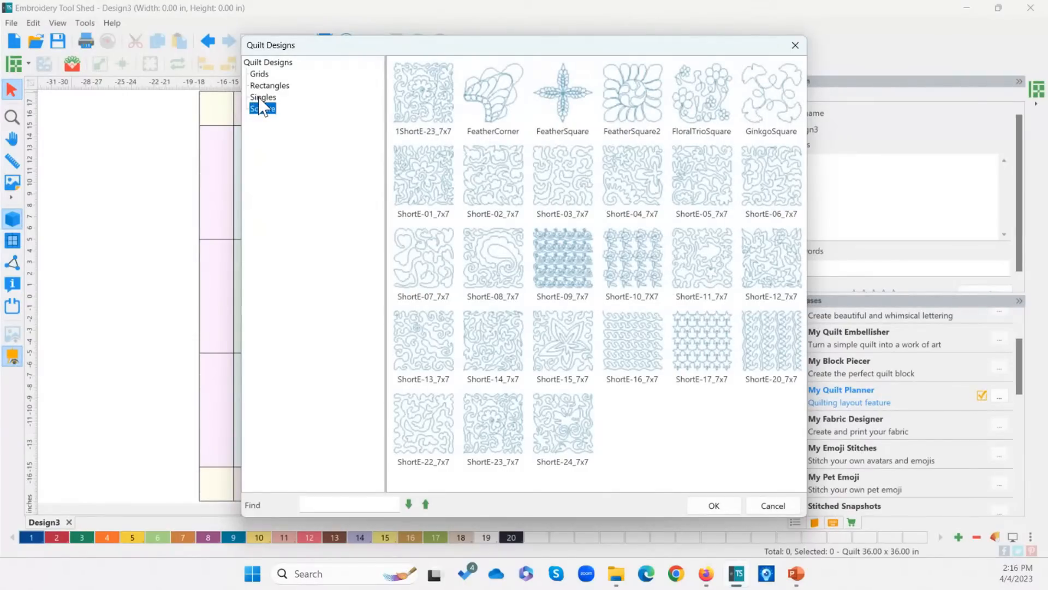
left_click(261, 99)
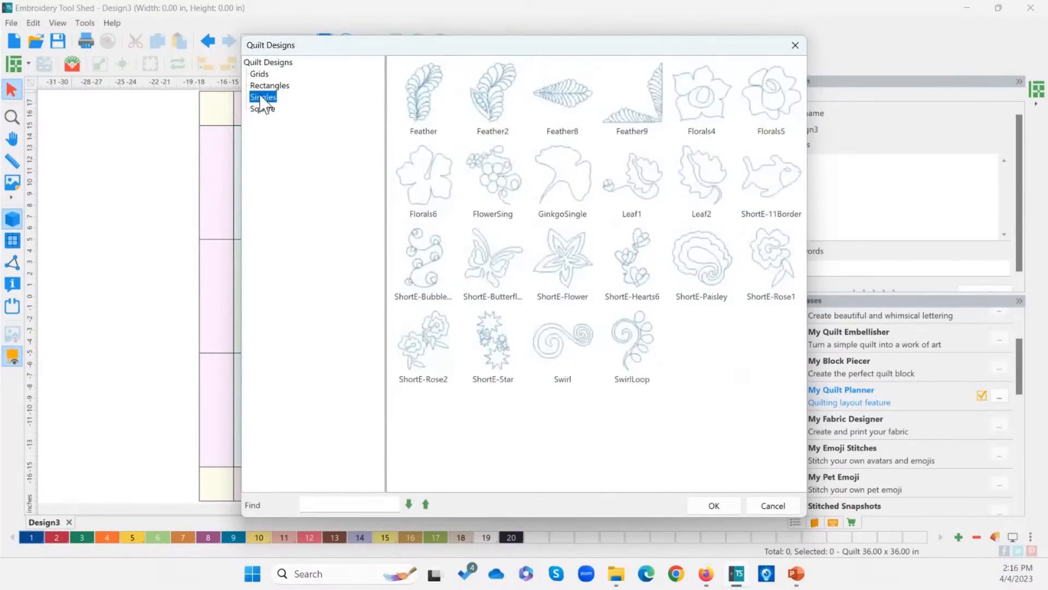
left_click(269, 85)
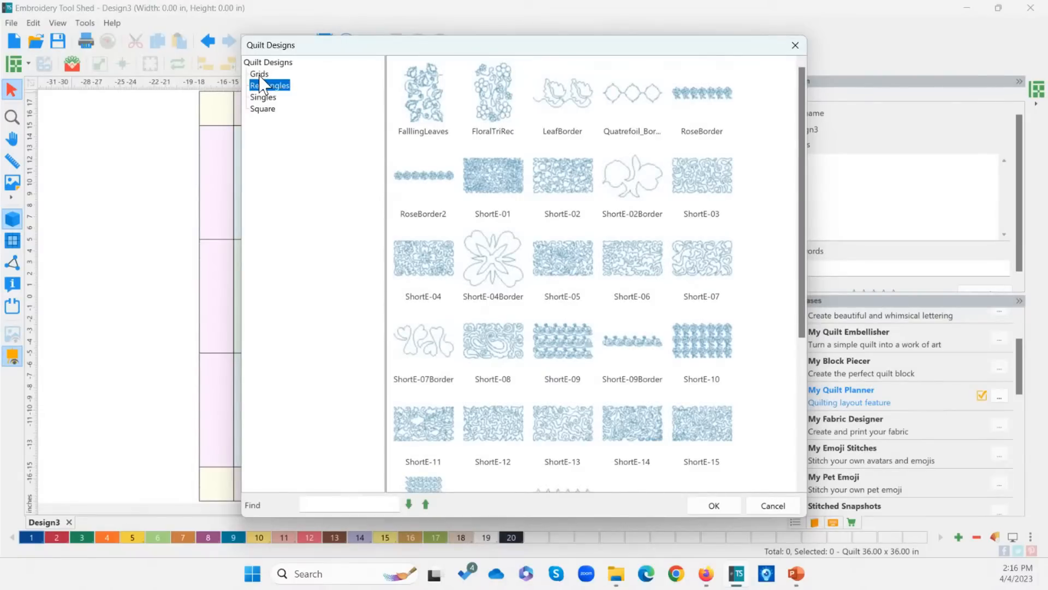
left_click(260, 75)
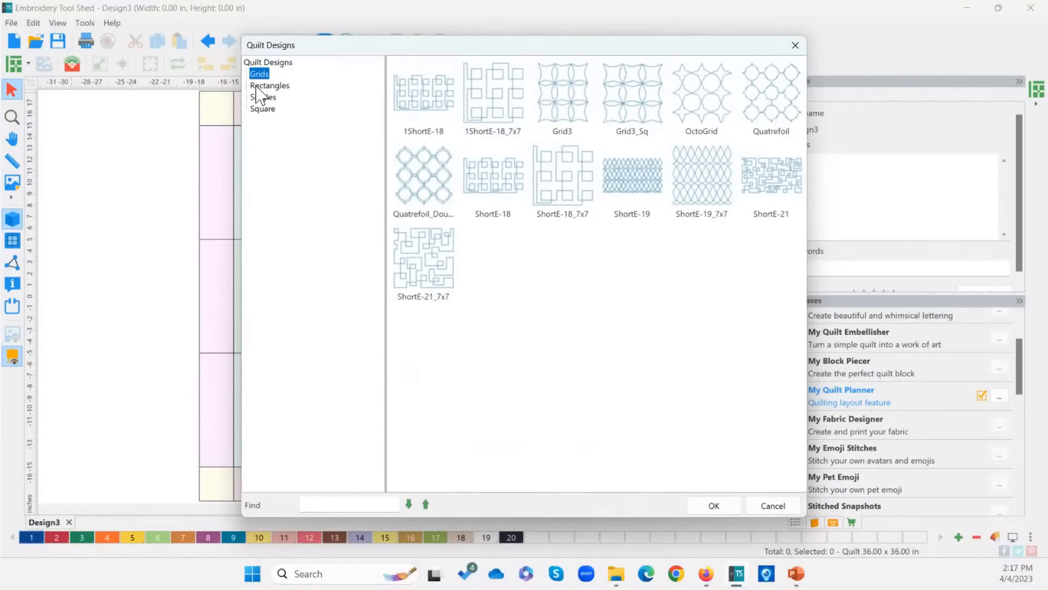
left_click(258, 85)
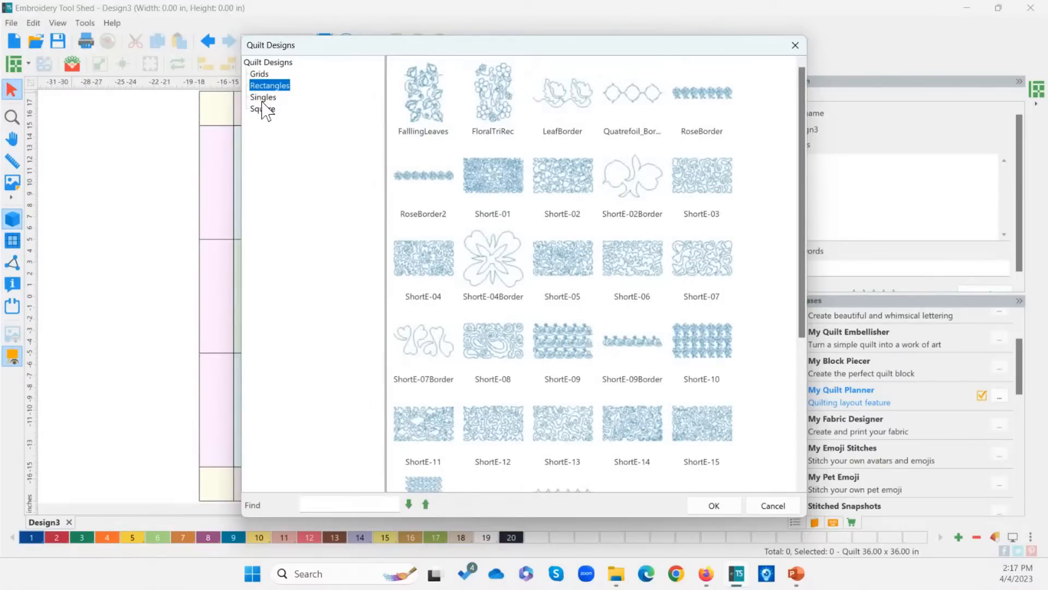
left_click(262, 102)
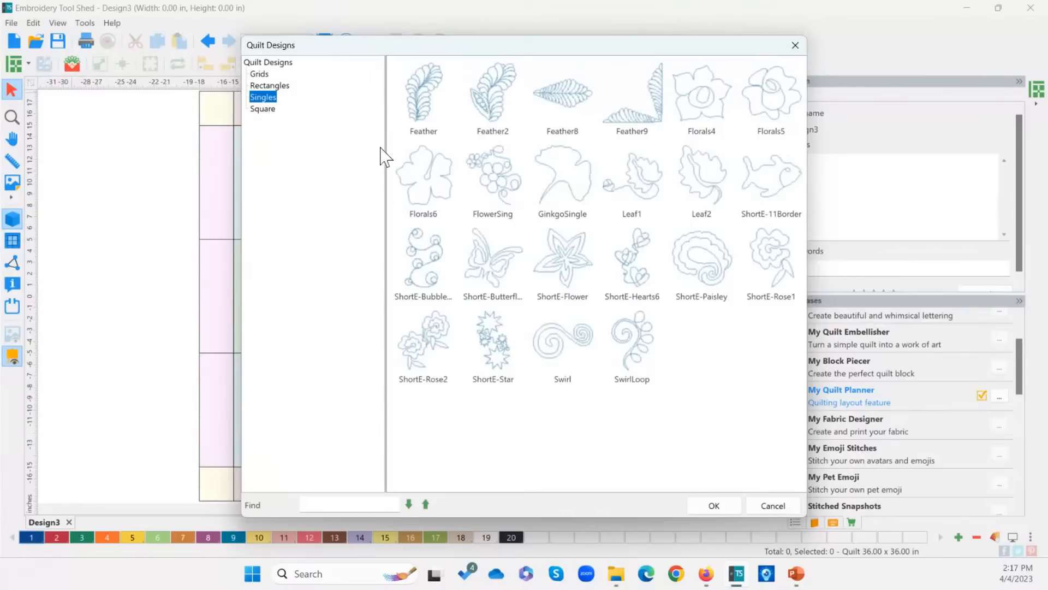
Step: Insert the FeatherSquare2 design from the Square category into the quilt layout
left_click(267, 109)
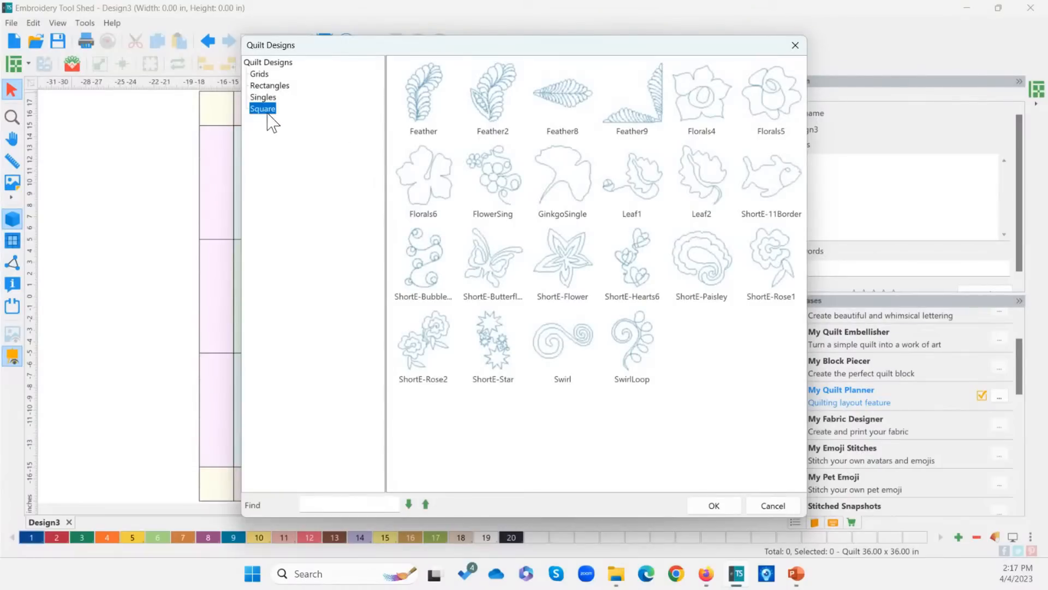
left_click(621, 101)
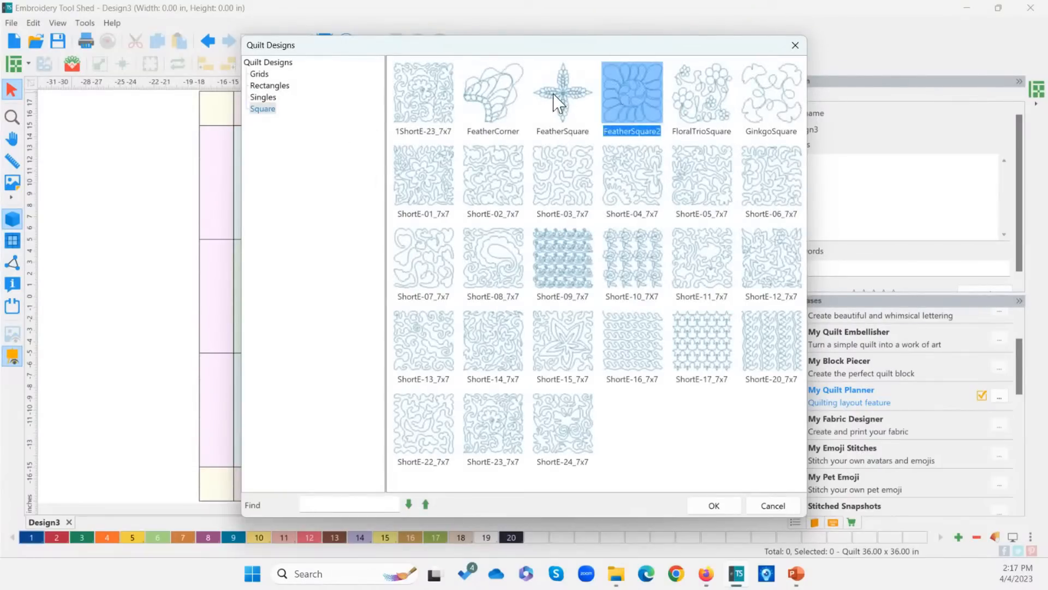
left_click(715, 507)
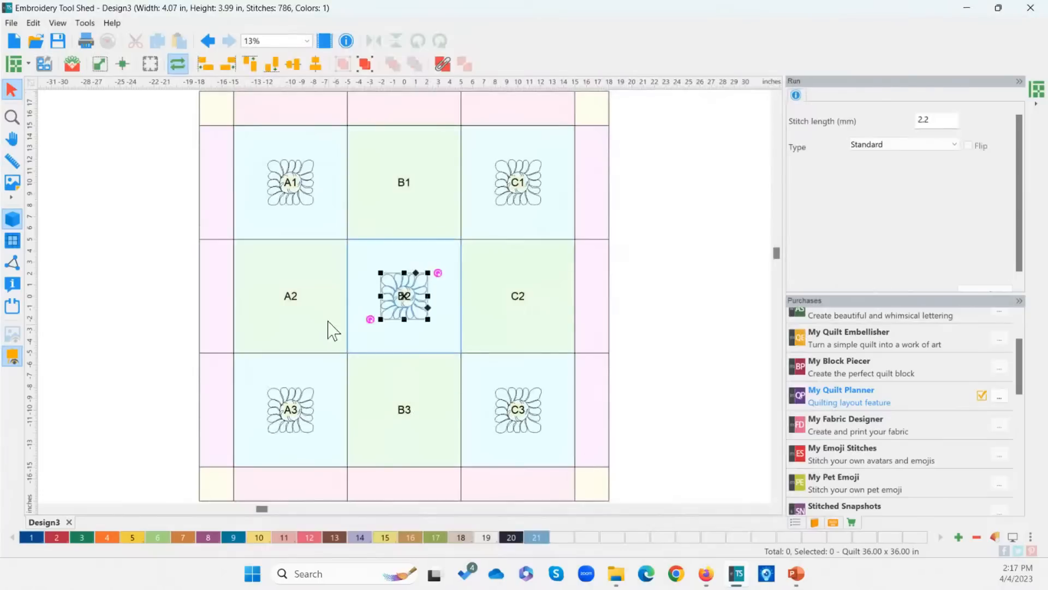
Step: Try the FeatherSquare2 design outside the quilt and in blocks A1 and B1, and return it to block B2
left_click_drag(409, 300, 152, 257)
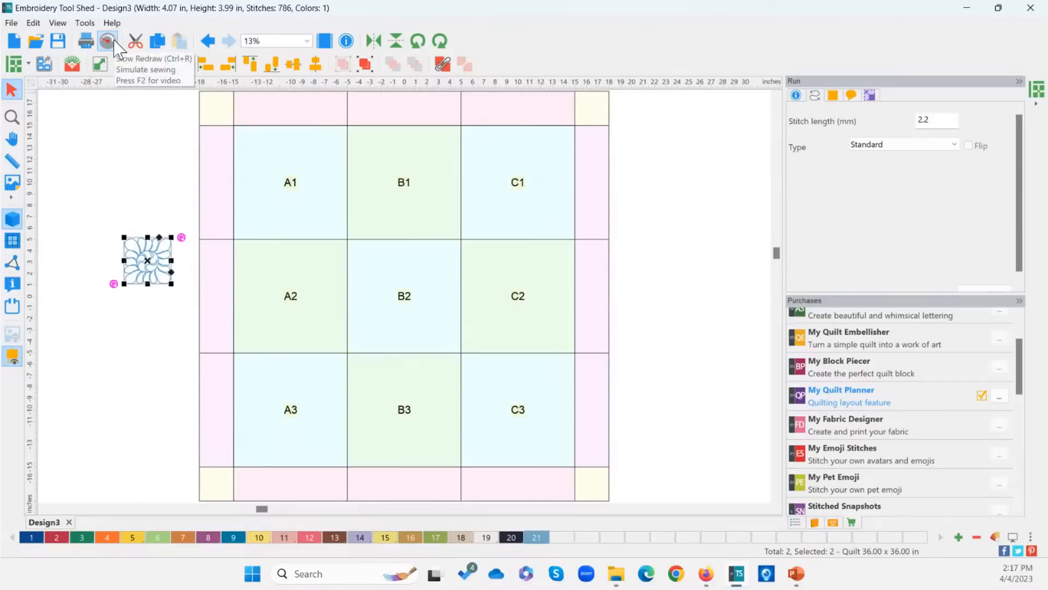
left_click_drag(149, 259, 298, 185)
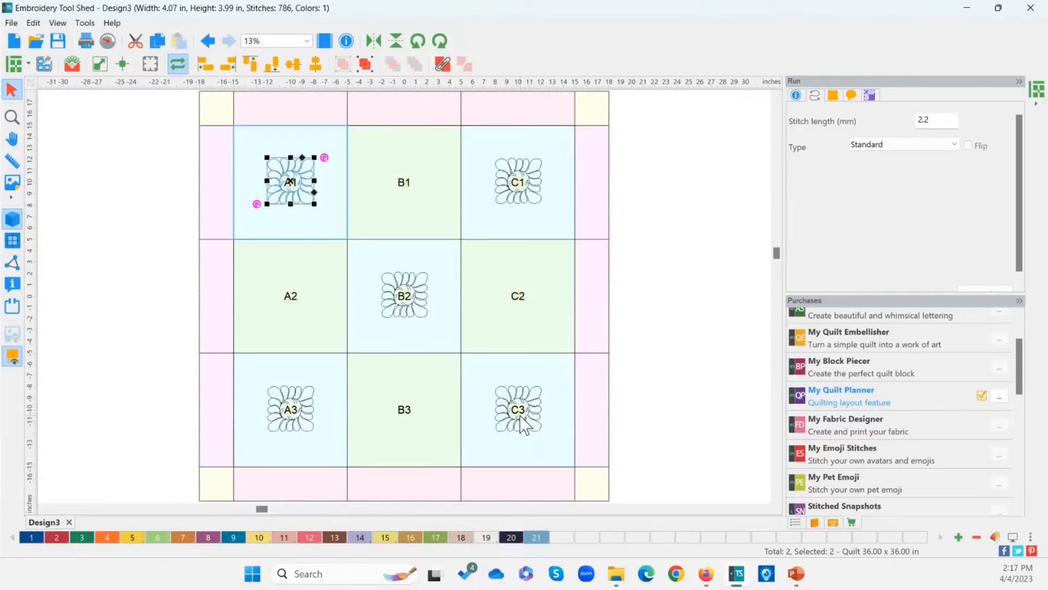
left_click_drag(290, 180, 402, 188)
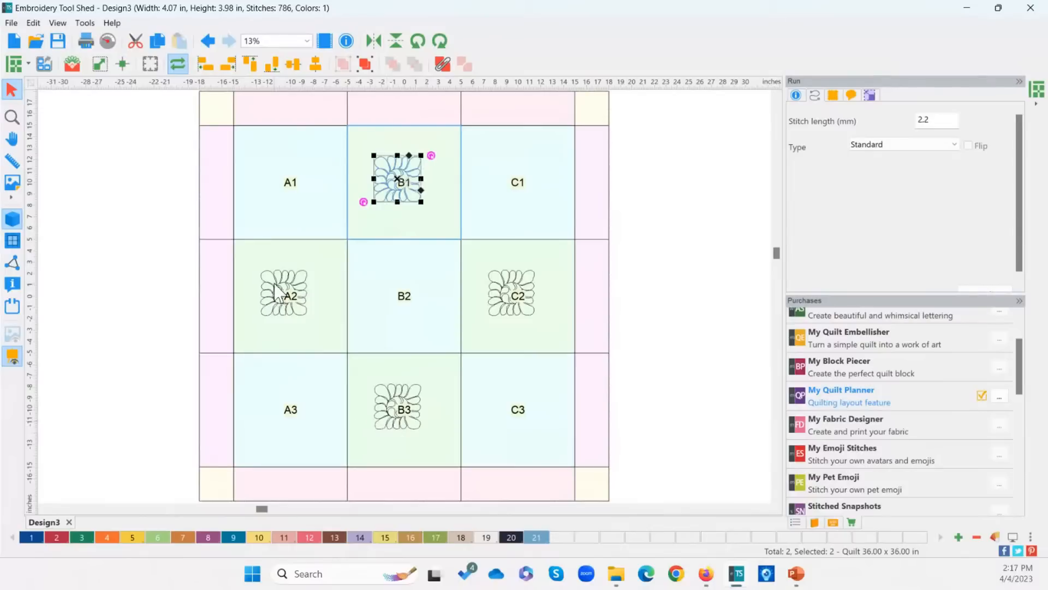
left_click_drag(404, 192, 403, 300)
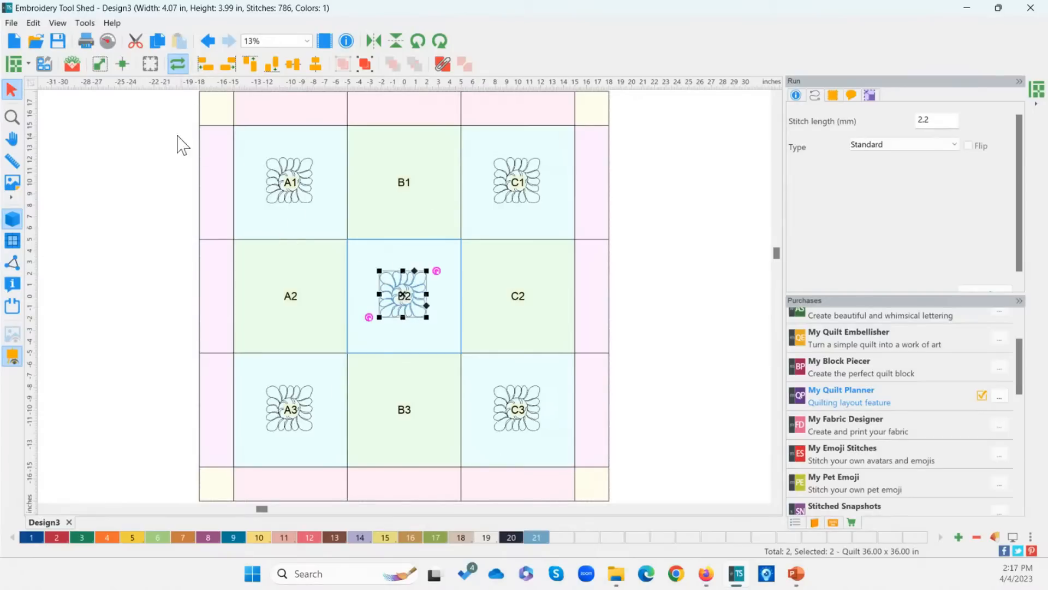
Step: Resize the FeatherSquare2 design in block B2 to fill the whole block
left_click(100, 64)
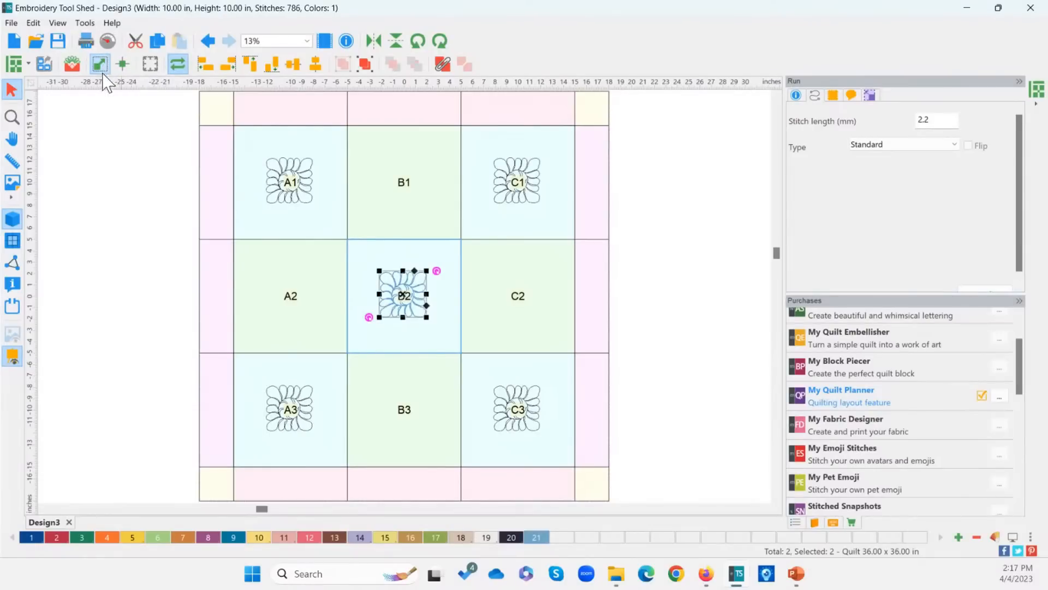
left_click(140, 247)
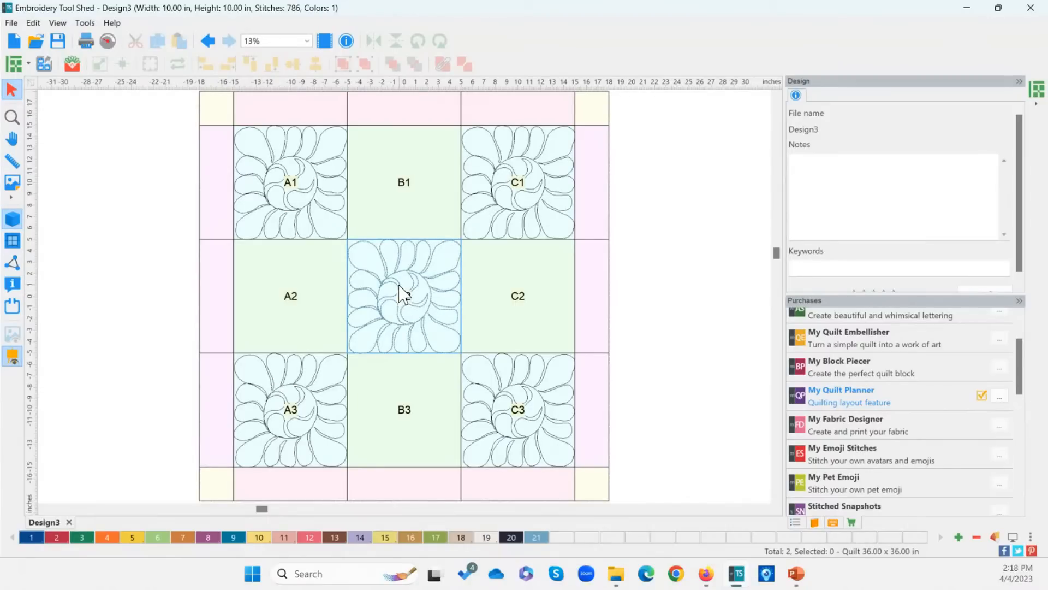
left_click(419, 327)
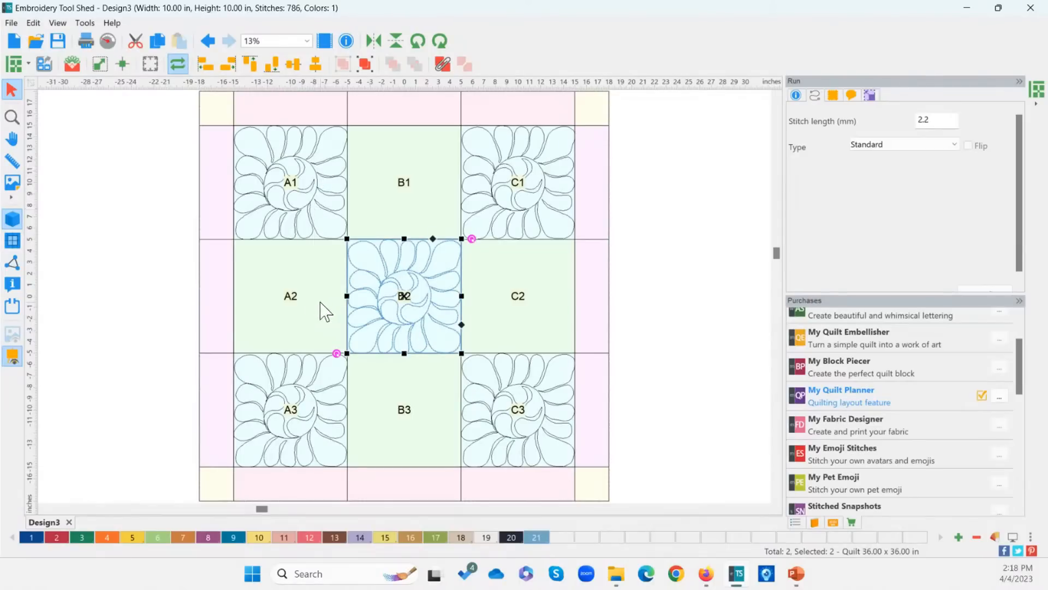
Step: Insert the FeatherSquare design from the Square category and place it in green block A2
left_click(71, 65)
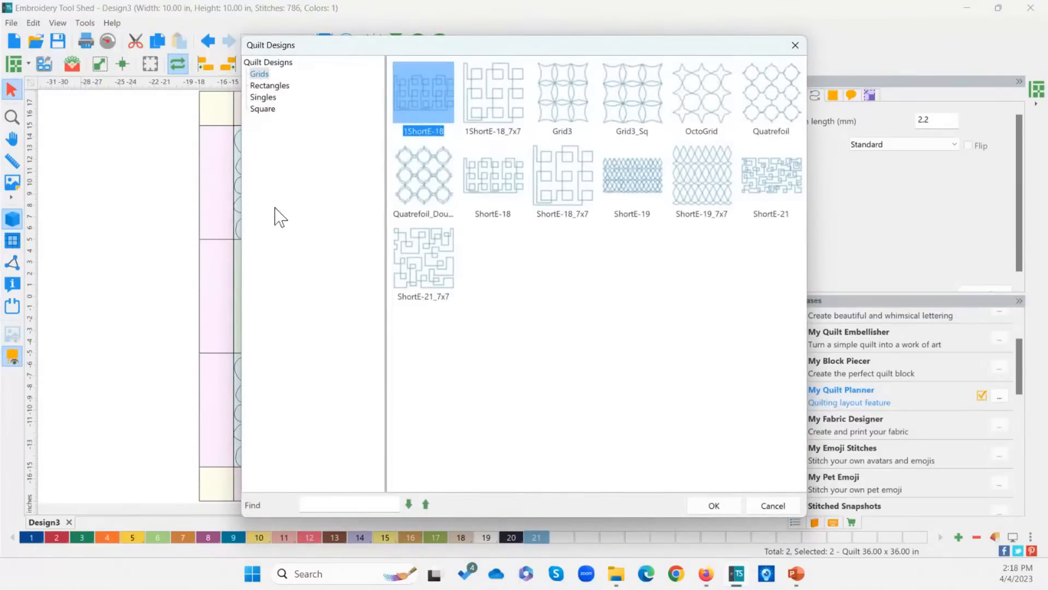
left_click(260, 110)
double_click(559, 98)
left_click_drag(414, 301, 149, 321)
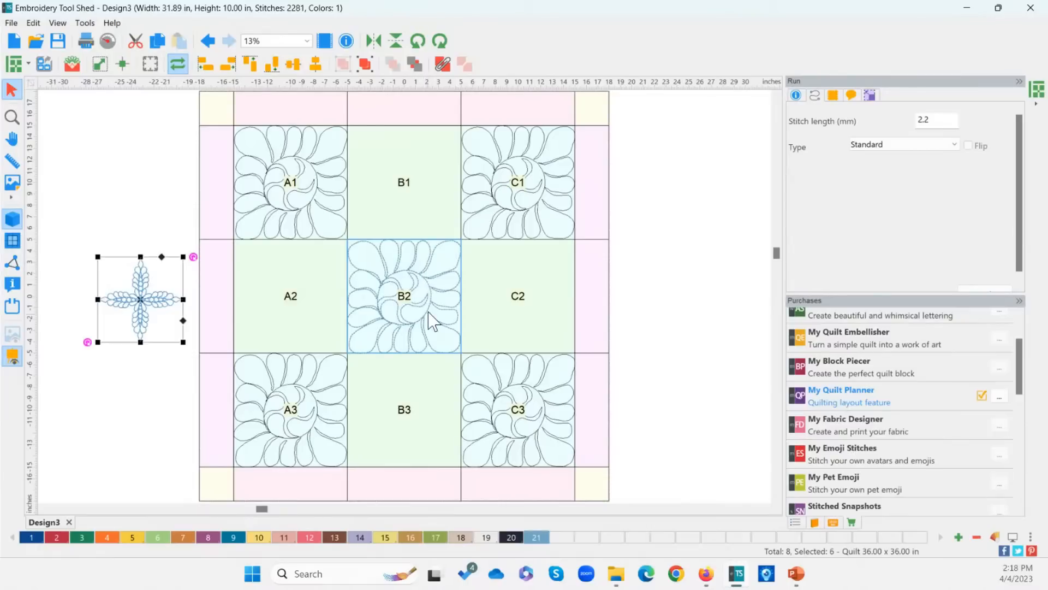
left_click_drag(155, 307, 299, 304)
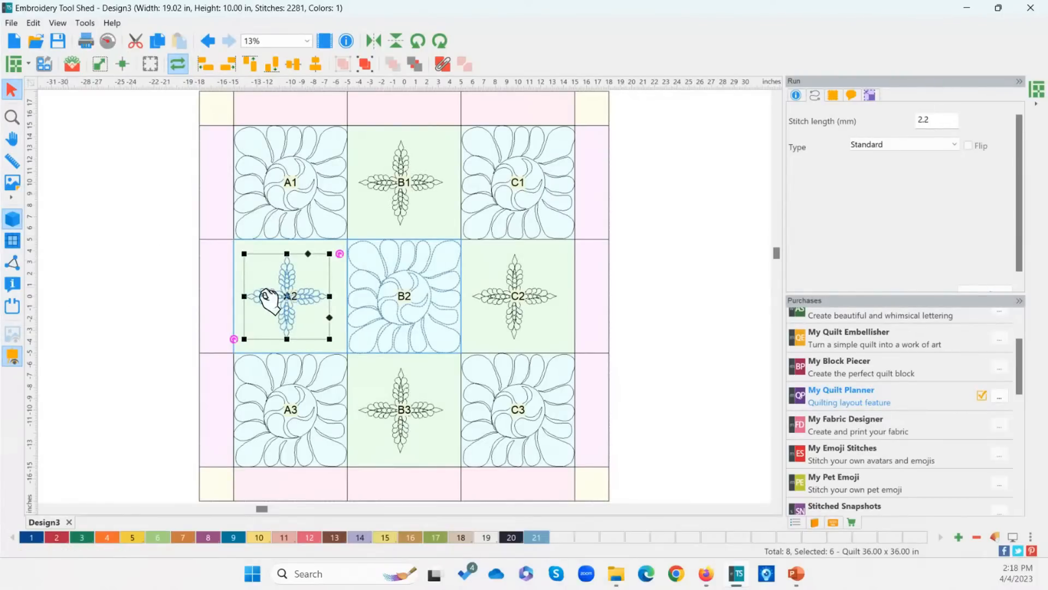
Step: Rotate the FeatherSquare design in block A2 from a plus to a diagonal X and resize it to fill the block
left_click(104, 65)
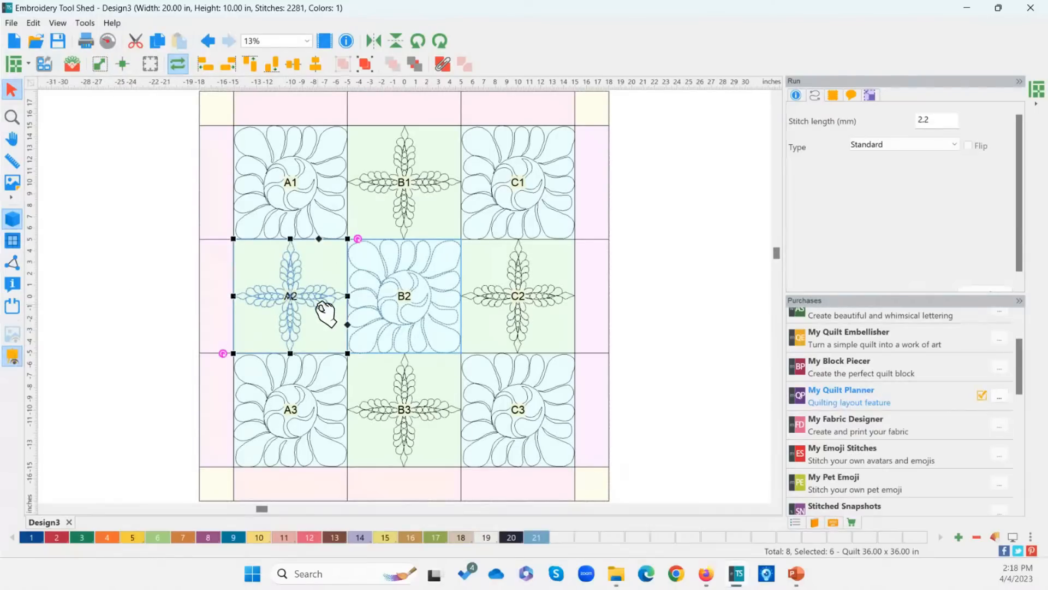
left_click(441, 41)
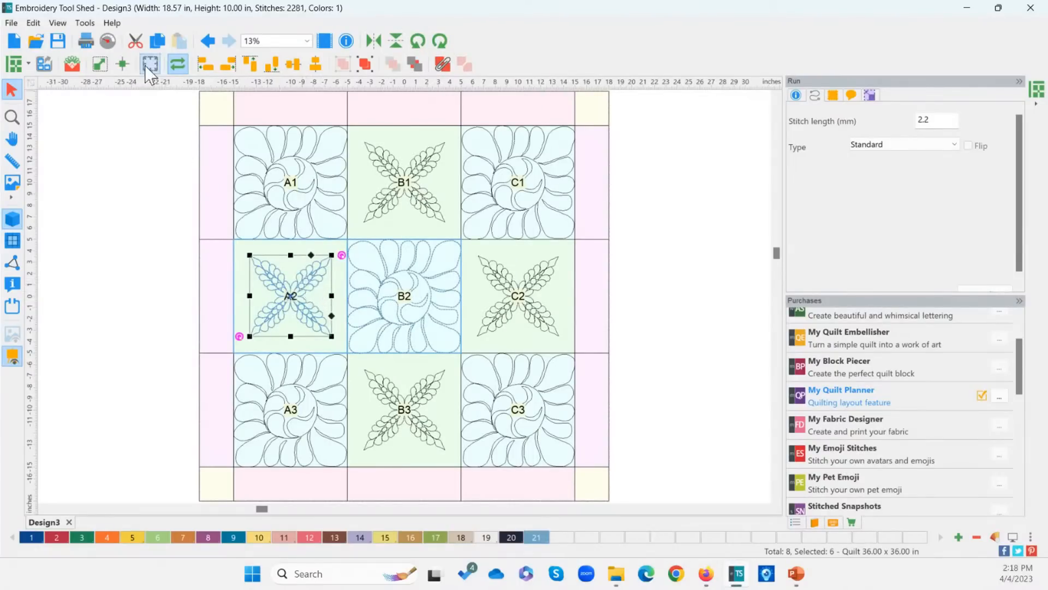
left_click(105, 64)
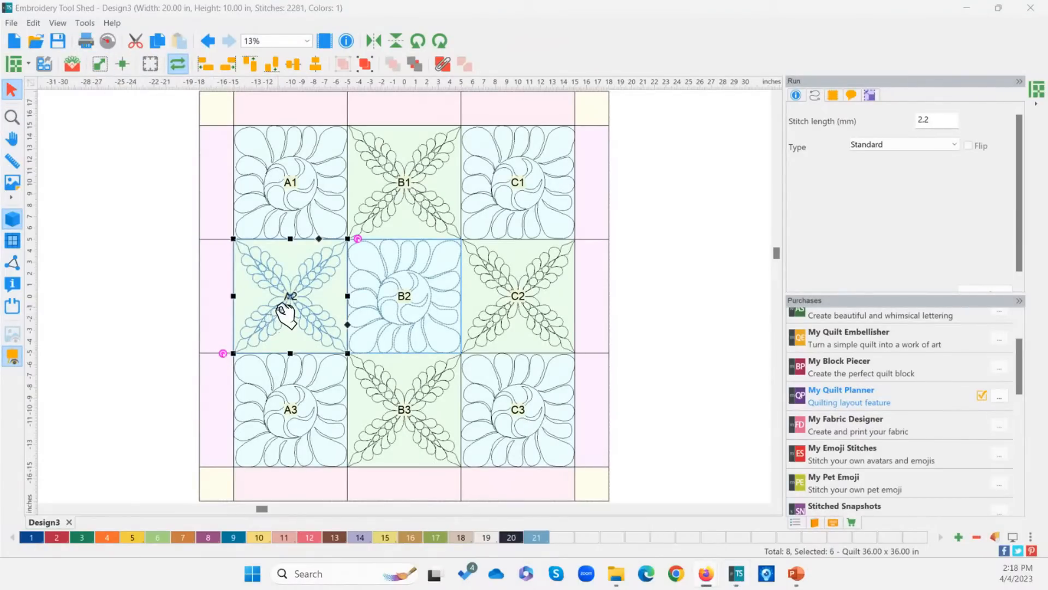
left_click(153, 268)
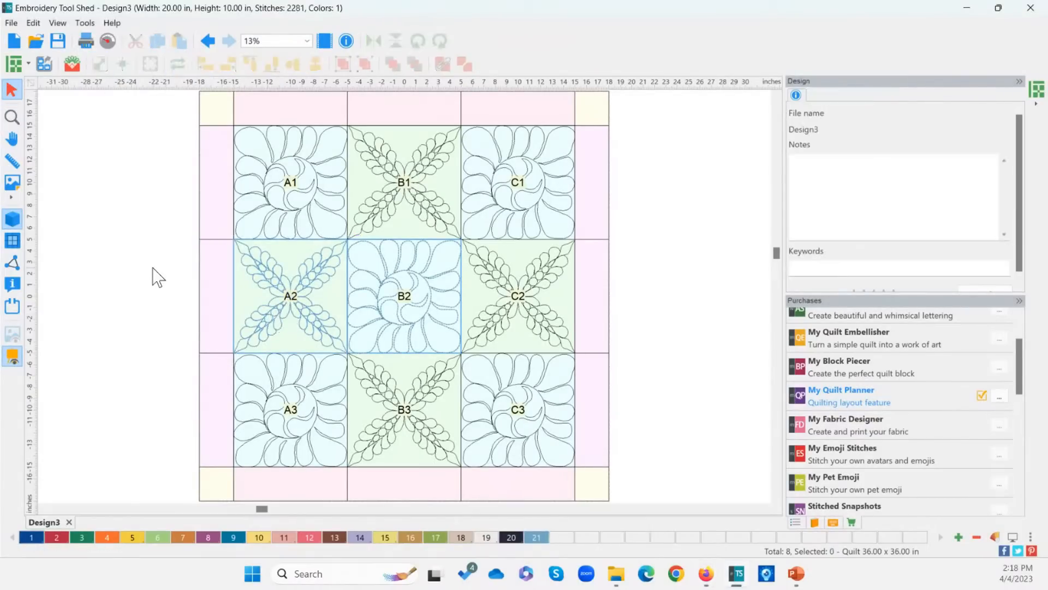
Step: Move the original FeatherSquare design from block A2 to block B1
left_click(284, 303)
left_click(371, 300)
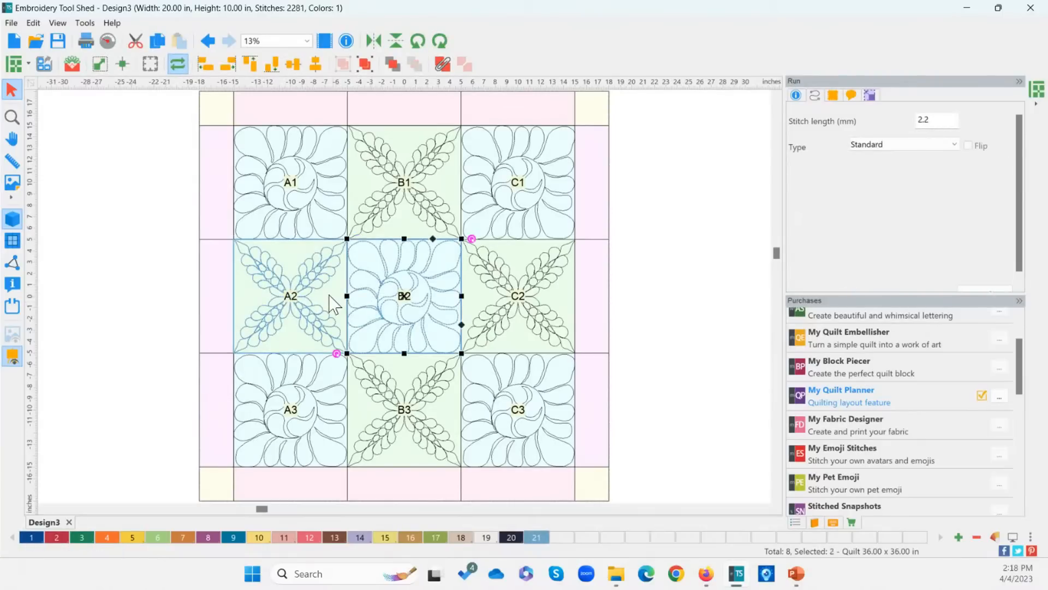
left_click(298, 286)
left_click(409, 298)
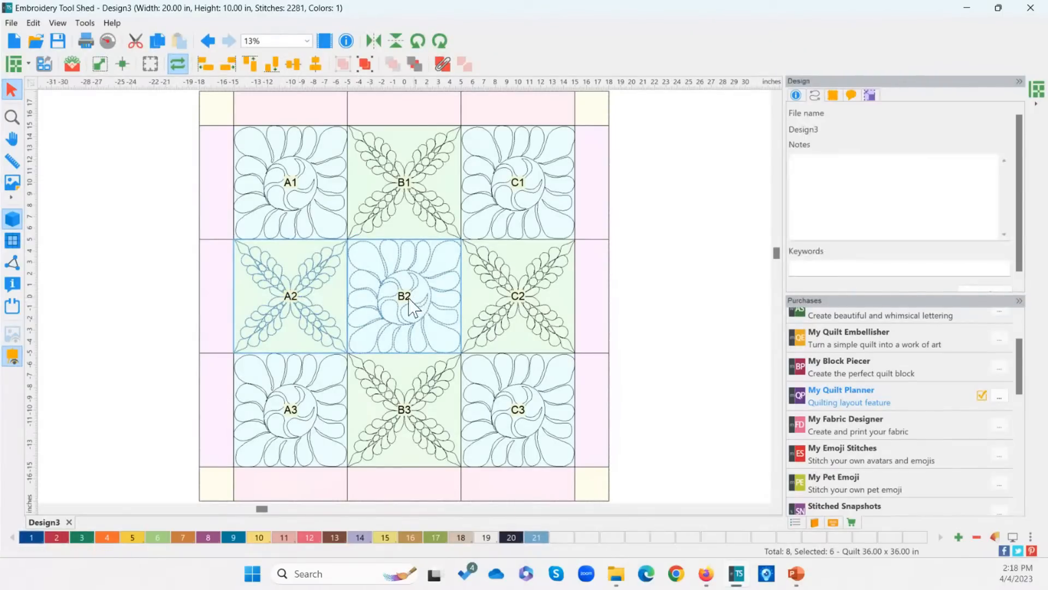
left_click(300, 295)
left_click_drag(304, 297, 407, 183)
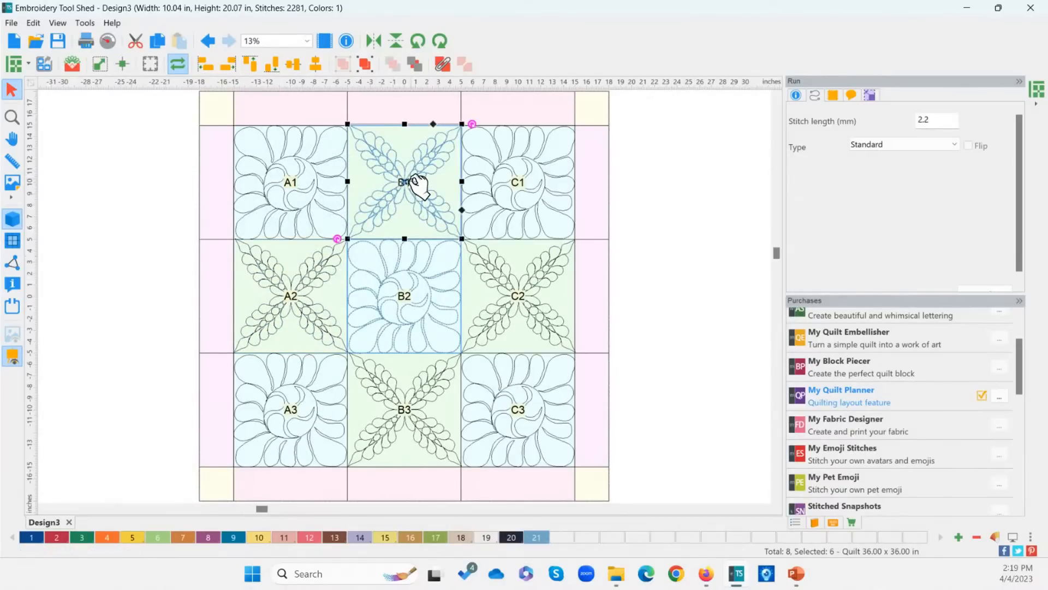
Step: Examine which blocks hold the original designs by selecting B1 and B2 in turn and trying the repeat in A1
left_click(415, 299)
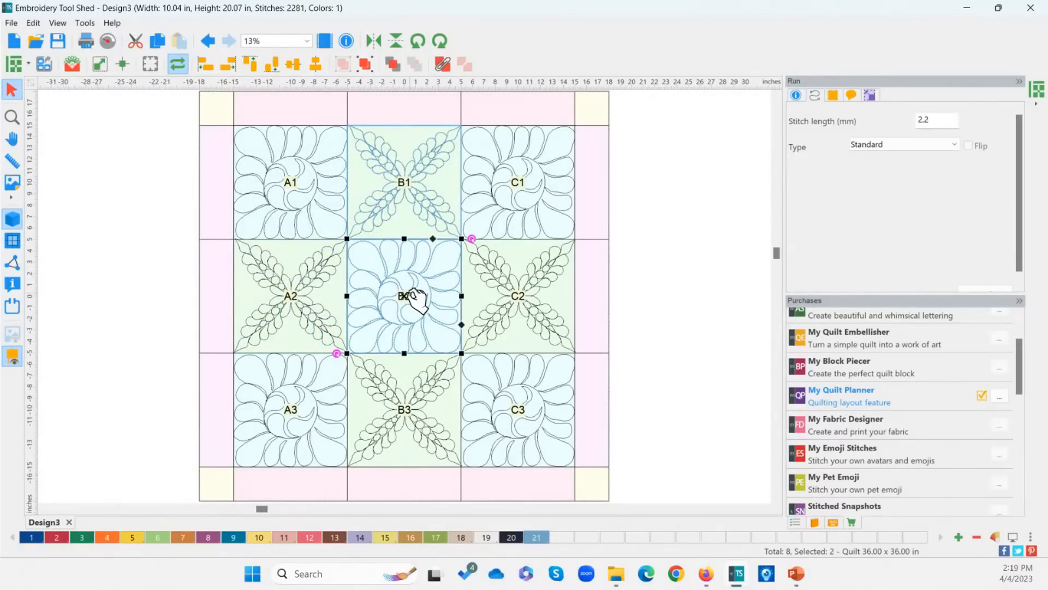
left_click(410, 197)
left_click(420, 298)
left_click(334, 197)
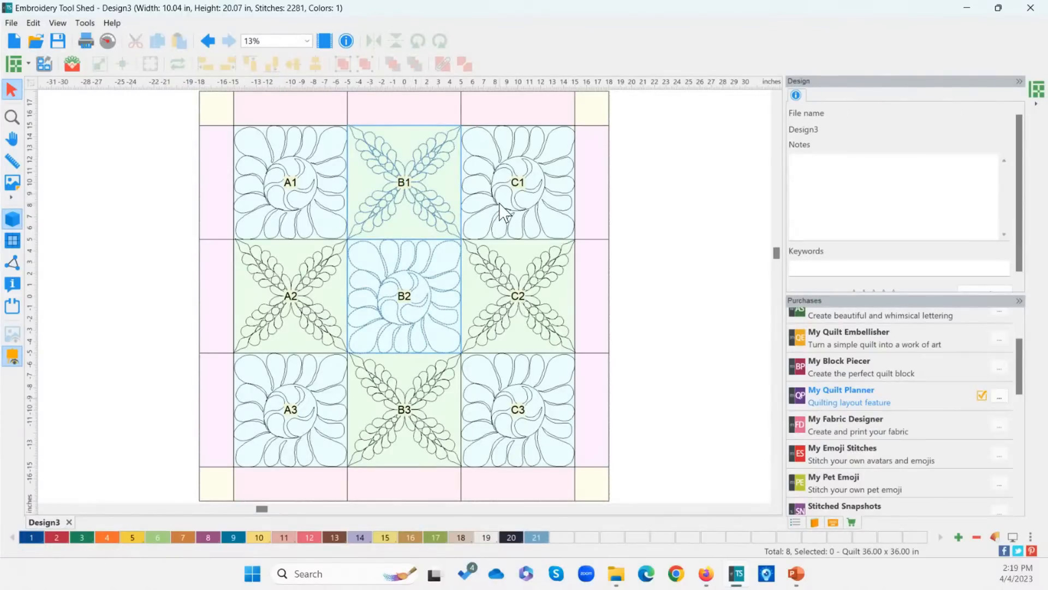
left_click(432, 214)
left_click(422, 281)
left_click(419, 195)
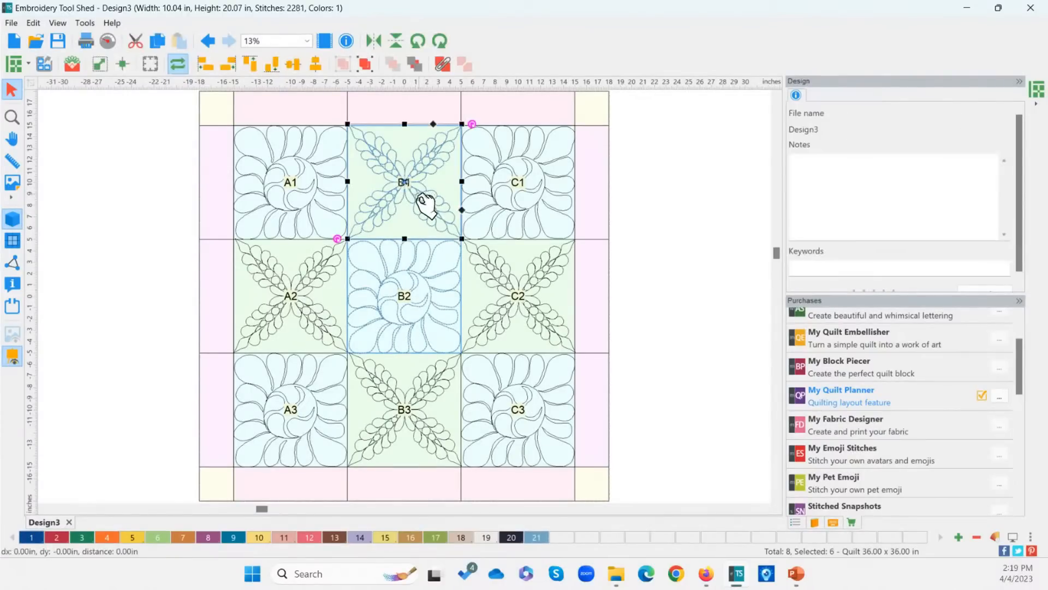
left_click(434, 302)
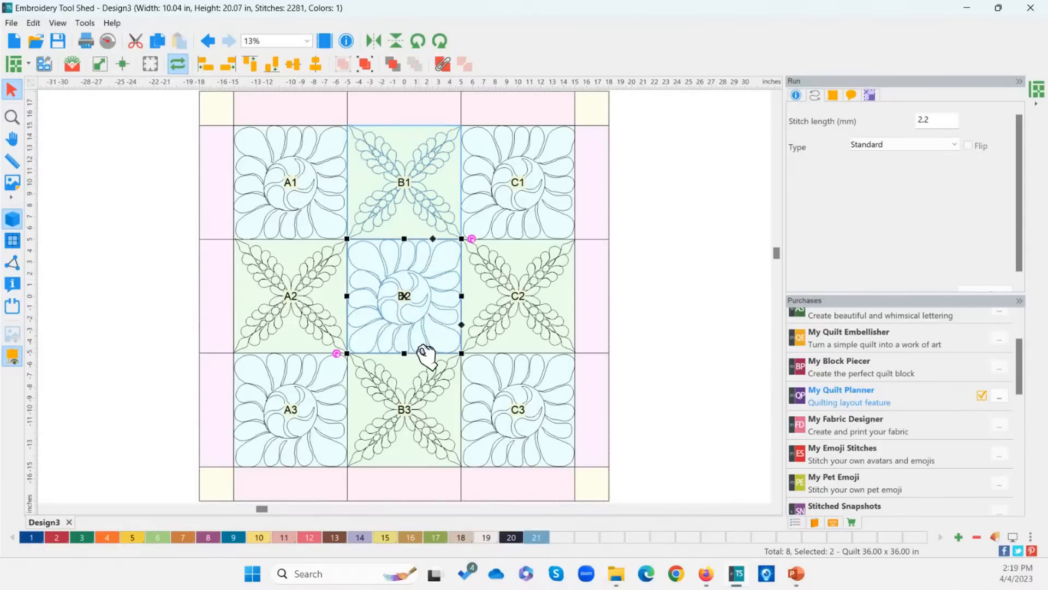
left_click(309, 186)
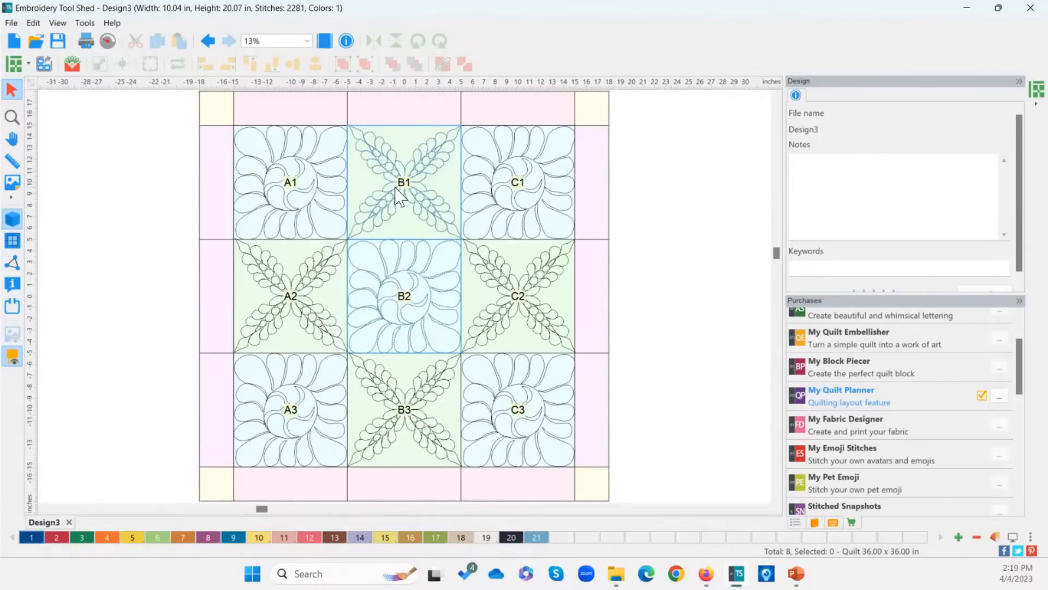
Step: Change the preview color of the quilt's repeated designs to magenta in the quilt layout settings
left_click(45, 65)
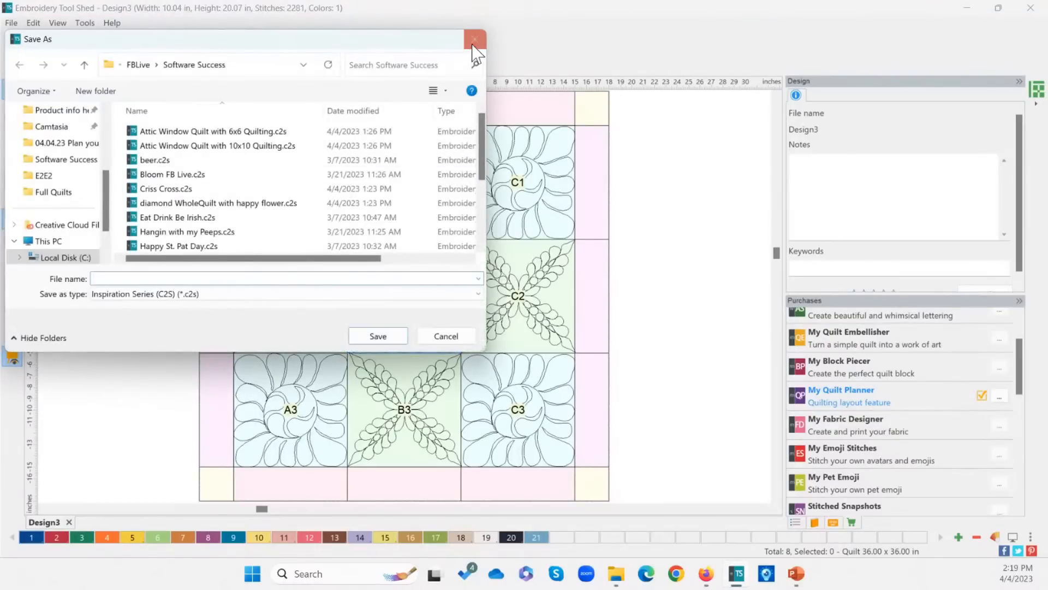
left_click(474, 39)
left_click(14, 64)
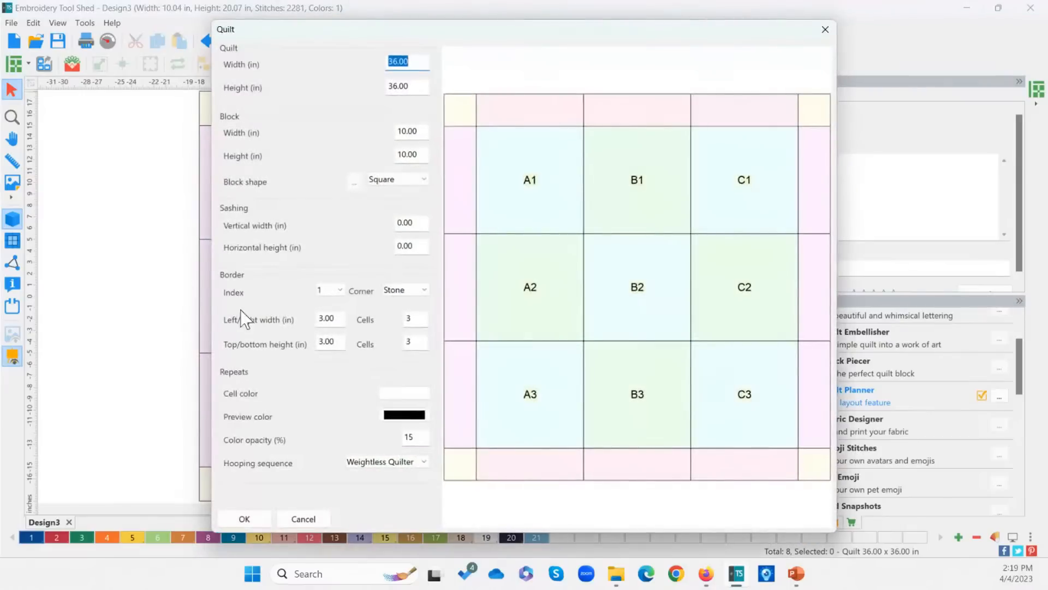
left_click(405, 416)
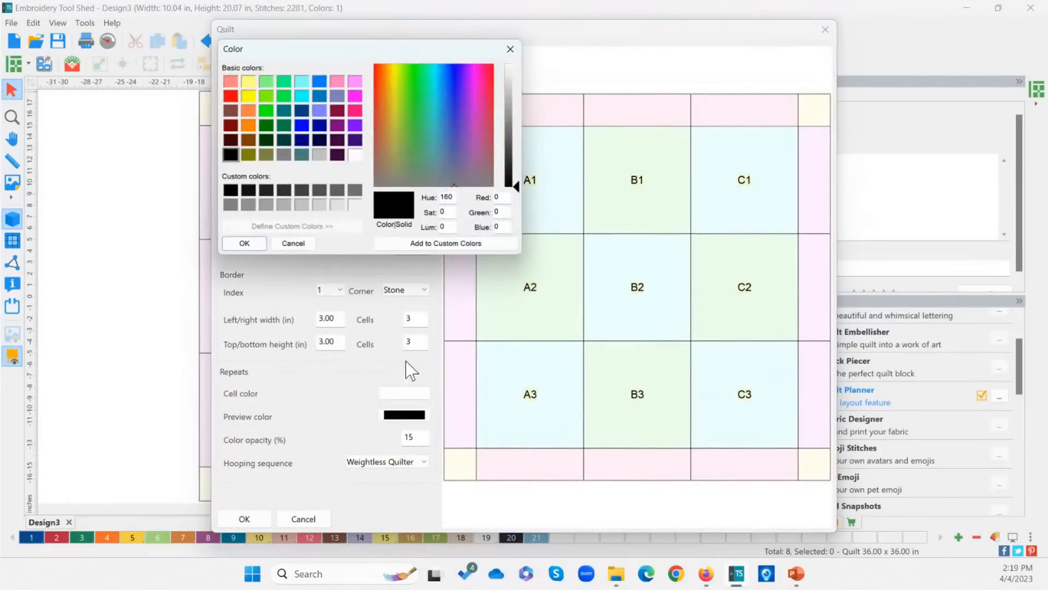
left_click(355, 97)
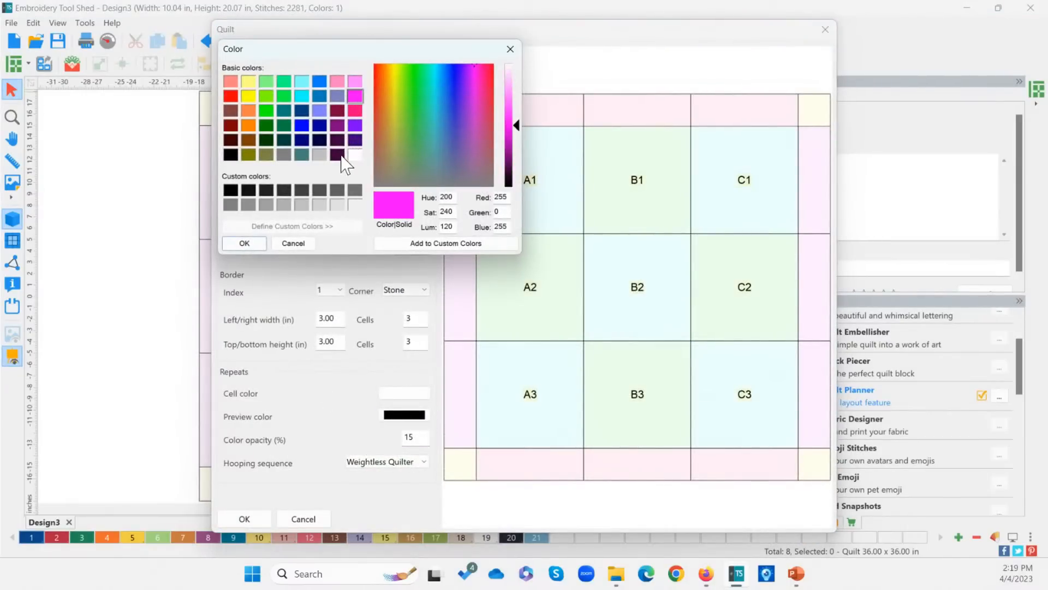
left_click(246, 244)
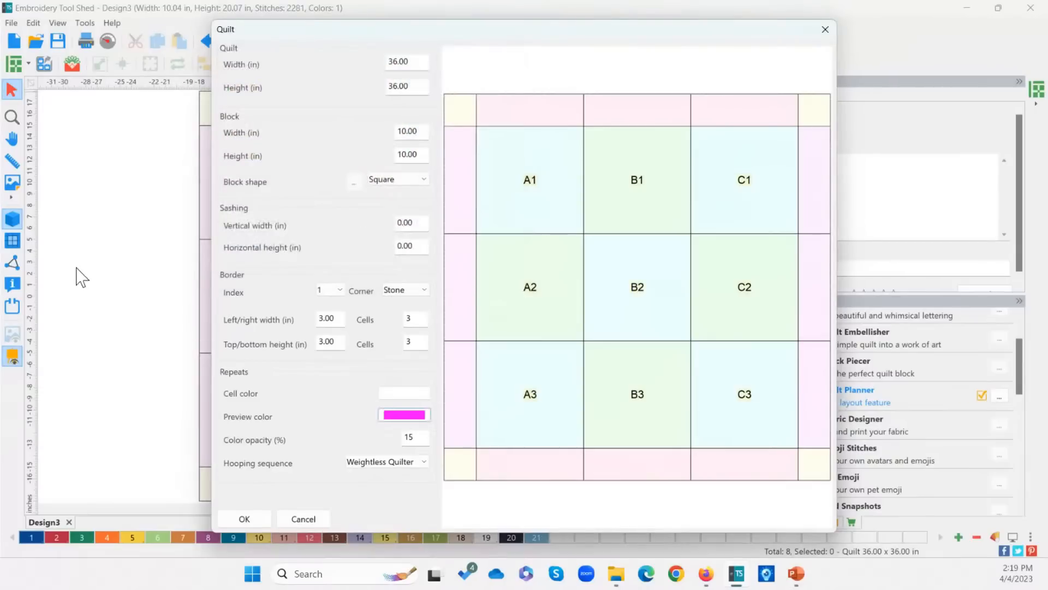
left_click(244, 519)
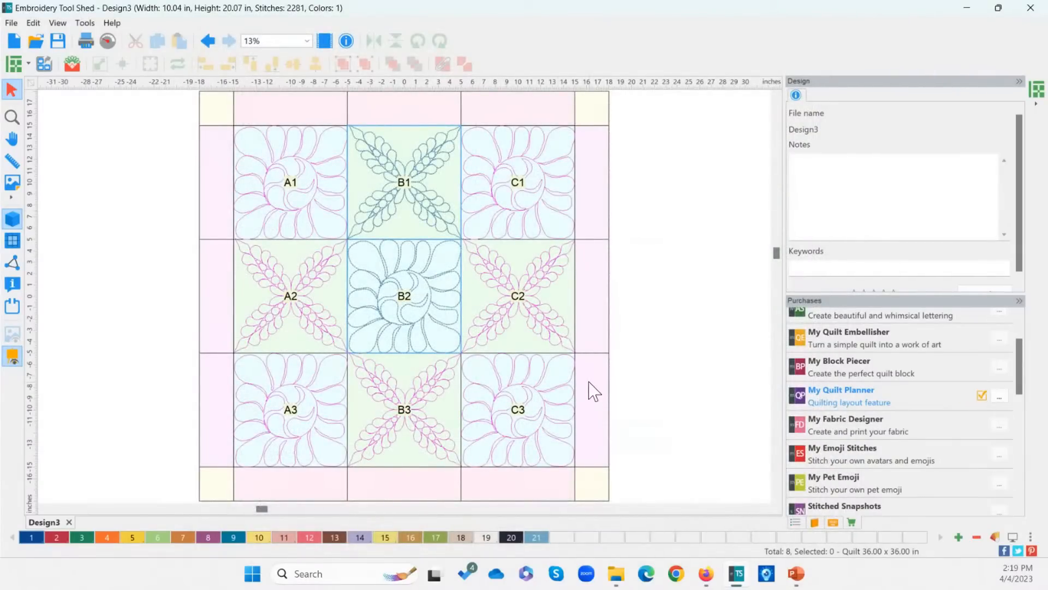
Step: Select the original designs in blocks B2 and B1 together and recolor both with thread color 12
left_click(431, 295)
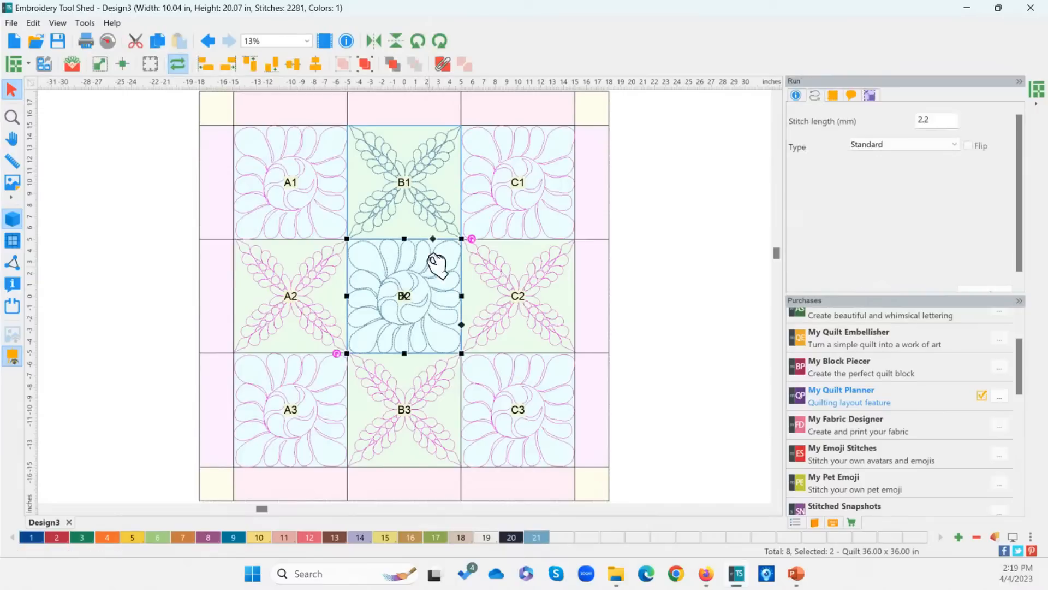
left_click(430, 208)
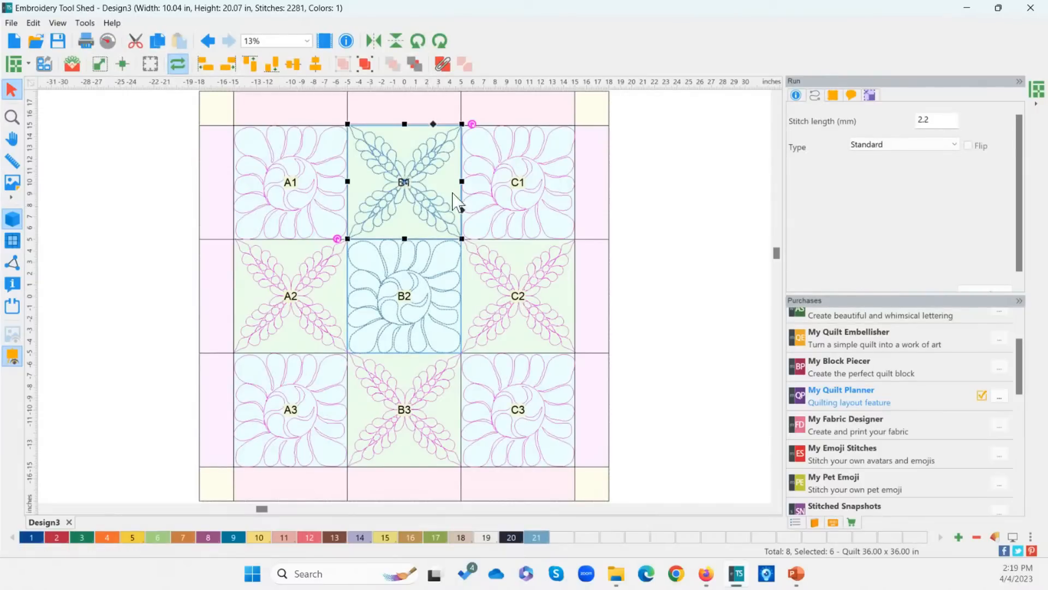
left_click(512, 179)
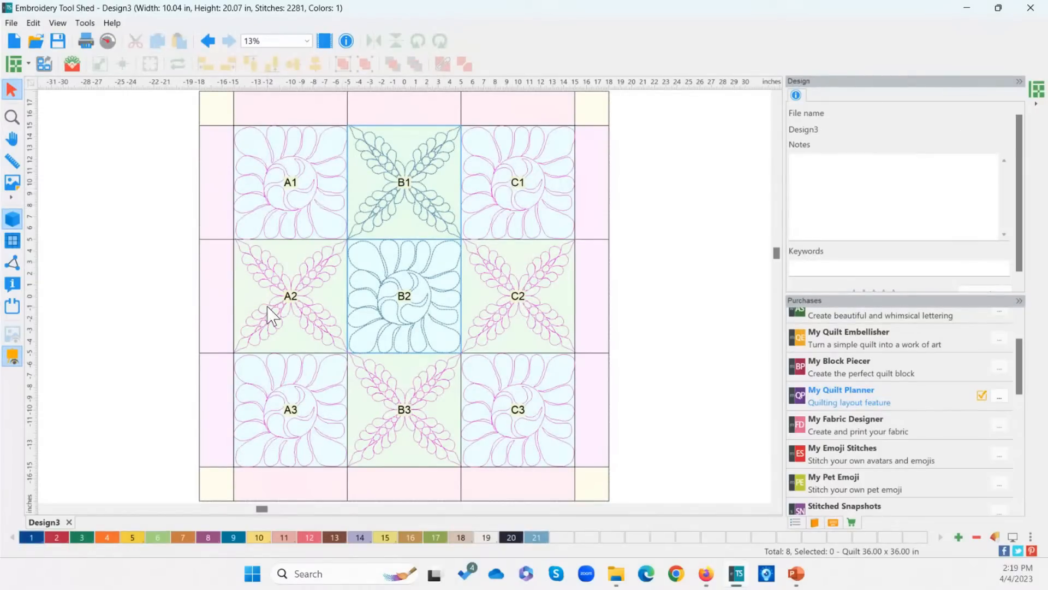
left_click(445, 296)
left_click(443, 212, "shift")
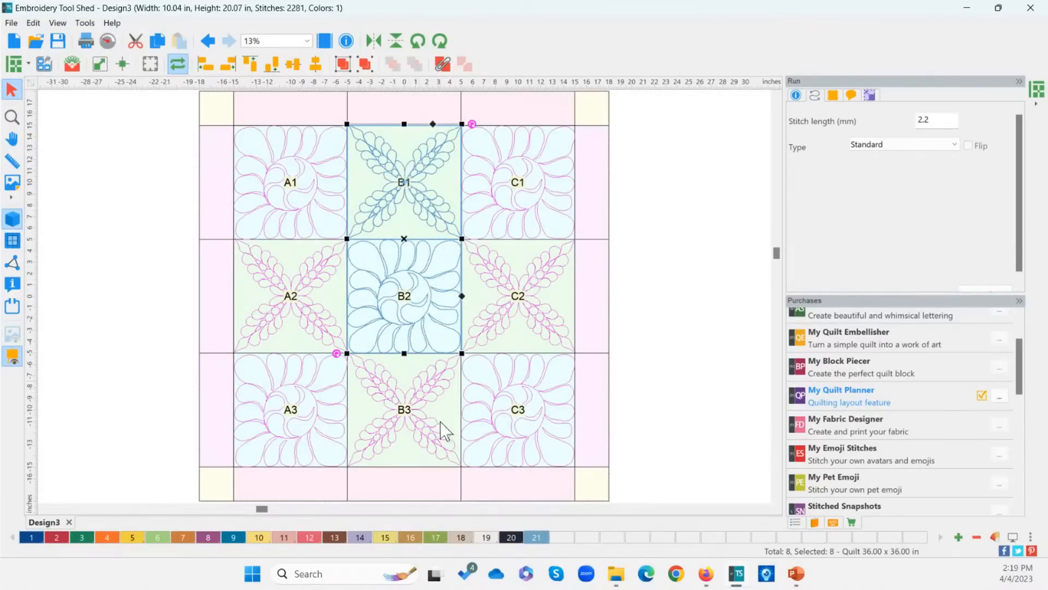
left_click(312, 538)
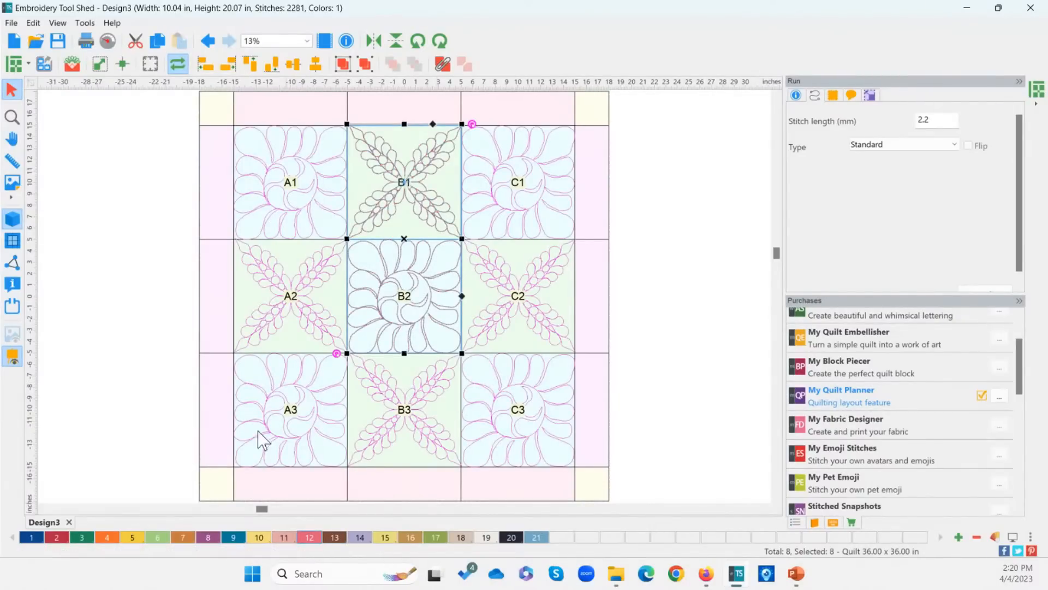
left_click(174, 365)
Step: Try recoloring only the B1 design with thread color 3, Christmas Green
left_click(392, 290)
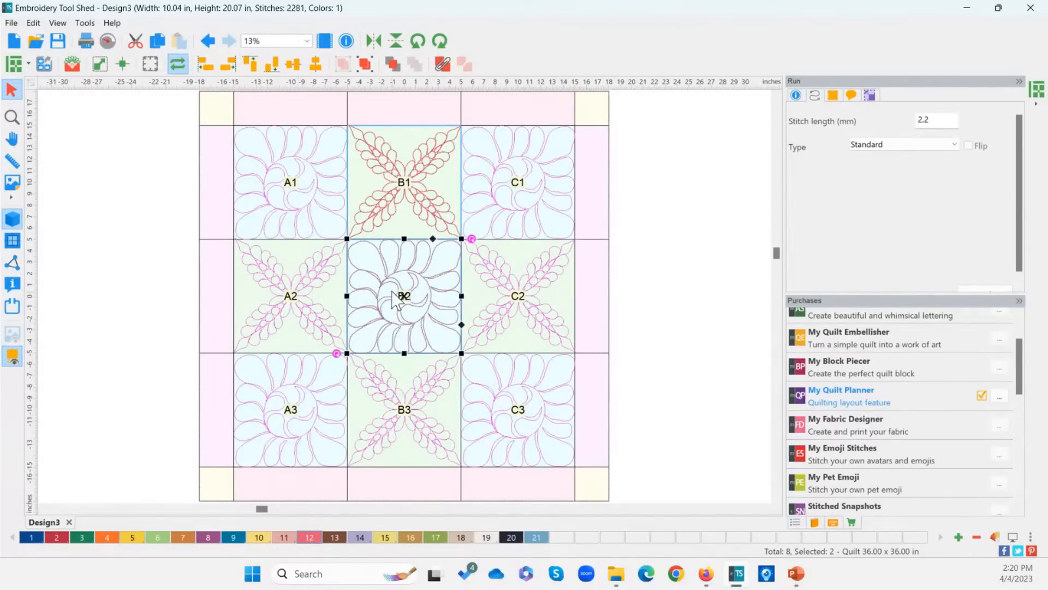
left_click(401, 210)
scroll(428, 199, "up", 2)
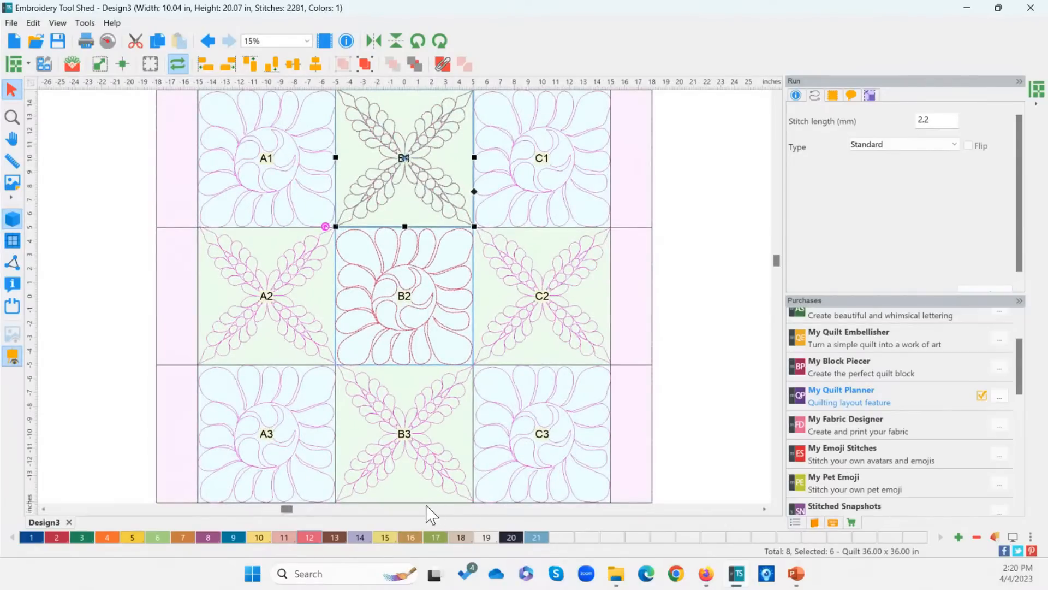
left_click(82, 542)
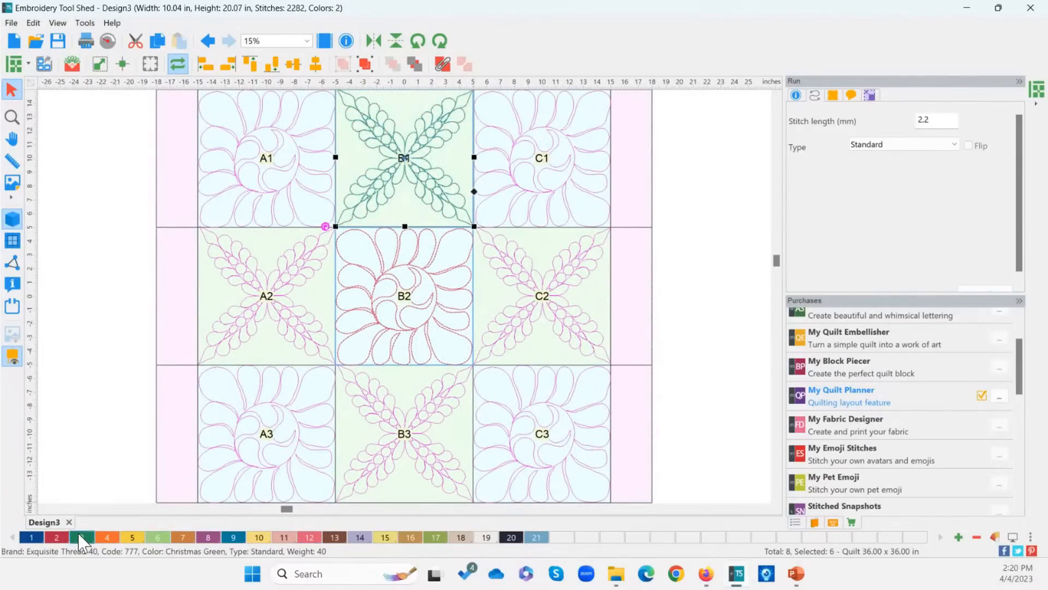
Step: Restore thread color 12 on the original designs in blocks B1 and B2
left_click(70, 369)
left_click(396, 248)
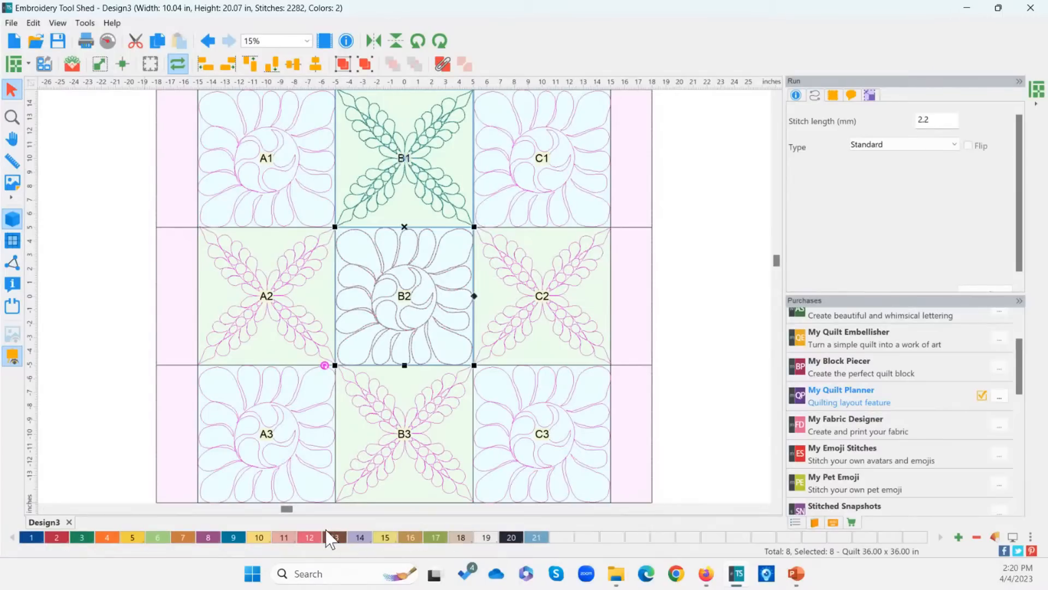
left_click(315, 540)
left_click(696, 313)
Step: Review the whole quilt, its original designs in B2 and B1, and the quilt layout settings
scroll(691, 314, "down", 2)
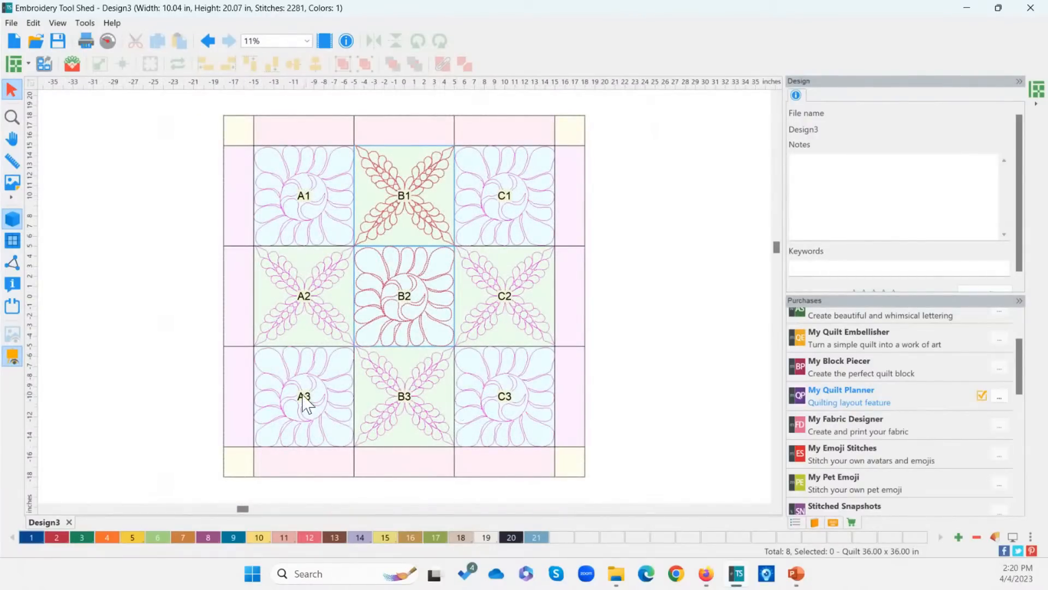
left_click(401, 297)
left_click(415, 217)
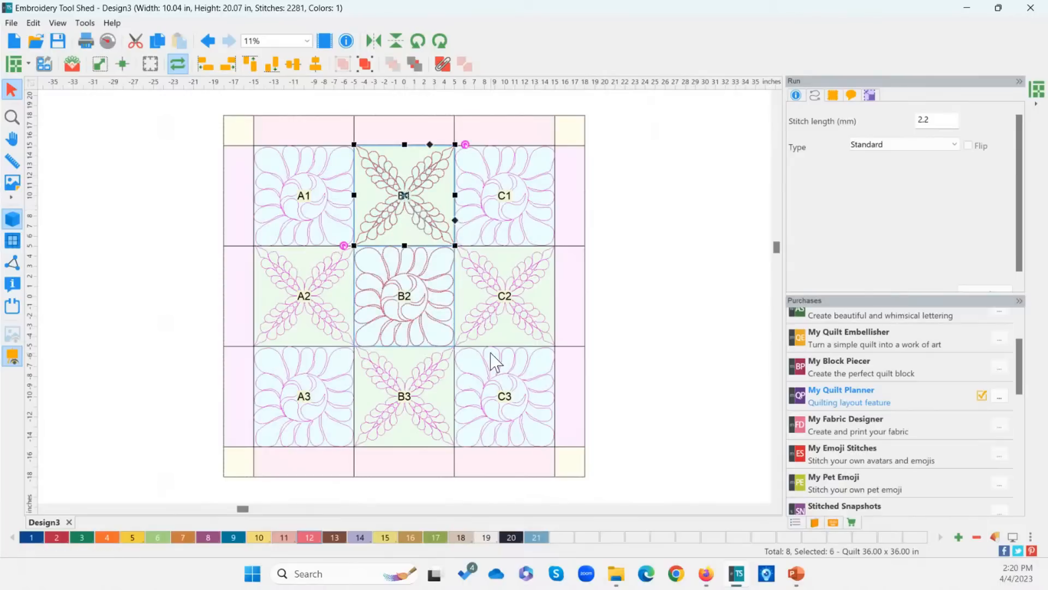
left_click(623, 262)
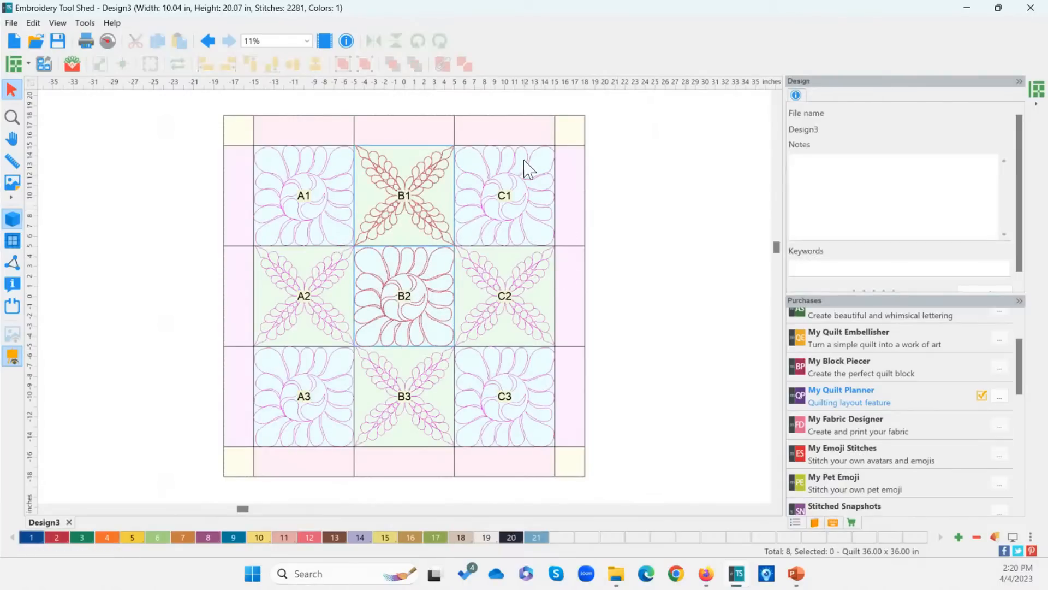
left_click(39, 61)
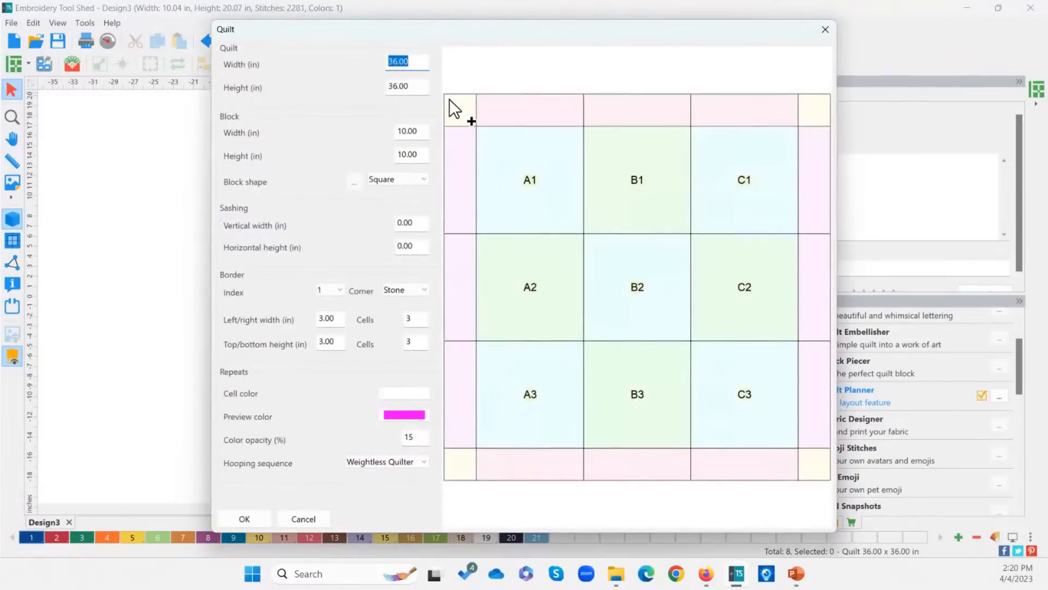
left_click(825, 30)
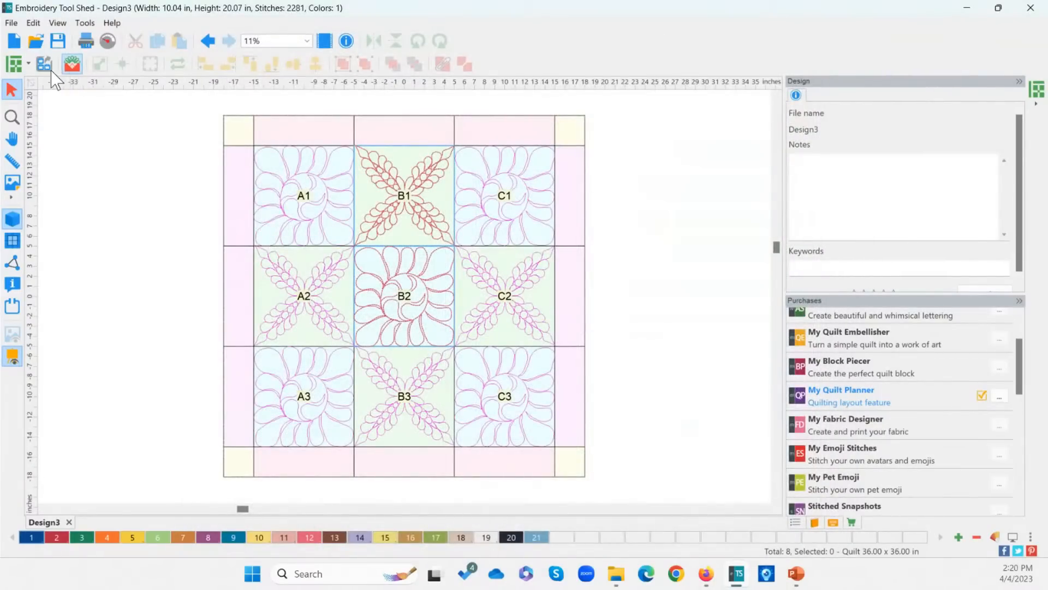
left_click(14, 68)
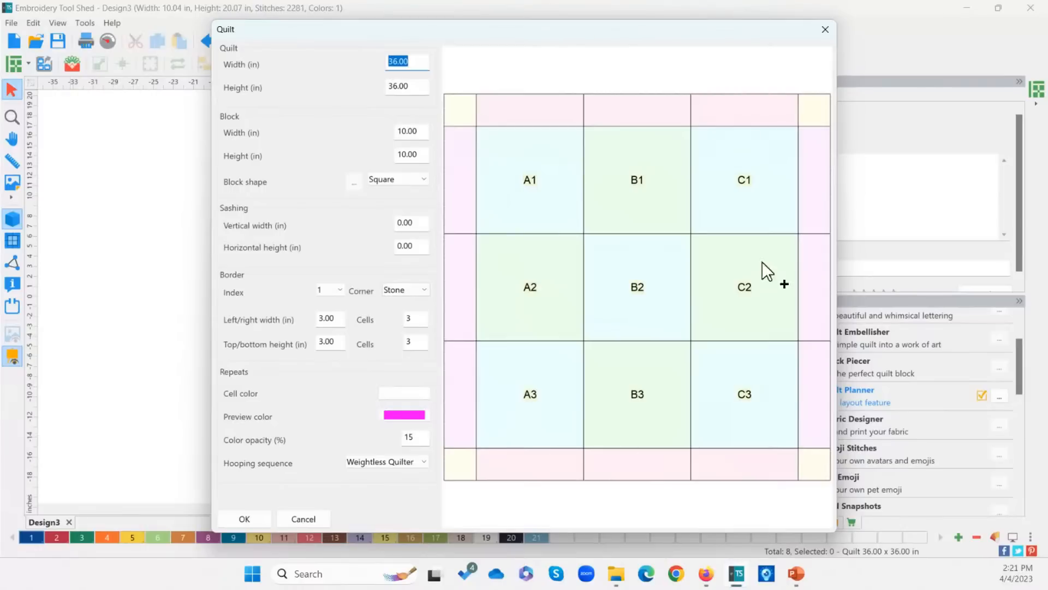
left_click(825, 29)
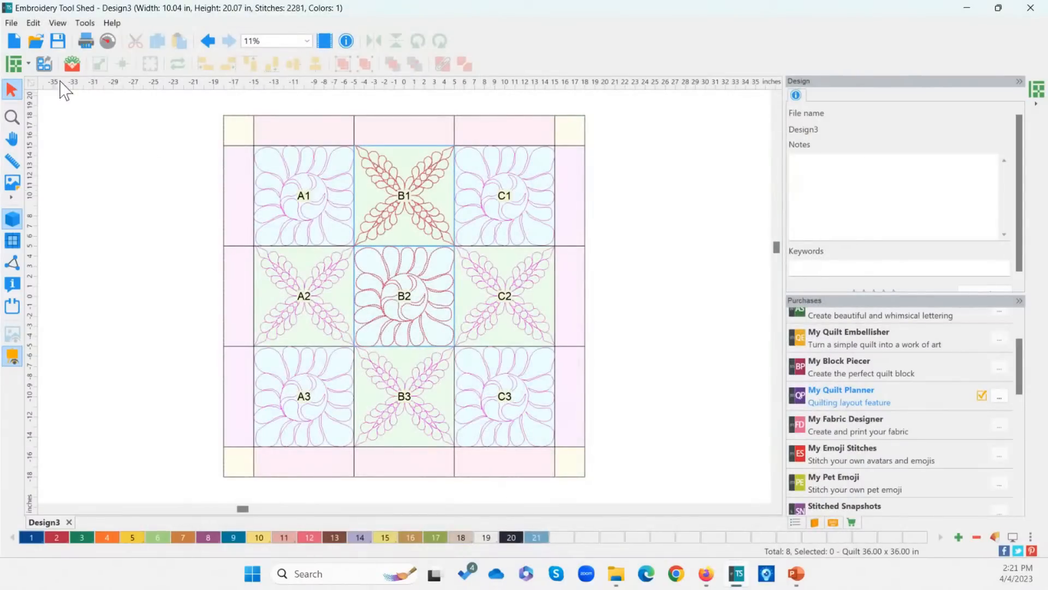
Step: Insert the Quatrefoil border design from the Rectangles category and move it off the quilt to the empty area on its left
left_click(72, 64)
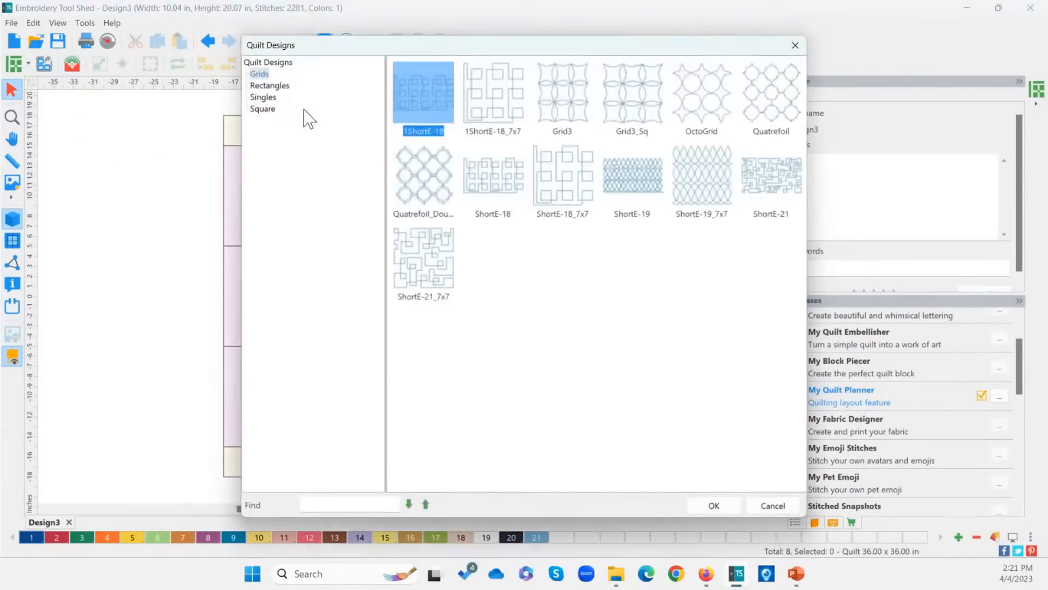
left_click(270, 86)
left_click(625, 97)
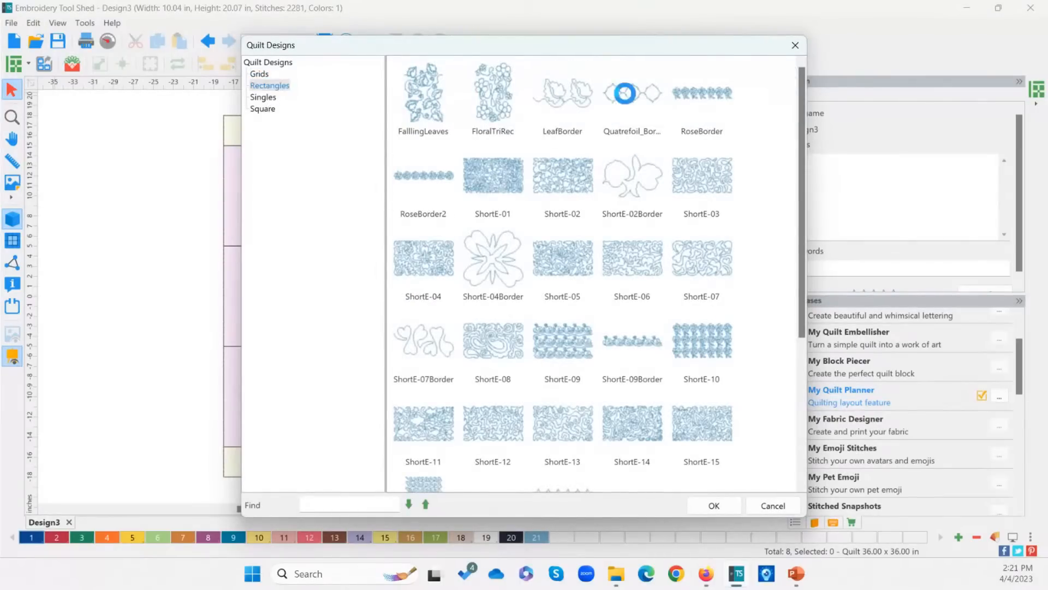
double_click(633, 97)
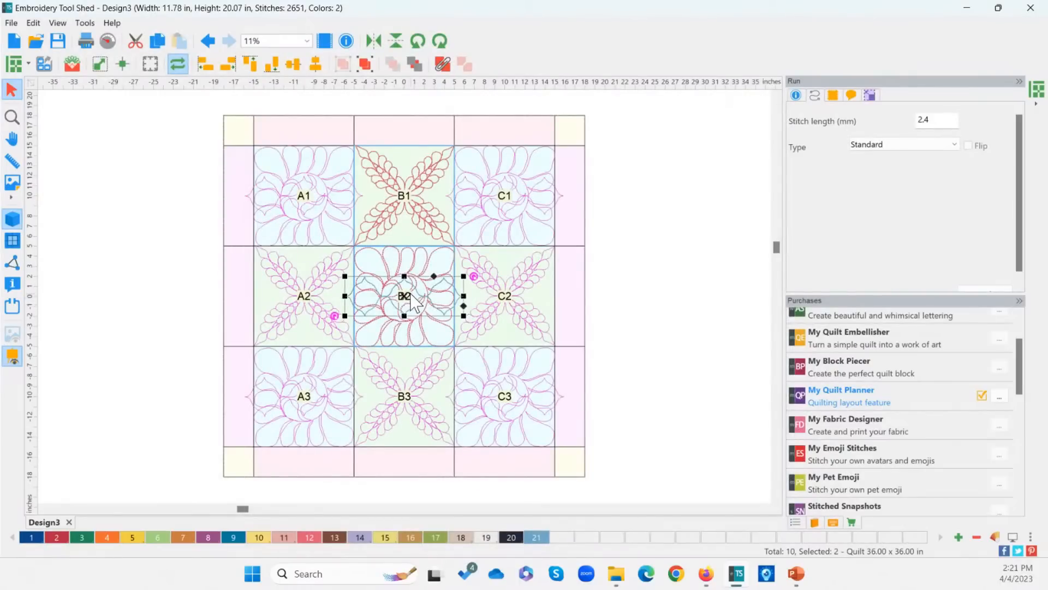
left_click_drag(417, 303, 162, 200)
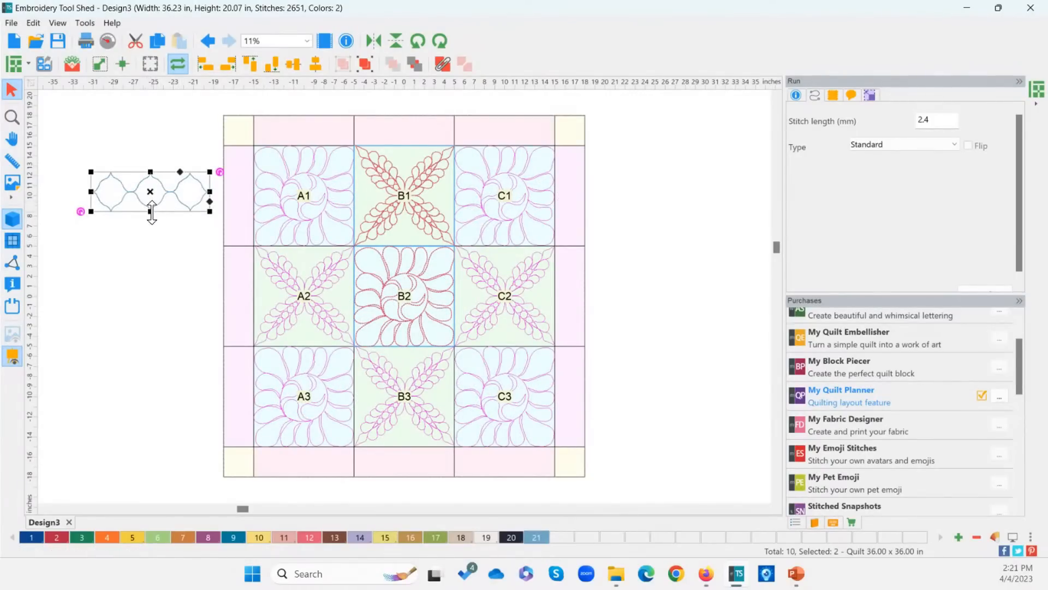
left_click(180, 265)
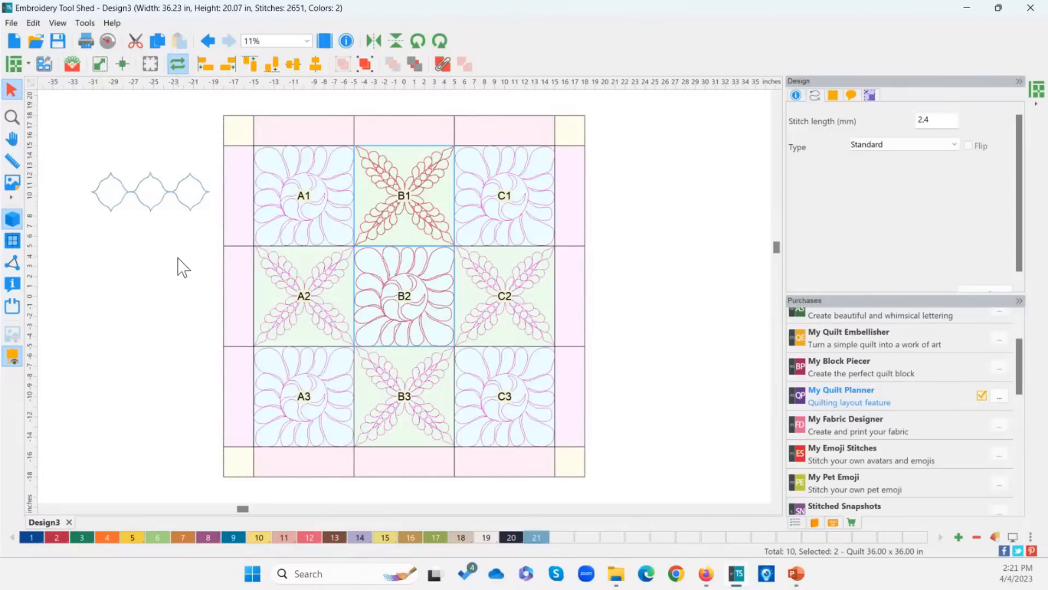
left_click(163, 212)
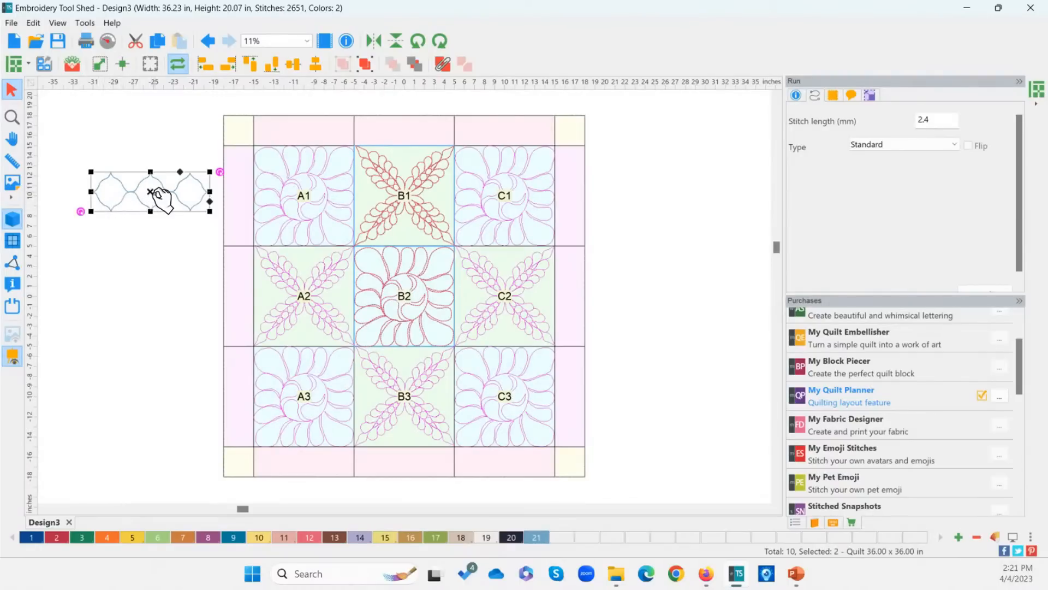
Step: Move the quatrefoil design into the top border cell above block B1 and shrink it to fit inside that cell
left_click_drag(158, 195, 306, 124)
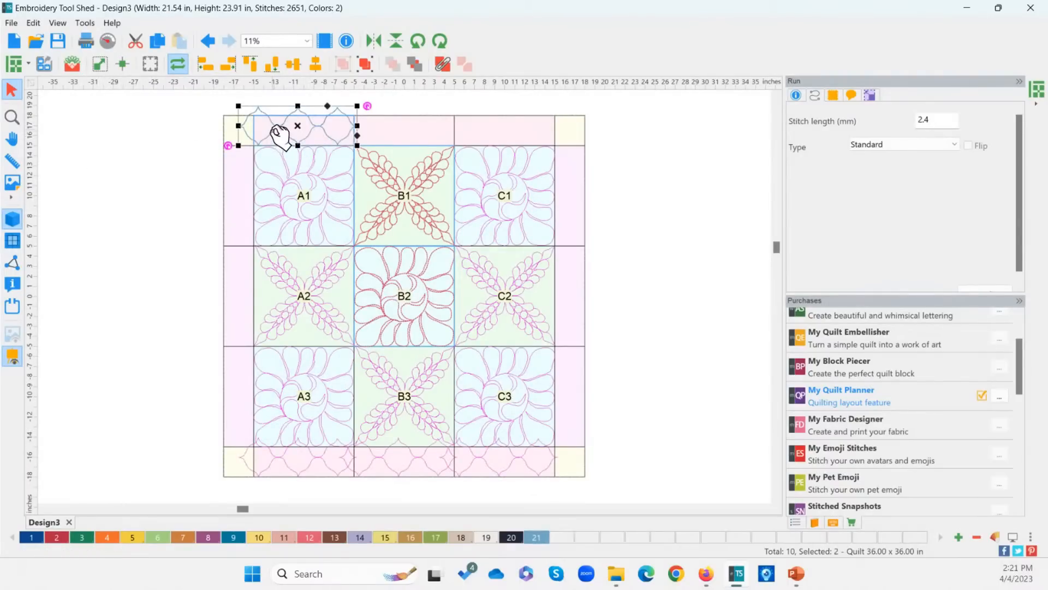
left_click_drag(281, 133, 391, 130)
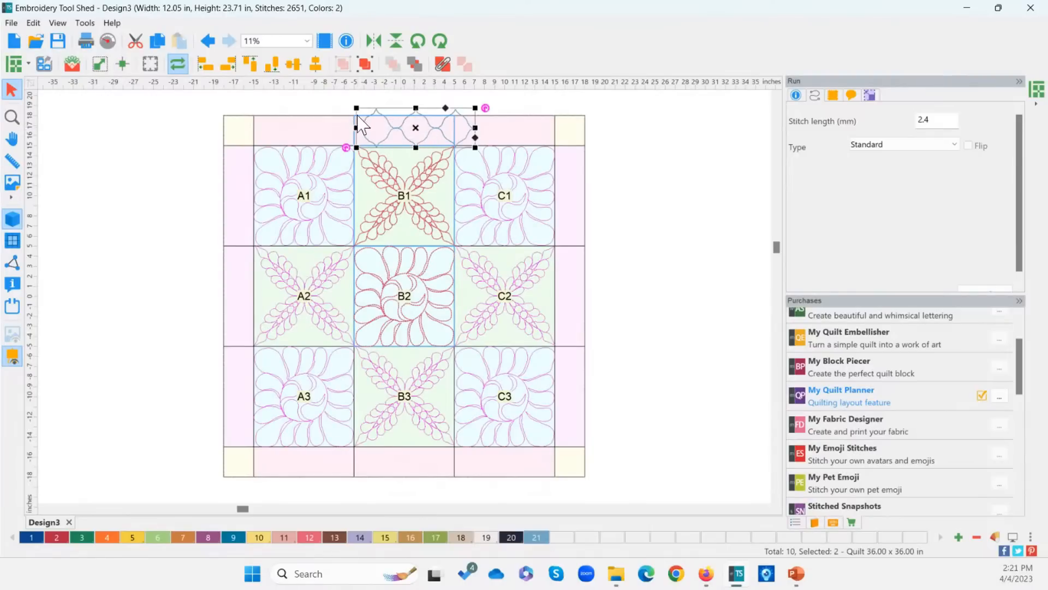
left_click_drag(356, 108, 414, 137)
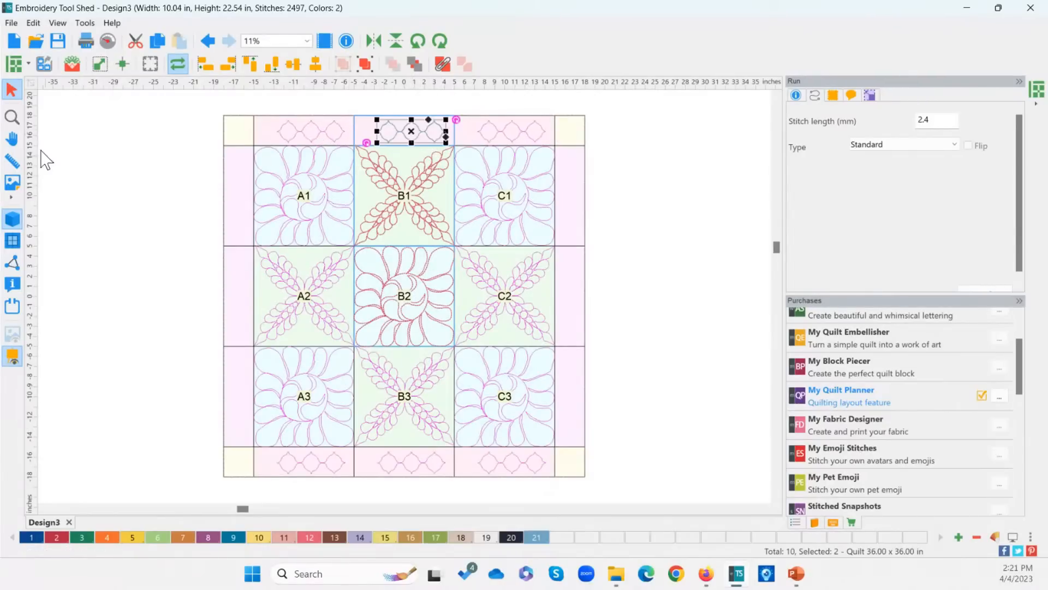
Step: Try different widths and heights for the quatrefoil in the top border cell above block B1 by reshaping it freehand
left_click(15, 118)
left_click_drag(347, 100, 487, 183)
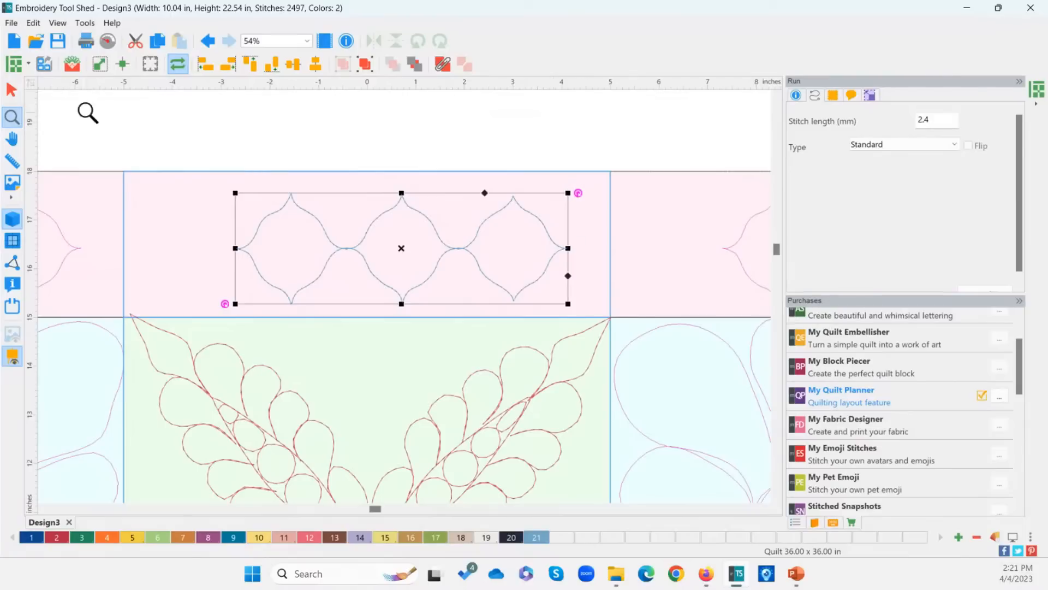
left_click(15, 96)
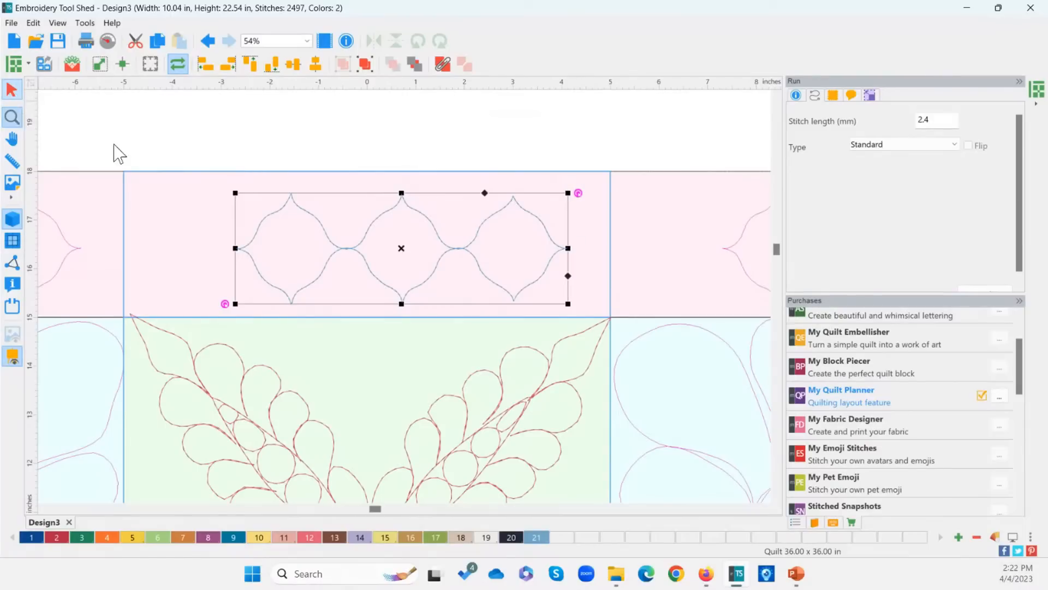
left_click_drag(233, 192, 162, 145)
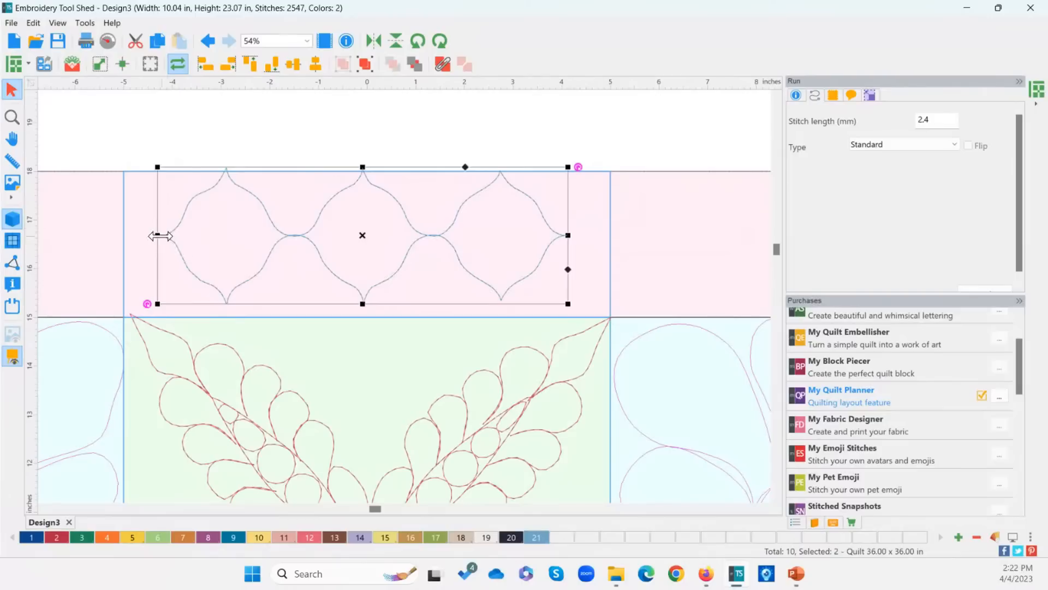
left_click_drag(360, 166, 351, 217)
left_click_drag(156, 261, 100, 261)
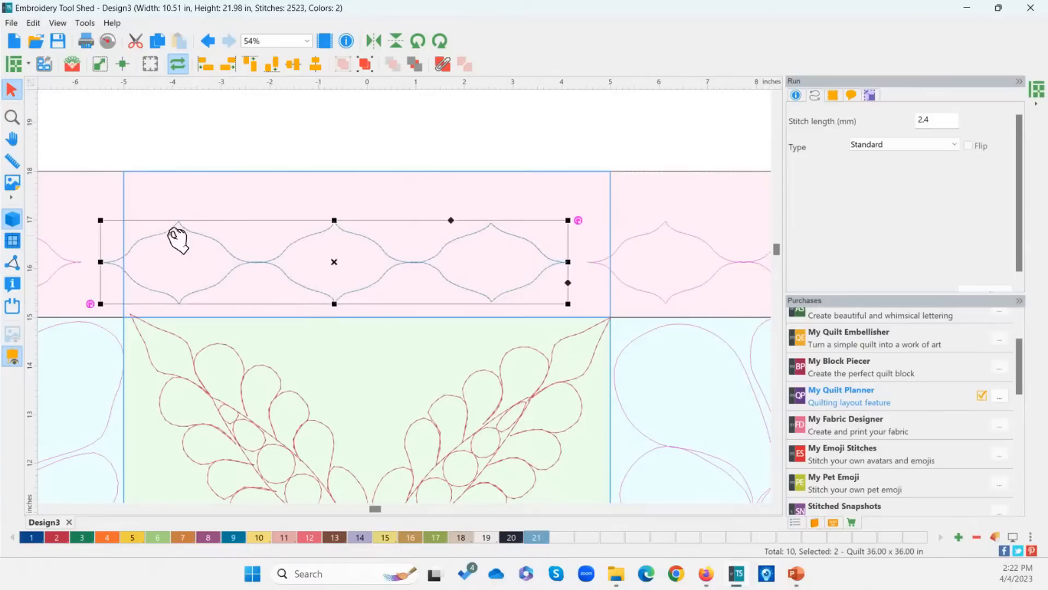
left_click_drag(100, 220, 197, 220)
left_click_drag(358, 228, 358, 201)
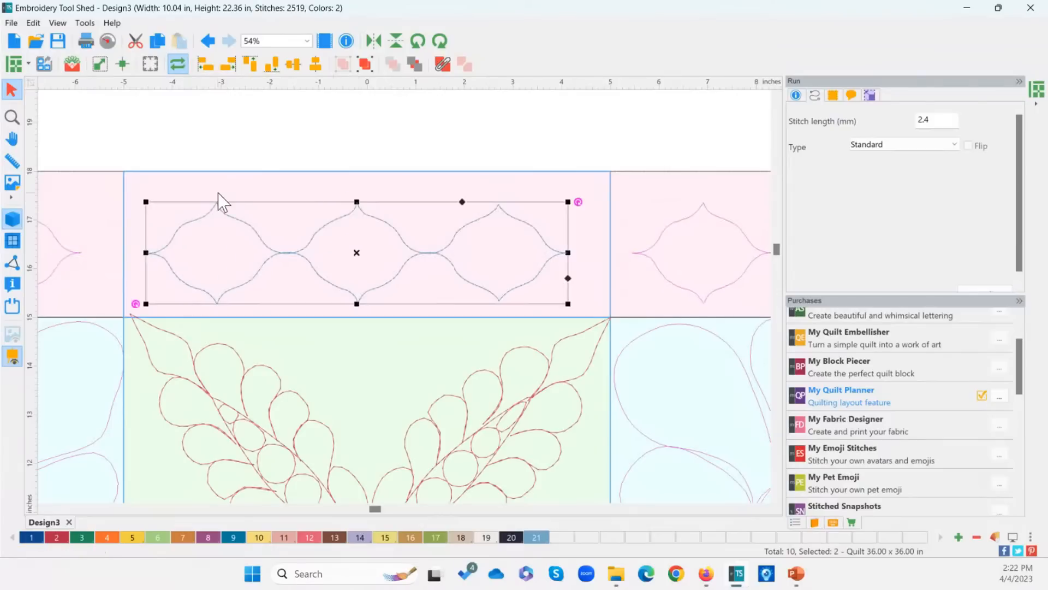
Step: Fit the quatrefoil design to the full width and height of the top border cell above block B1
left_click(107, 71)
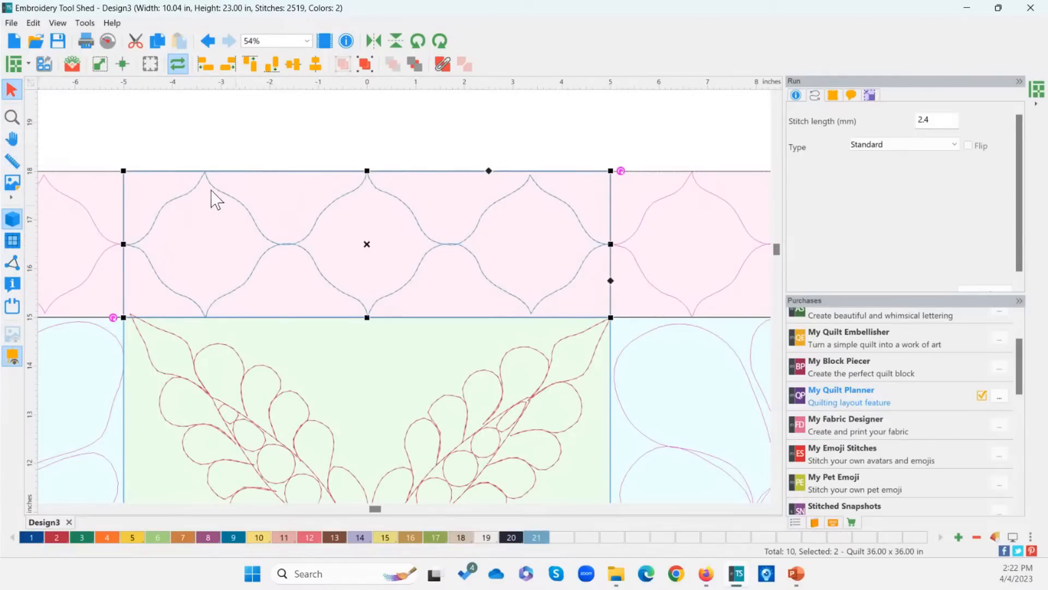
scroll(164, 188, "down", 3)
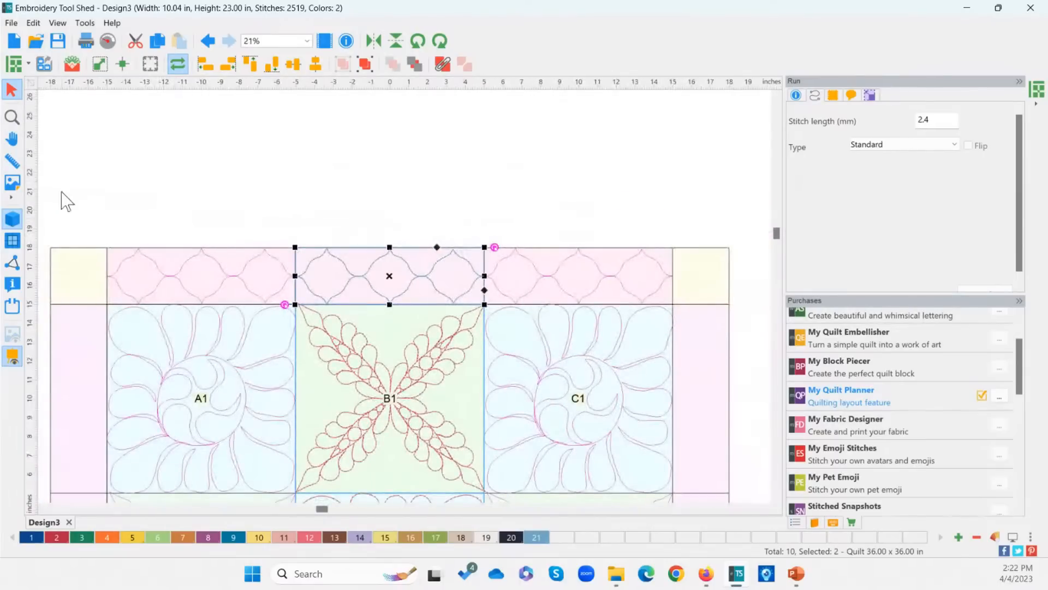
double_click(14, 119)
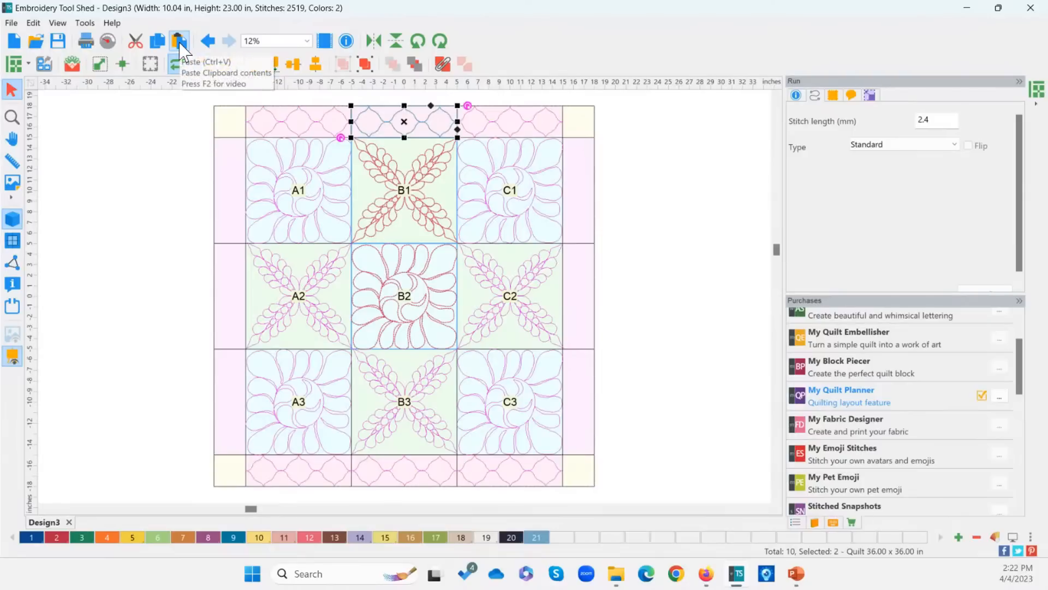
Step: Try pasting a copy of the quatrefoil over the original, checking it in the design sequence, and undo the paste
left_click(180, 42)
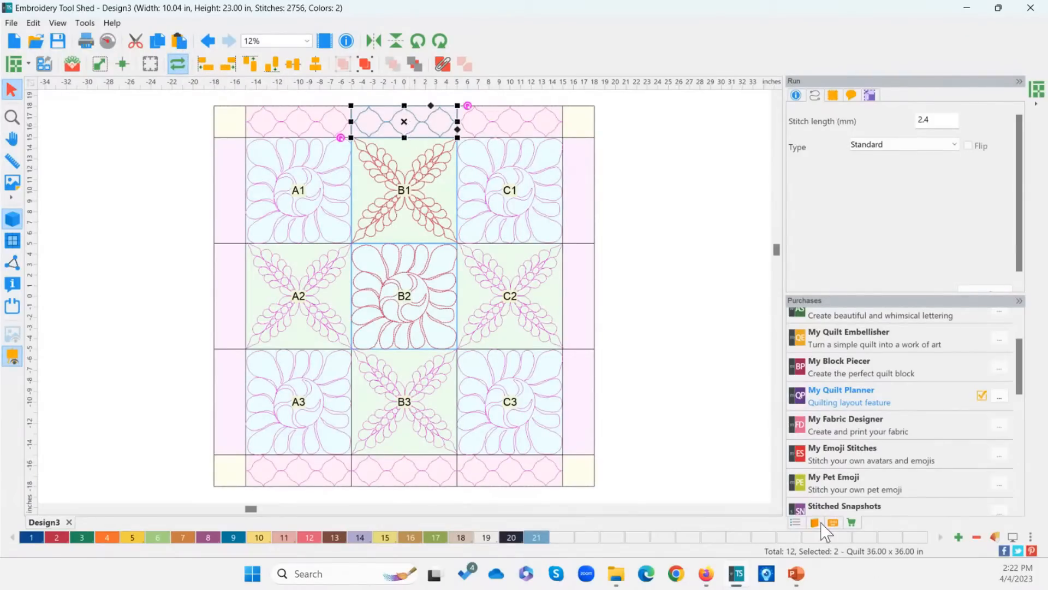
left_click(796, 523)
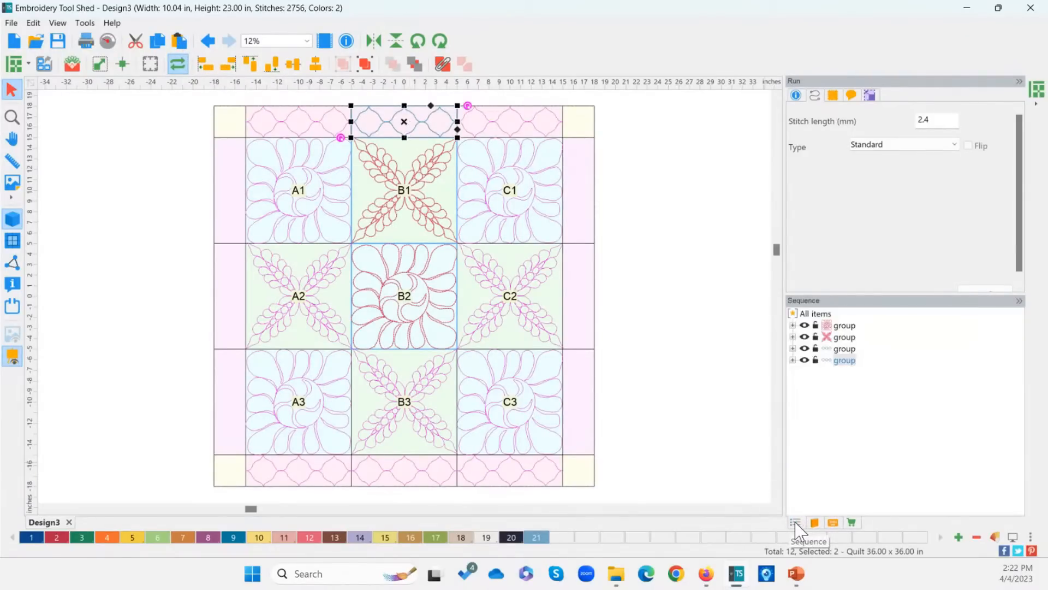
left_click(208, 41)
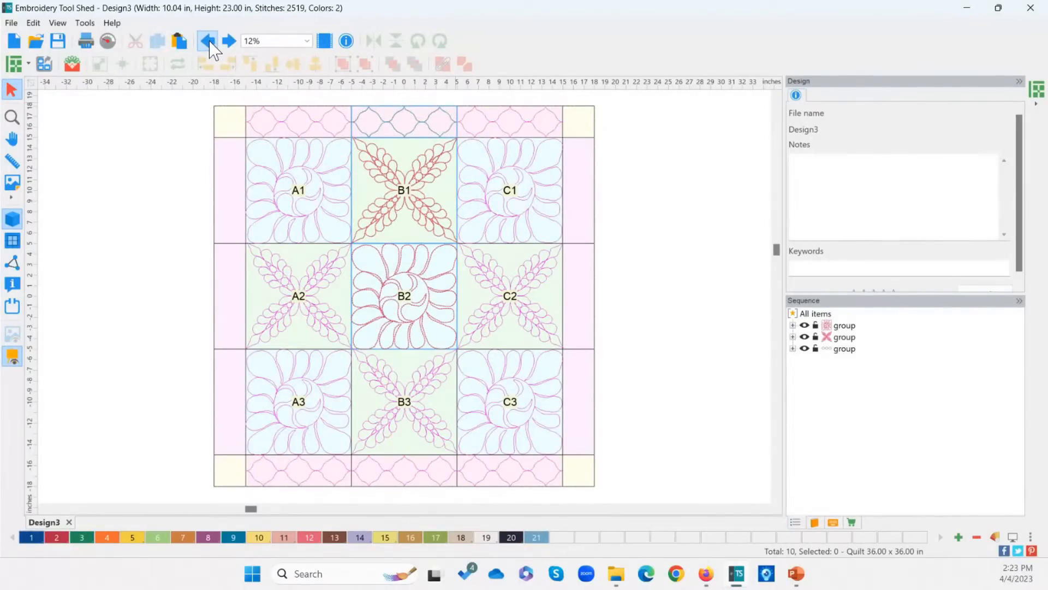
Step: Duplicate the quatrefoil group from the sequence and move the copy off the quilt to the empty area on its left
left_click(845, 349)
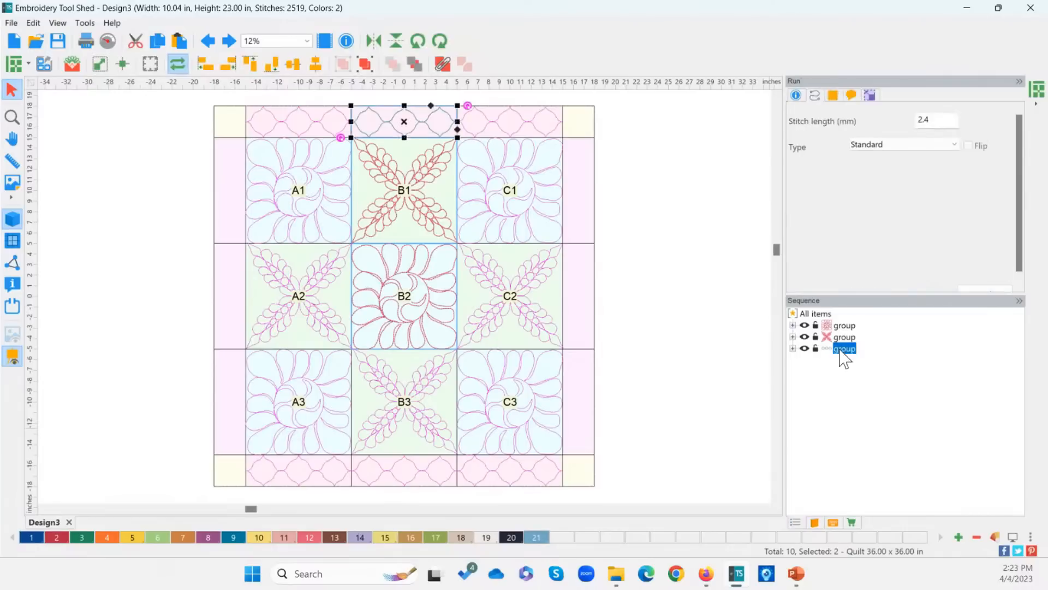
left_click(846, 326)
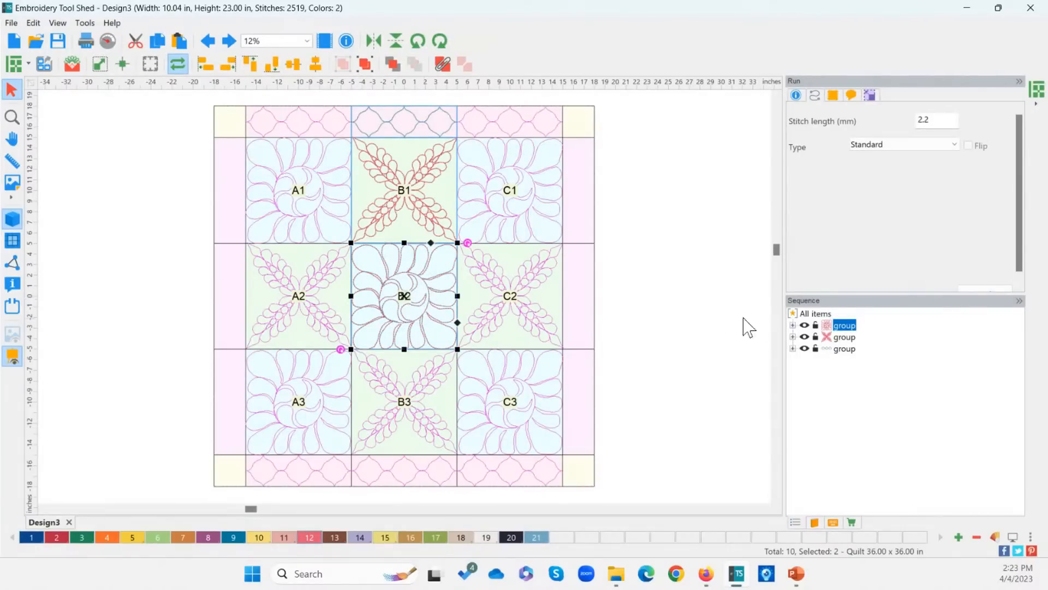
left_click(843, 337)
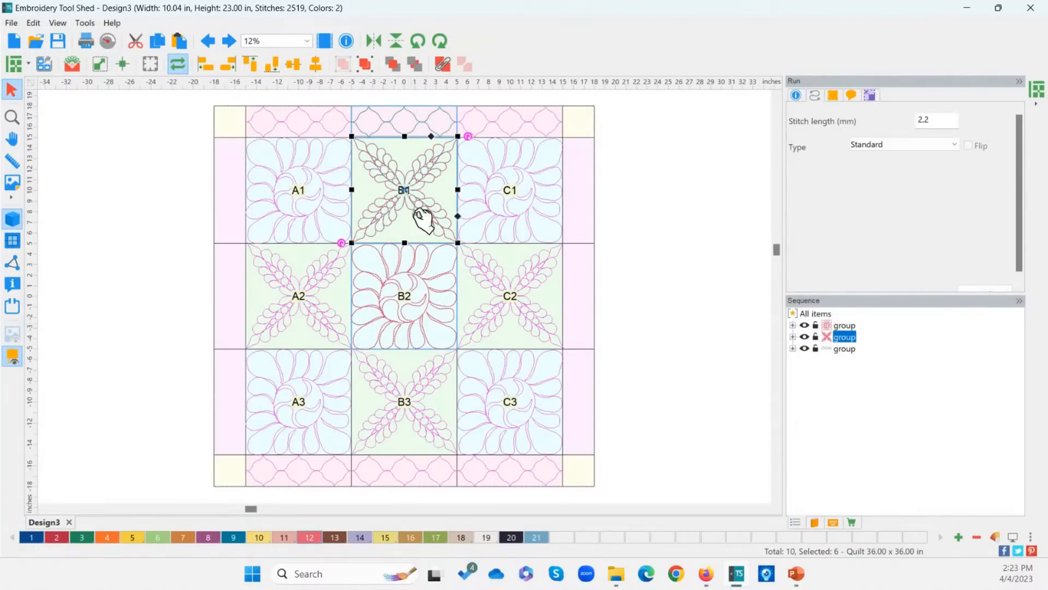
left_click(840, 349)
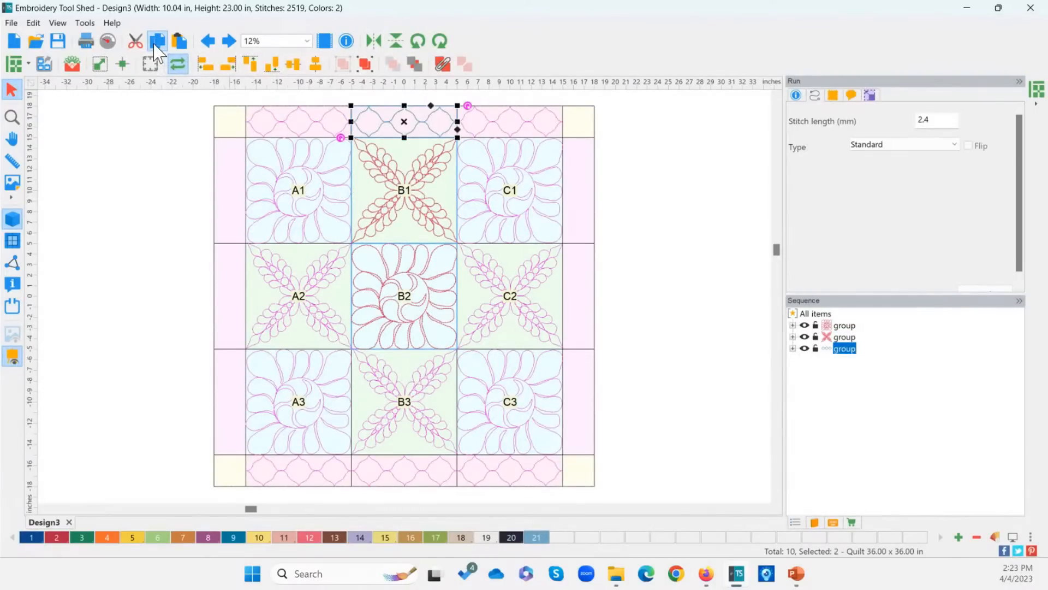
left_click(175, 43)
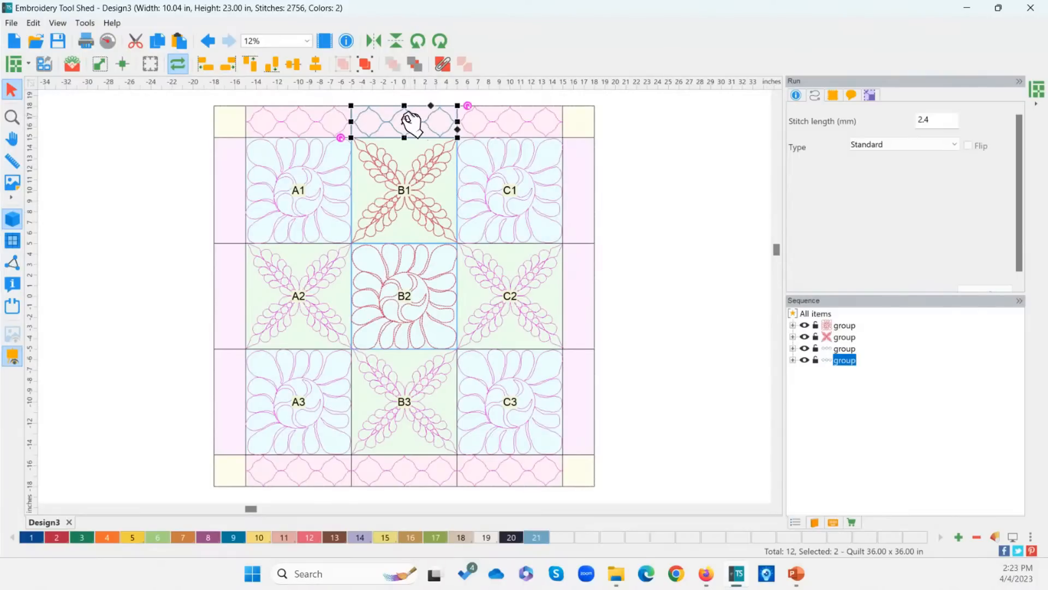
left_click_drag(411, 123, 400, 131)
left_click(122, 186)
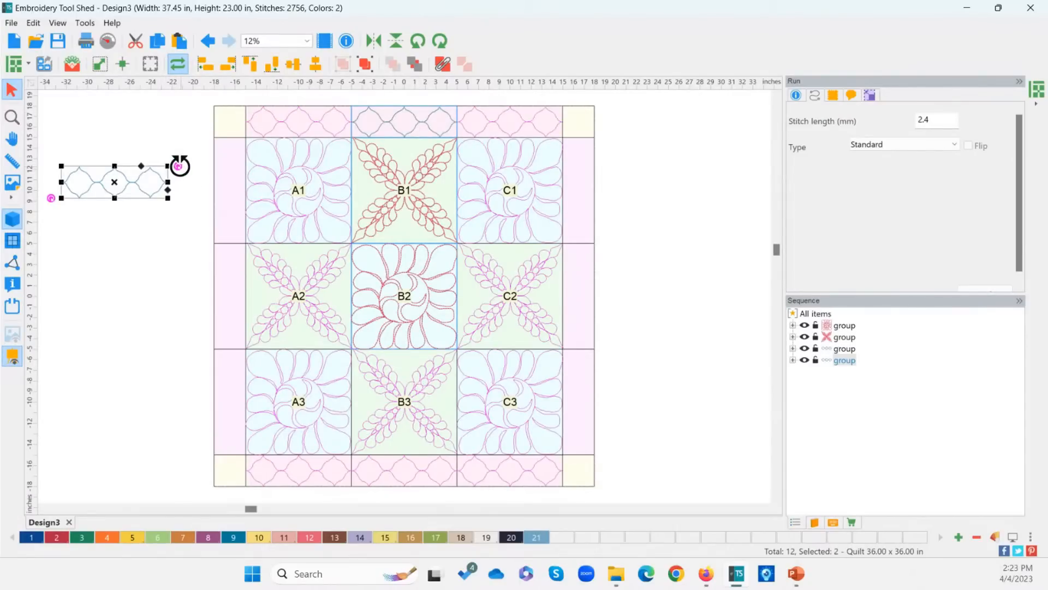
Step: Rotate the copied quatrefoil 90 degrees clockwise and center it in the left border cell beside block A1
left_click(441, 41)
left_click(441, 42)
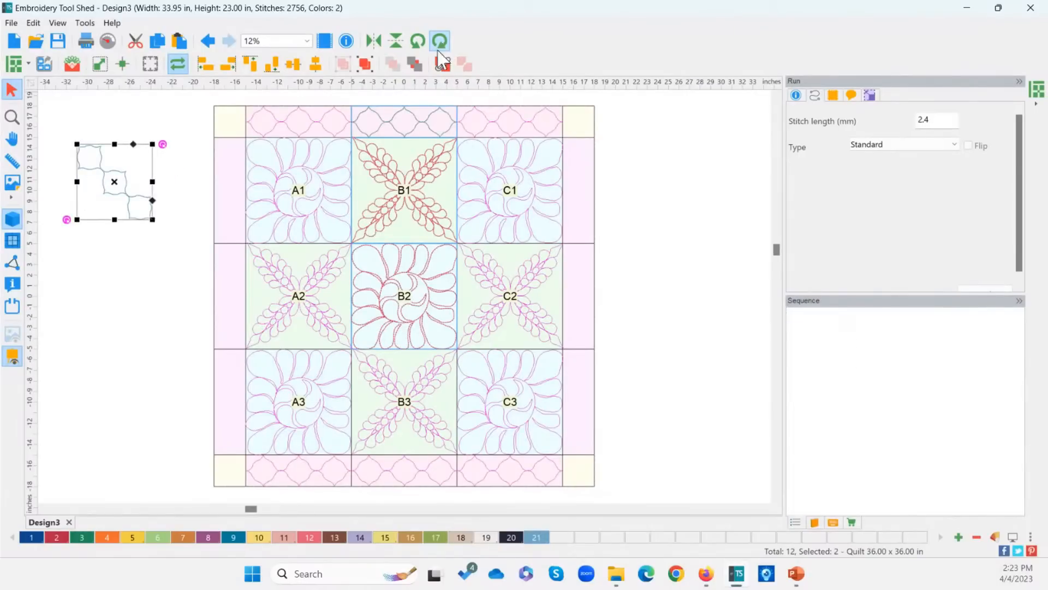
left_click_drag(116, 185, 229, 192)
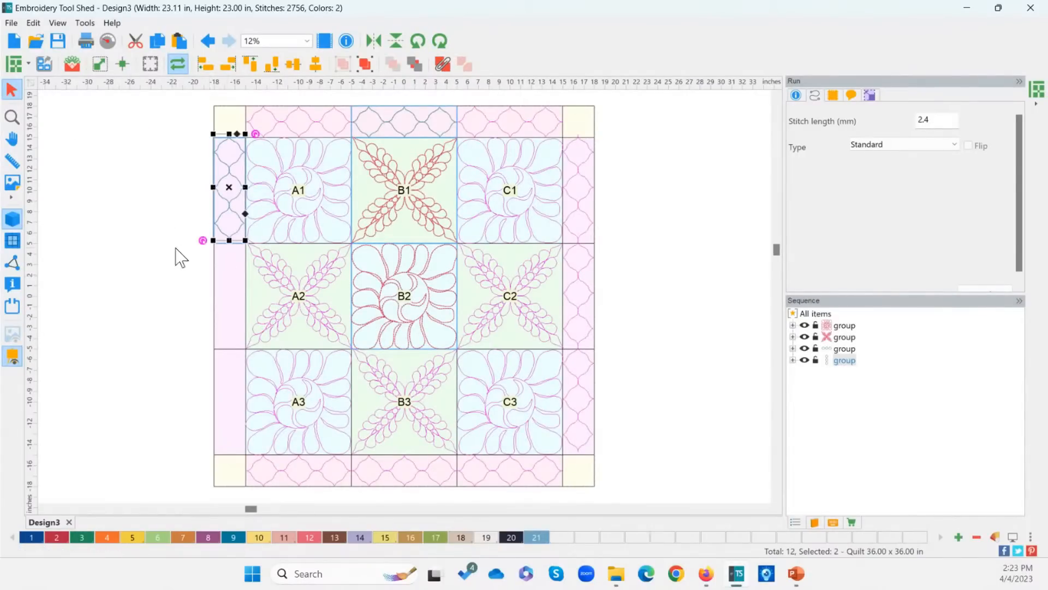
left_click(122, 64)
left_click(96, 252)
Step: Apply thread color 12 to both original quatrefoil designs, beside block A1 and above block B1
left_click(239, 200)
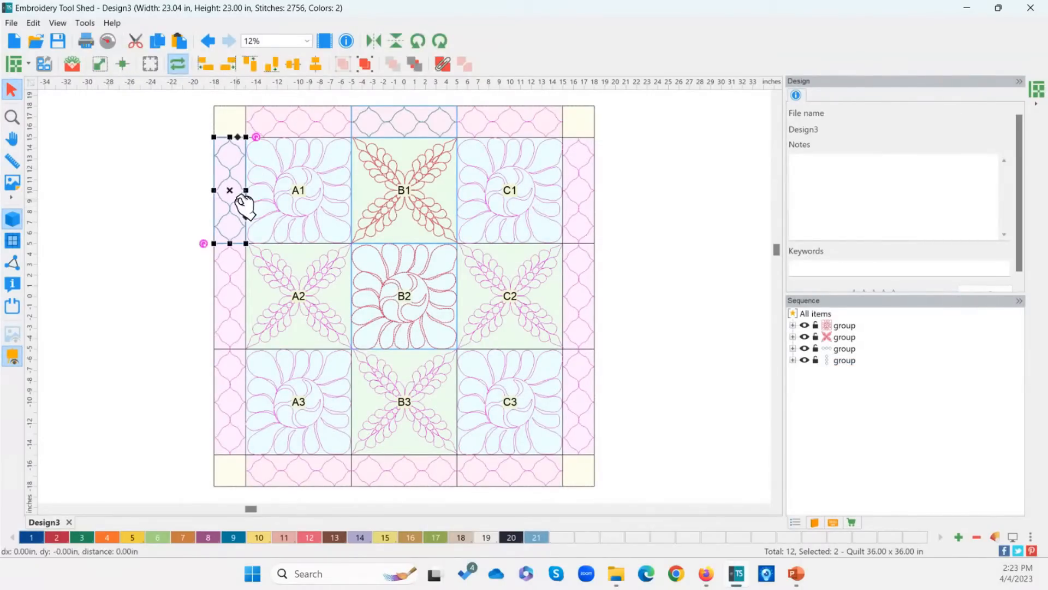
left_click(392, 126, "shift")
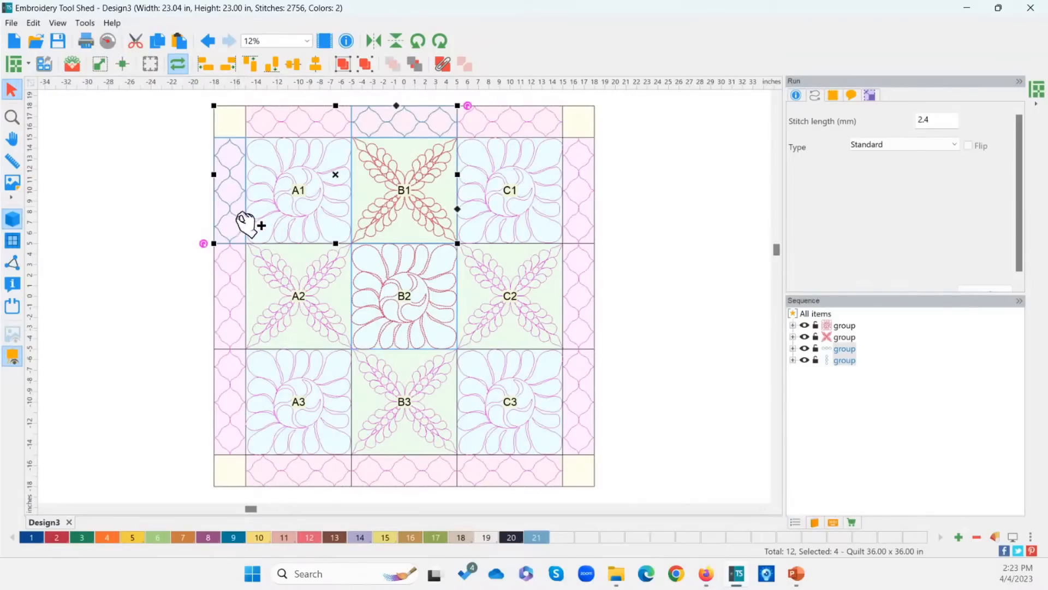
left_click(314, 539)
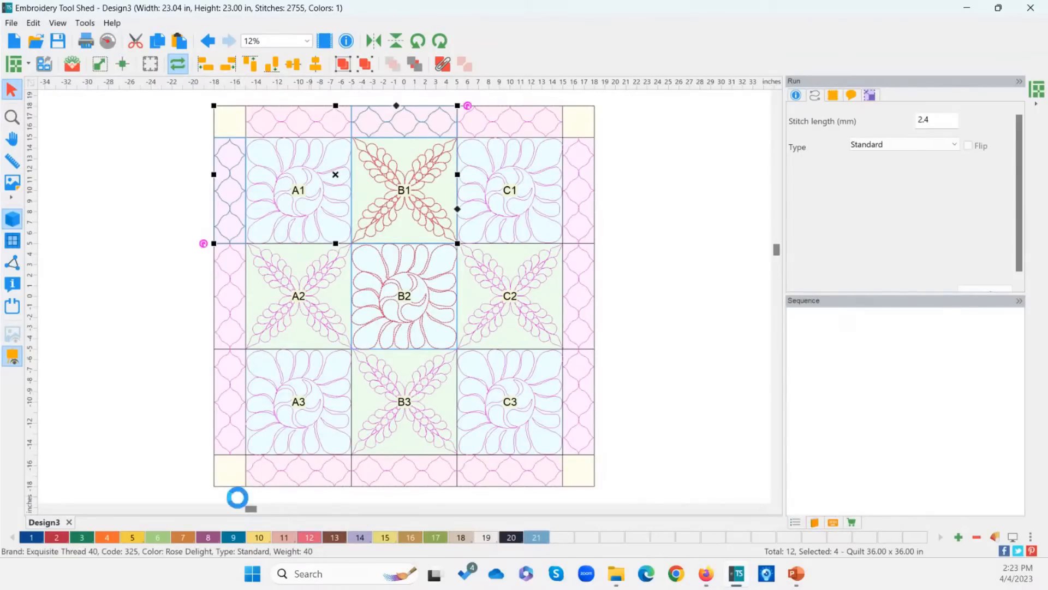
left_click(162, 309)
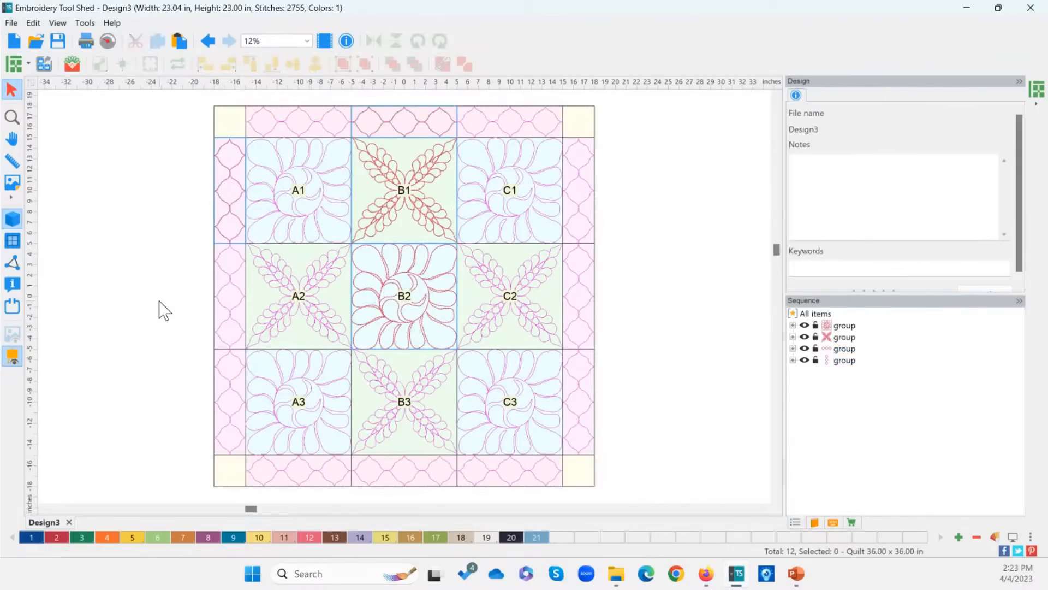
left_click(228, 192)
left_click(424, 126)
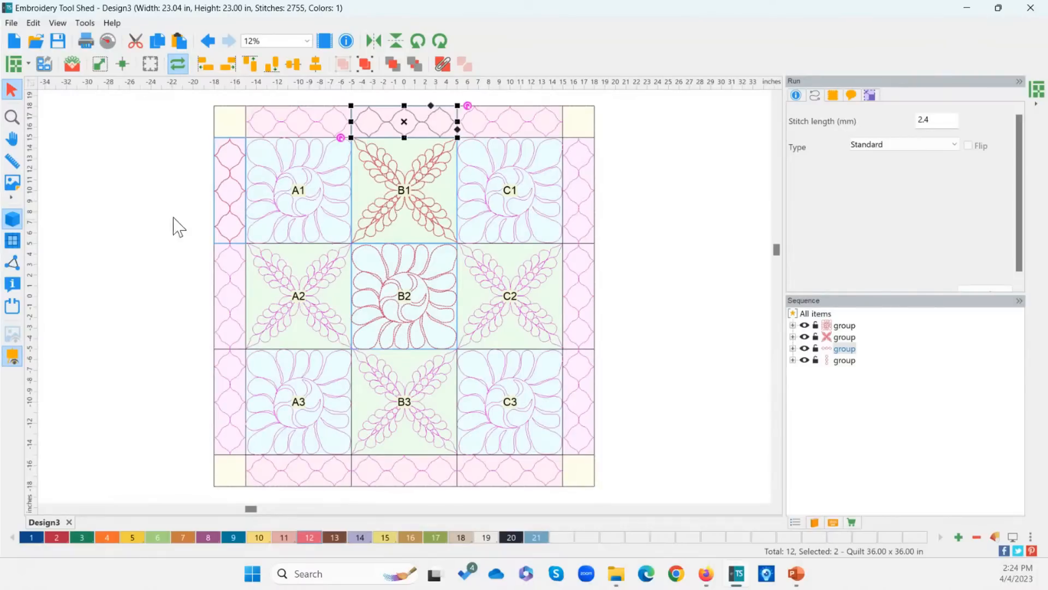
left_click(235, 129)
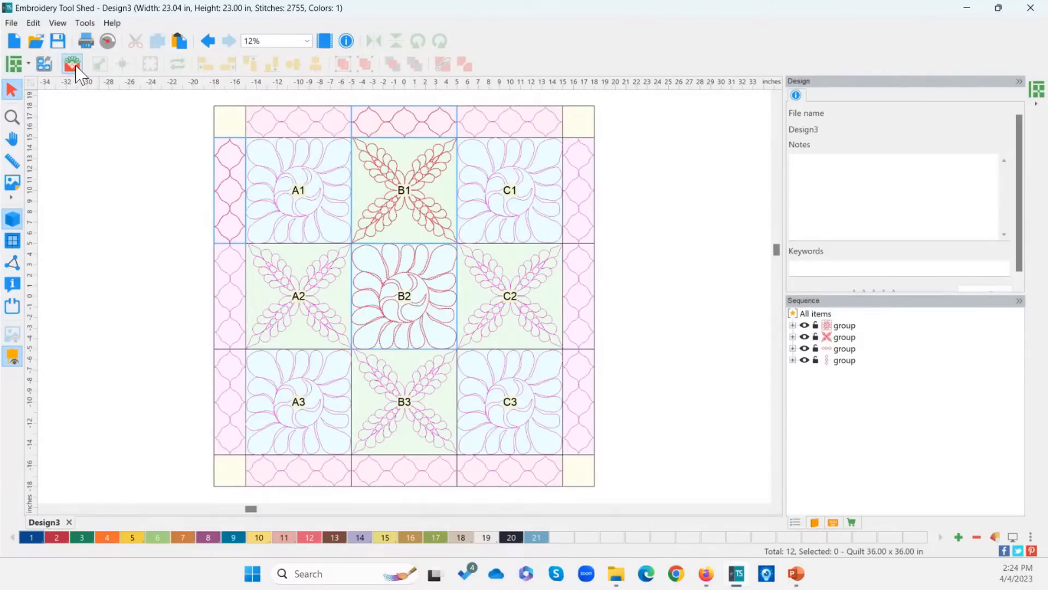
Step: Insert the Florals5 design from the Singles category of the quilt designs and place it in the quilt's top-left corner block
left_click(72, 64)
left_click(262, 98)
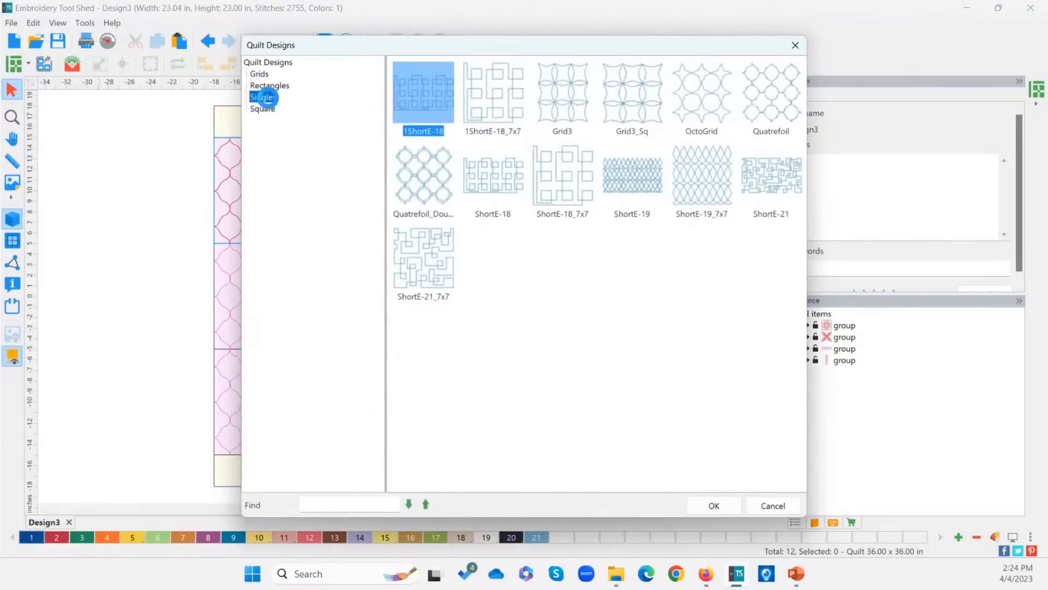
left_click(439, 192)
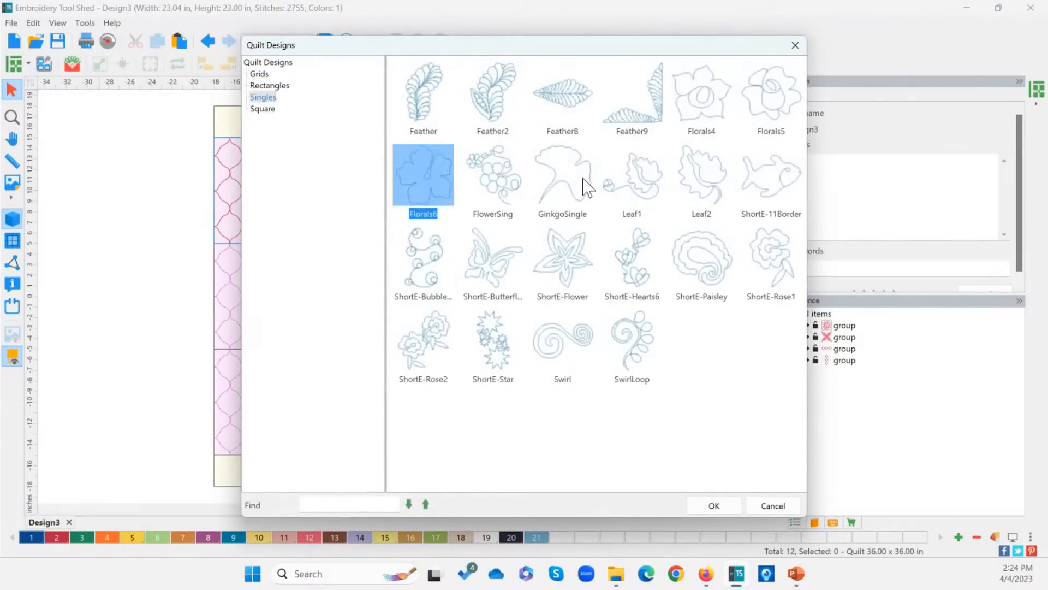
left_click(704, 163)
left_click(696, 101)
left_click(775, 84)
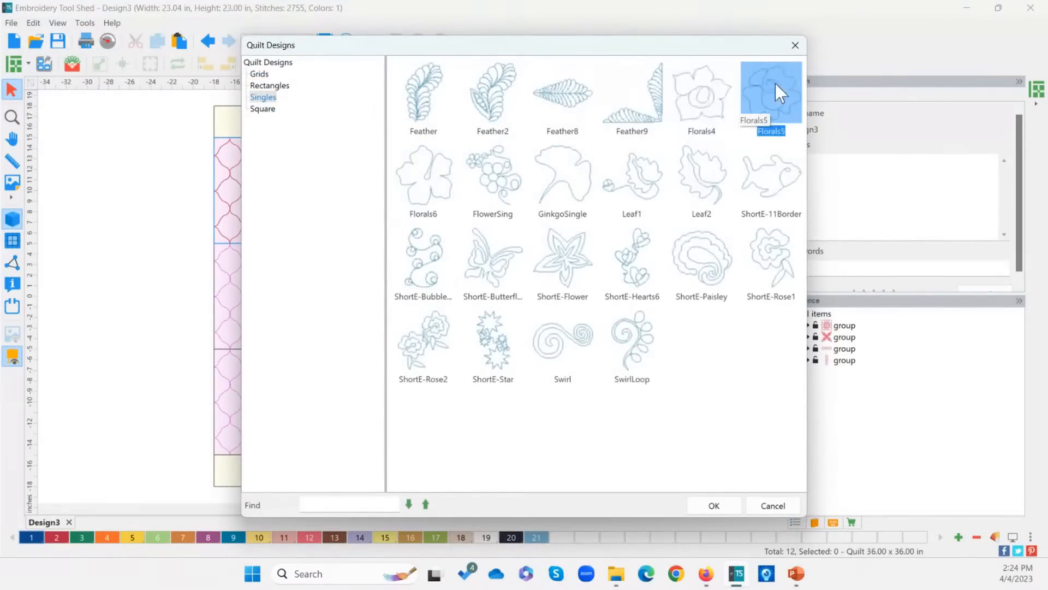
double_click(775, 85)
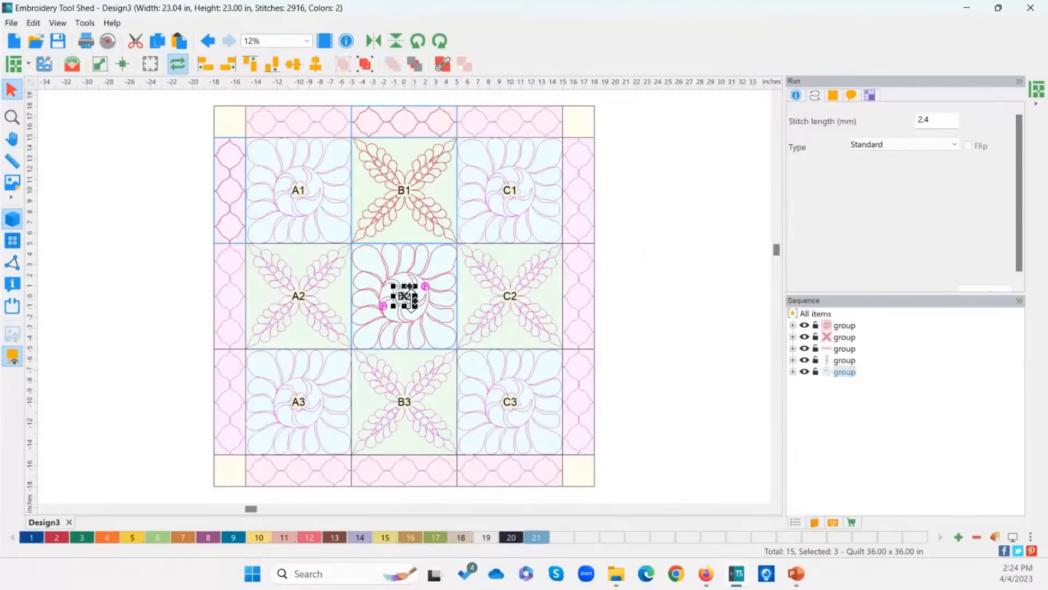
left_click(236, 122)
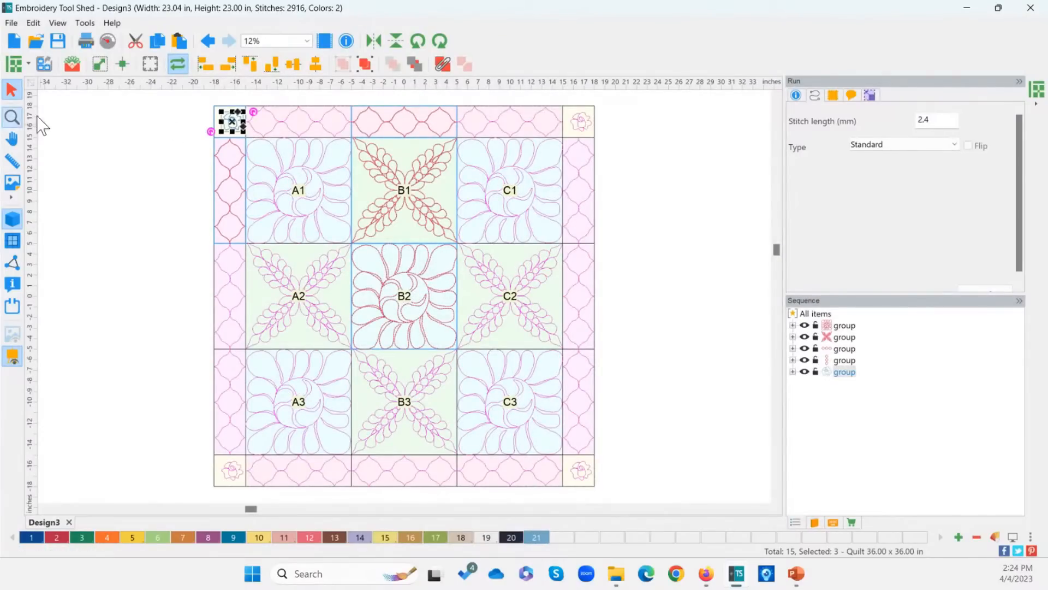
Step: Try fitting the Florals5 design to the whole top-left corner block, undo that, and center the design in the block instead
left_click(12, 117)
left_click_drag(183, 94, 282, 177)
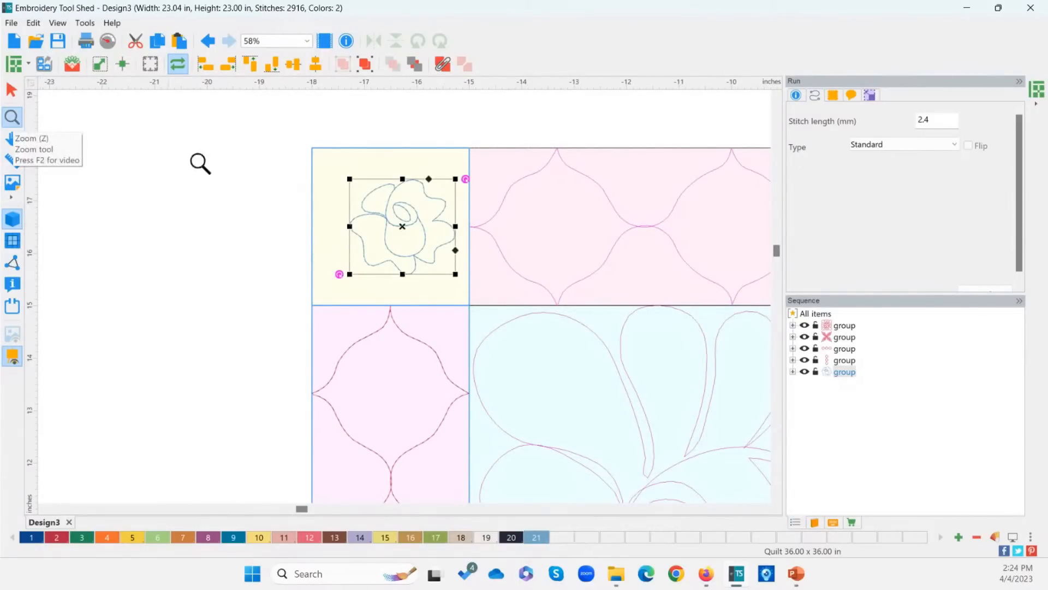
left_click_drag(235, 107, 577, 367)
left_click(12, 89)
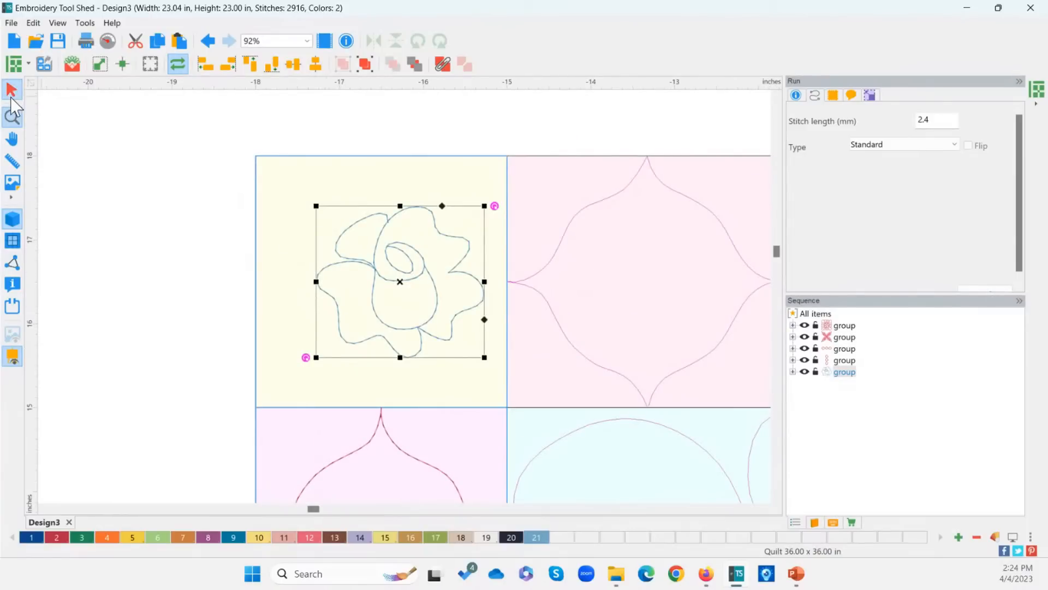
left_click(102, 66)
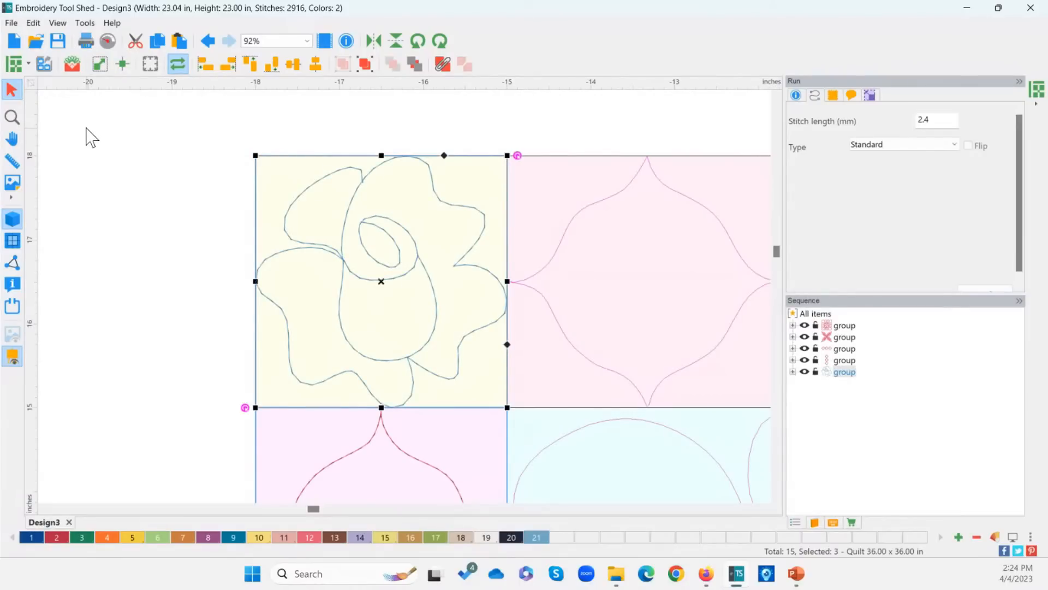
left_click(207, 41)
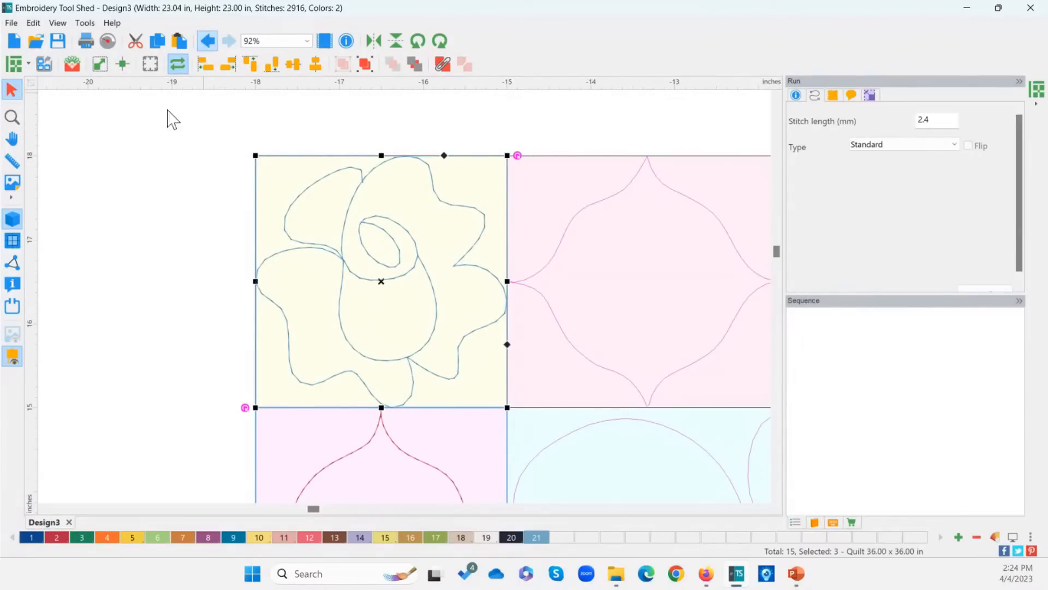
left_click(123, 65)
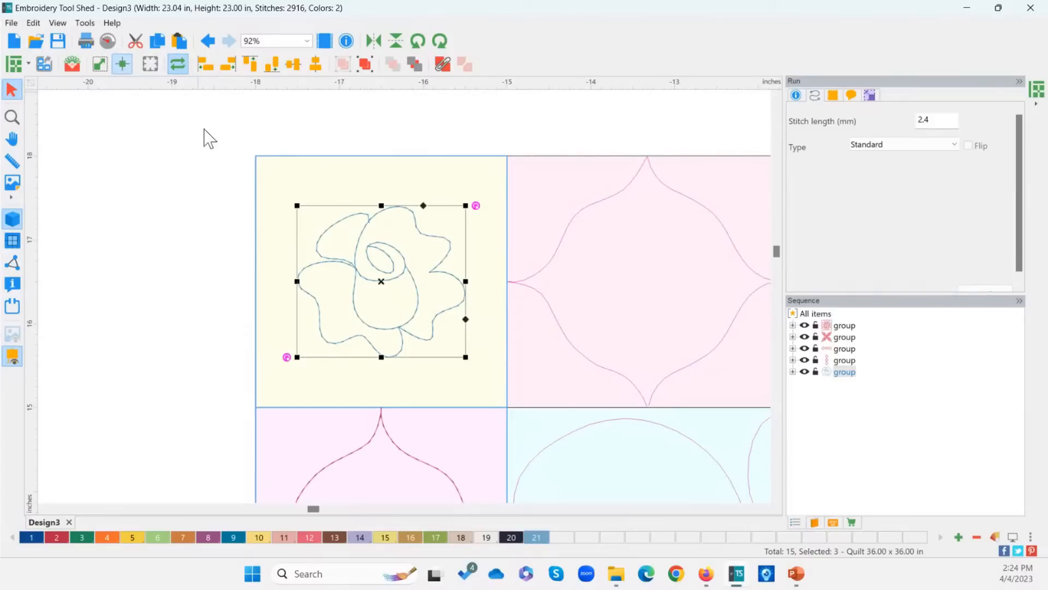
Step: Enlarge the Florals5 design in the quilt's top-left corner block to about 2.5 in wide and center it in the block
left_click_drag(464, 204, 509, 168)
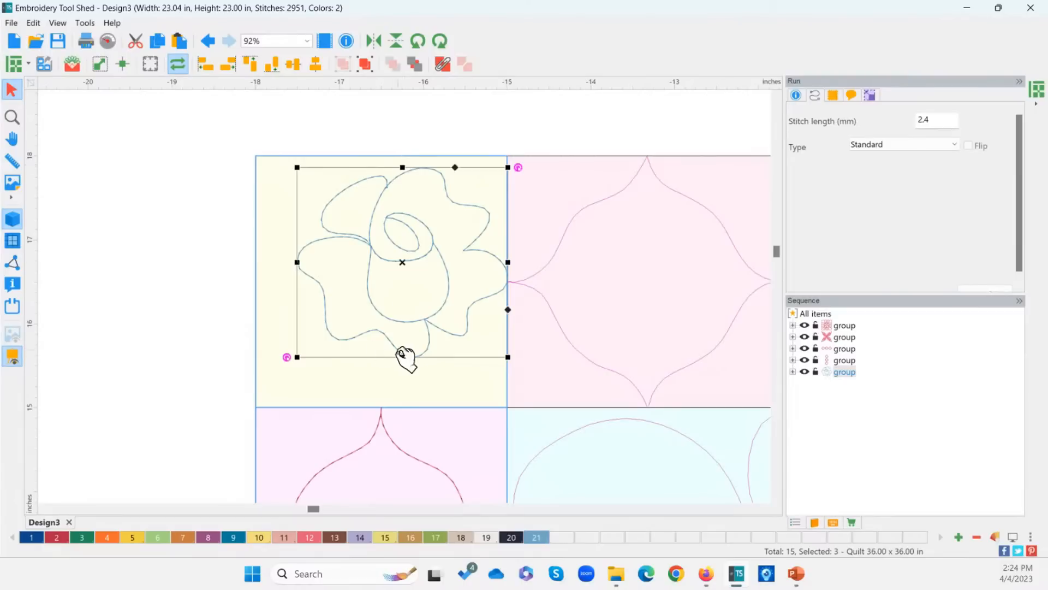
left_click(122, 64)
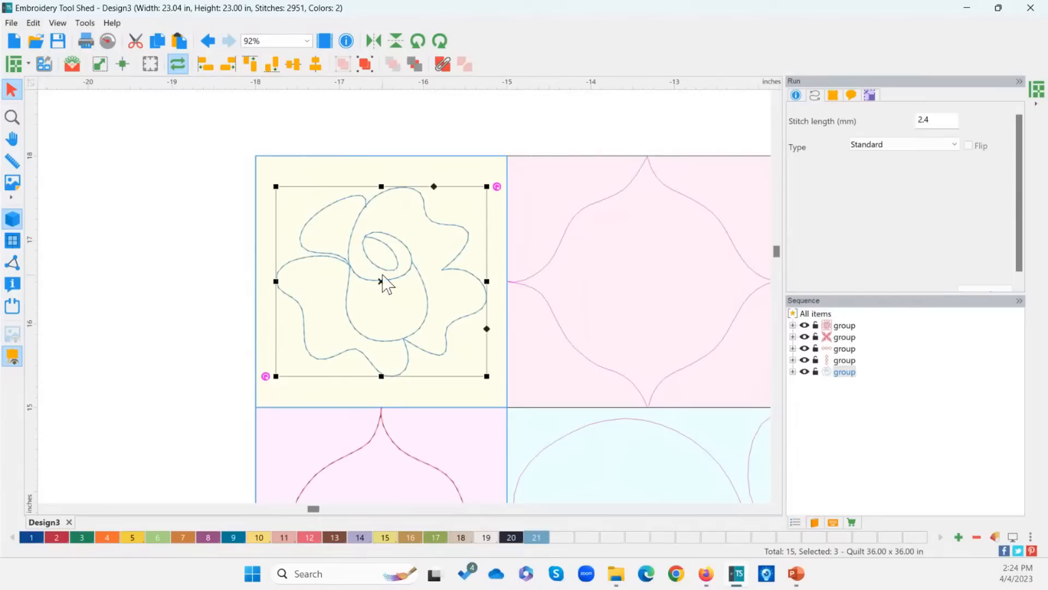
left_click(174, 259)
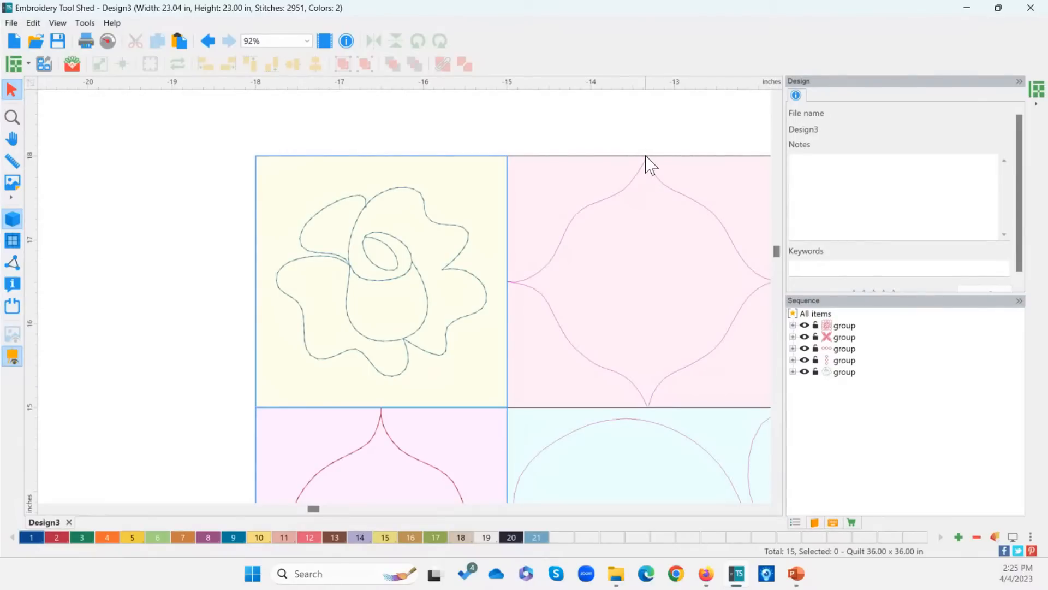
Step: In the quilt layout settings, give the top-right corner cell a bright yellow cell color (RGB 255, 255, 0)
left_click(12, 116)
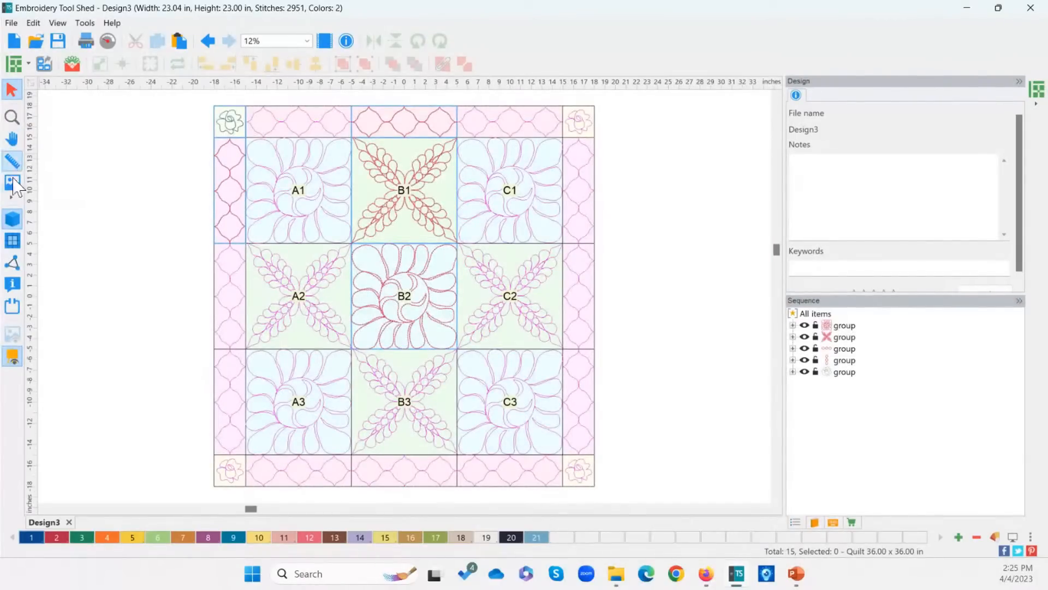
left_click(11, 116)
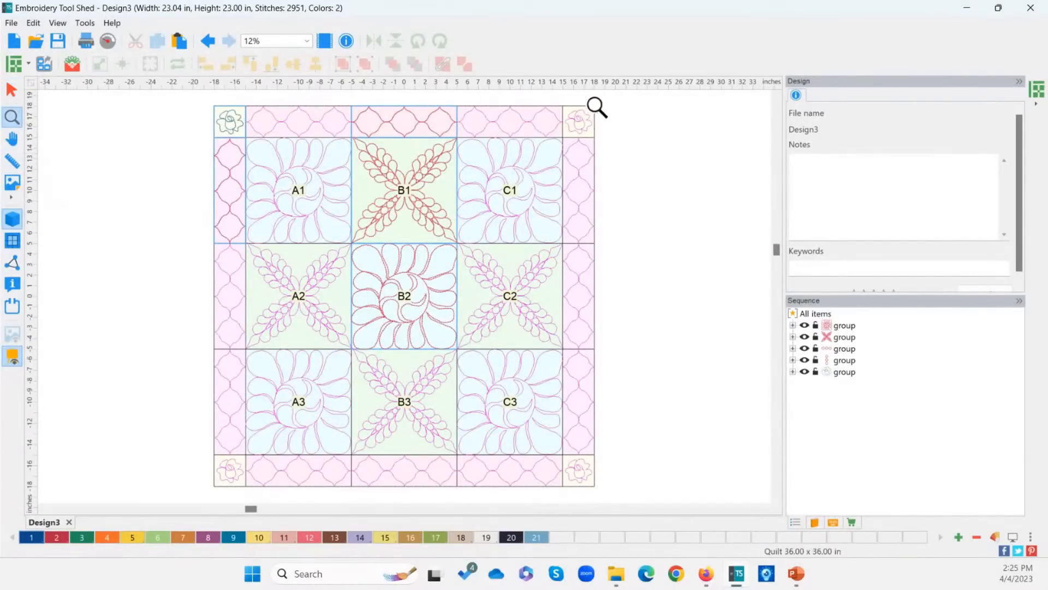
left_click_drag(551, 97, 603, 150)
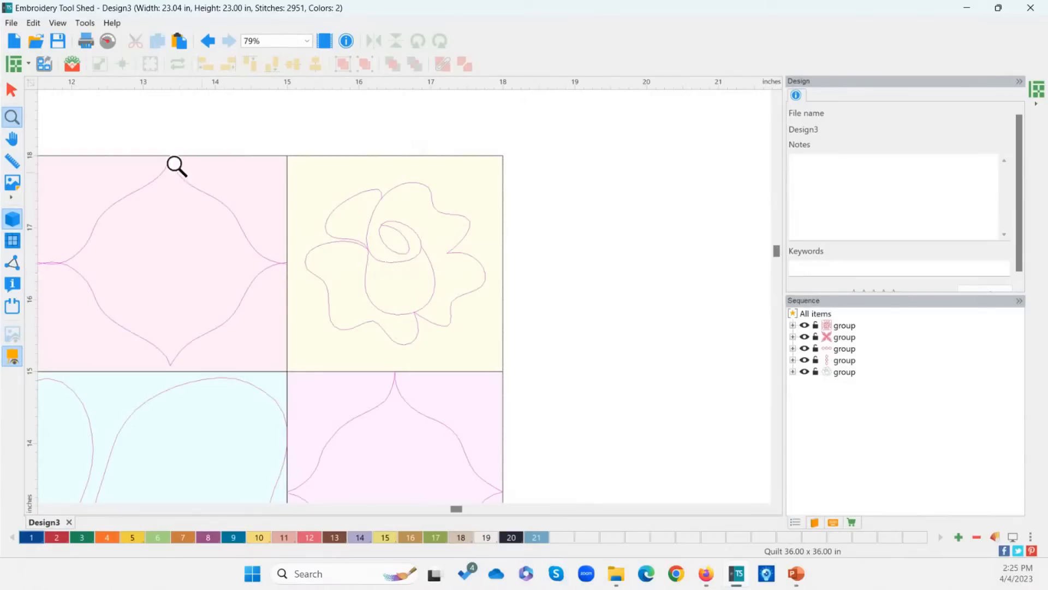
double_click(16, 124)
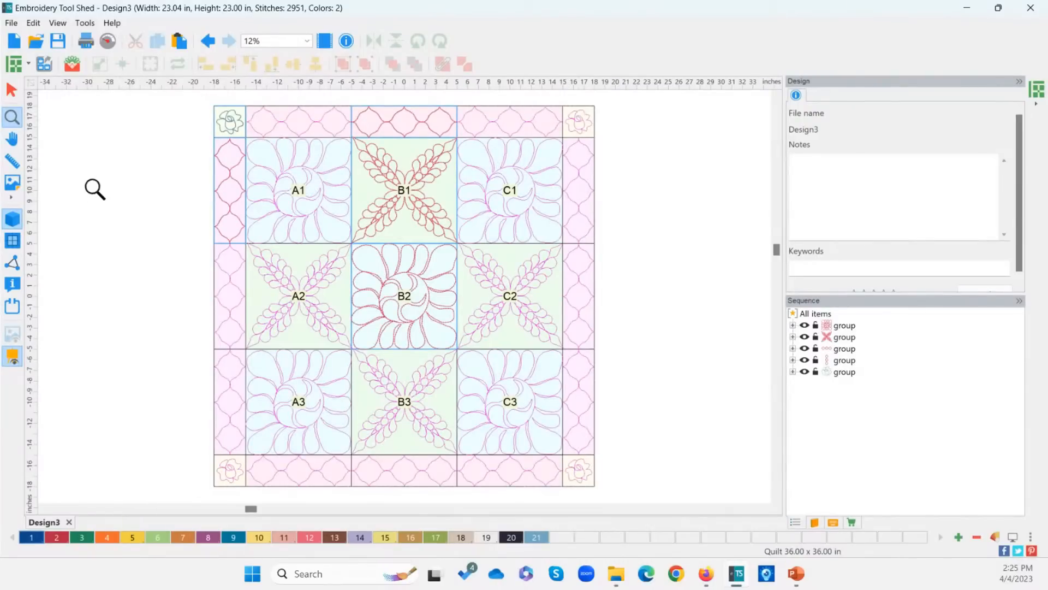
left_click(13, 68)
left_click(398, 394)
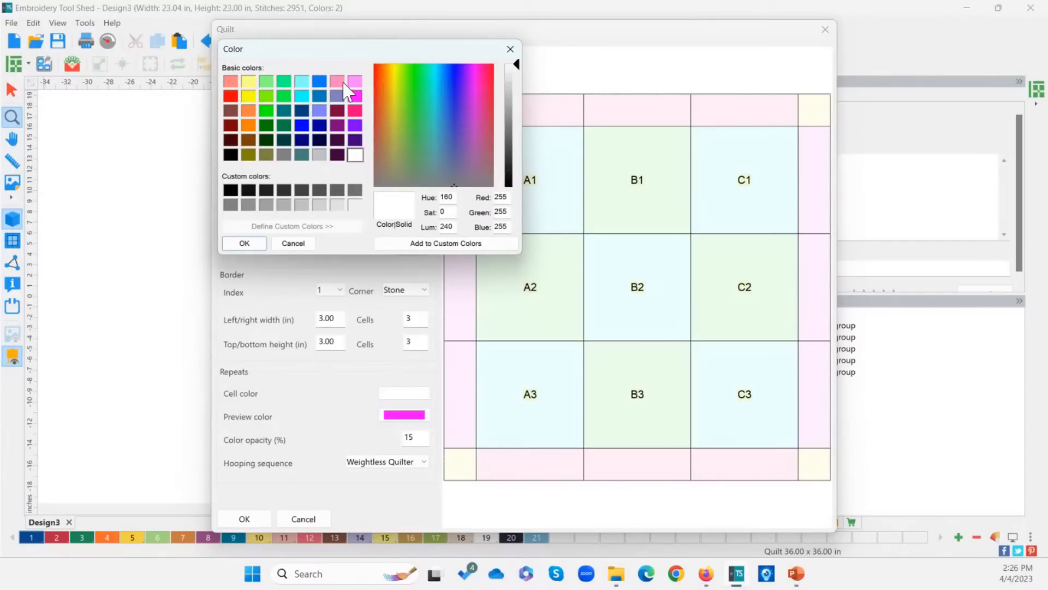
left_click(249, 98)
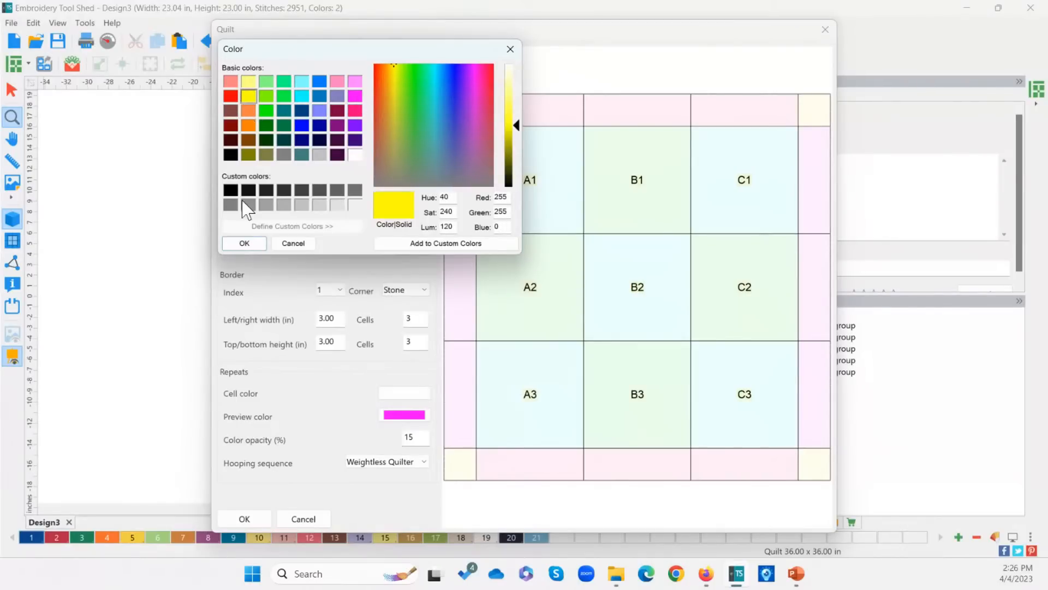
left_click(243, 243)
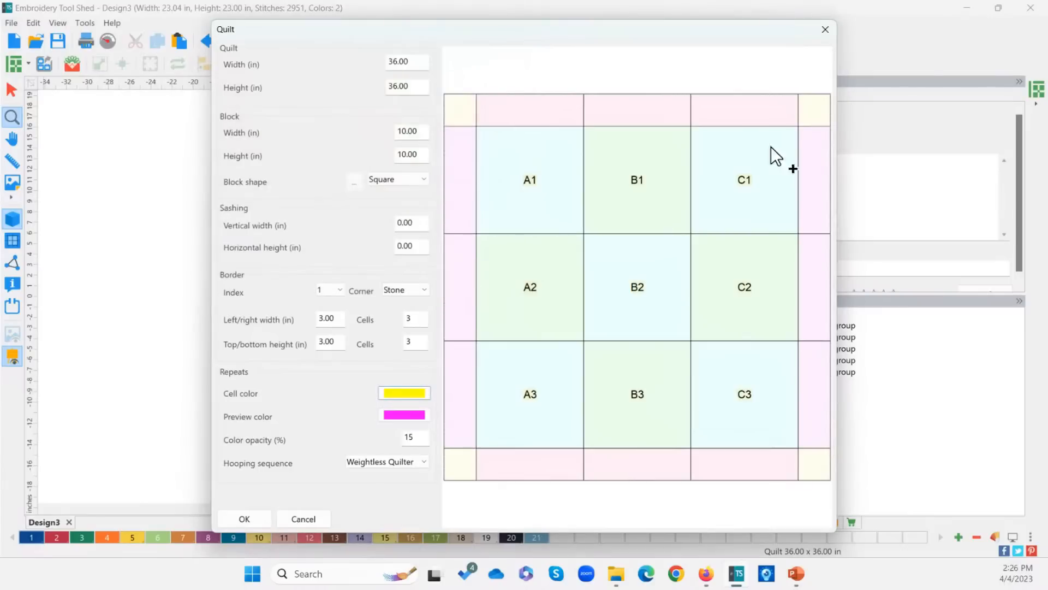
Step: Color the bottom-left corner cell light orange (RGB 255, 128, 64) and the bottom-right corner cell orange (RGB 255, 128, 0)
left_click(405, 393)
left_click(249, 111)
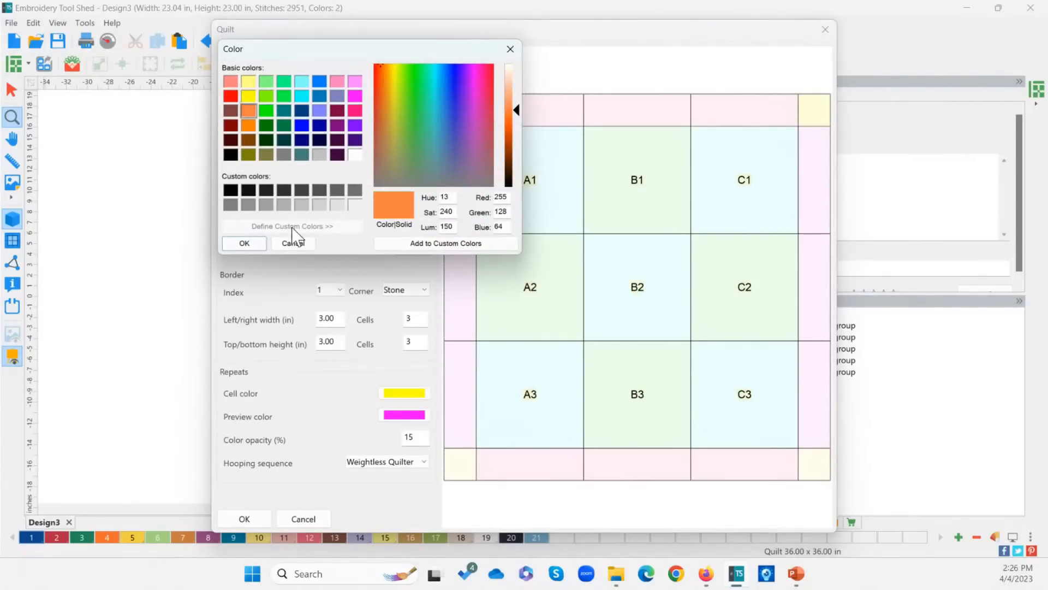
left_click(244, 244)
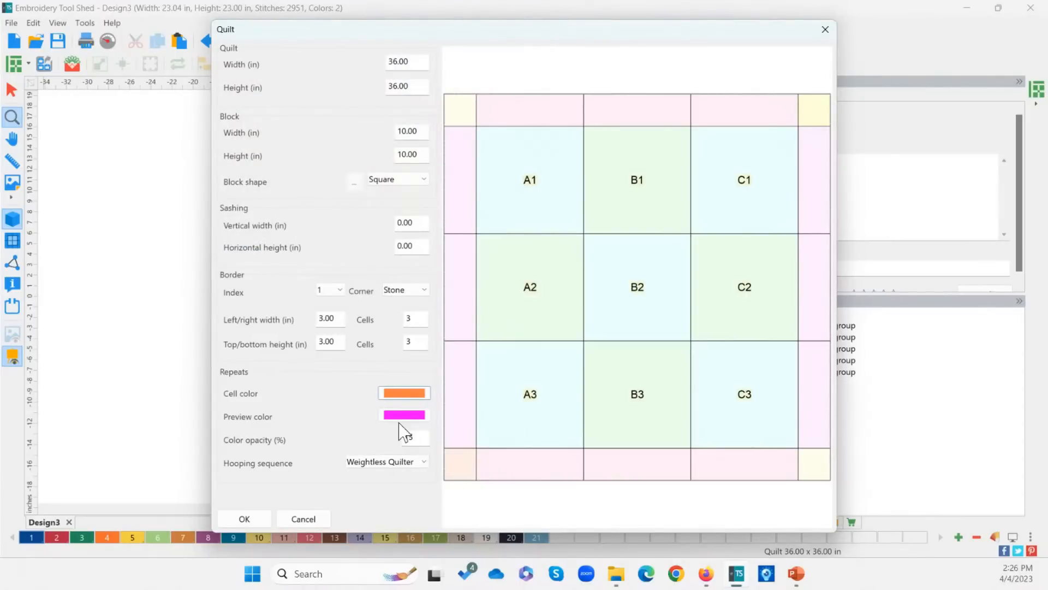
left_click(394, 394)
left_click(250, 126)
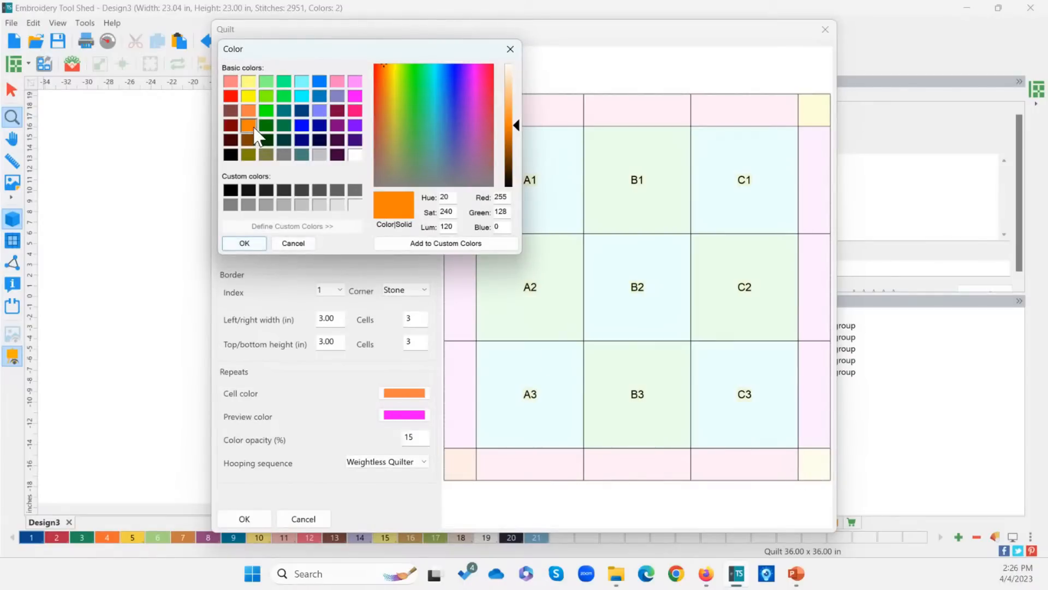
left_click(260, 244)
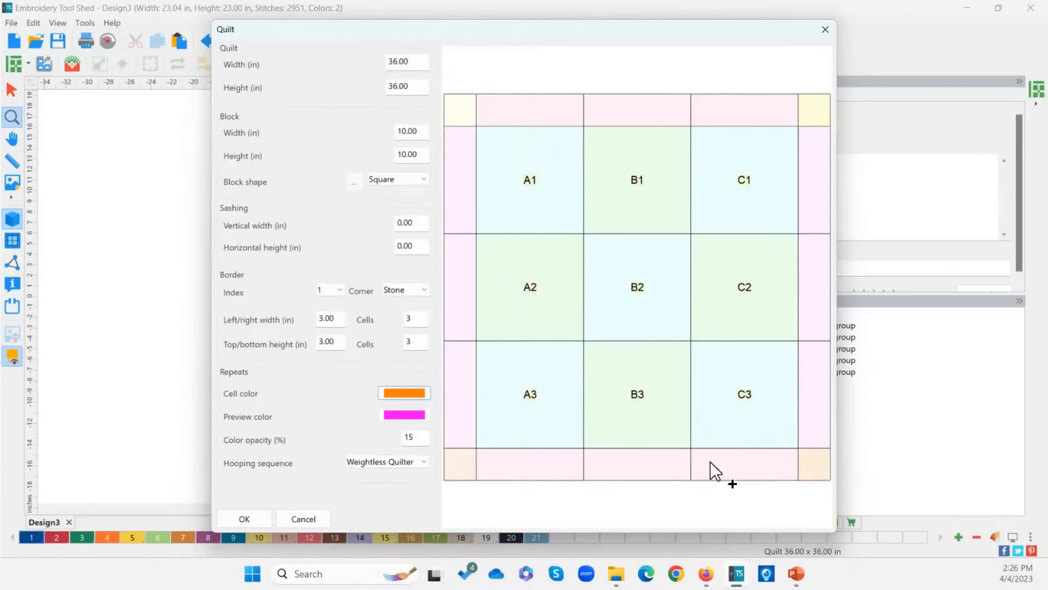
Step: Preview the quilt's cell colors at 100% opacity and set the color opacity back to 15%
left_click(399, 393)
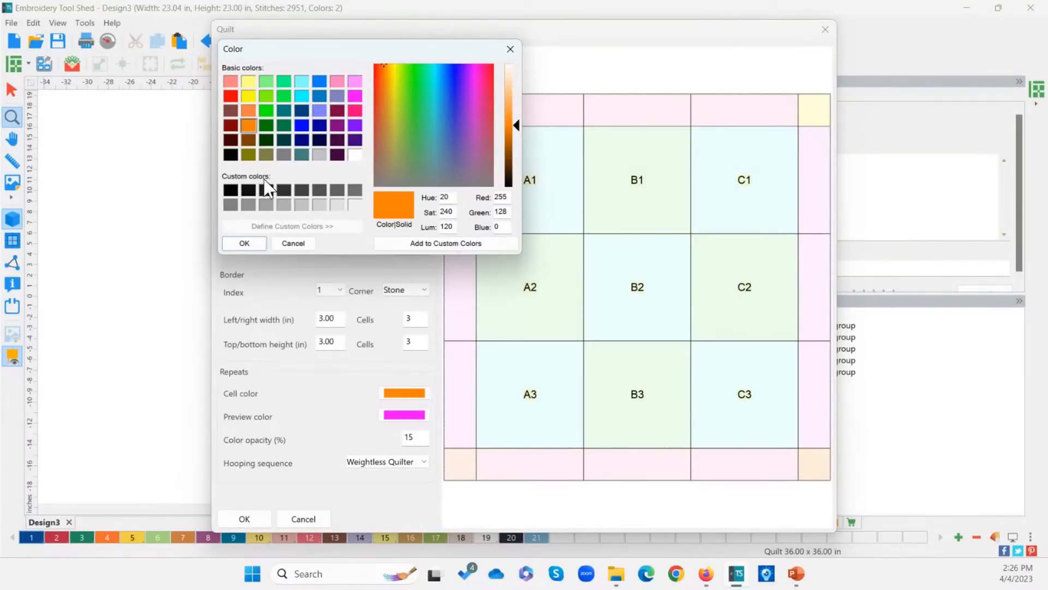
left_click(510, 52)
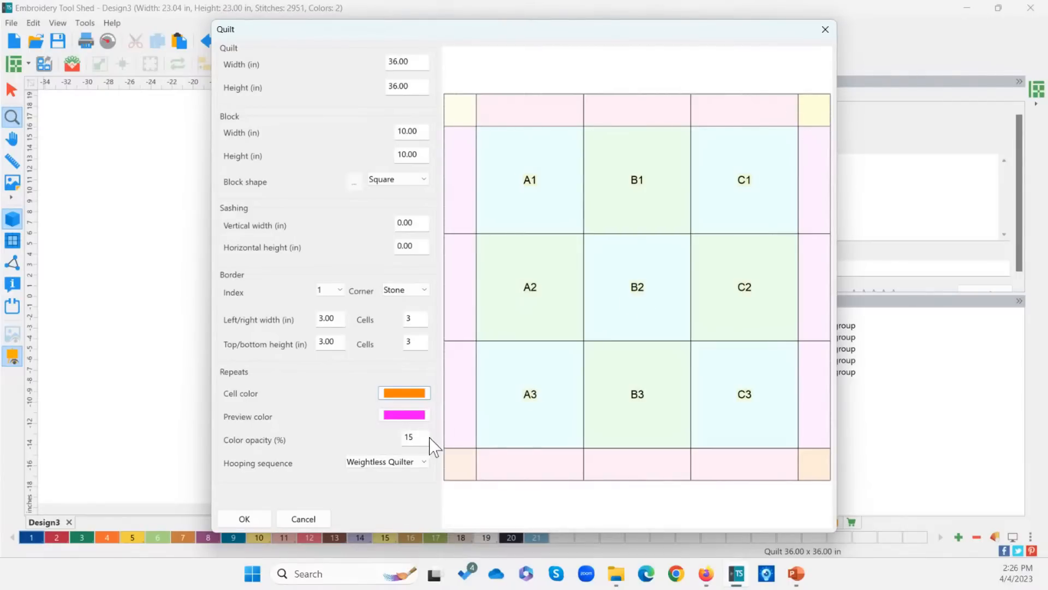
double_click(409, 437)
type("100")
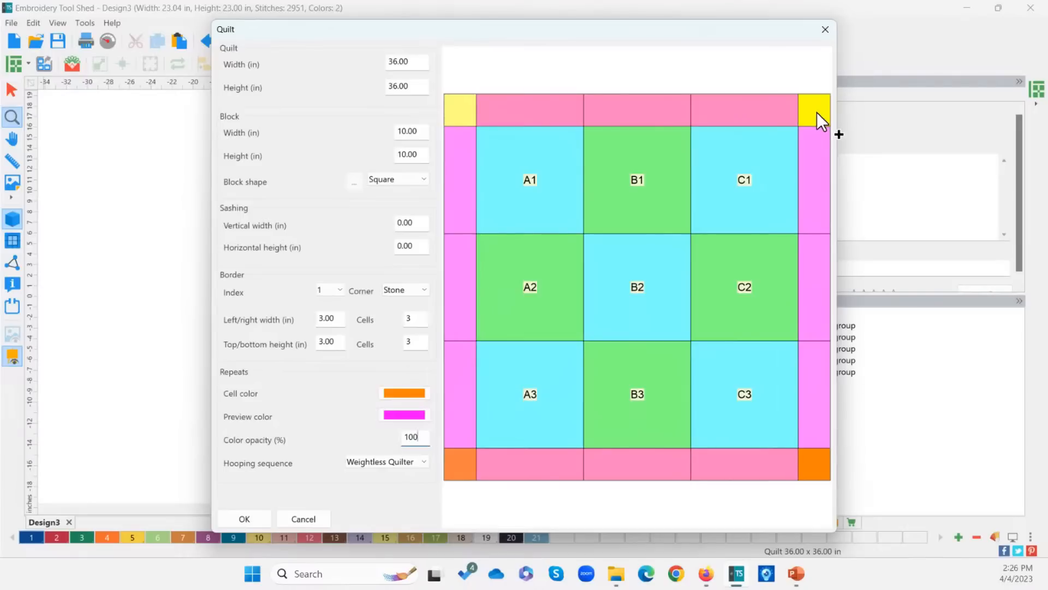
left_click_drag(424, 440, 389, 443)
type("15")
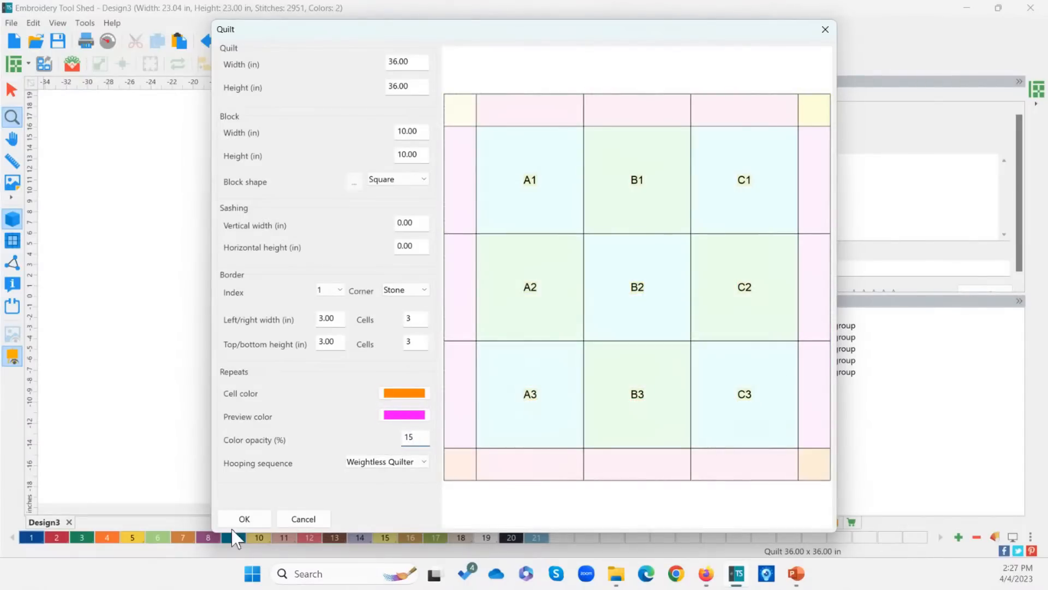
Step: Accept the quilt settings and place a copy of the top-left Florals5 design in the quilt's top-right corner cell
left_click(238, 524)
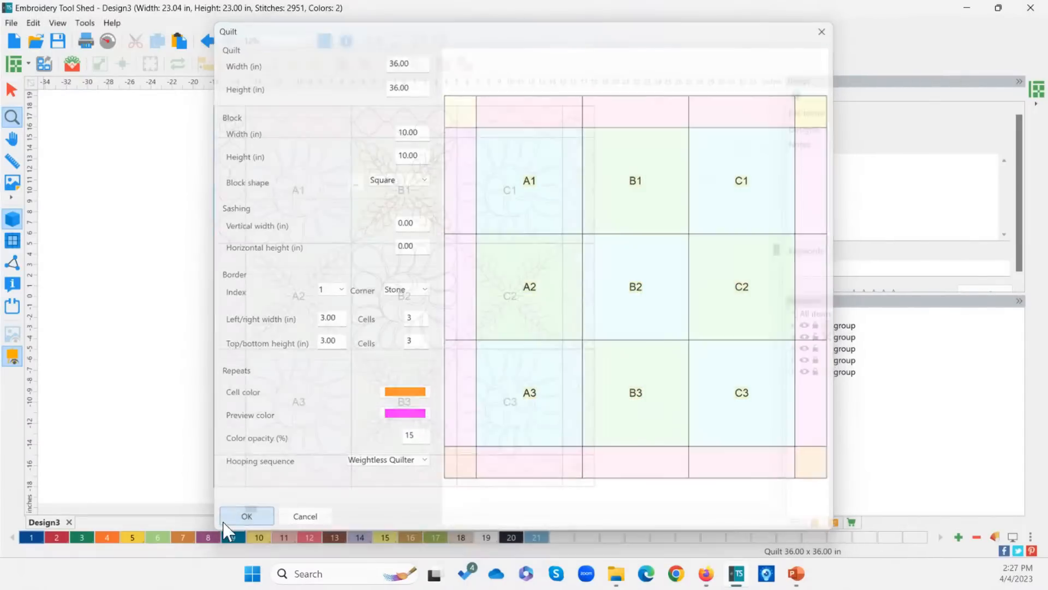
left_click(11, 89)
left_click(230, 121)
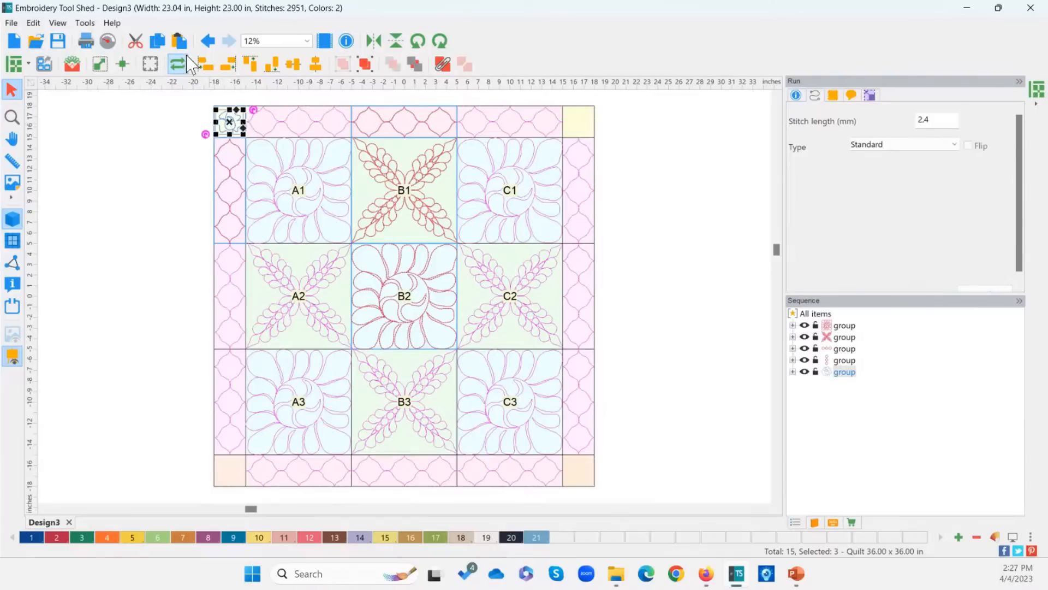
left_click(174, 43)
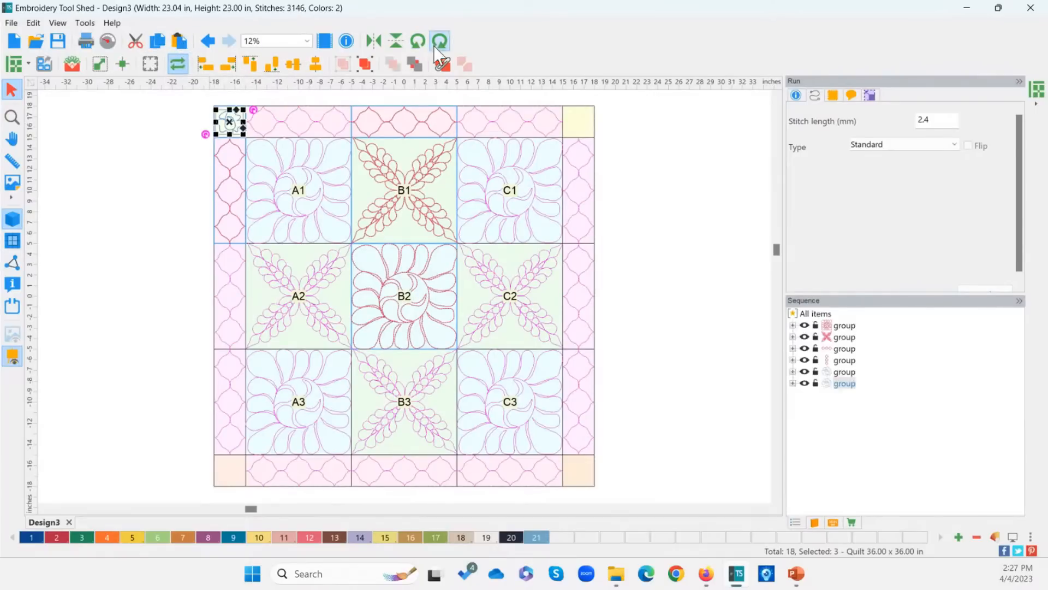
left_click_drag(232, 119, 578, 120)
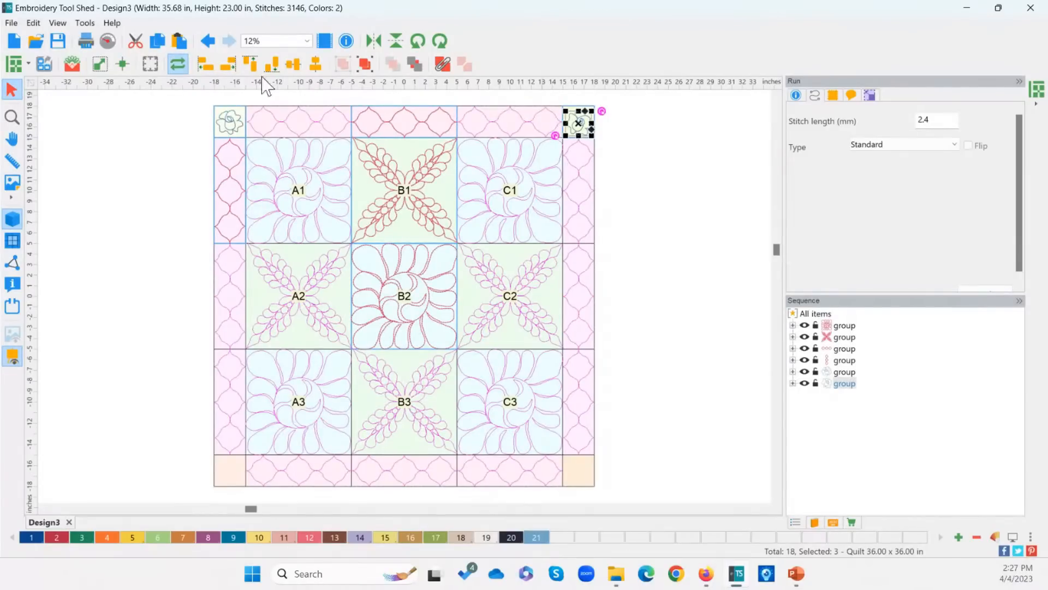
Step: Paste another Florals5 copy, place it in the quilt's bottom-right corner cell and rotate it clockwise by two 90-degree turns
left_click(178, 44)
left_click(439, 42)
left_click_drag(586, 131, 576, 471)
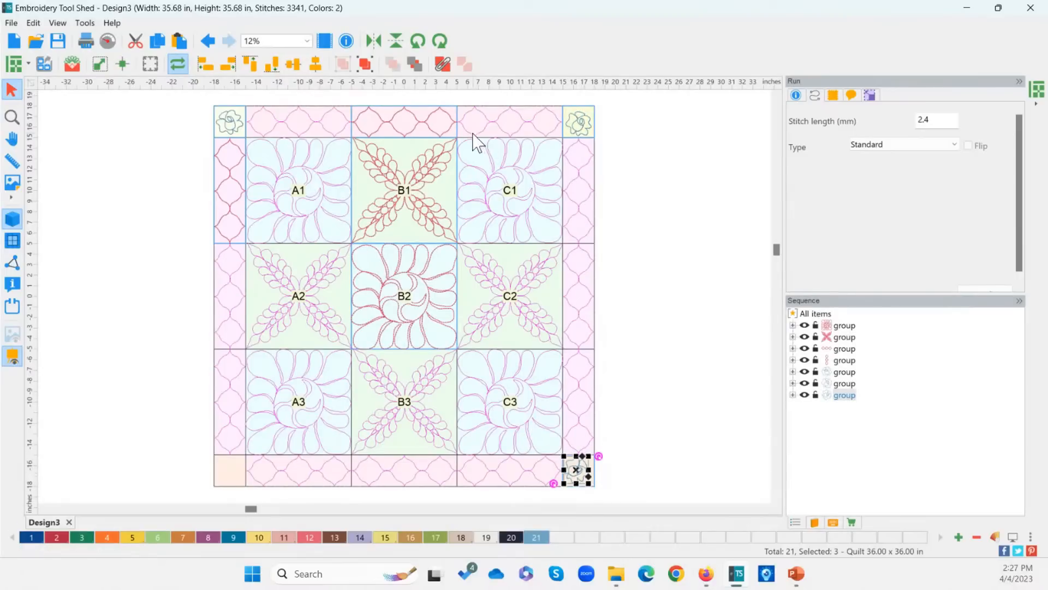
left_click(441, 42)
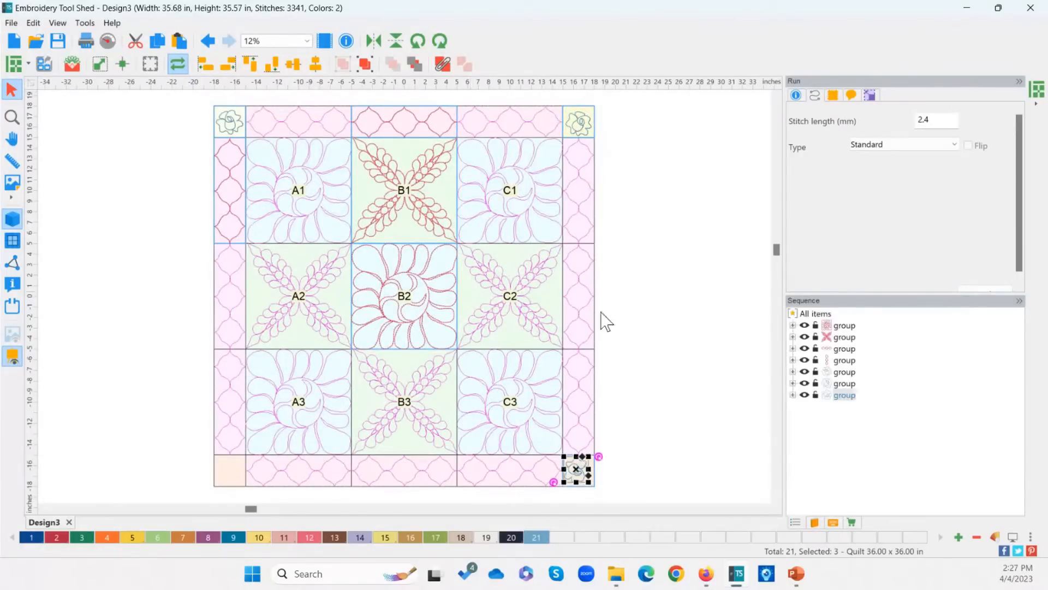
Step: Paste one more Florals5 copy, rotate it 90 degrees clockwise and place it in the quilt's bottom-left corner cell
left_click(648, 499)
left_click(581, 473)
left_click(178, 43)
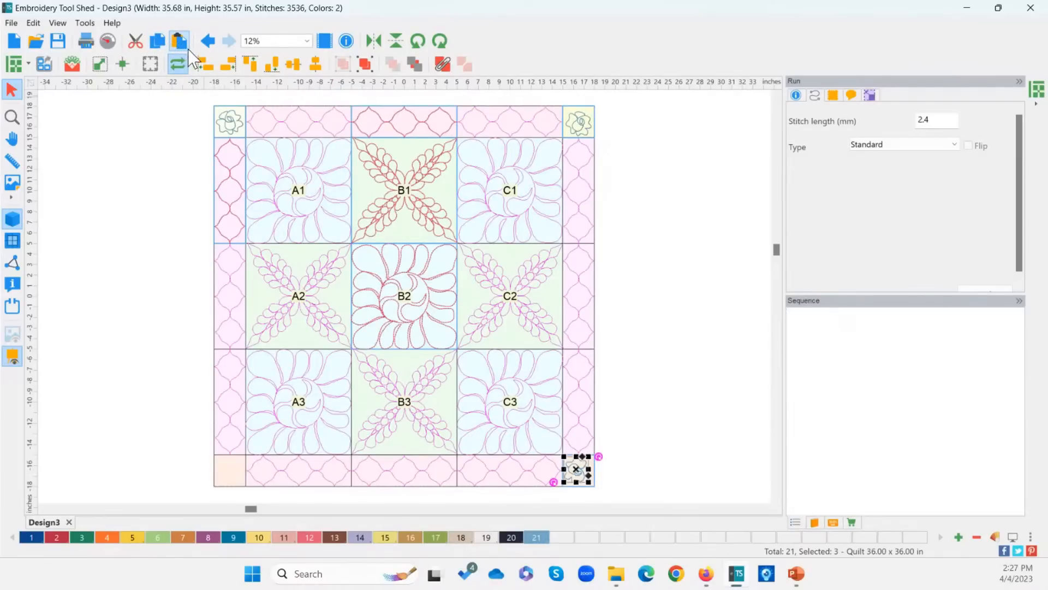
left_click(442, 43)
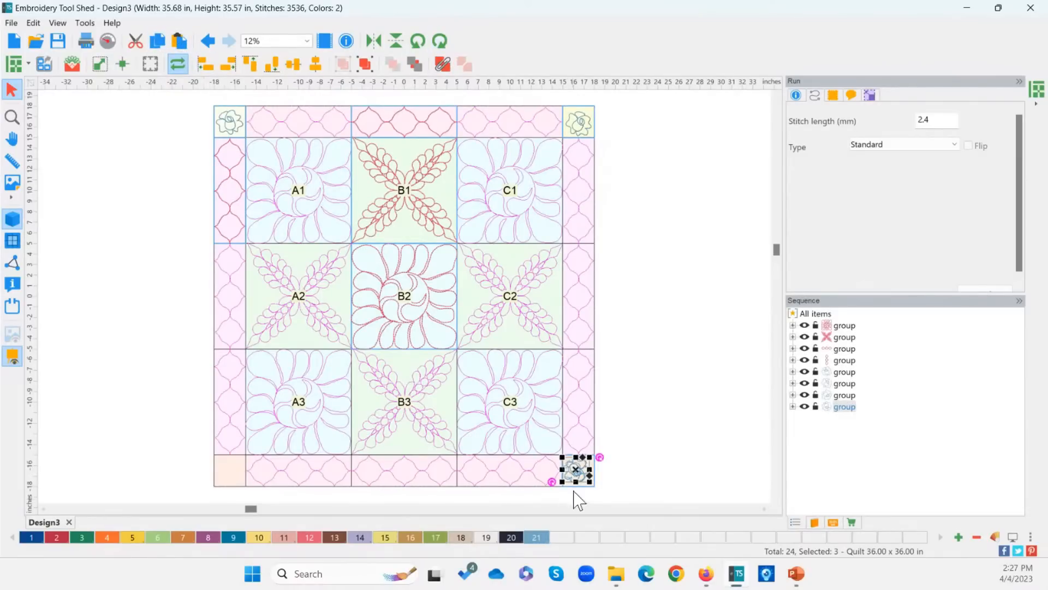
left_click_drag(587, 473, 235, 471)
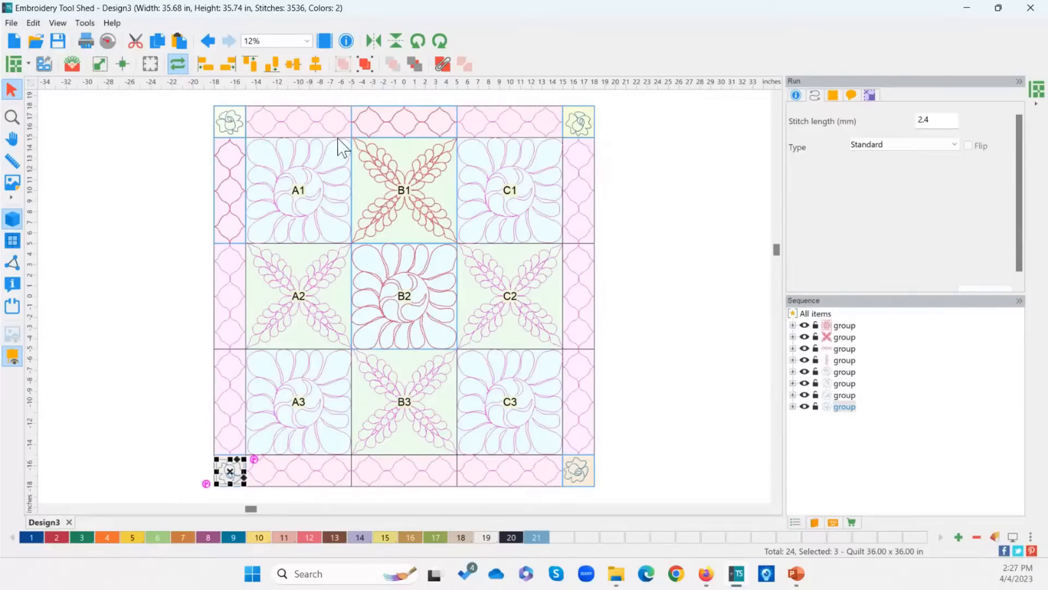
Step: Rotate the Florals5 design in the quilt's top-right corner cell 90 degrees clockwise
left_click(573, 131)
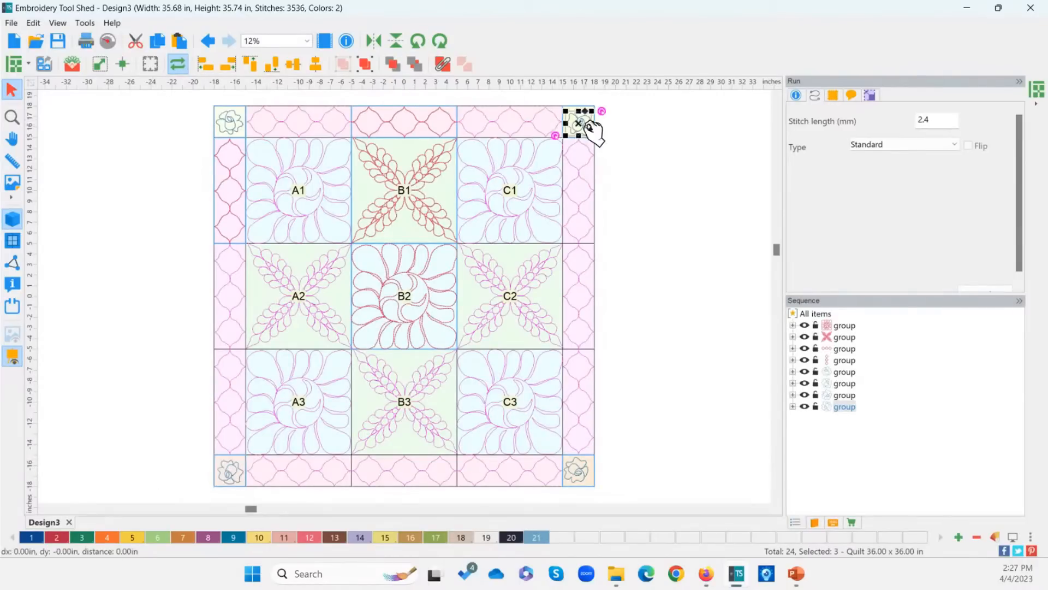
left_click(443, 42)
left_click(688, 169)
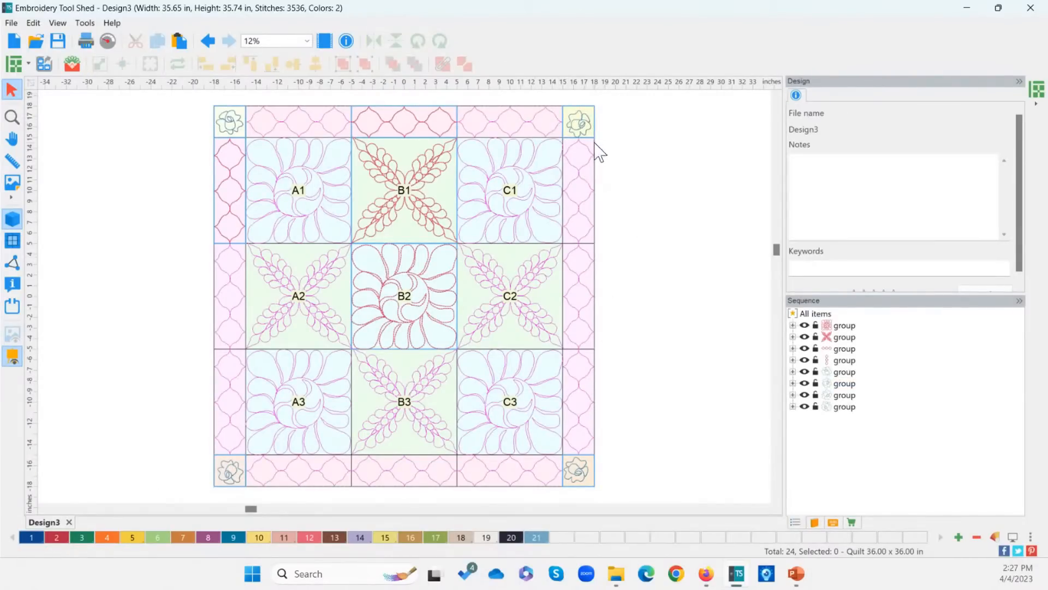
Step: Center the bottom-left, bottom-right and top-right Florals5 designs in their corner cells
left_click(231, 473)
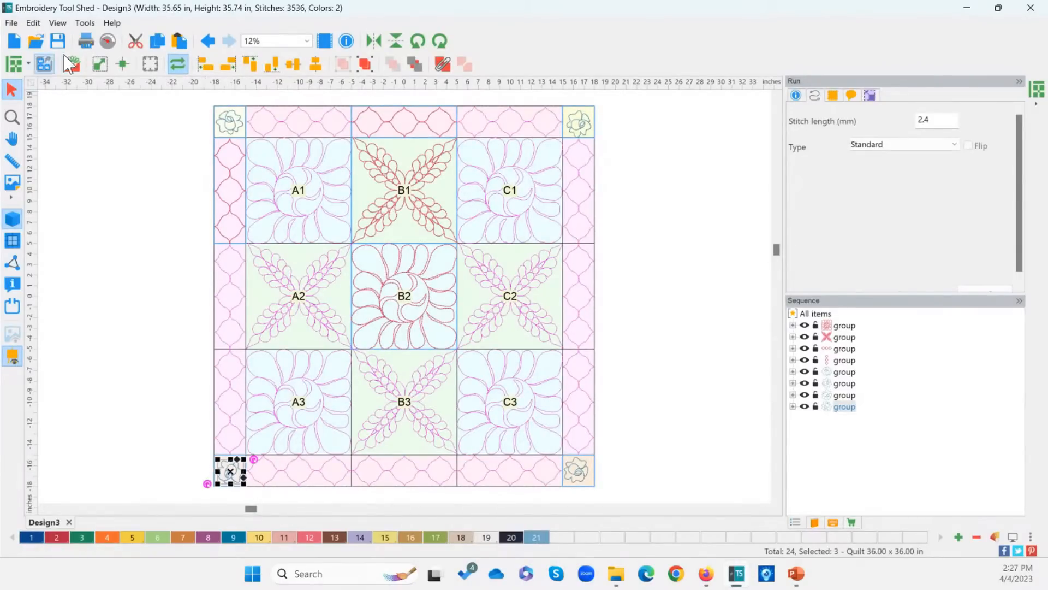
left_click(122, 64)
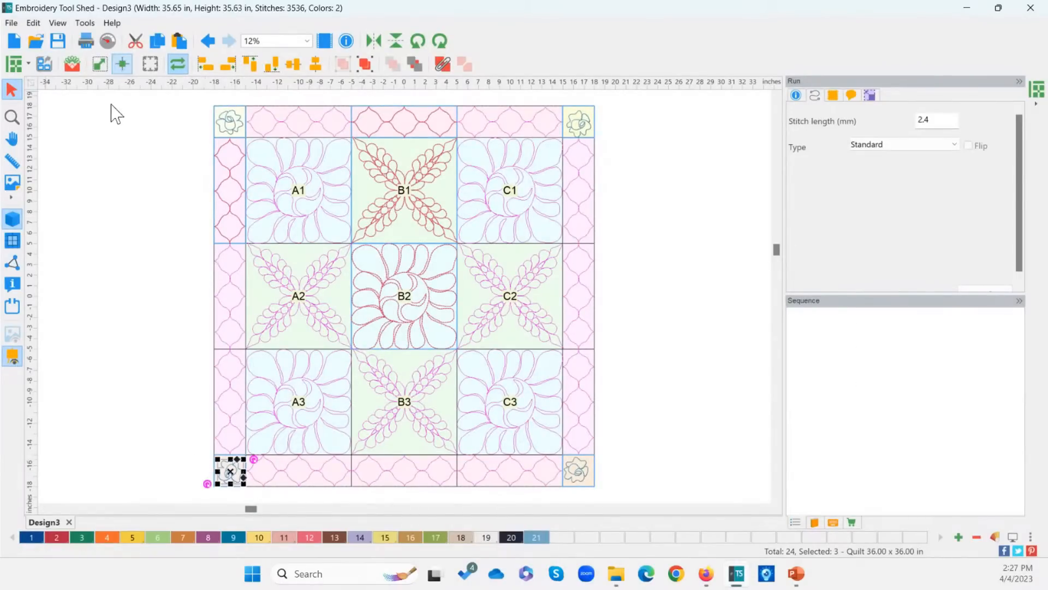
left_click(591, 479)
left_click(124, 64)
left_click(590, 127)
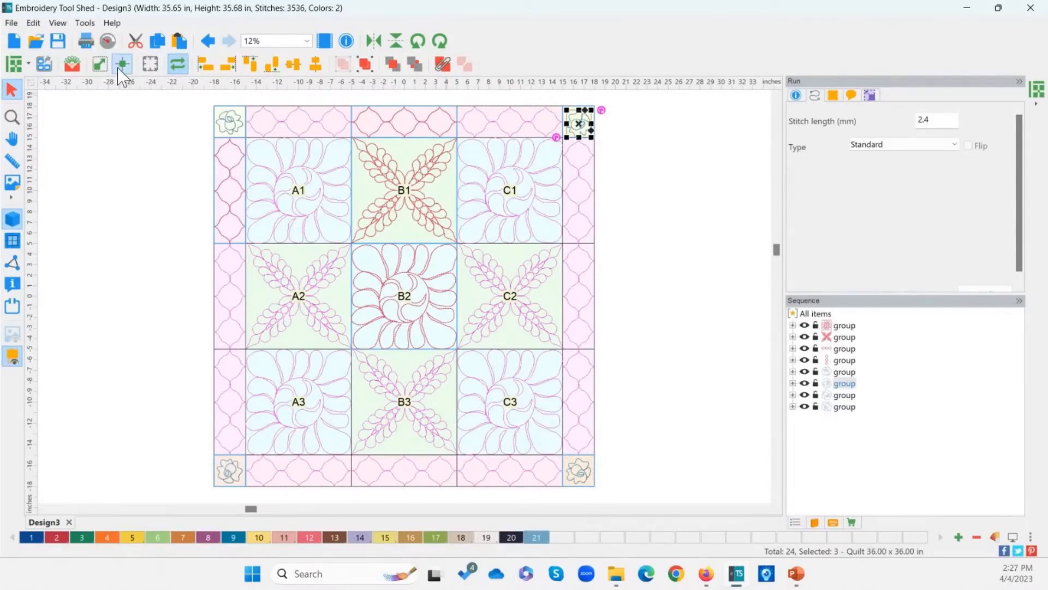
left_click(146, 214)
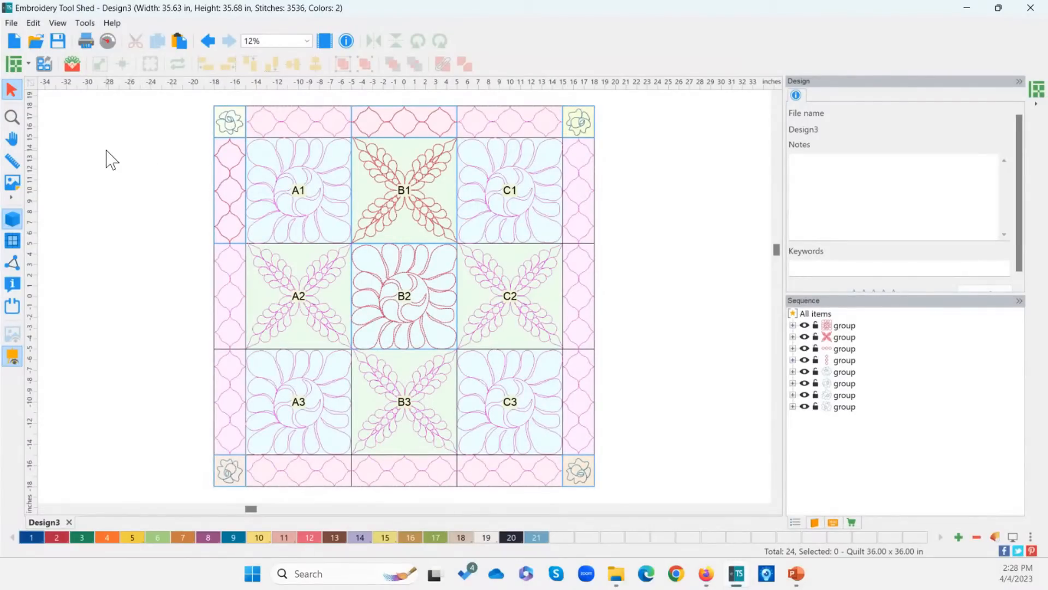
Step: Begin saving the quilt as a new file named FB Live Quit in Inspiration Series (C2S) format
left_click(11, 24)
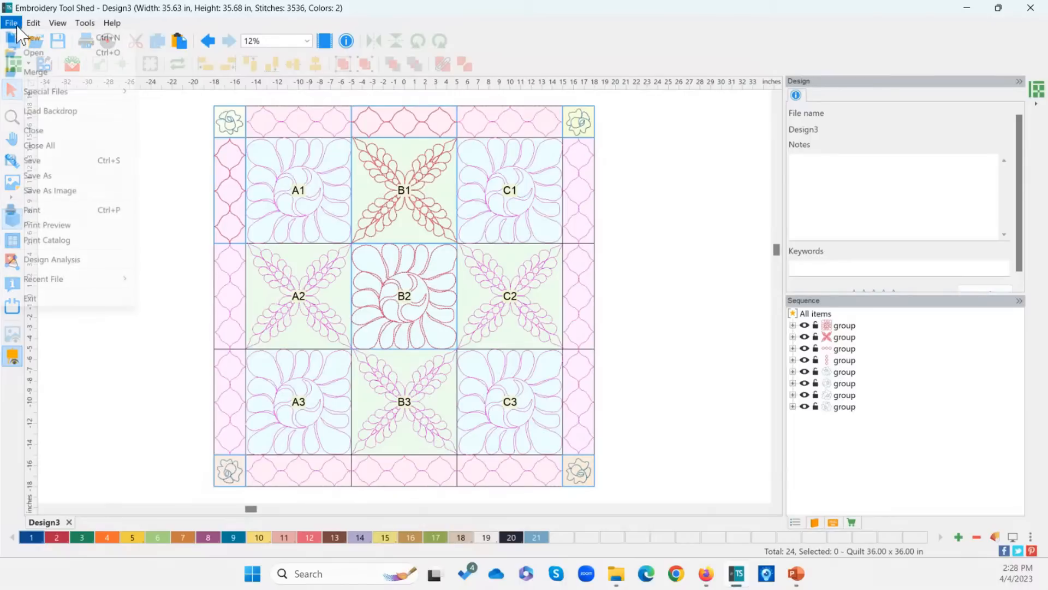
left_click(82, 177)
left_click(181, 295)
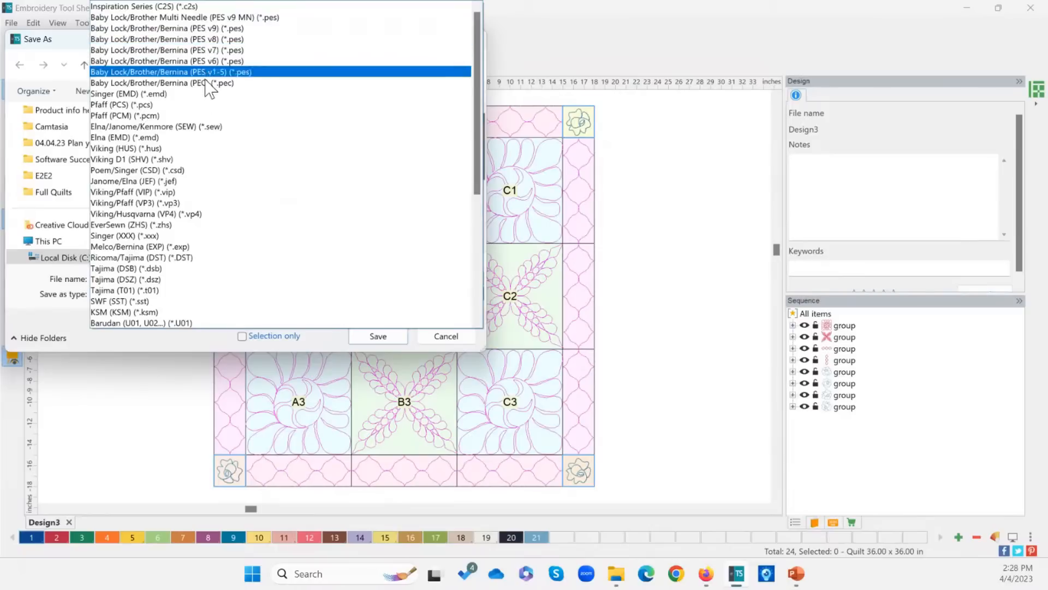
scroll(232, 270, "down", 6)
scroll(229, 283, "up", 6)
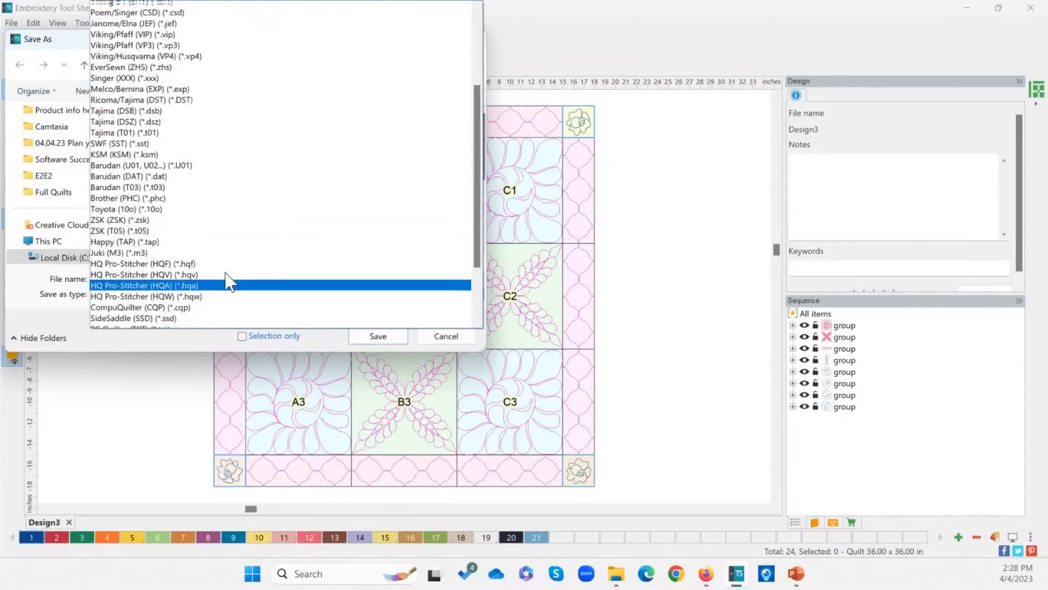
left_click(141, 8)
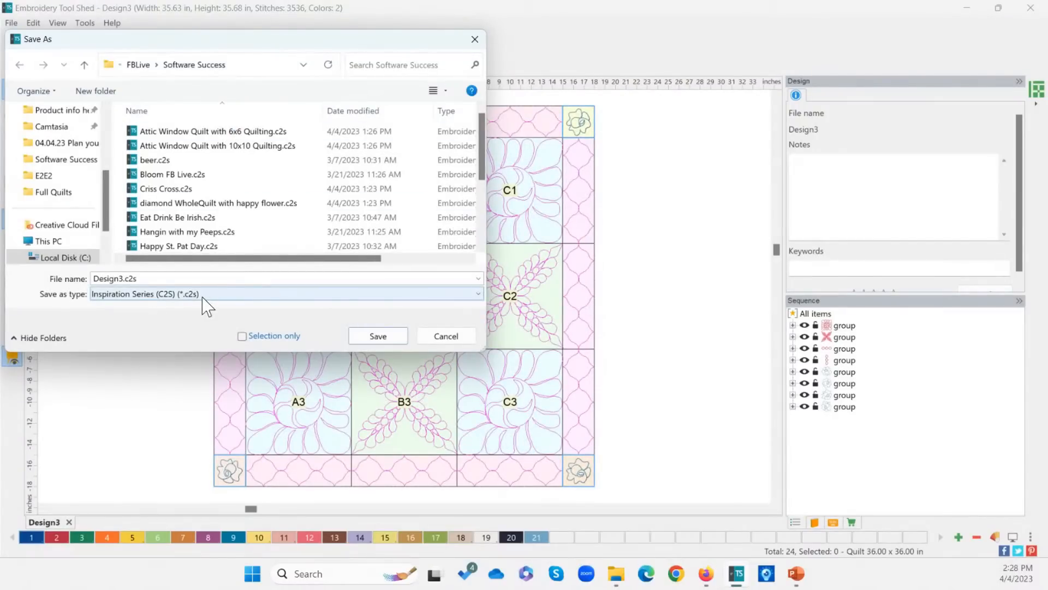
double_click(142, 277)
type("FB Live Quit")
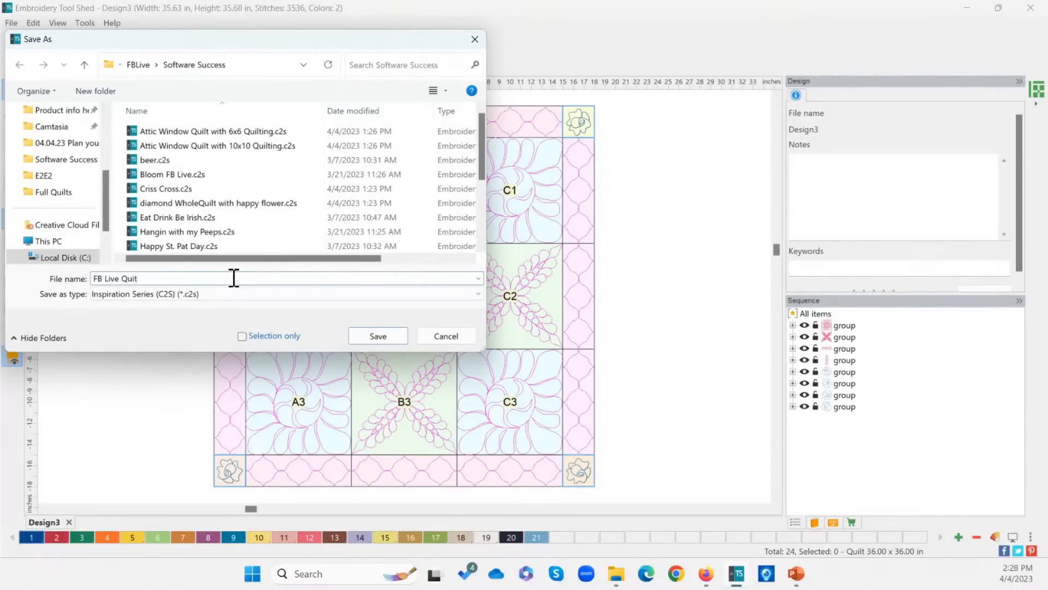
Step: Create a folder named MQP inside the Desktop's TEST folder and save the quilt file in it
left_click_drag(103, 185, 105, 123)
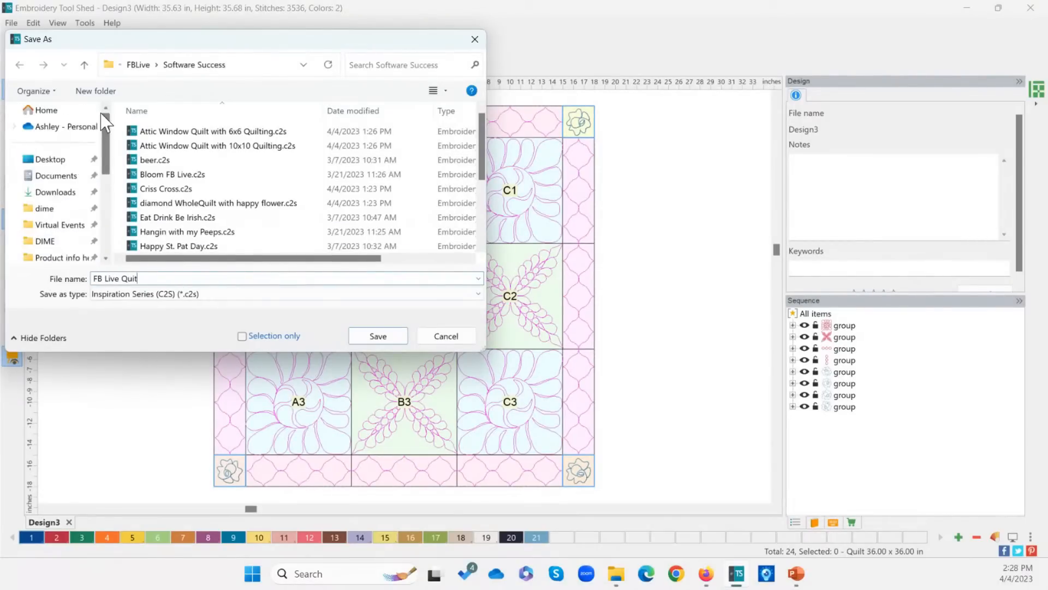
left_click(50, 159)
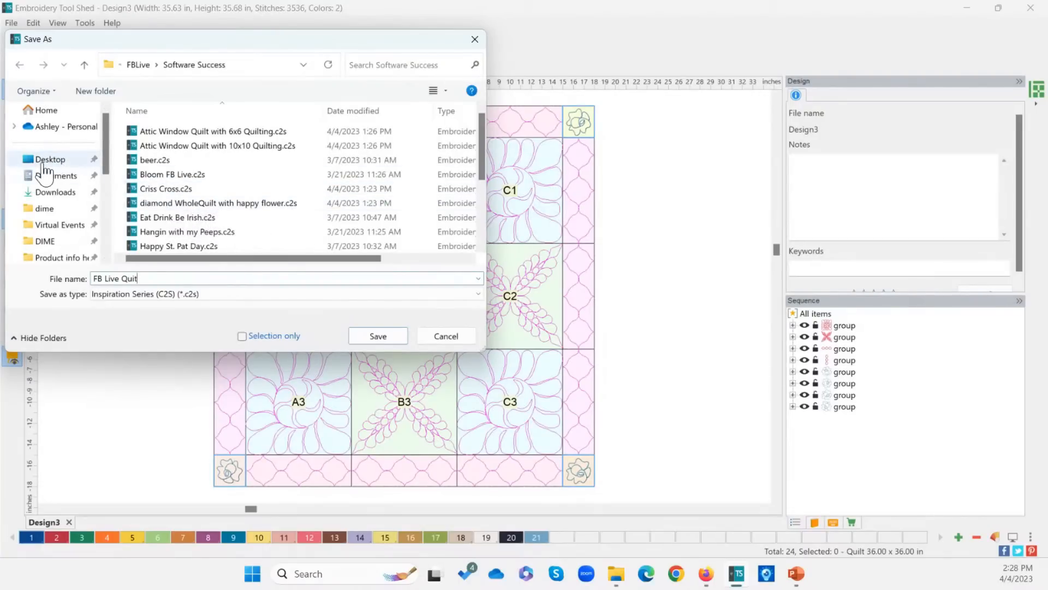
double_click(149, 203)
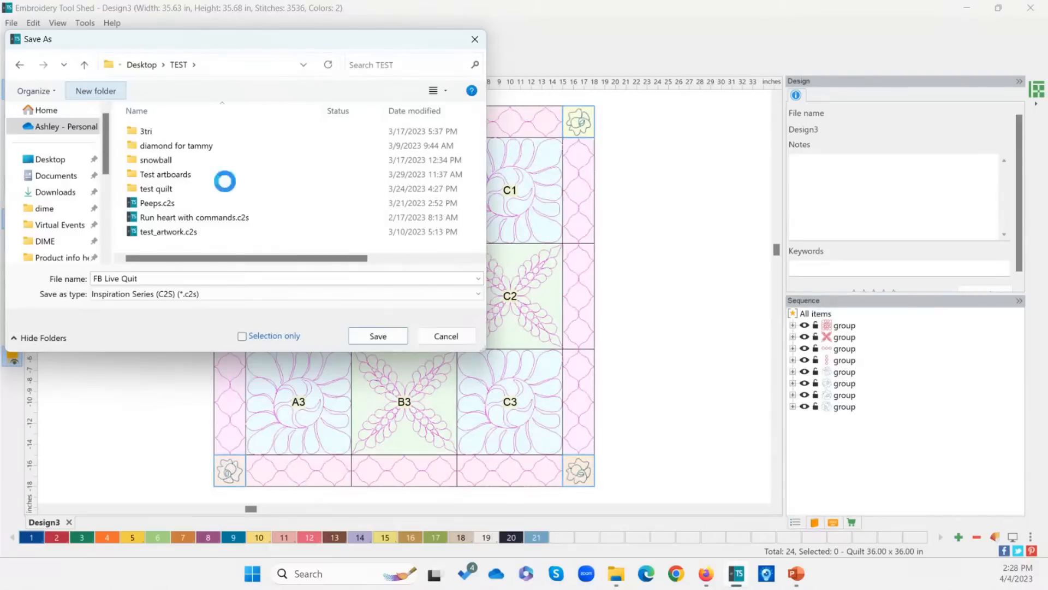
type("M")
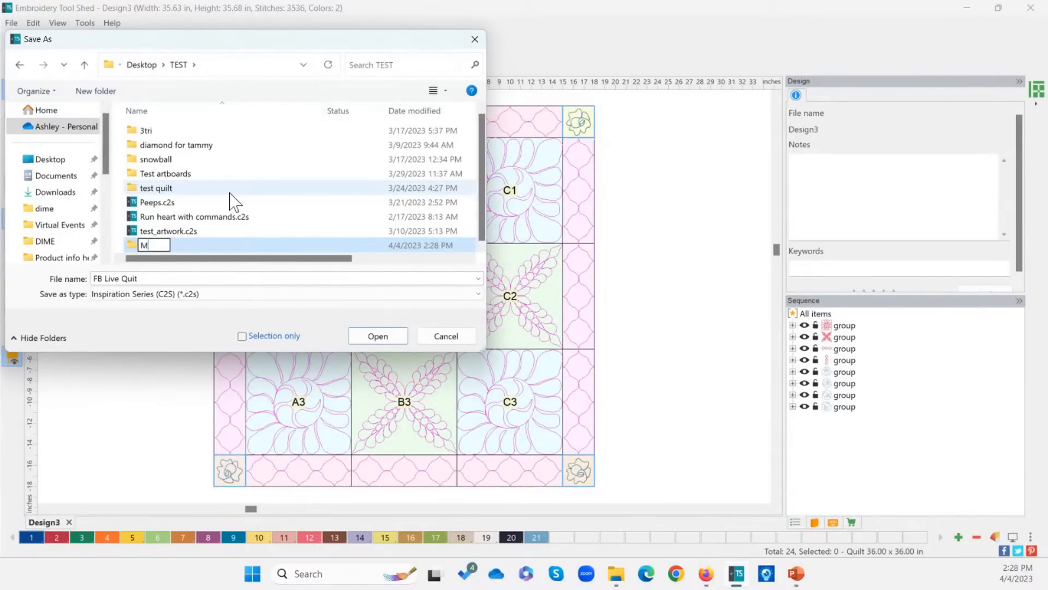
type("QP")
key("Return")
key("Return")
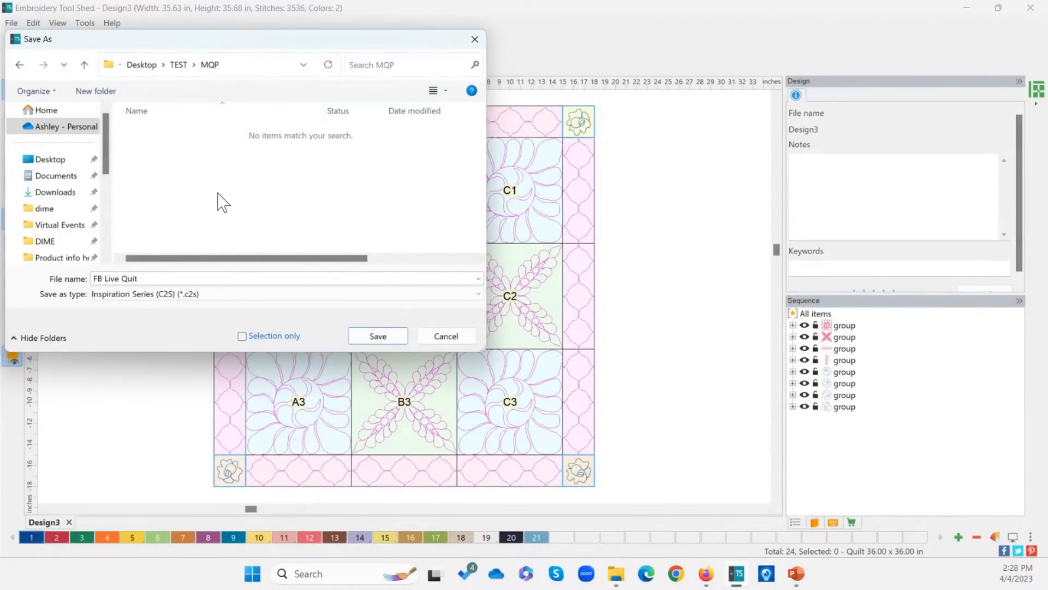
left_click(373, 335)
left_click(373, 335)
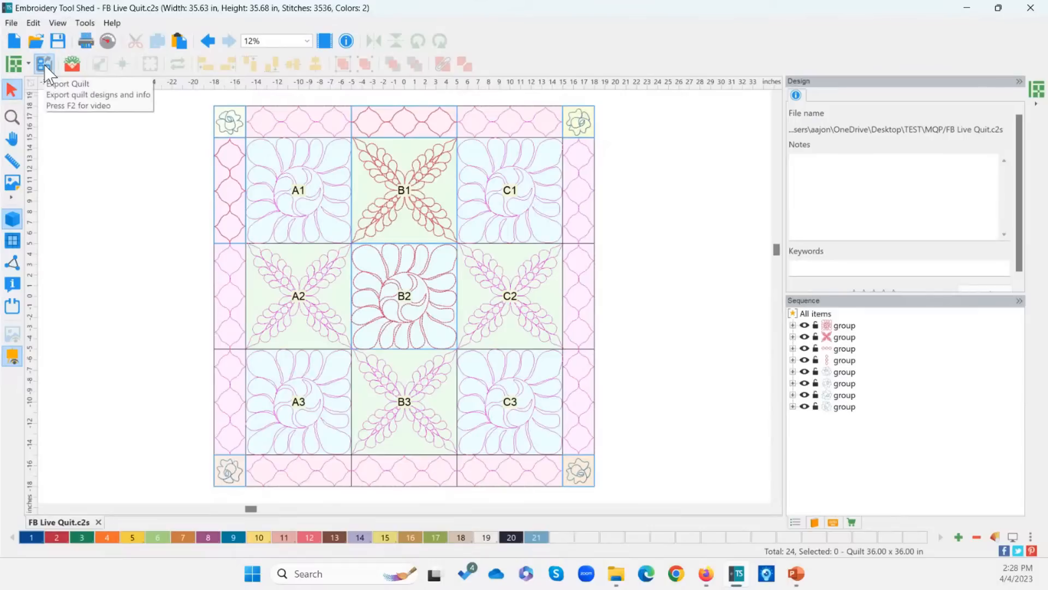
Step: Export the quilt designs and info to the MQP folder as "FB Lve quilt" in Baby Lock/Brother/Bernina PES v9 format
left_click(44, 64)
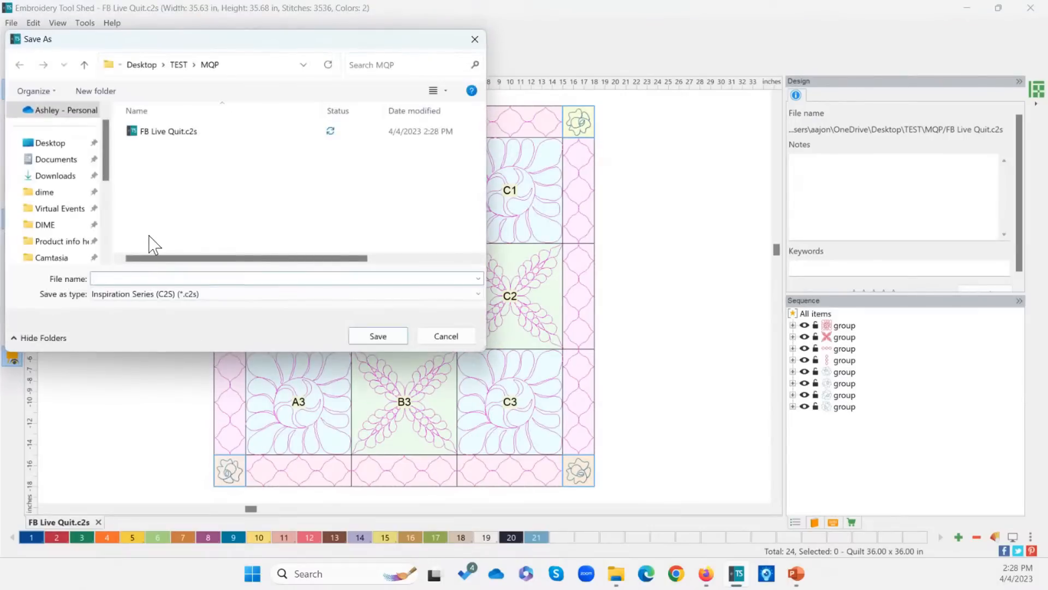
left_click(195, 299)
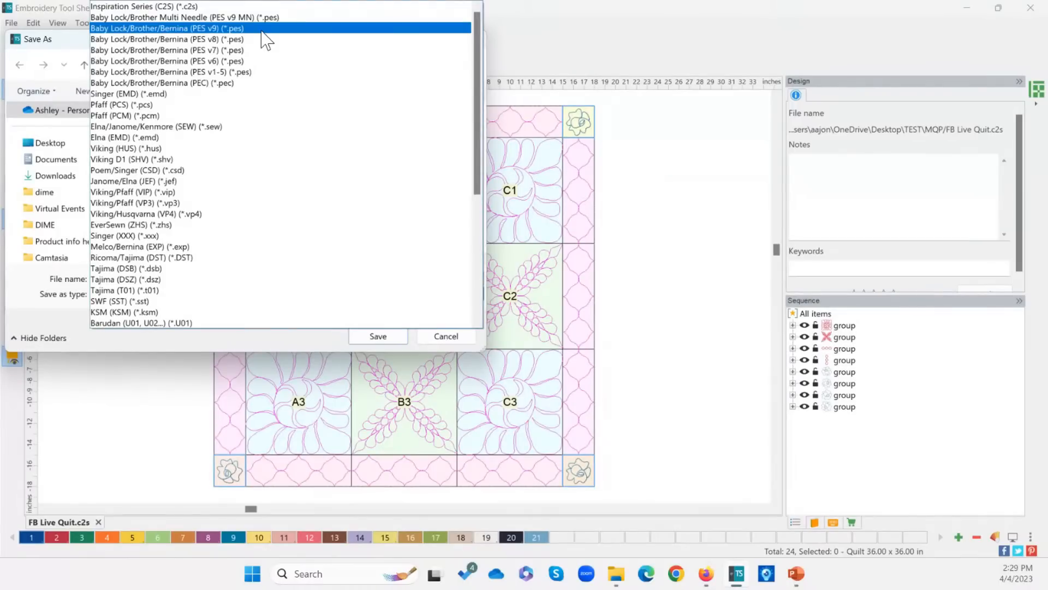
left_click(261, 30)
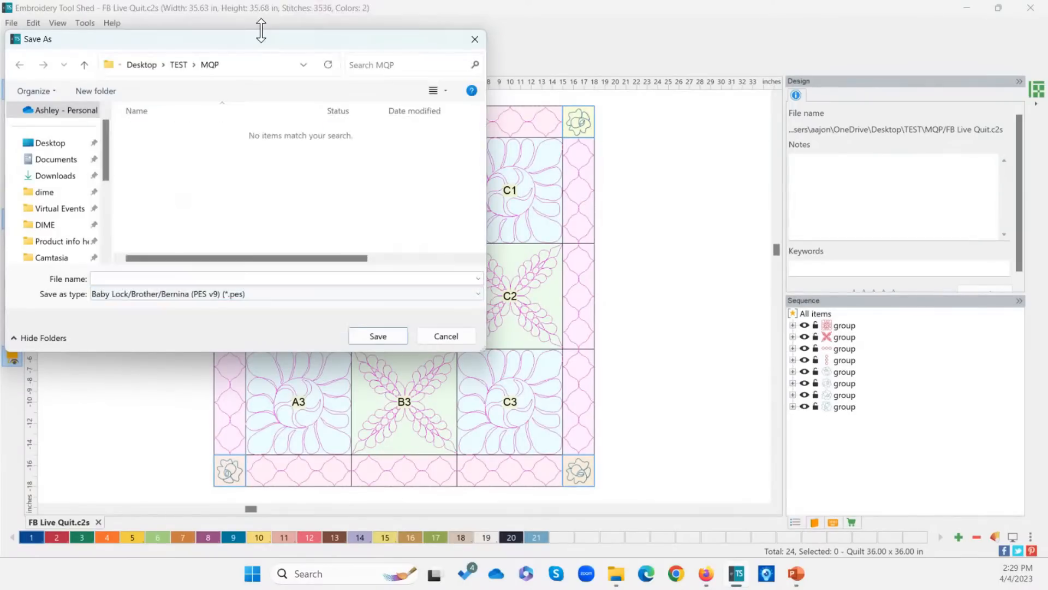
left_click(219, 299)
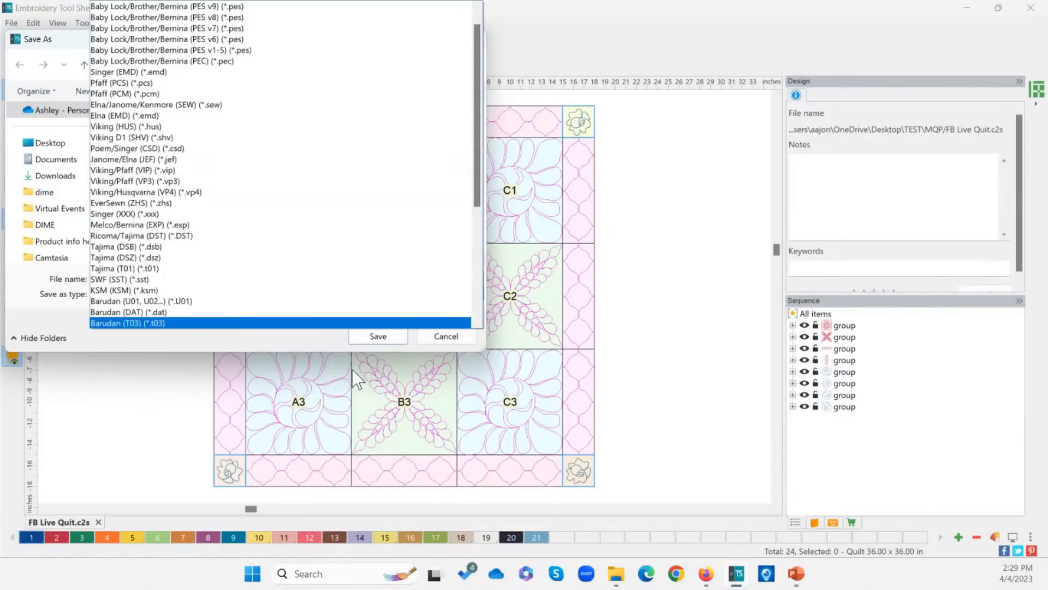
left_click(332, 340)
left_click(179, 279)
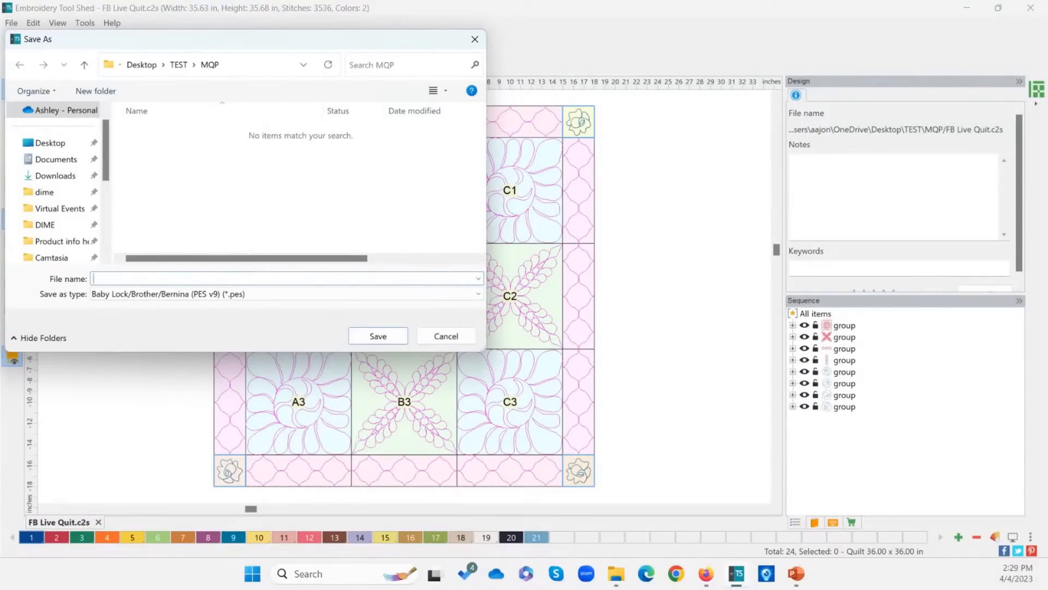
type("FB L")
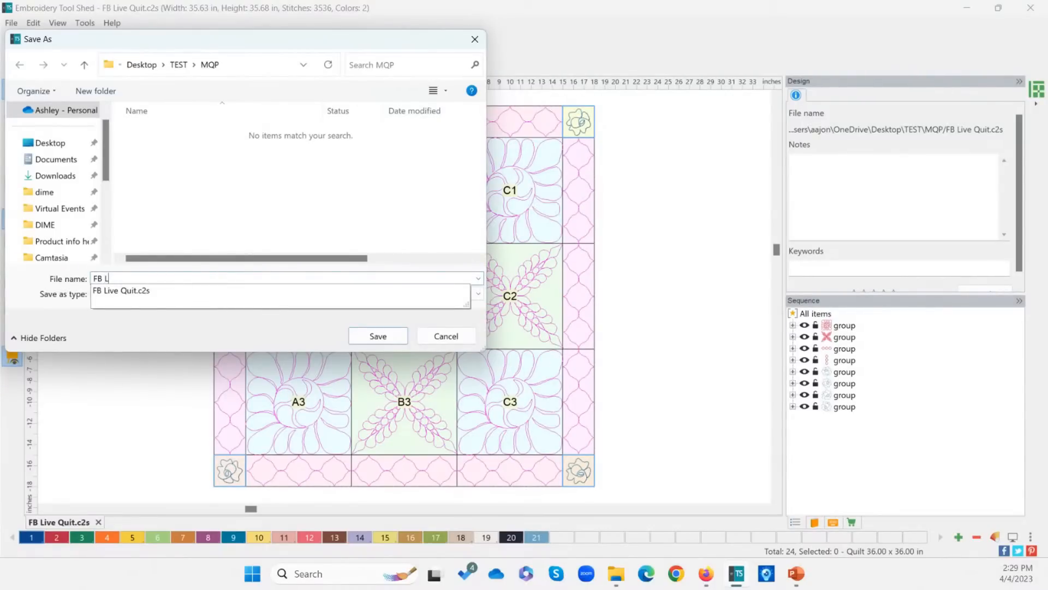
type("ve quilt")
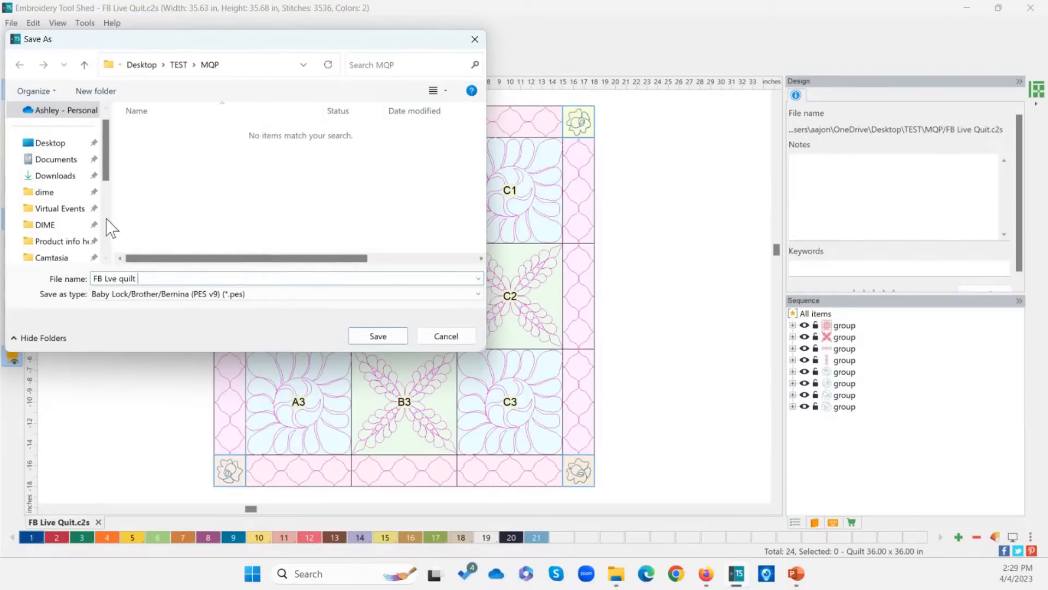
left_click(376, 336)
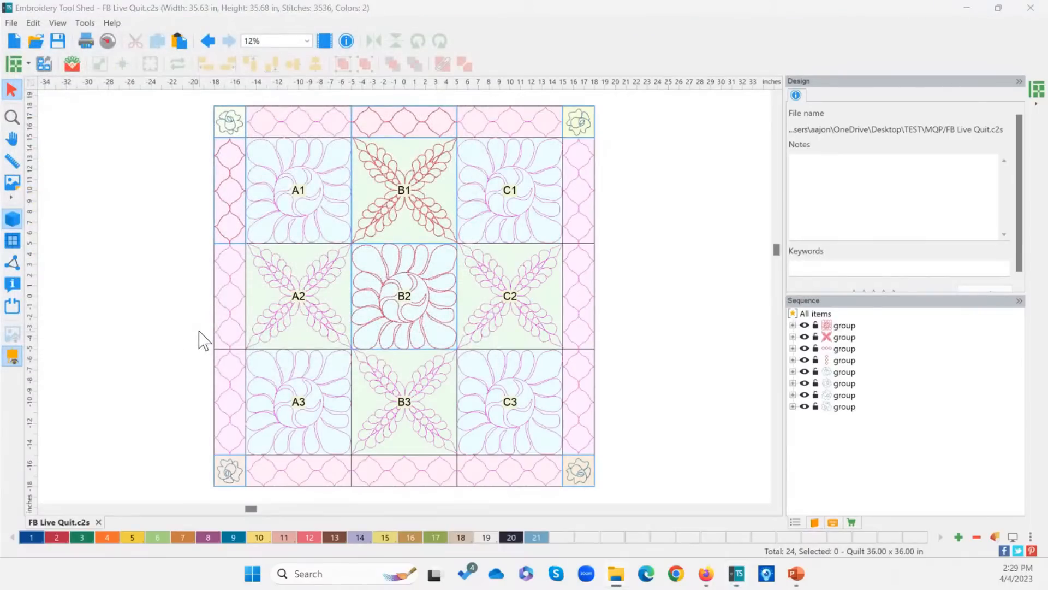
Step: Bring up the exported fb lve quilt folder in File Explorer and show its files as extra large icons
left_click_drag(1, 322, 609, 80)
left_click(753, 72)
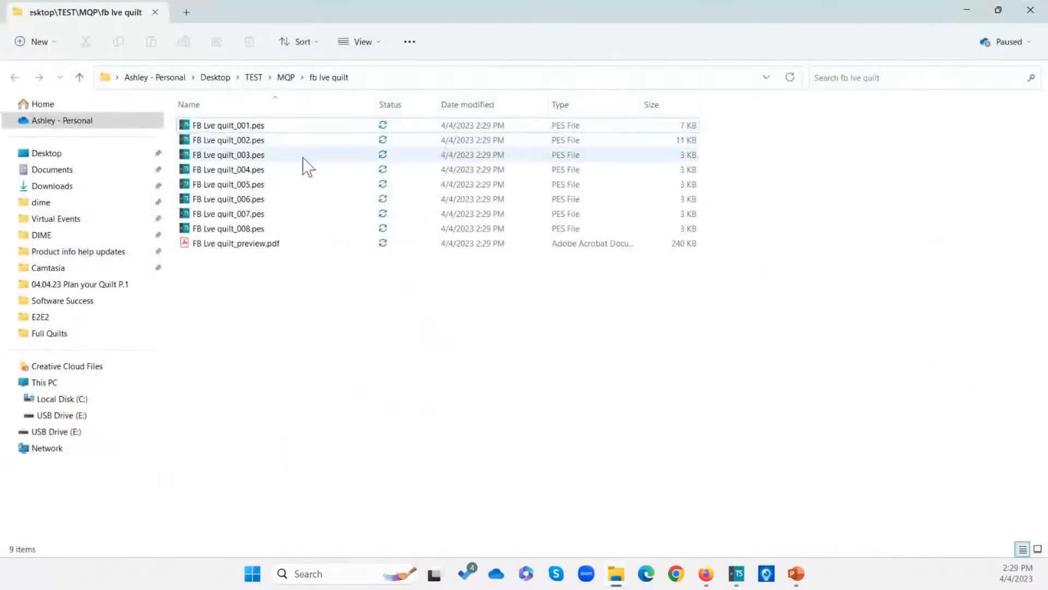
left_click(375, 44)
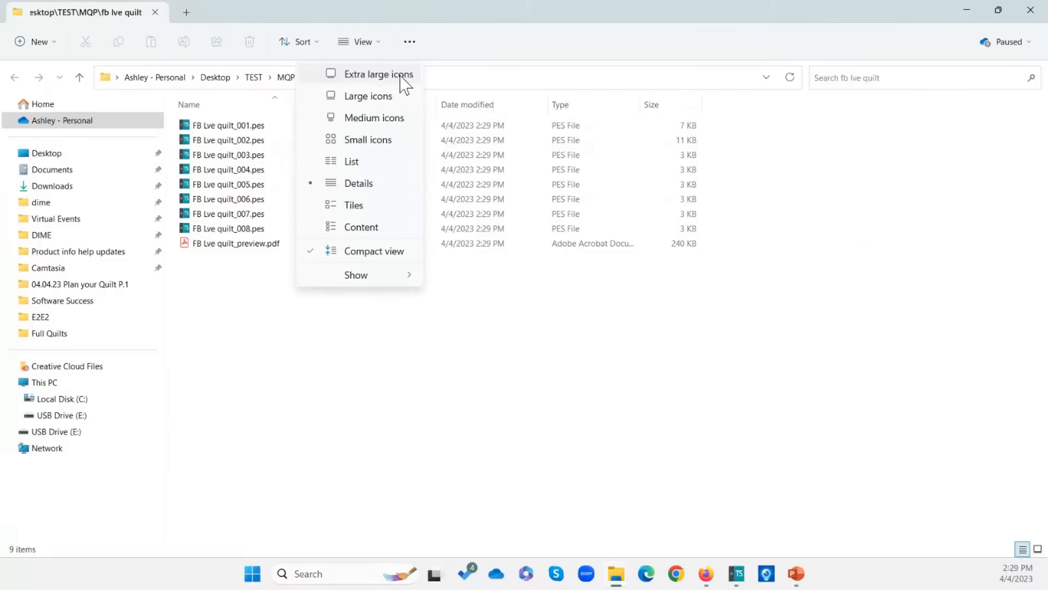
left_click(405, 83)
left_click(437, 175)
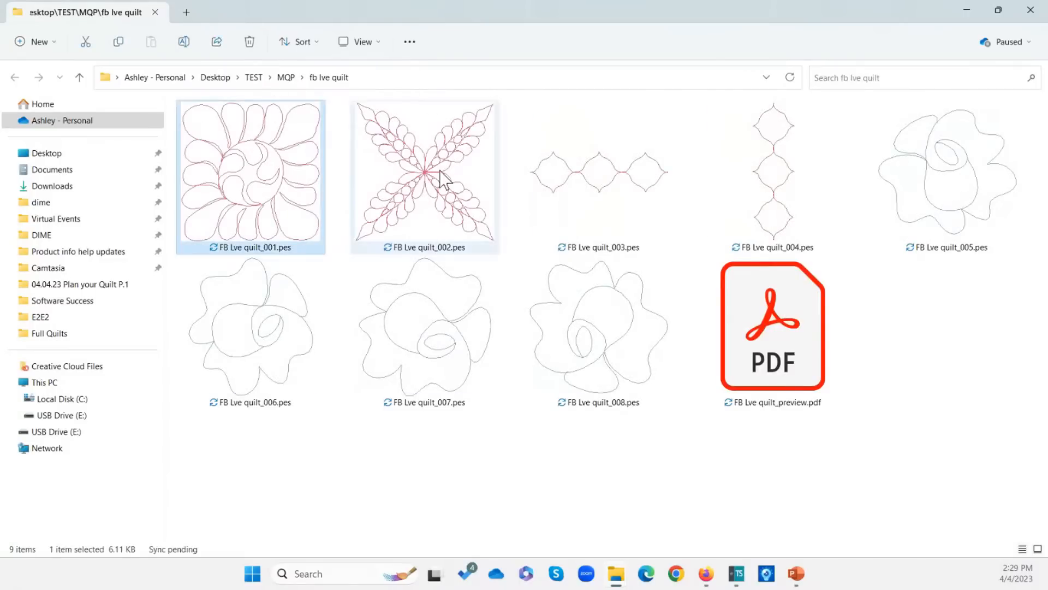
left_click(541, 174)
left_click(778, 177)
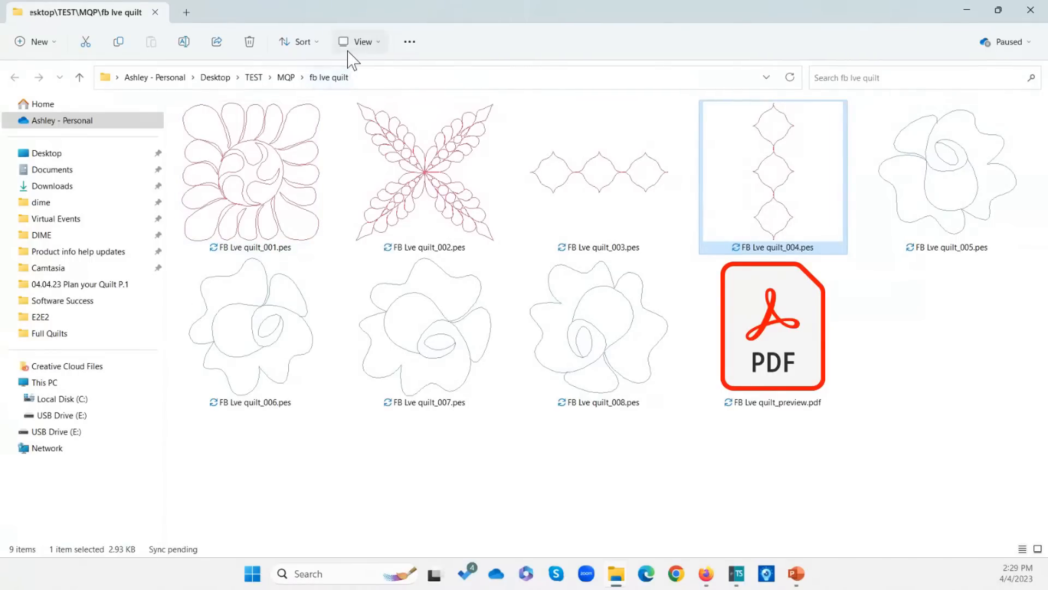
Step: Look at the exported files in the details view and return to extra large icons
left_click(362, 41)
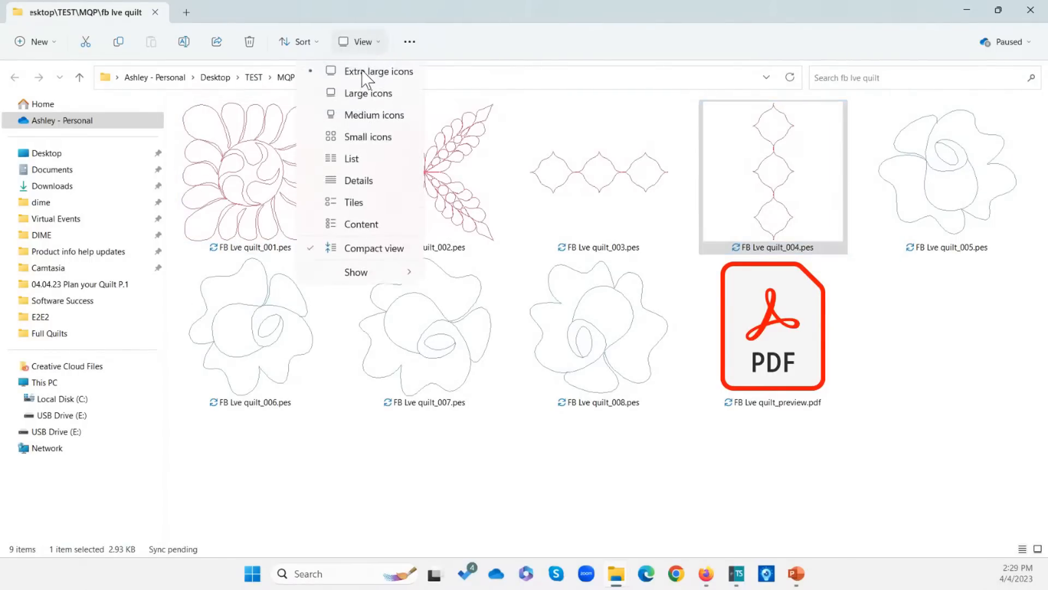
left_click(367, 185)
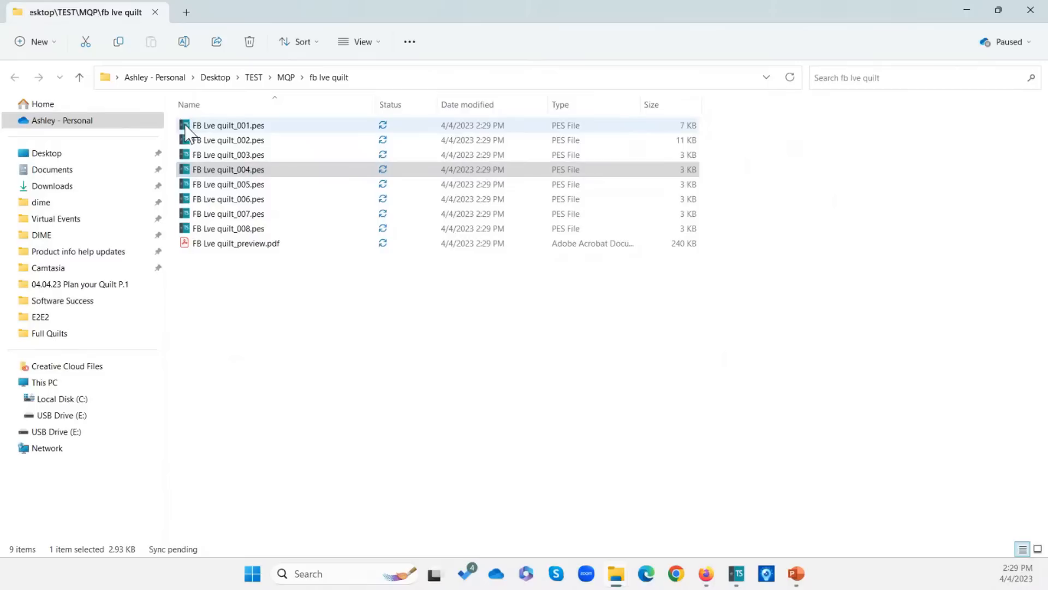
left_click(363, 43)
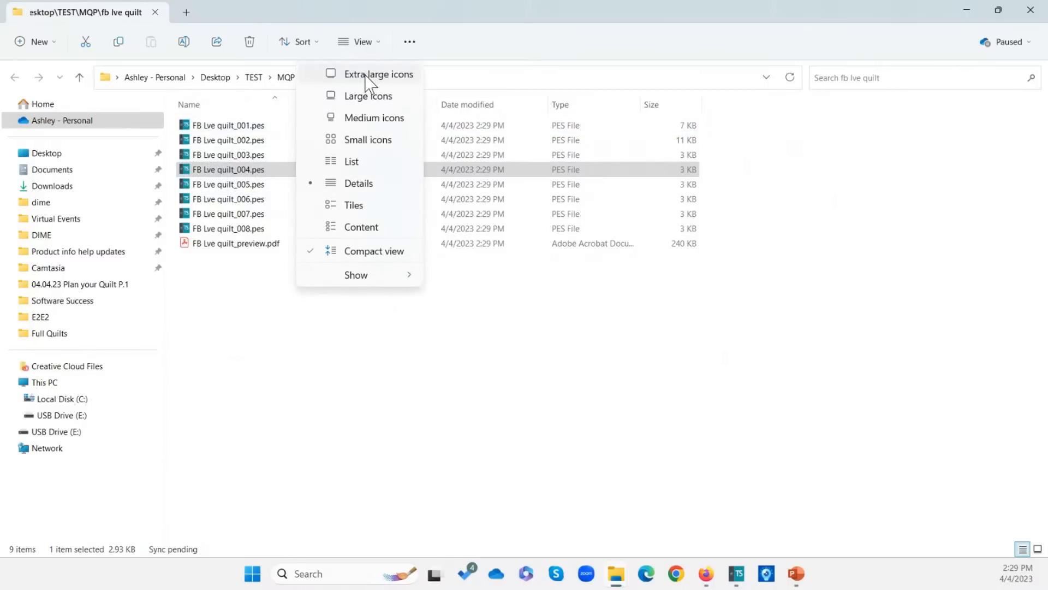
left_click(369, 76)
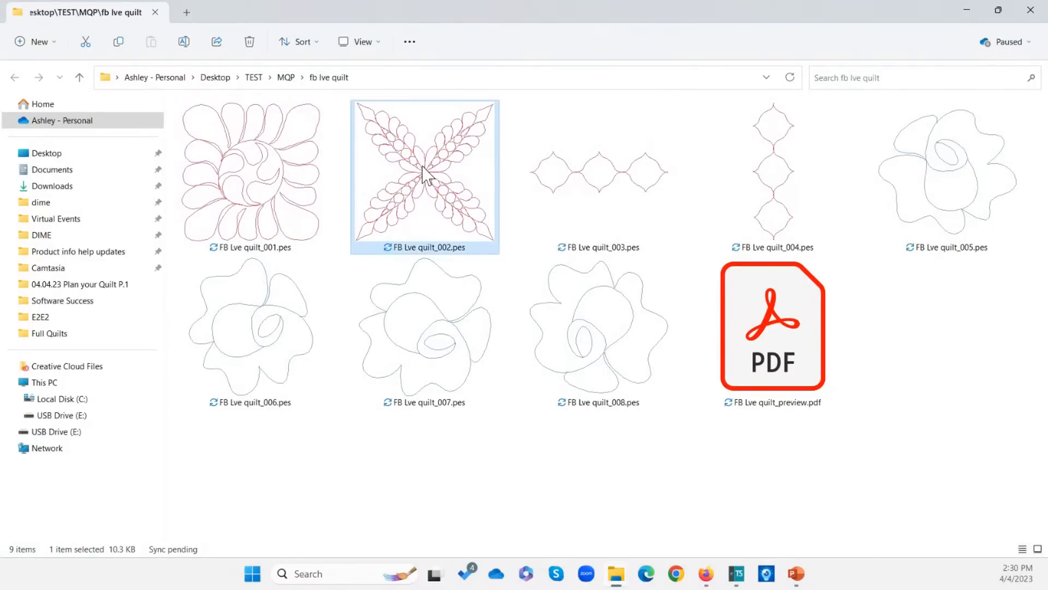
Step: Examine the exported border and corner floral design thumbnails, from FB Lve quilt_003 to FB Lve quilt_008
left_click(606, 188)
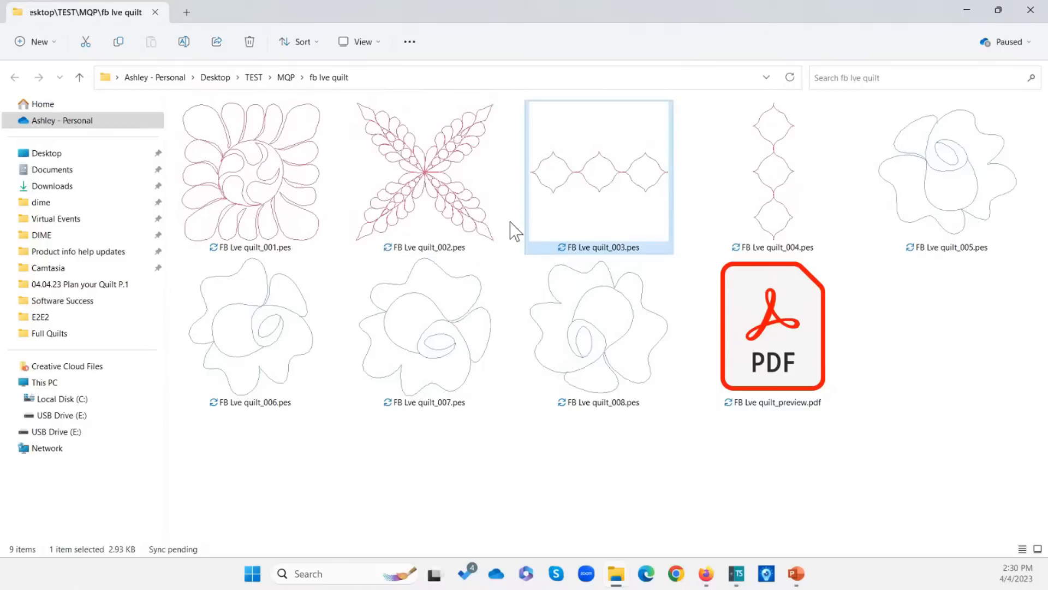
left_click(790, 207)
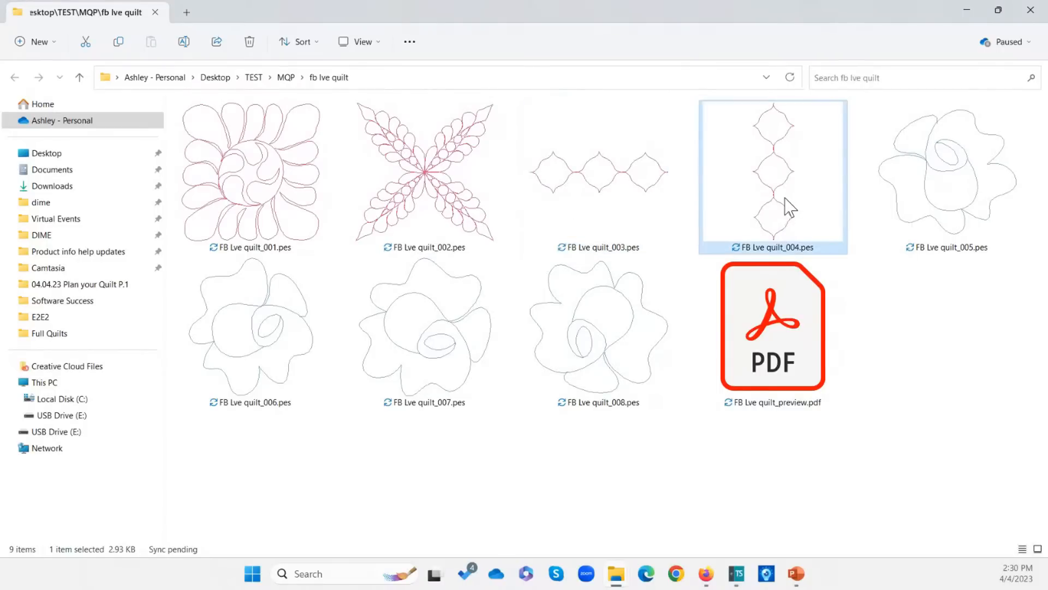
left_click(984, 193)
left_click(257, 310)
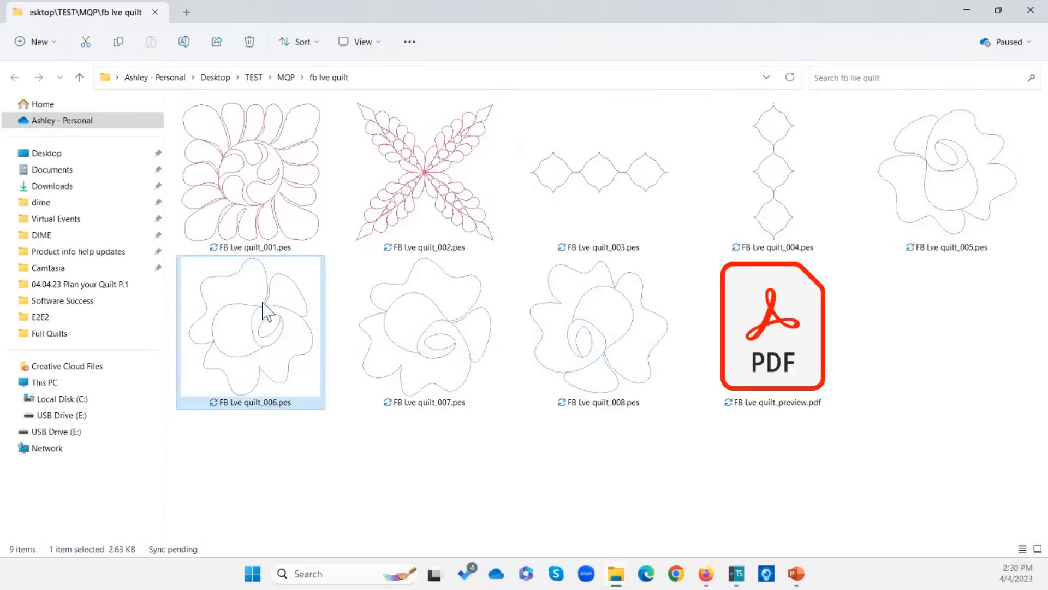
left_click(421, 339)
left_click(584, 344)
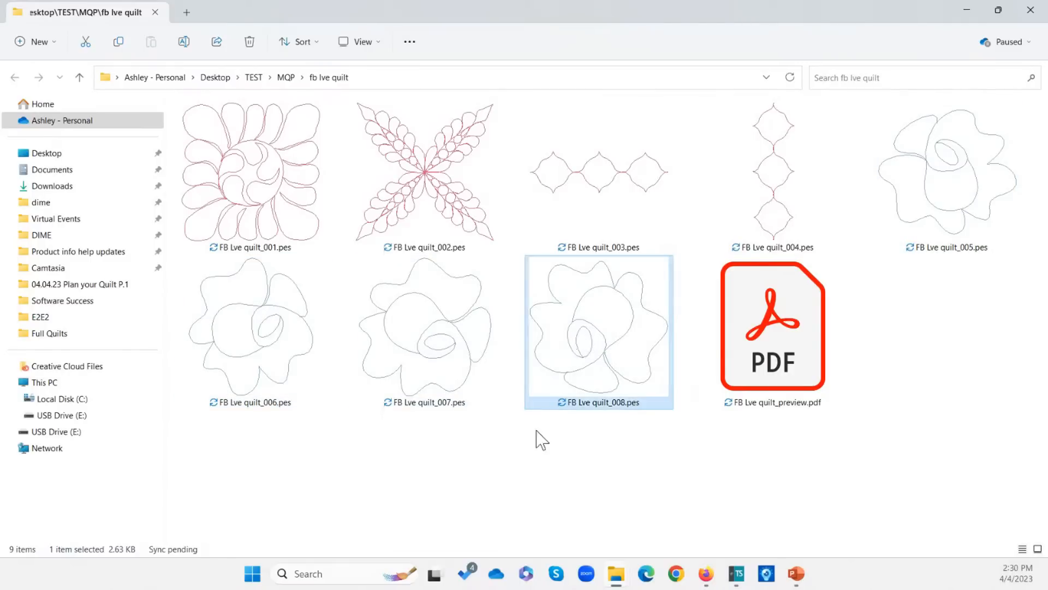
left_click(248, 334)
left_click(404, 334)
left_click(601, 334)
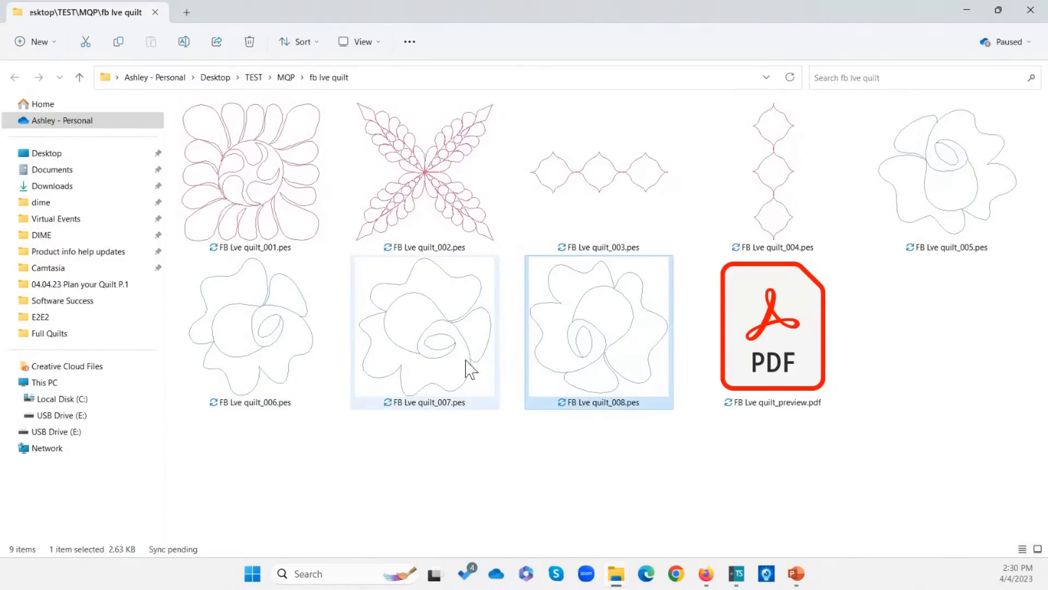
Step: Open FB Lve quilt_preview.pdf in Adobe Acrobat and examine the quilt information and block layout on page 1
left_click(789, 356)
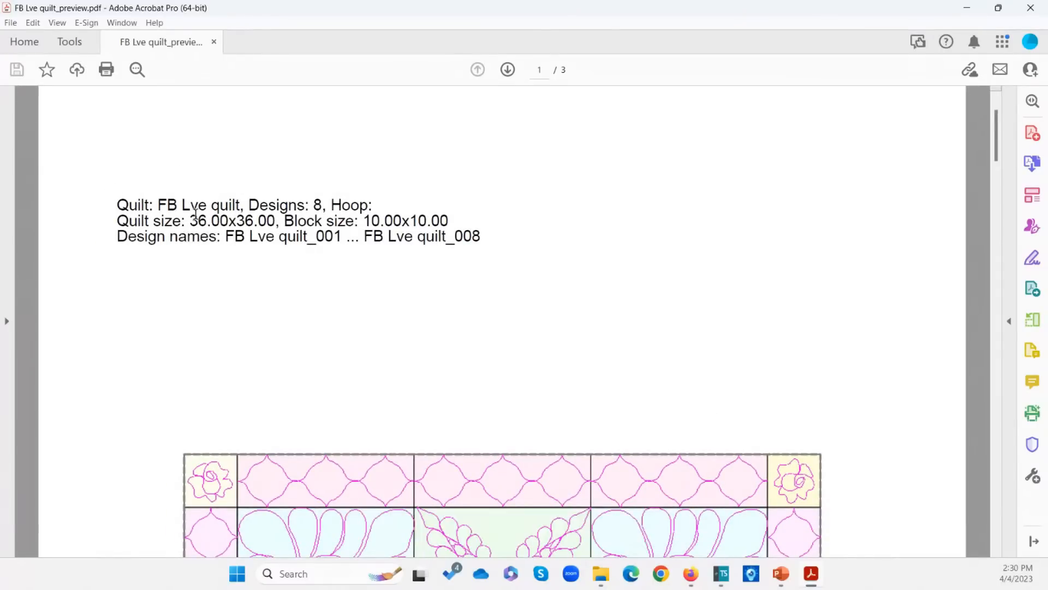
scroll(419, 240, "down", 3)
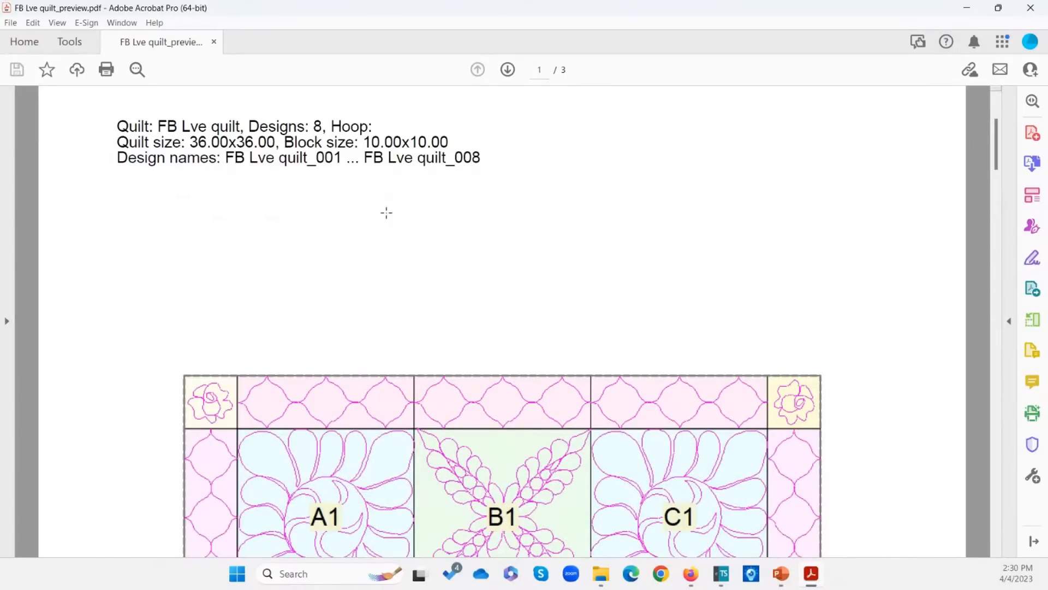
scroll(387, 213, "down", 5)
scroll(400, 229, "down", 3)
scroll(407, 233, "down", 1, "ctrl")
scroll(408, 235, "down", 3)
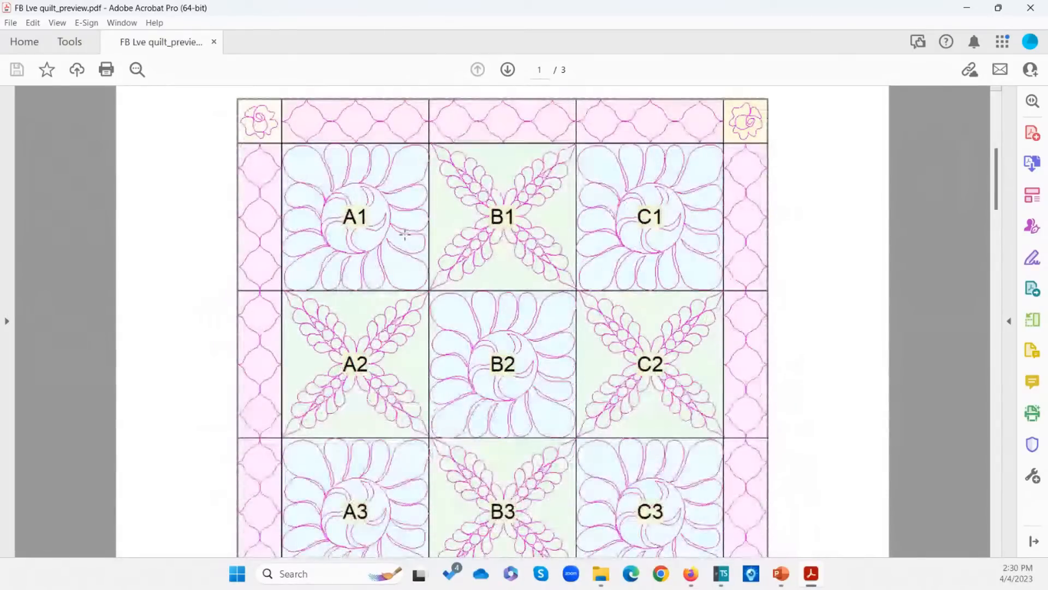
Step: Examine the whole quilt layout on page 1 and the stitching path on page 2, marking the area around blocks B1 through C2
scroll(416, 241, "down", 2)
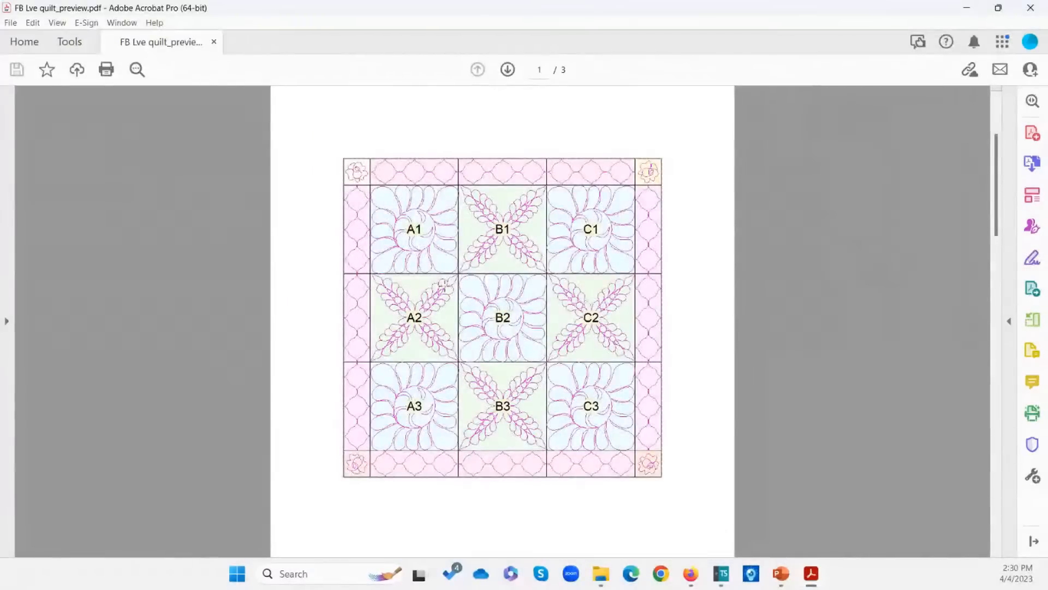
scroll(482, 324, "down", 20)
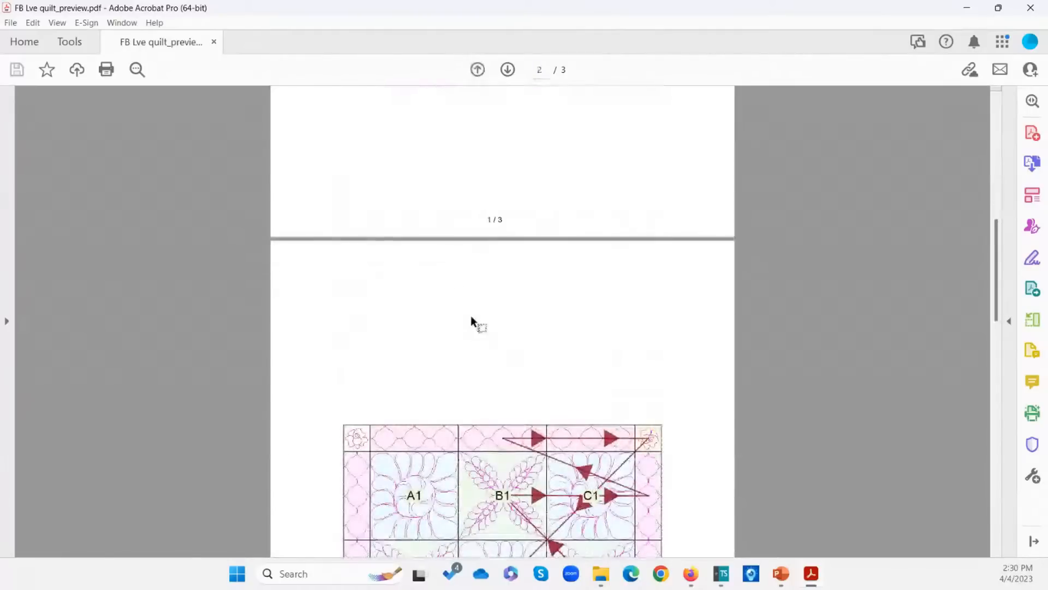
scroll(469, 317, "down", 3)
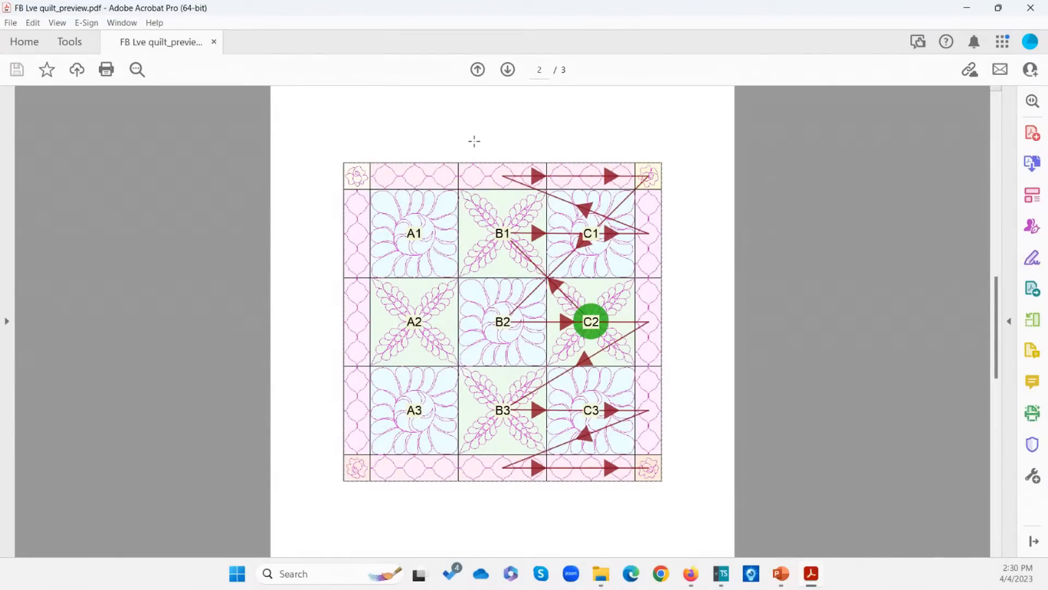
left_click_drag(473, 142, 703, 375)
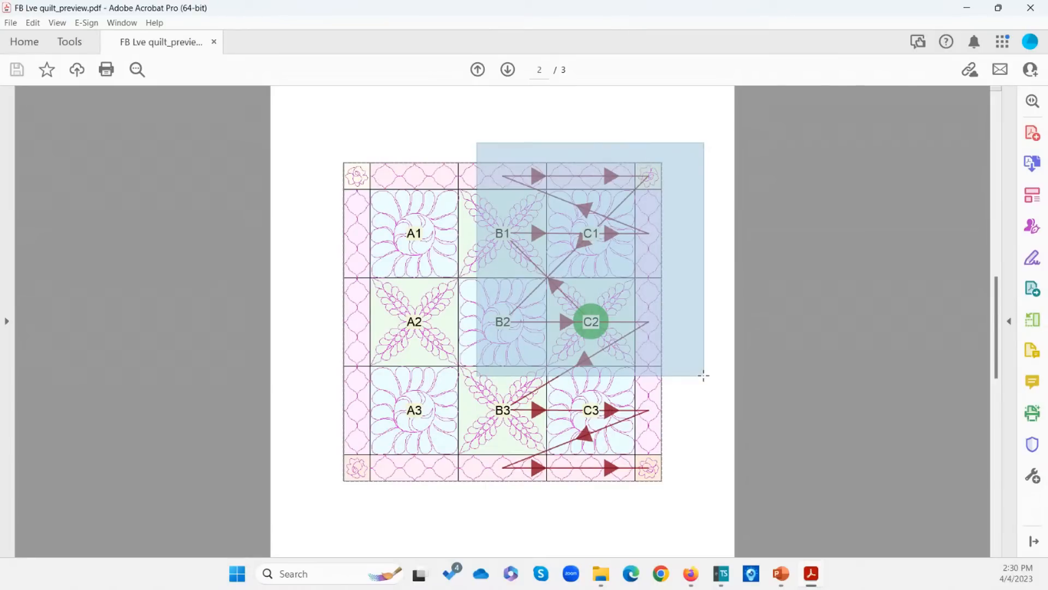
left_click_drag(704, 376, 703, 376)
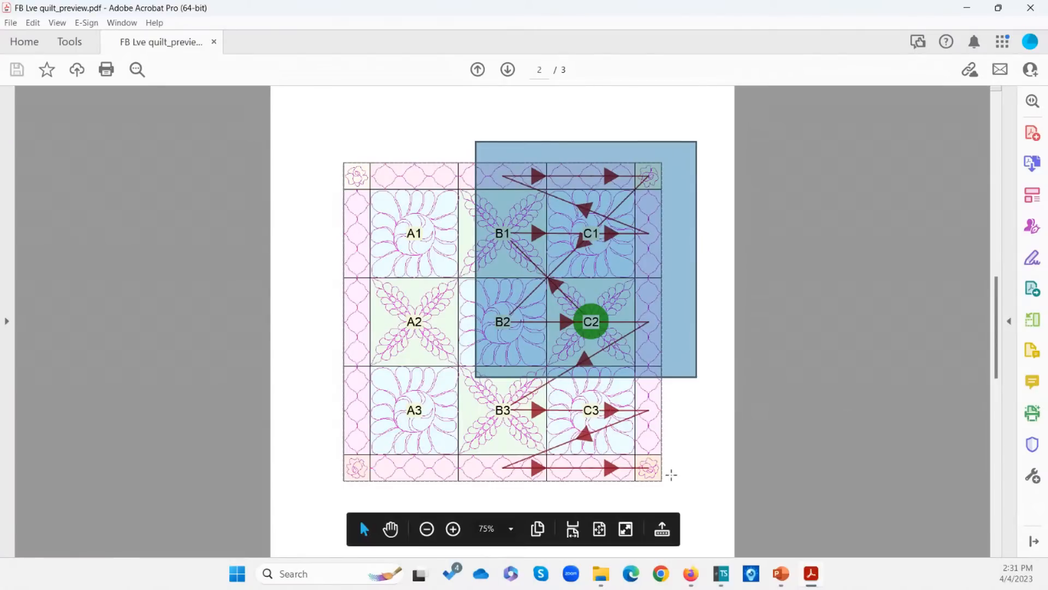
Step: Examine the rotated quilt's stitching path on page 3 of the preview PDF and close the document
scroll(760, 395, "down", 10)
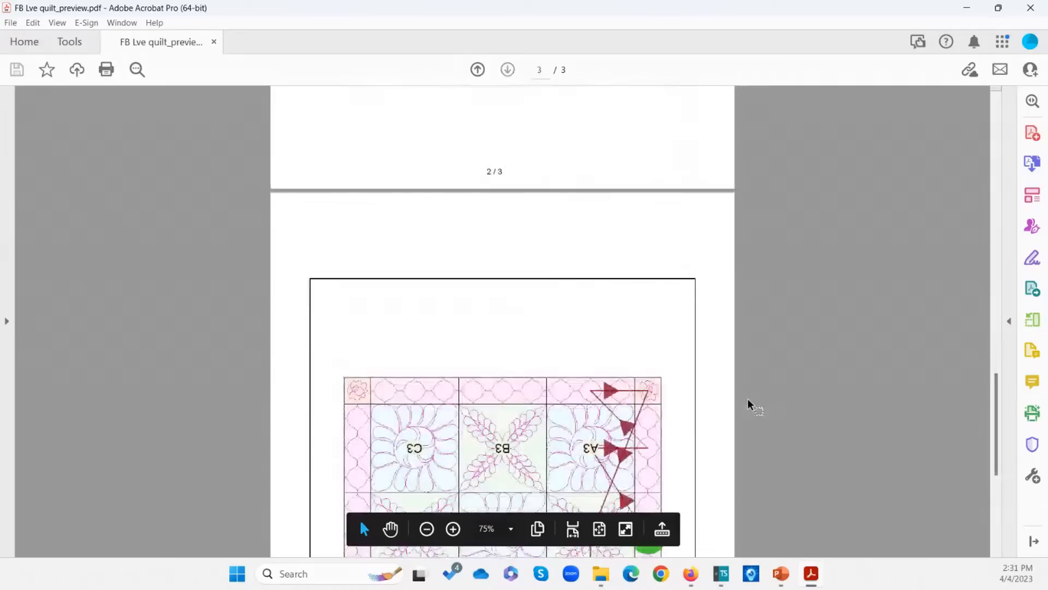
scroll(749, 393, "down", 4)
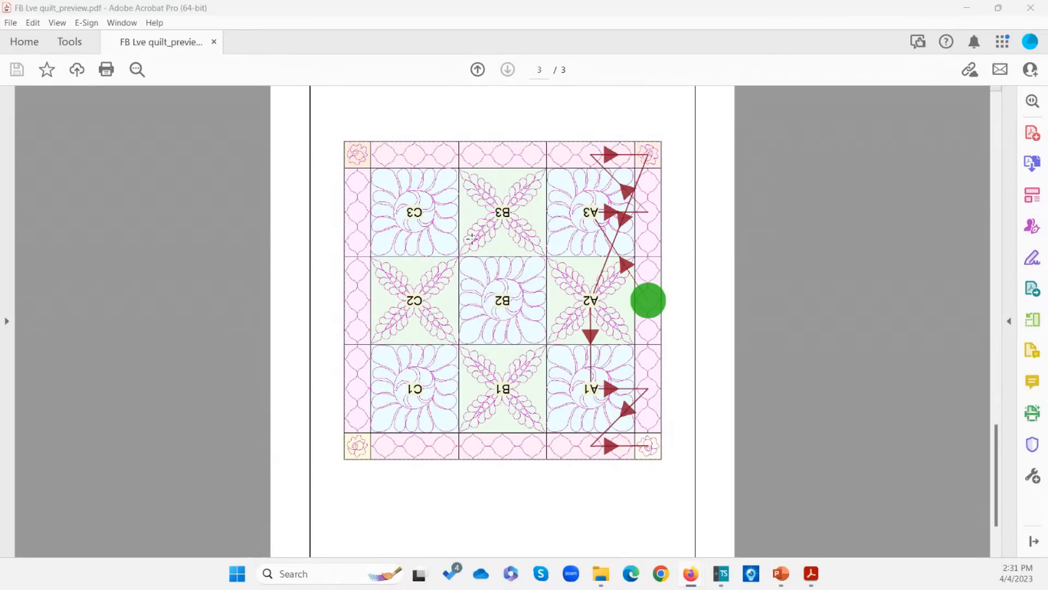
left_click(1025, 9)
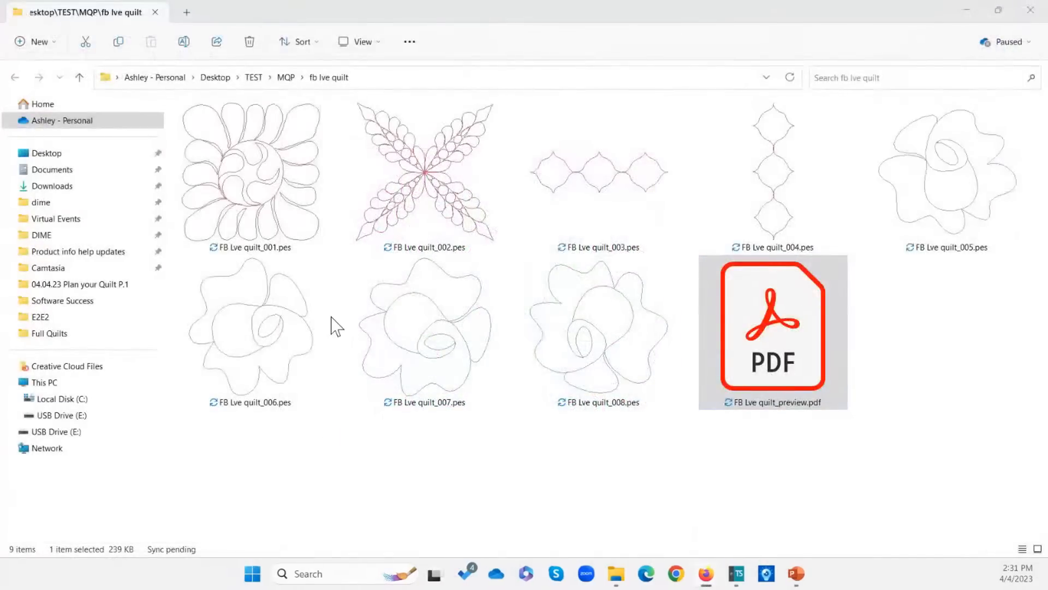
Step: Switch to Embroidery Tool Shed and select the feather design in block B2 of the quilt layout
left_click(794, 579)
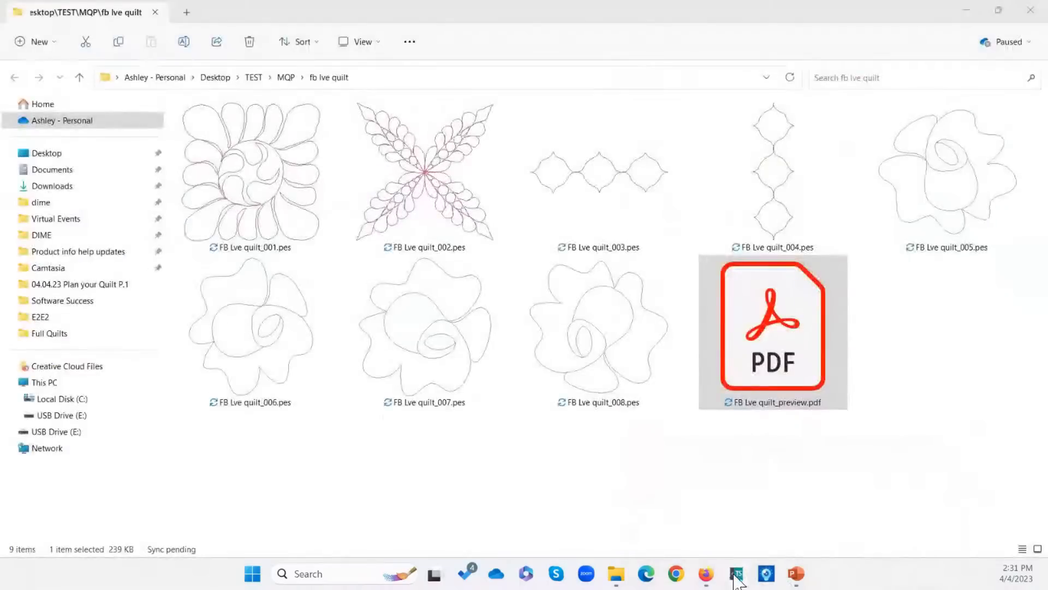
left_click(737, 573)
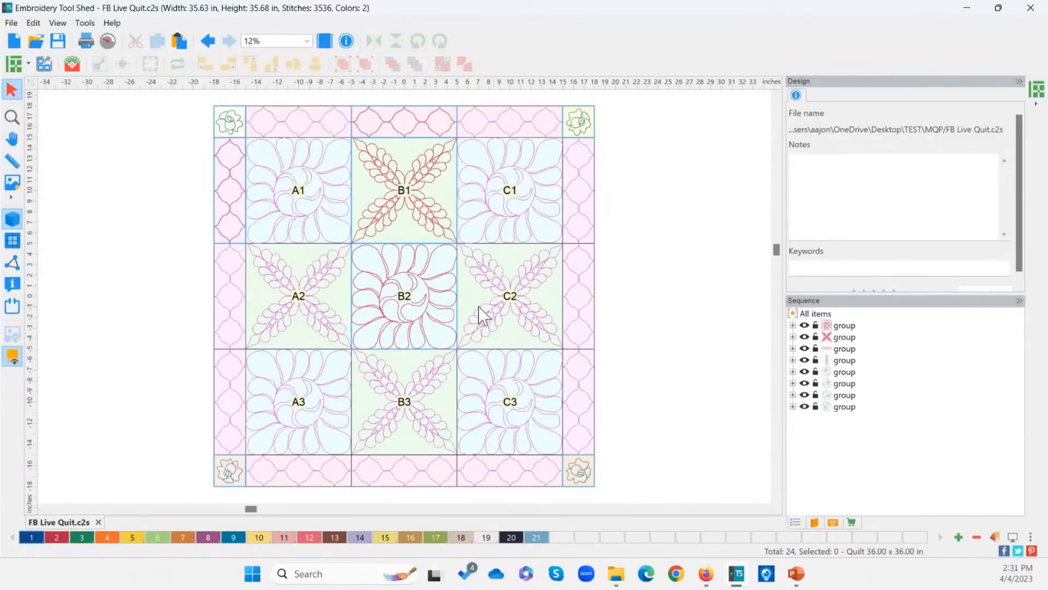
left_click(410, 311)
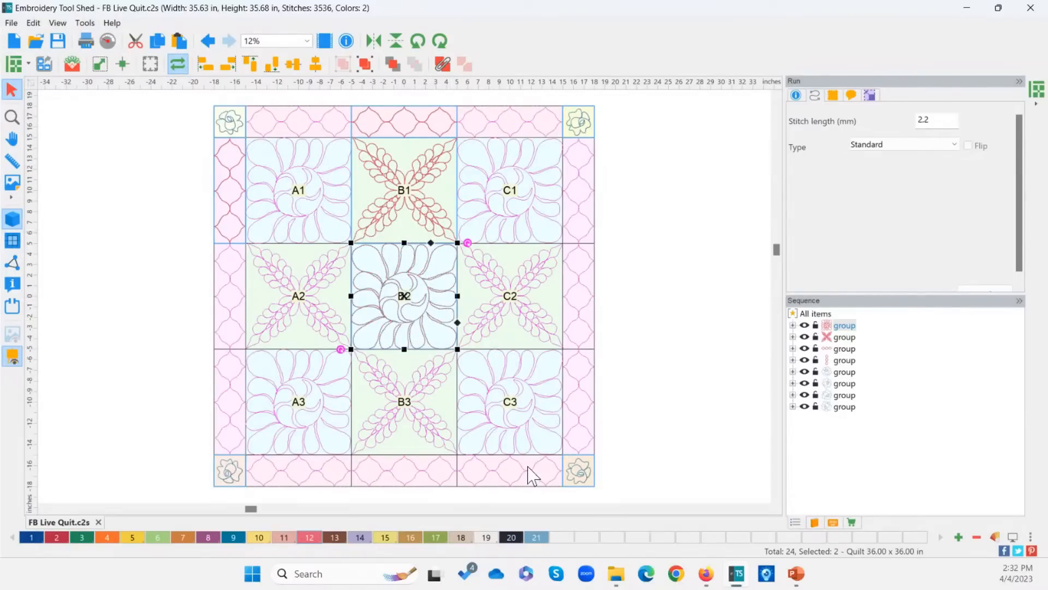
Step: Open FB Lve quilt_001.pes from the exported folder in Embroidery Tool Shed and select its 502-stitch run
mouse_move(616, 576)
left_click(733, 513)
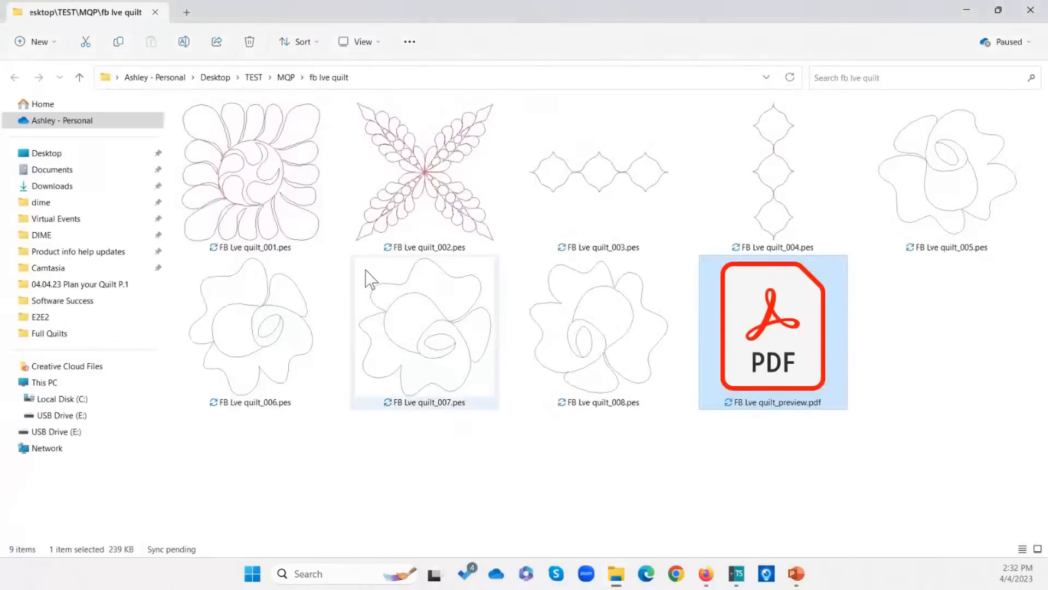
double_click(285, 205)
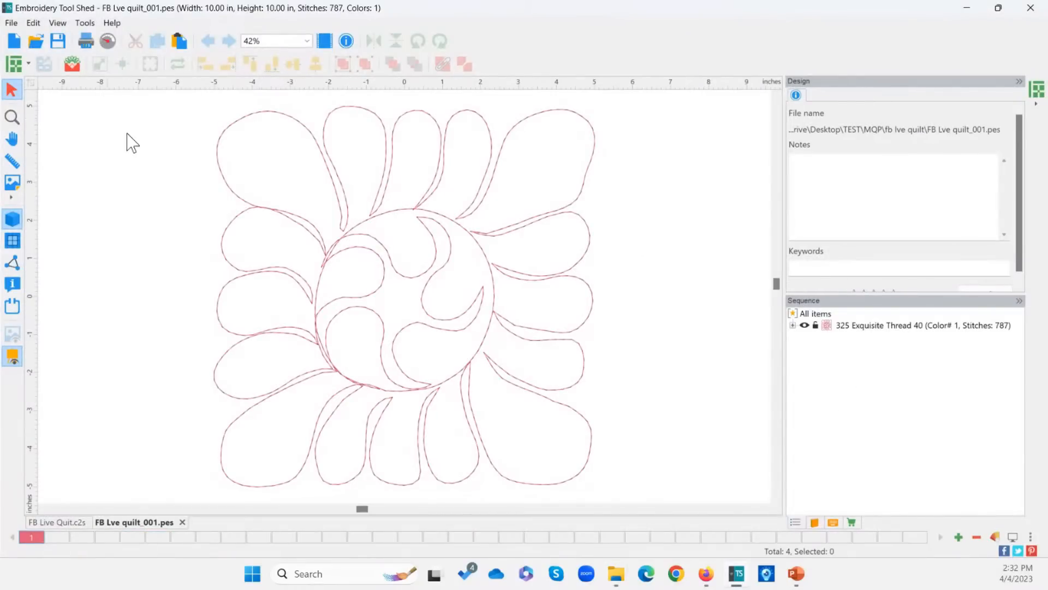
left_click(283, 217)
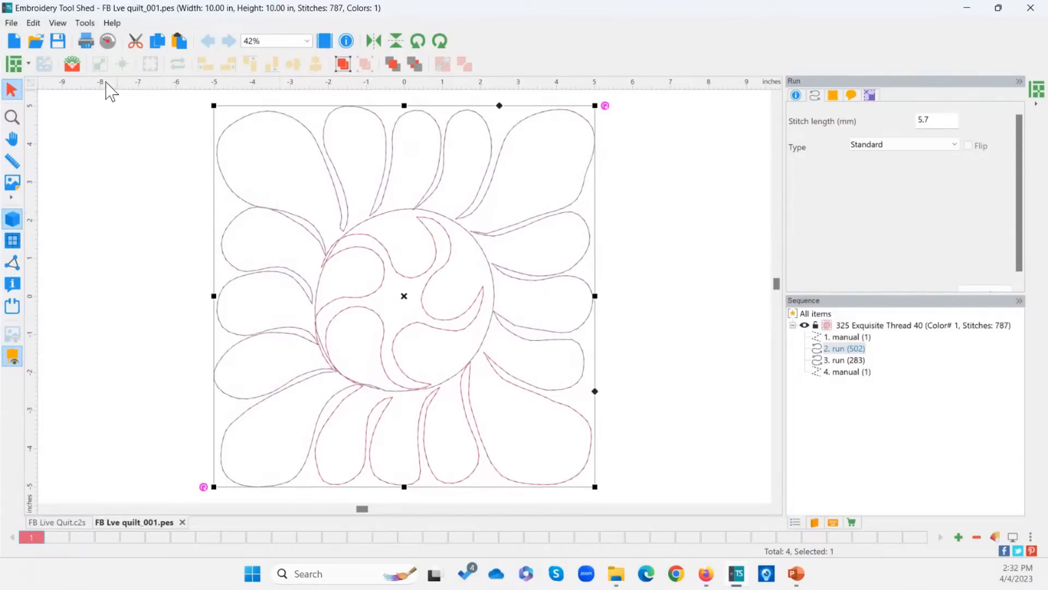
Step: Check the print preview of the feather block, including its print settings with Actual Size and Cross Hairs and its second page, and close it
left_click(86, 42)
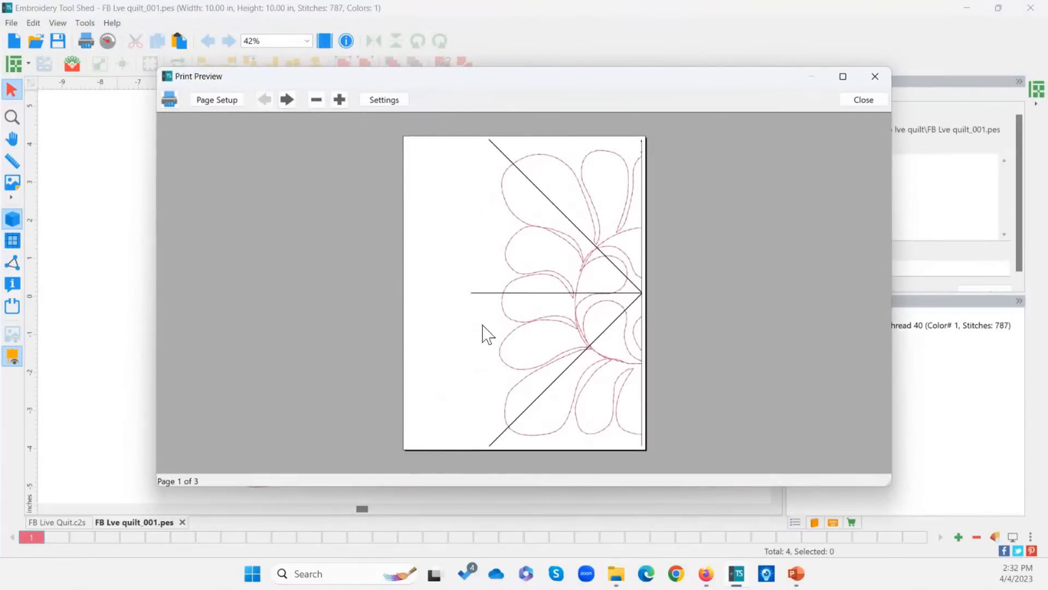
left_click(400, 104)
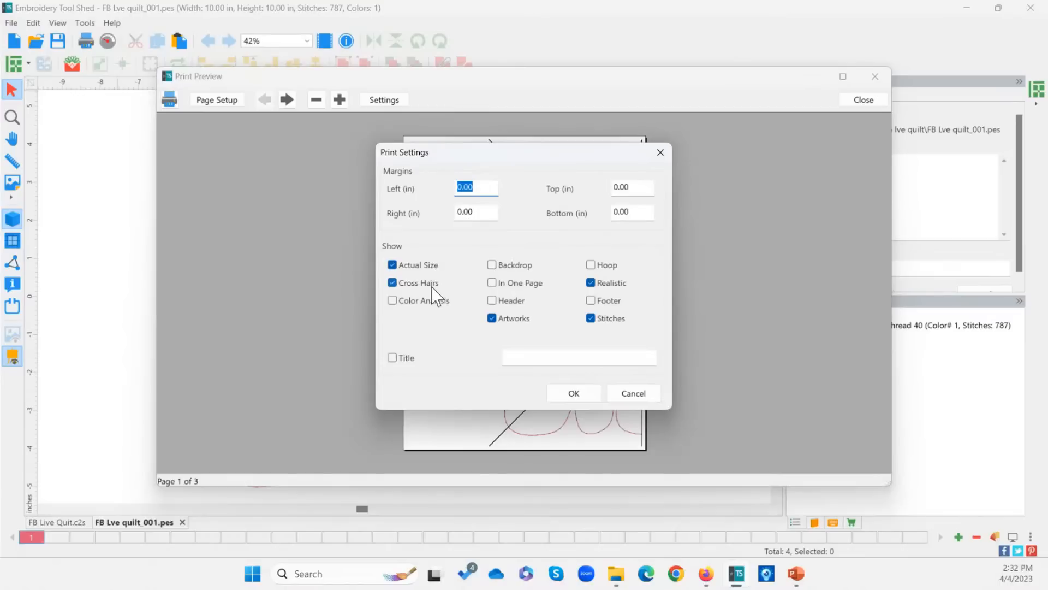
left_click(565, 393)
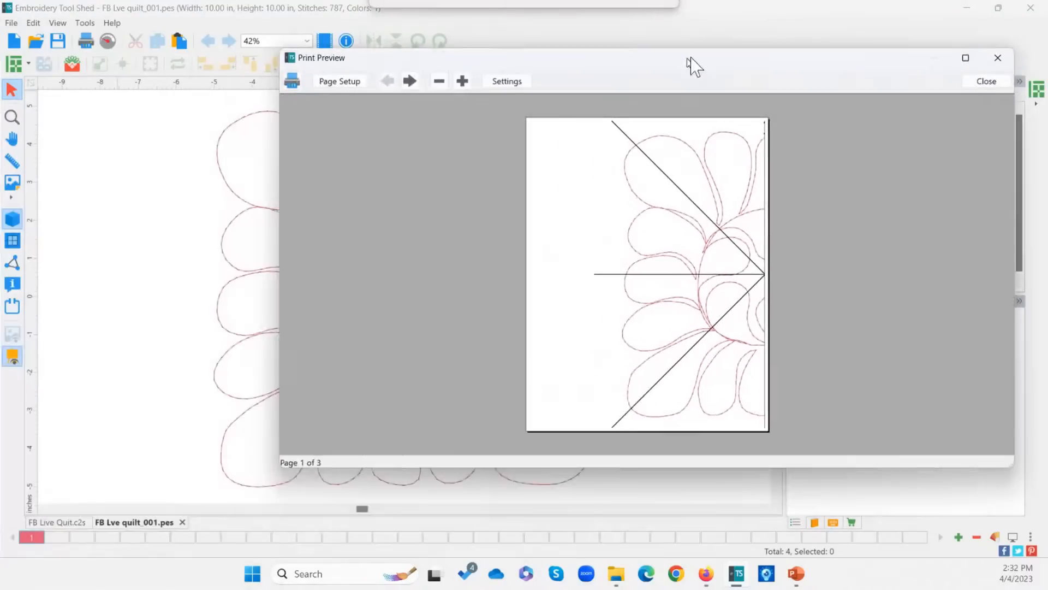
left_click_drag(690, 66, 627, 65)
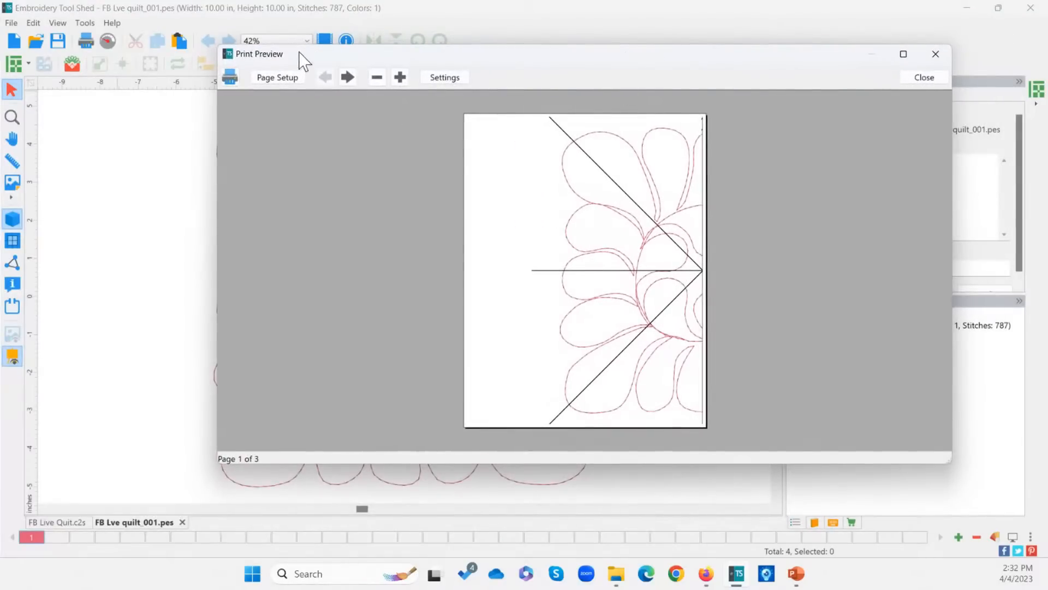
left_click(347, 77)
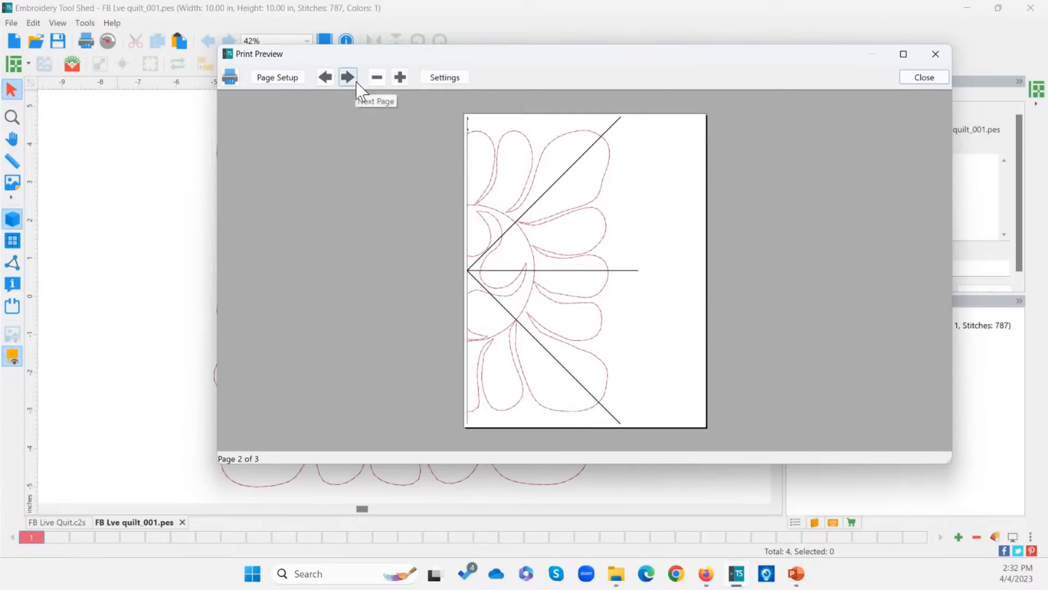
left_click(922, 77)
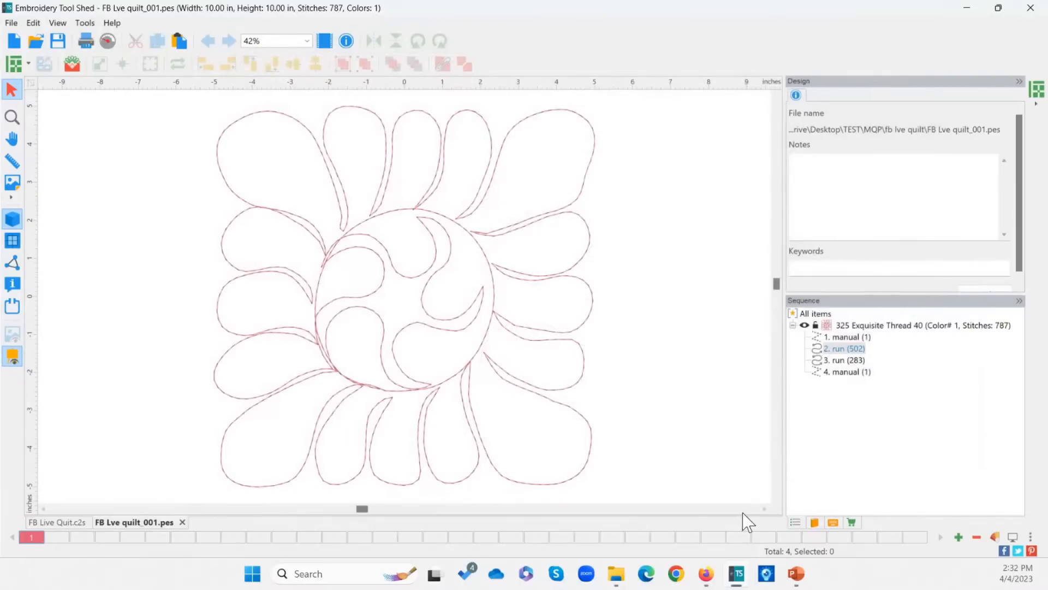
Step: Return to the exported folder in File Explorer and open FB Lve quilt_003.pes in Embroidery Tool Shed
left_click(737, 580)
left_click(444, 197)
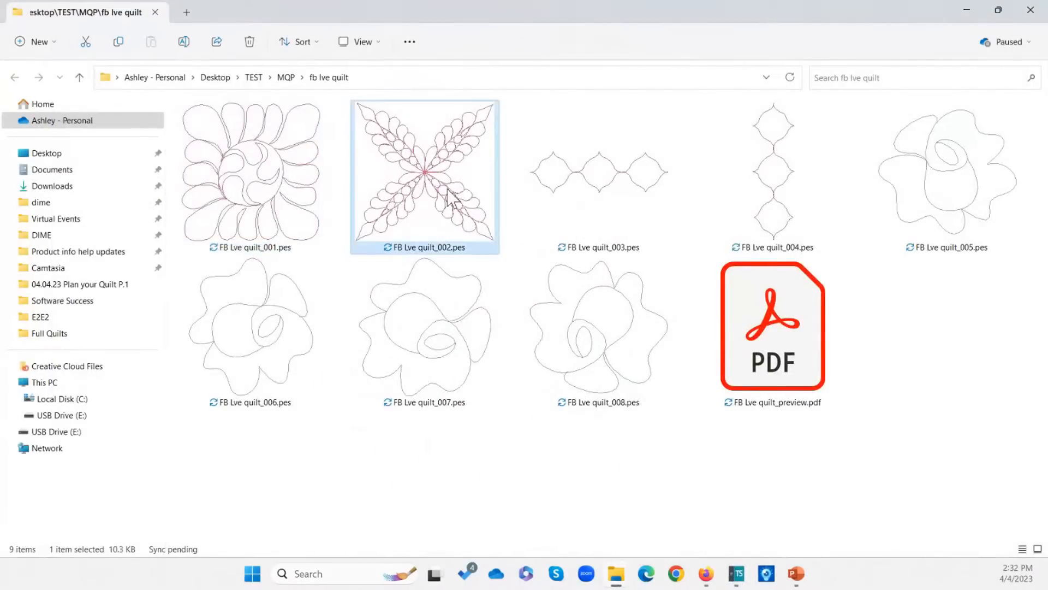
left_click(568, 183)
double_click(602, 188)
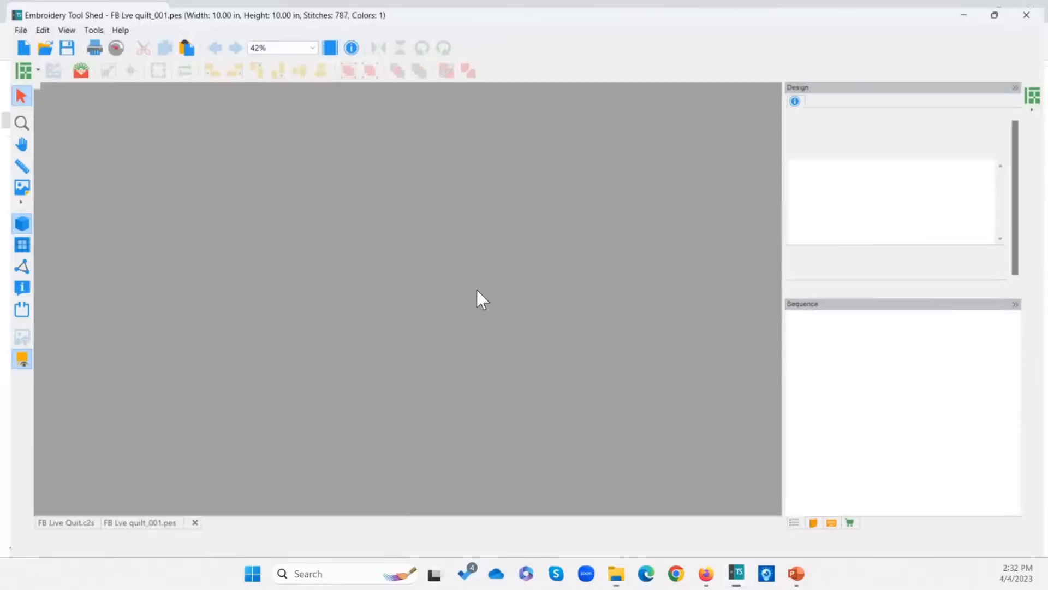
Step: Select the horizontal border design and examine how it splits across pages in the print preview, closing the preview
left_click(188, 214)
left_click(270, 235)
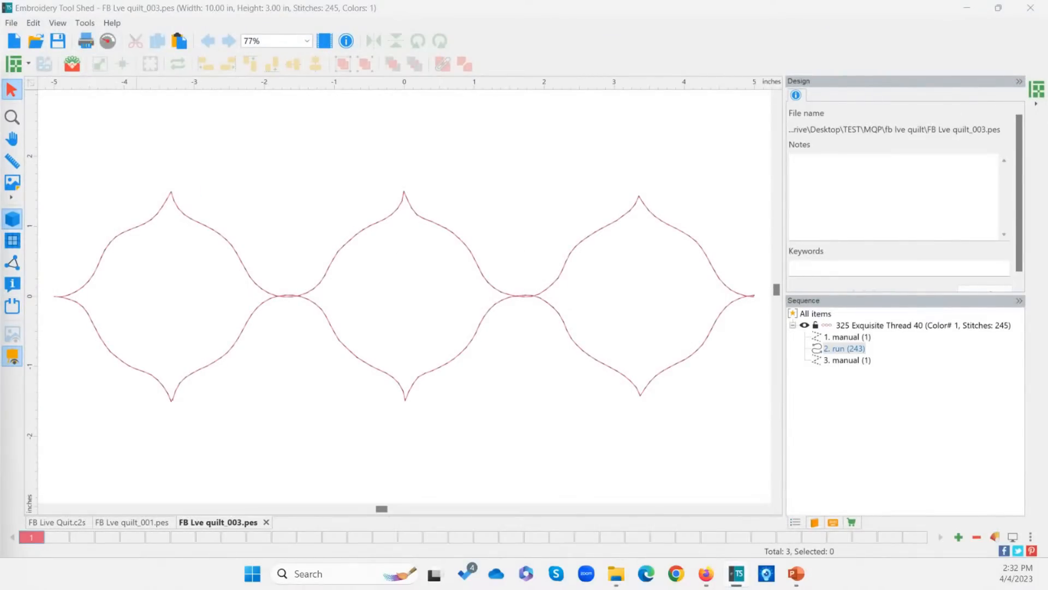
left_click_drag(0, 158, 544, 60)
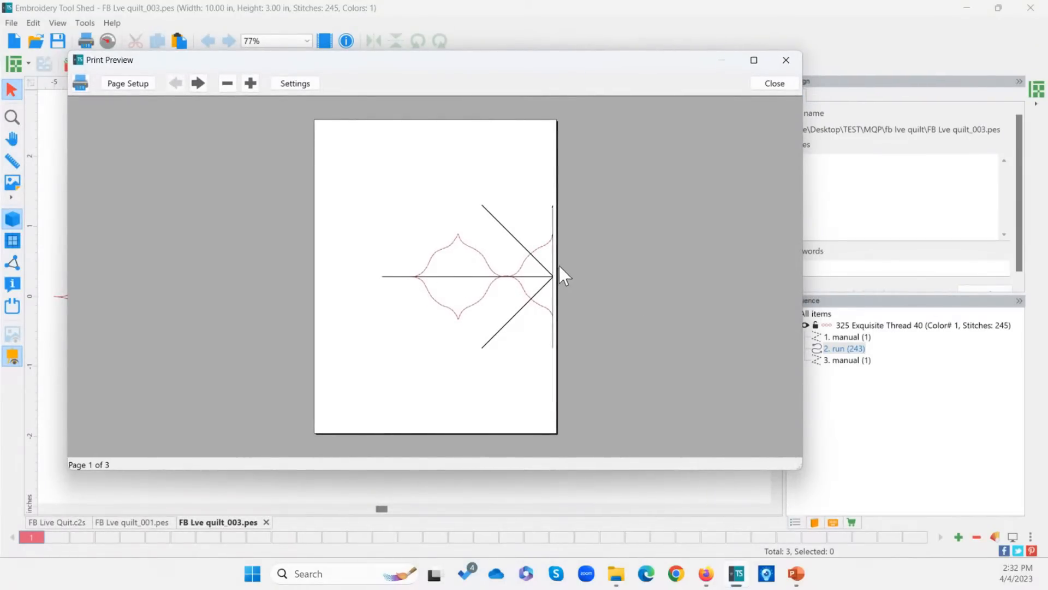
left_click(790, 84)
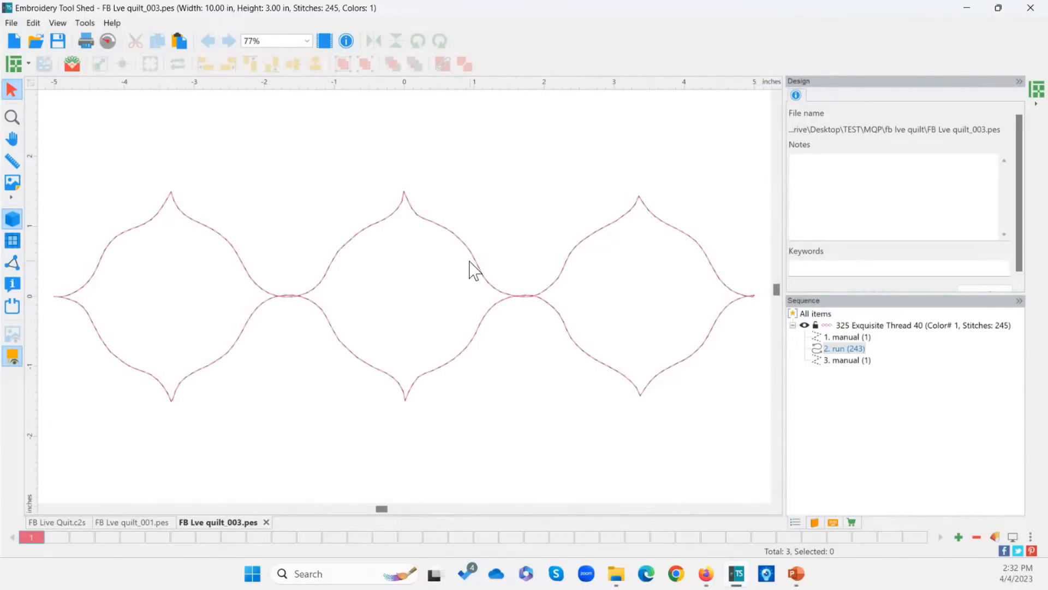
Step: Rotate the border design 90 degrees to stand vertically, check its template in the print preview, and close the preview
left_click(481, 262)
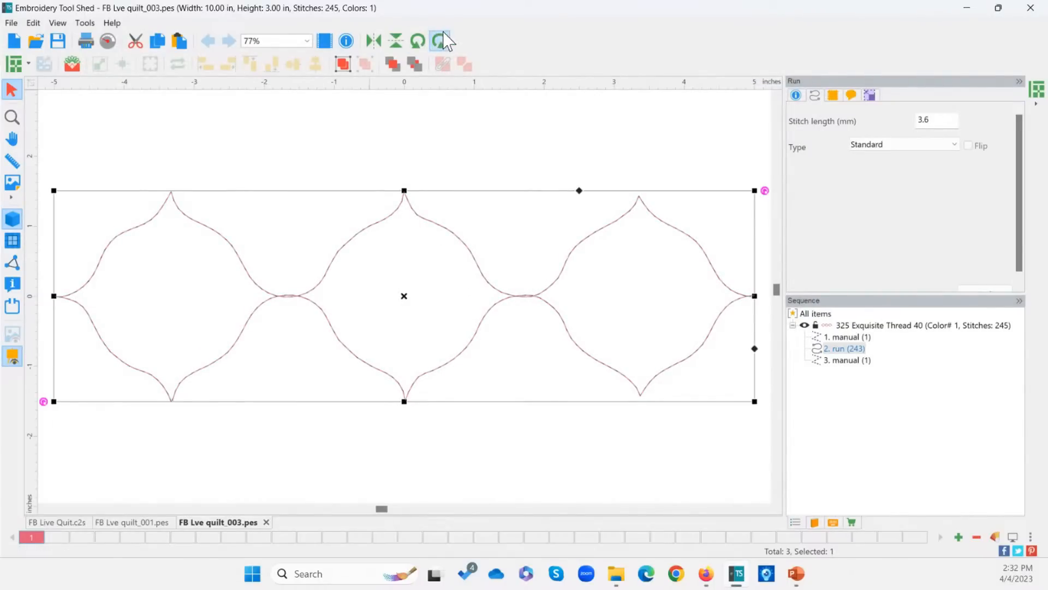
left_click(440, 41)
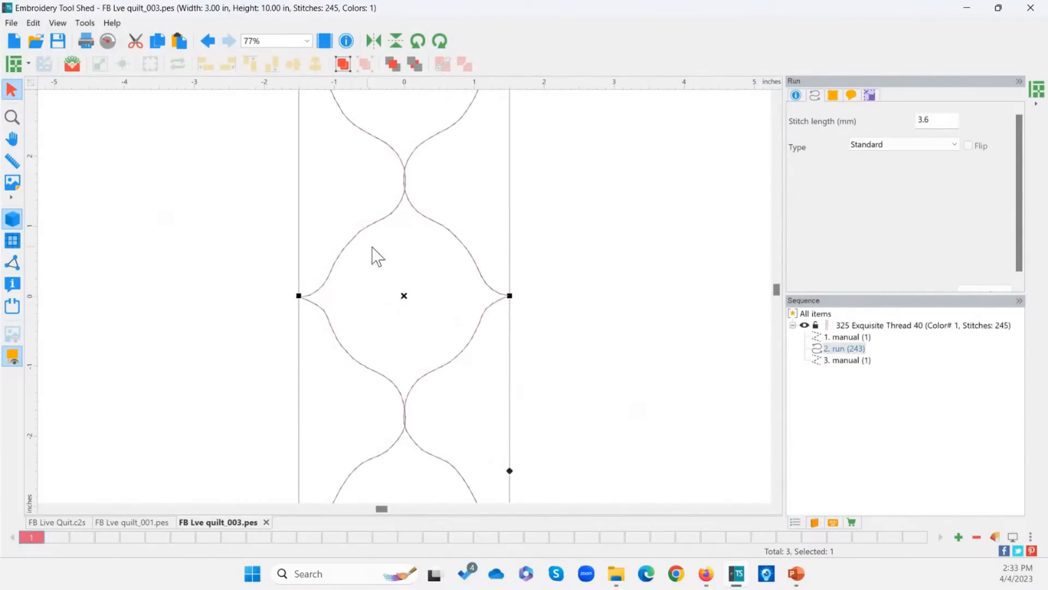
left_click(88, 43)
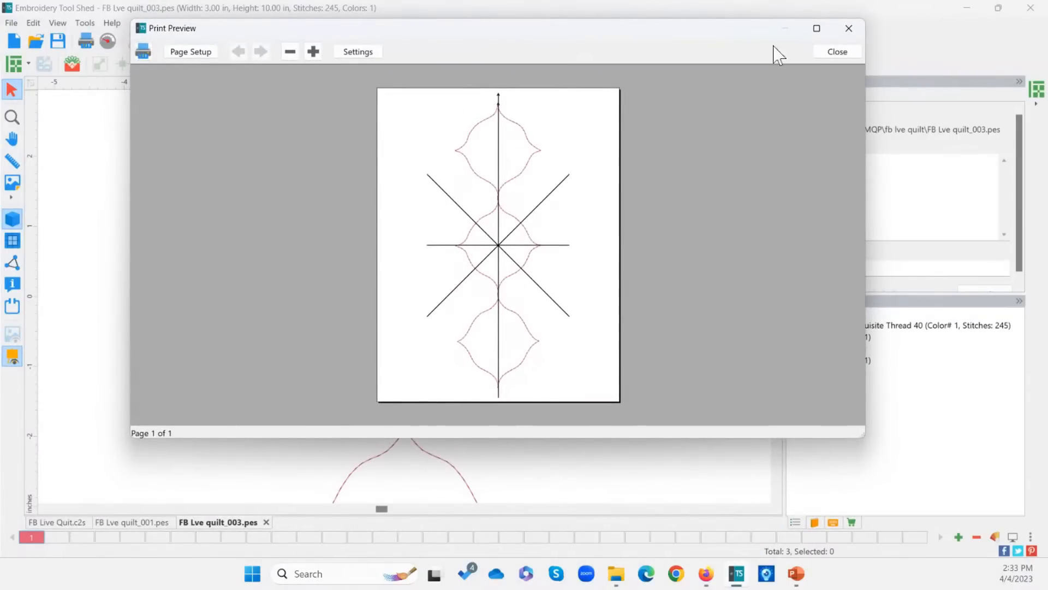
left_click(838, 52)
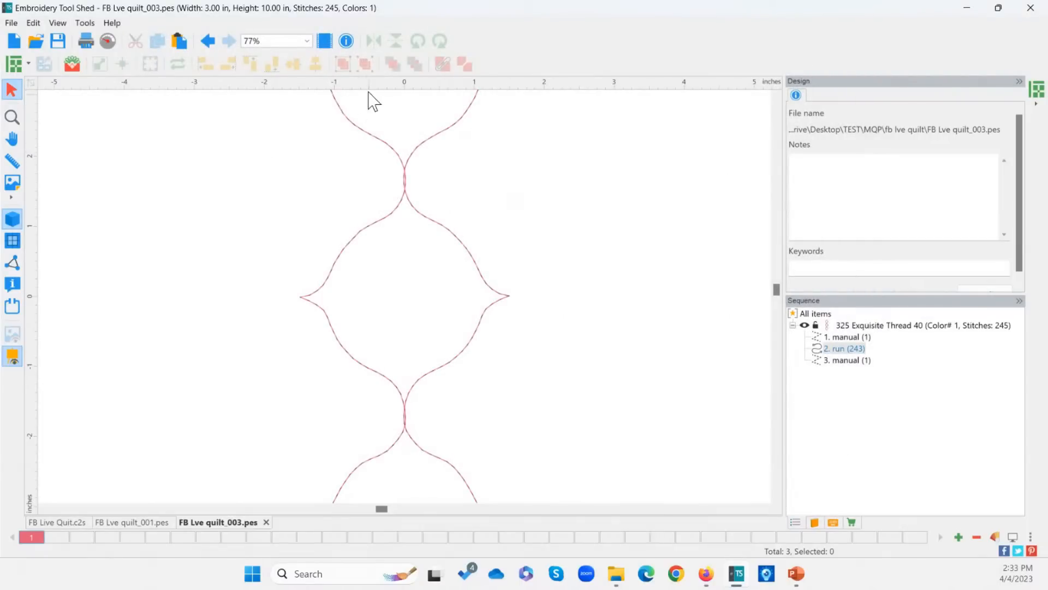
Step: Rotate the border design 90 degrees back to horizontal and select its run again
left_click(358, 129)
left_click(417, 41)
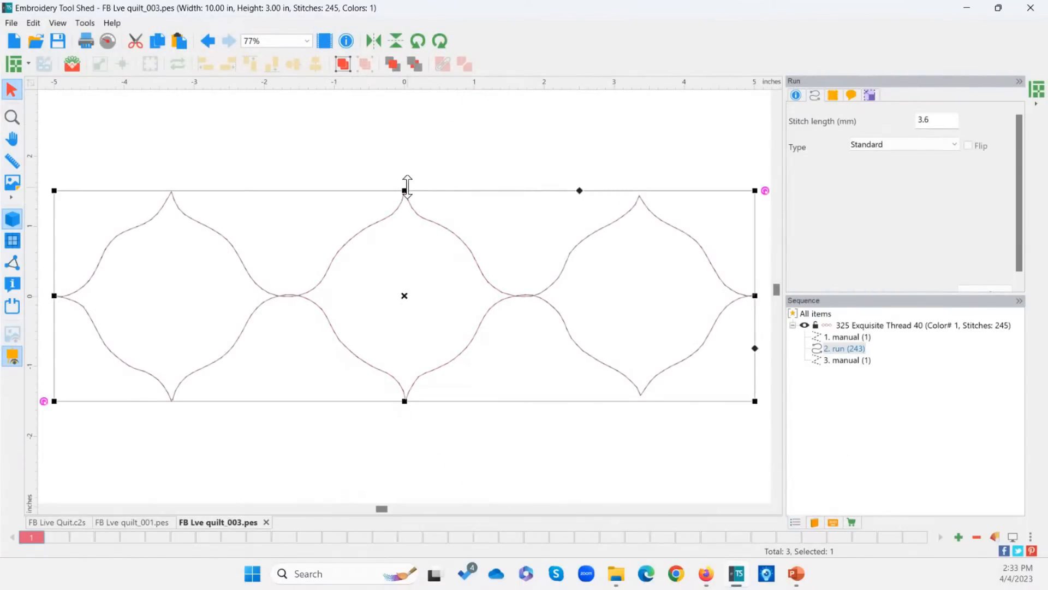
left_click(356, 142)
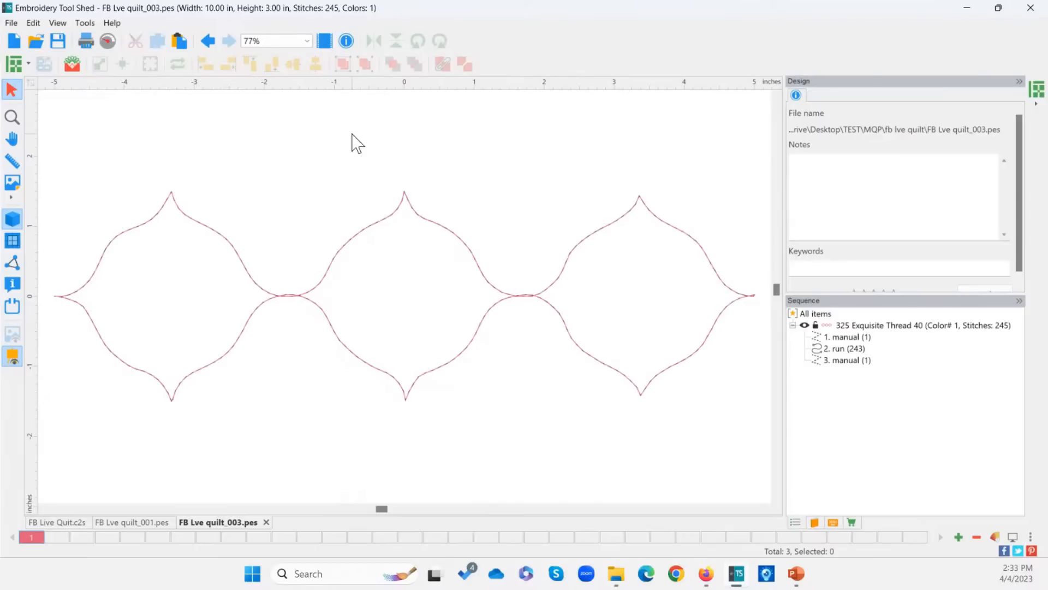
left_click(358, 237)
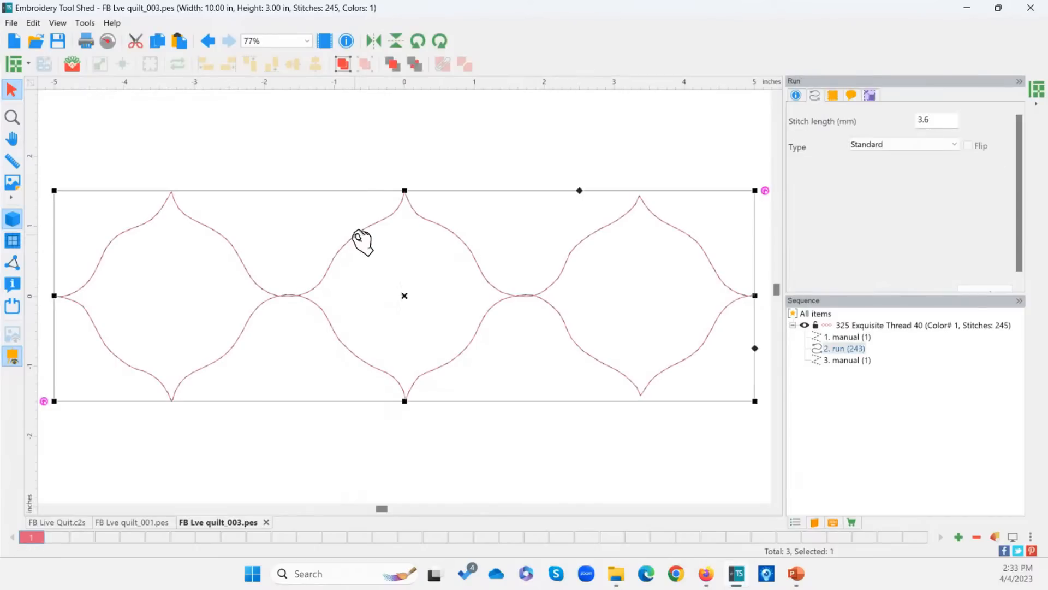
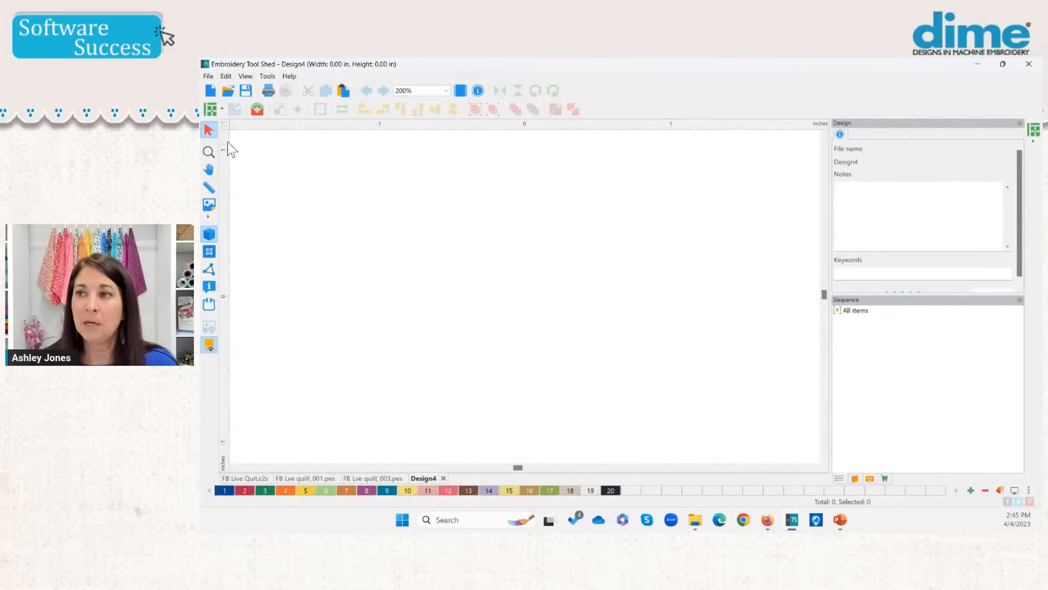
Step: Look at the open FB Lve quilt_003.pes design and bring up the FB Live Quit.c2s quilt layout
left_click(377, 478)
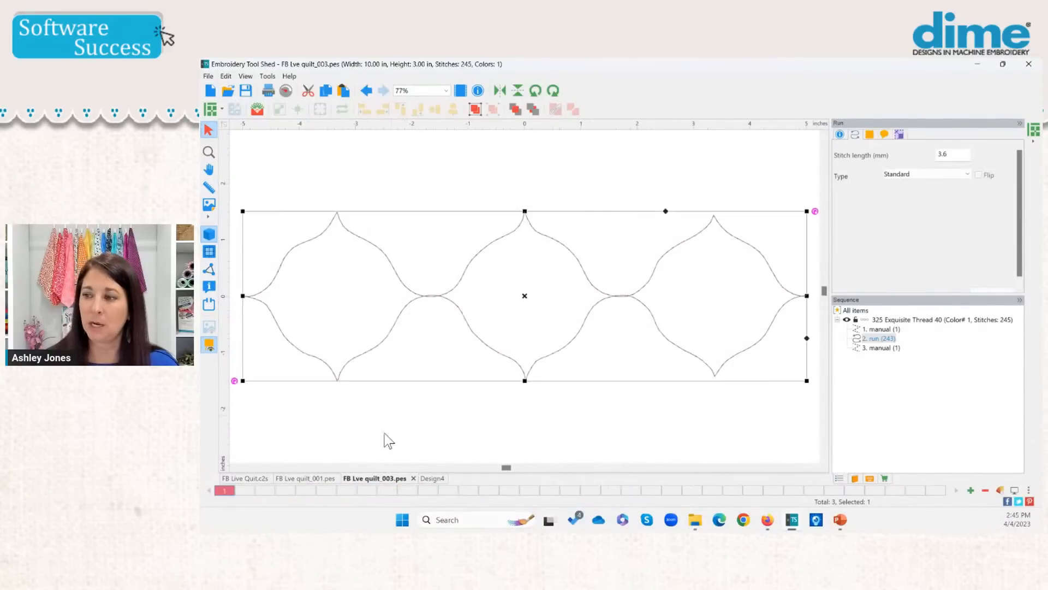
left_click(248, 478)
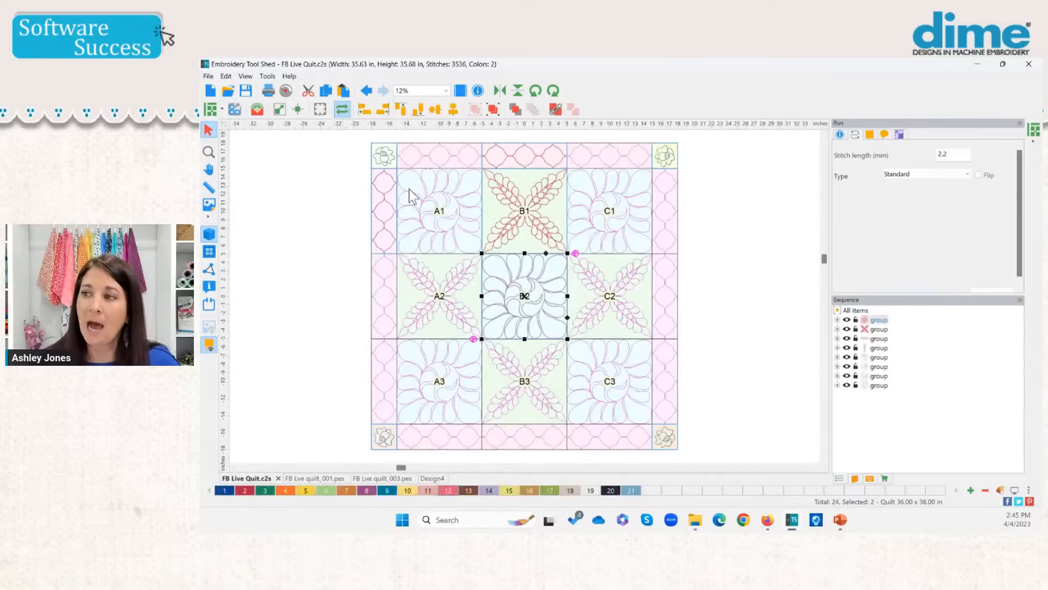
left_click(421, 198)
left_click(511, 197)
left_click(595, 205)
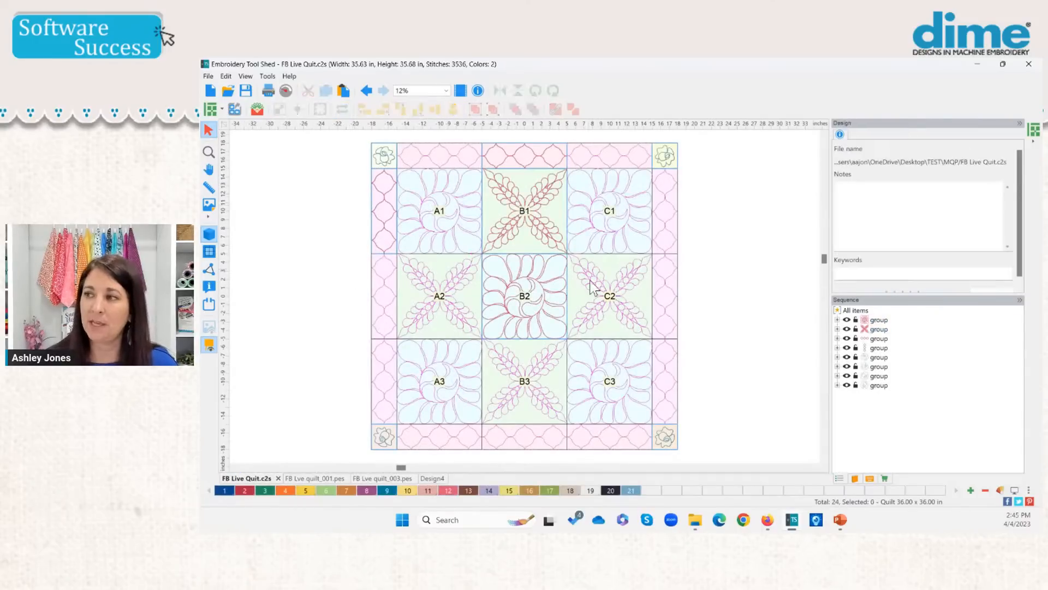
left_click(516, 322)
left_click(424, 298)
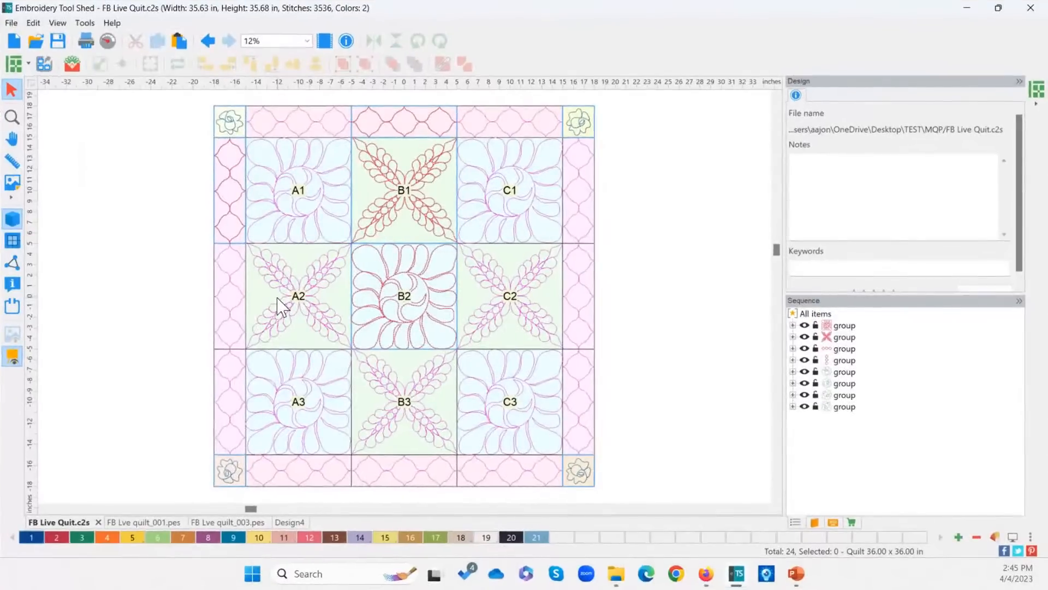
Step: Create a new design and begin a quilt layout with the quilt height set to 45 in
left_click(15, 42)
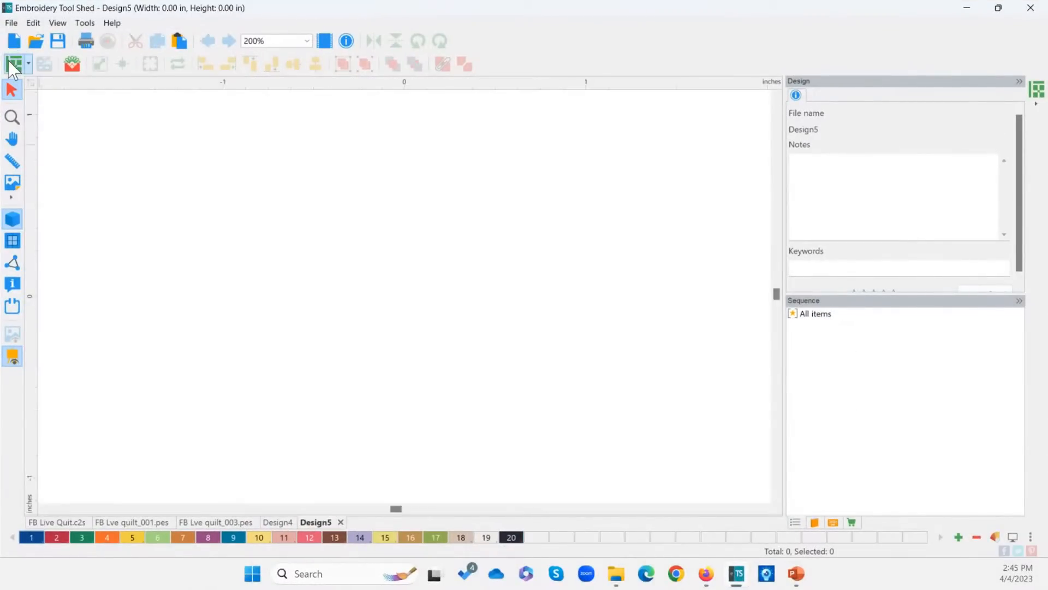
left_click(9, 64)
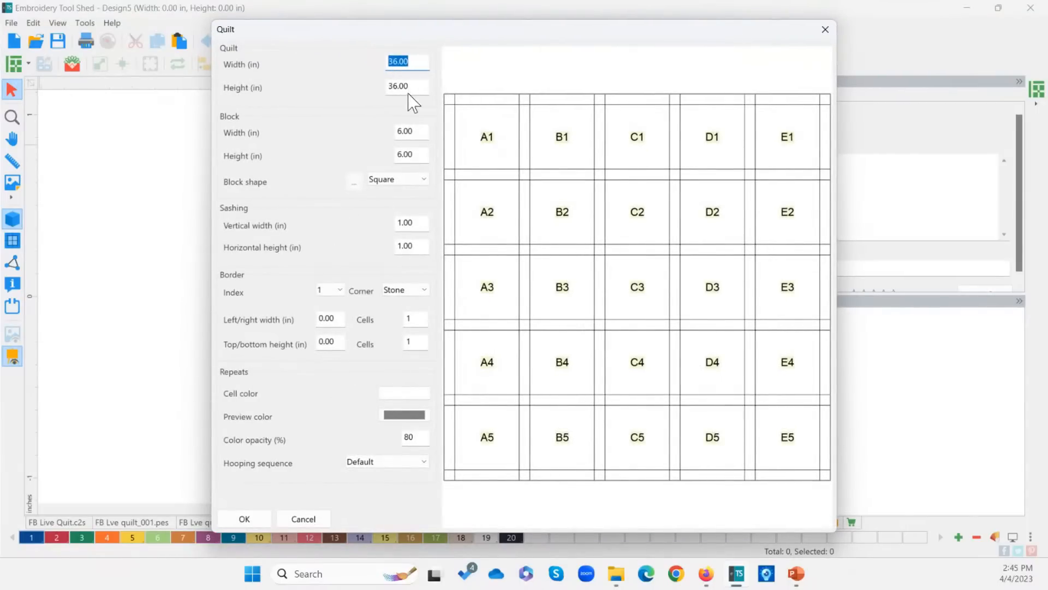
key("Tab")
type("45")
key("Tab")
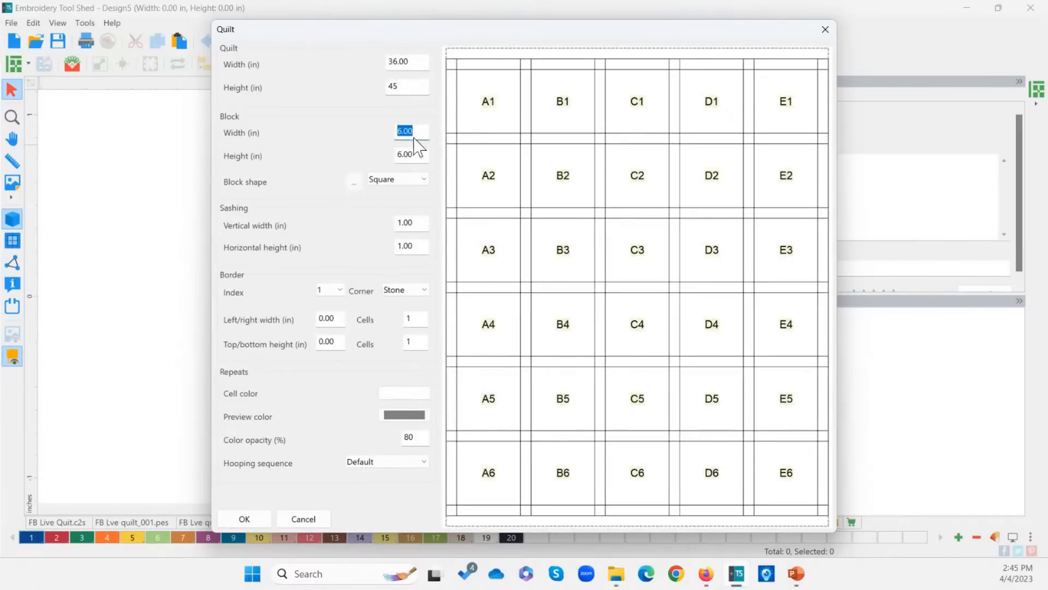
Step: Set the quilt's vertical sashing width and horizontal sashing height to 0
double_click(409, 223)
key("ctrl+a")
type("0")
double_click(410, 246)
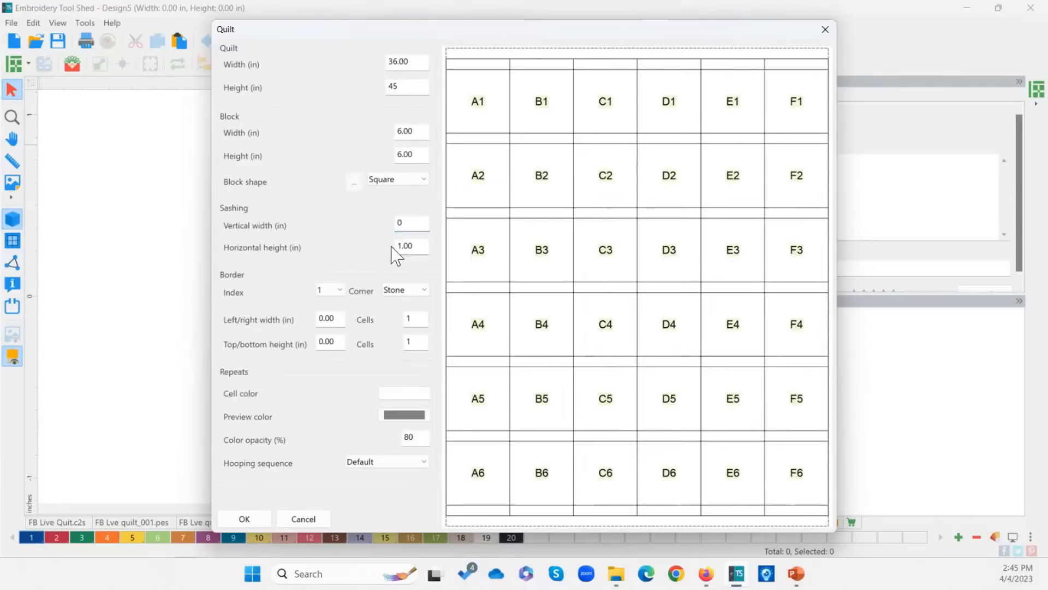
key("ctrl+a")
type("0")
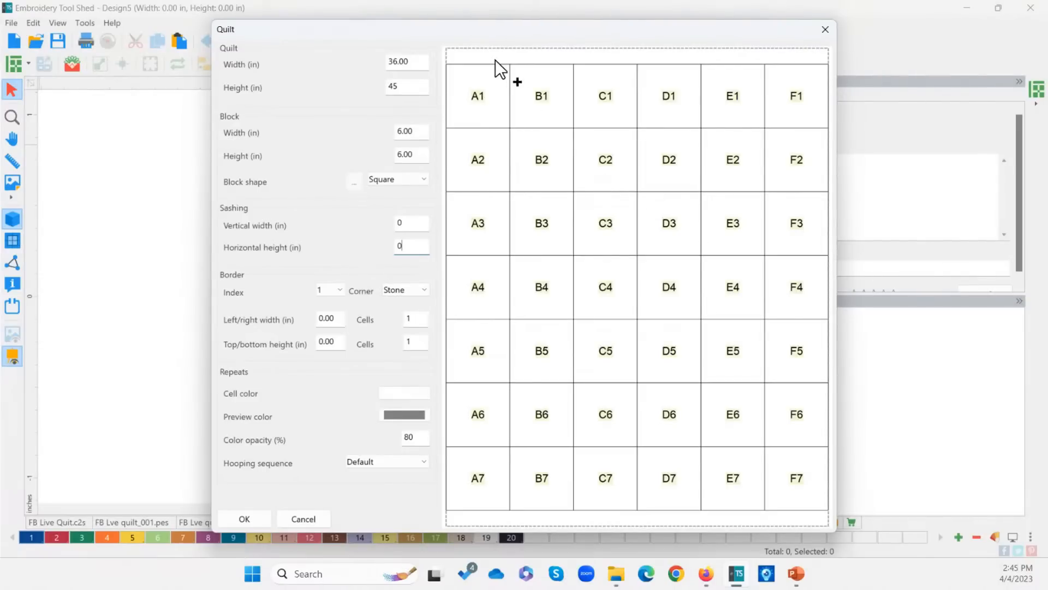
Step: Change the block shape to Rectangle and set the blocks to 7 in wide by 11 in high
left_click(409, 154)
left_click(409, 180)
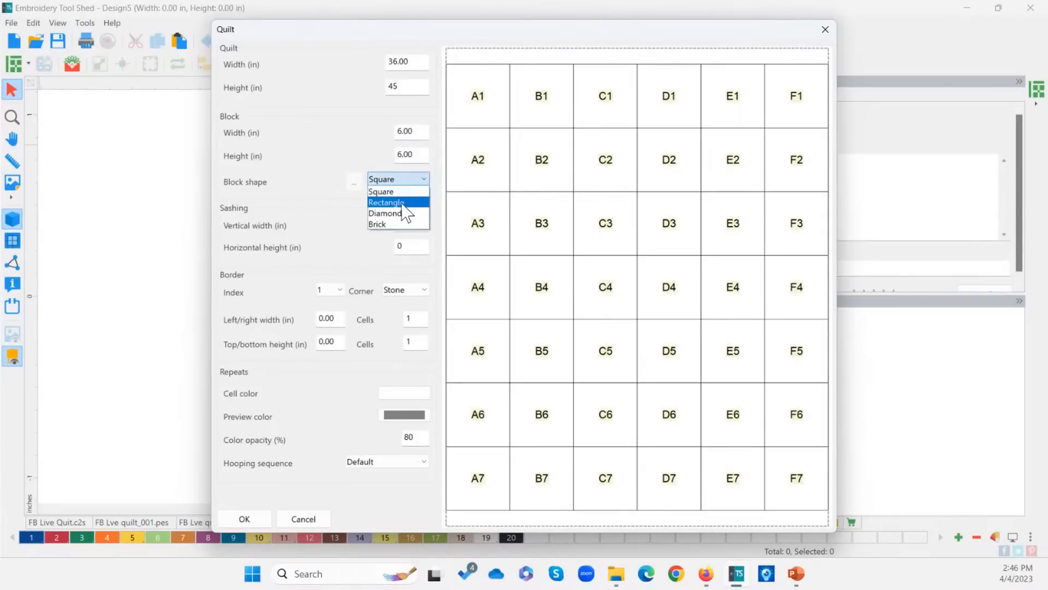
left_click(402, 201)
left_click_drag(416, 132, 382, 128)
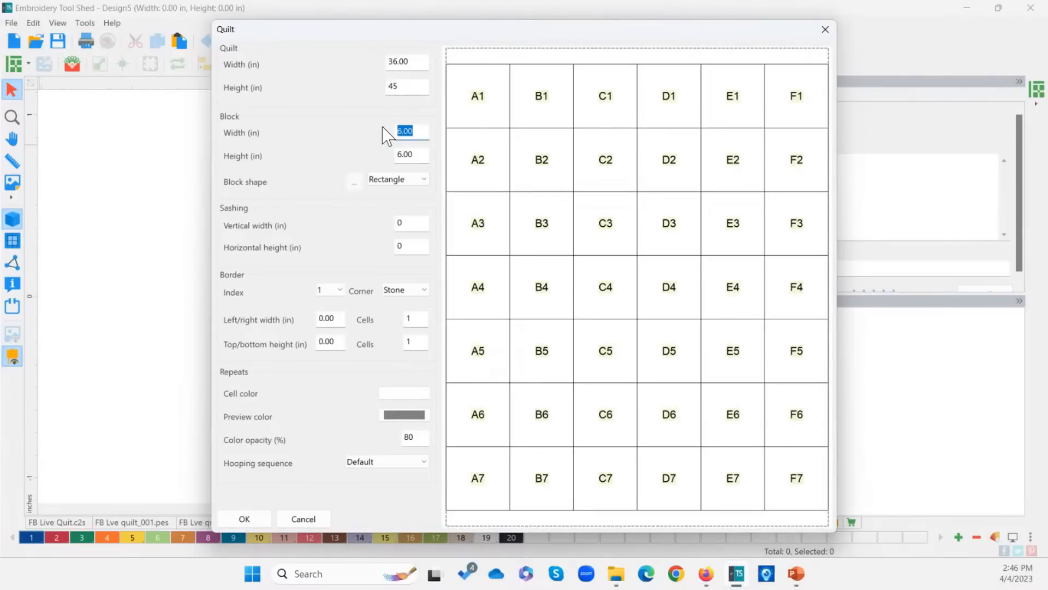
type("7")
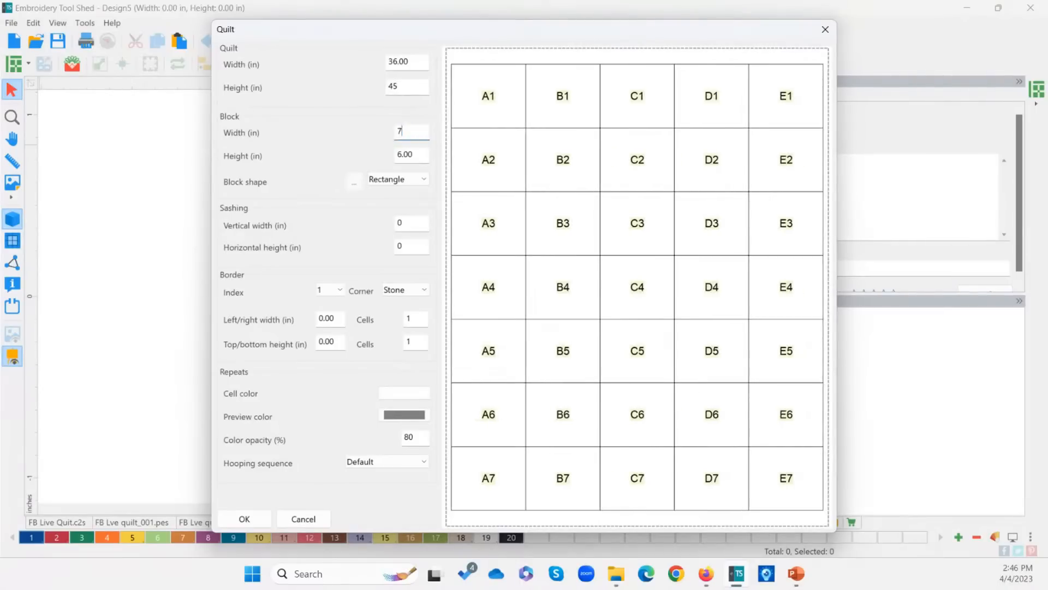
key("Tab")
type("11")
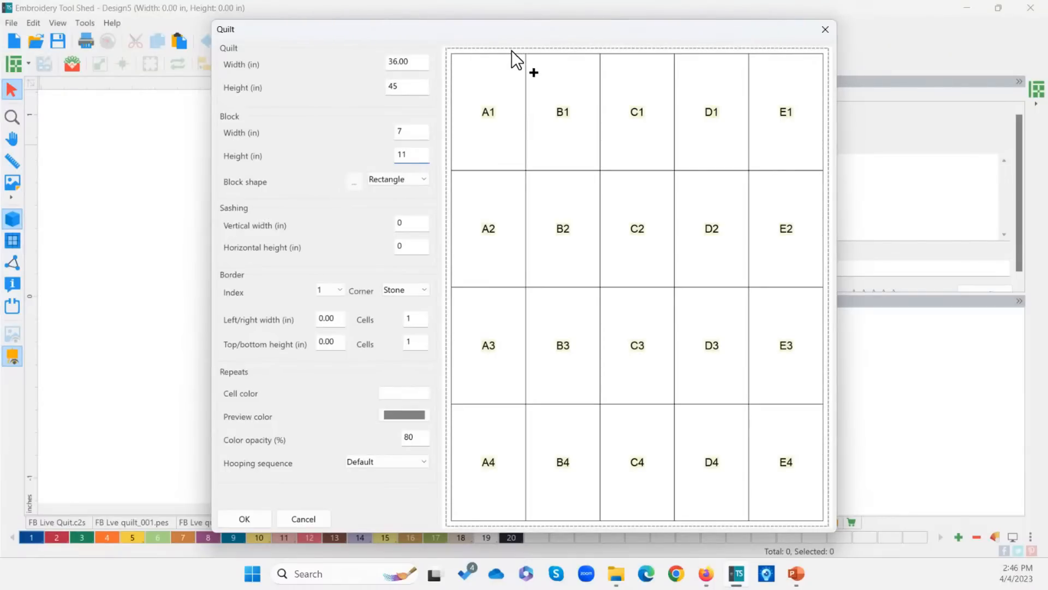
Step: Refine the block size to 7.2 in wide by 11.25 in high, trying a 7.1 in width first
left_click(415, 89)
left_click(417, 133)
type(".1")
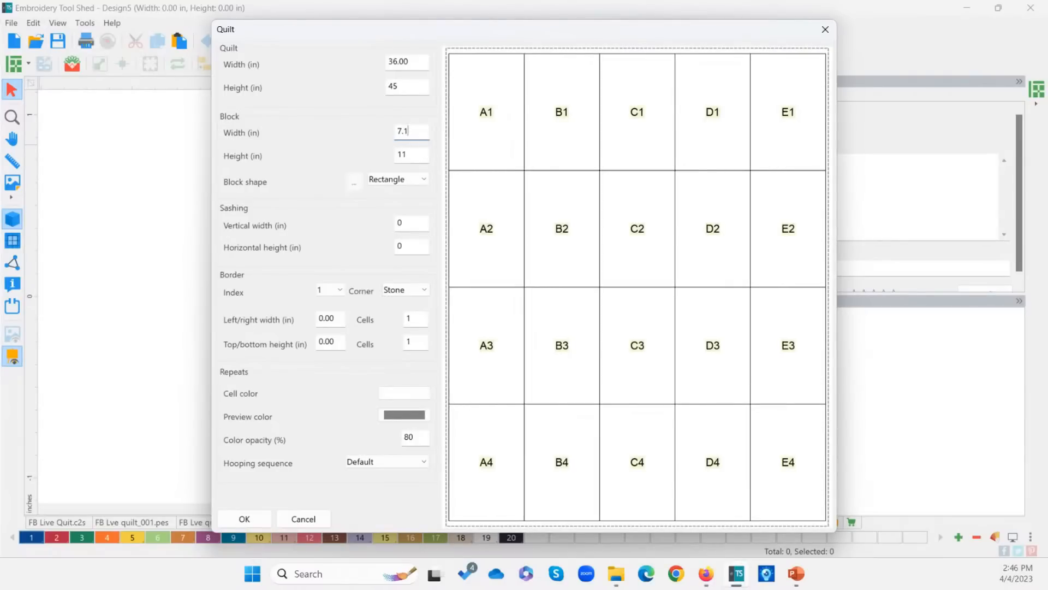
key("BackSpace")
type("2")
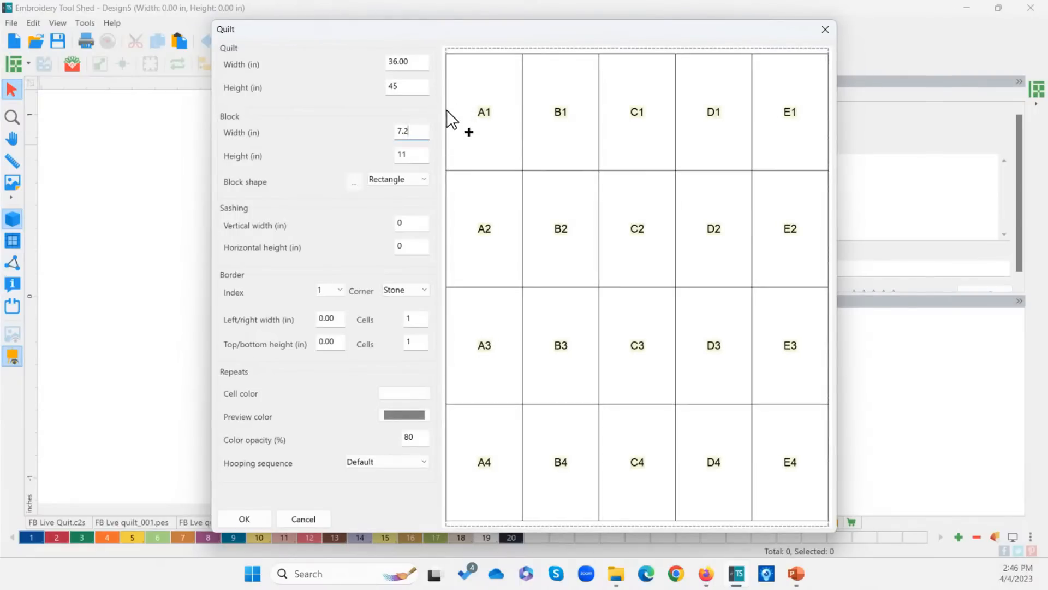
left_click(409, 154)
type(".25")
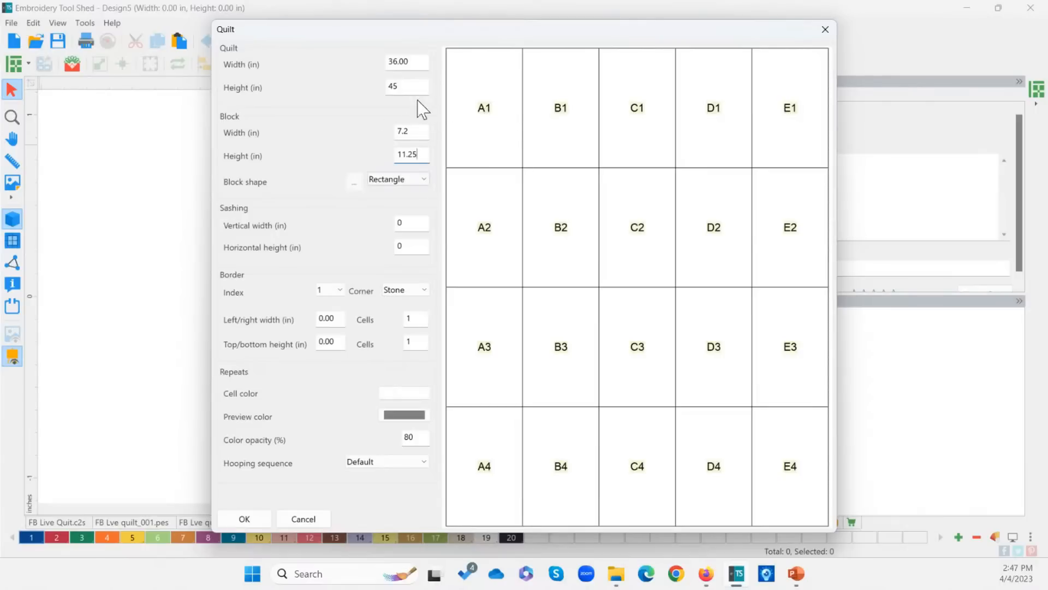
left_click(418, 127)
Step: Choose light cyan as the cell color and fill all the quilt blocks with it
left_click(404, 393)
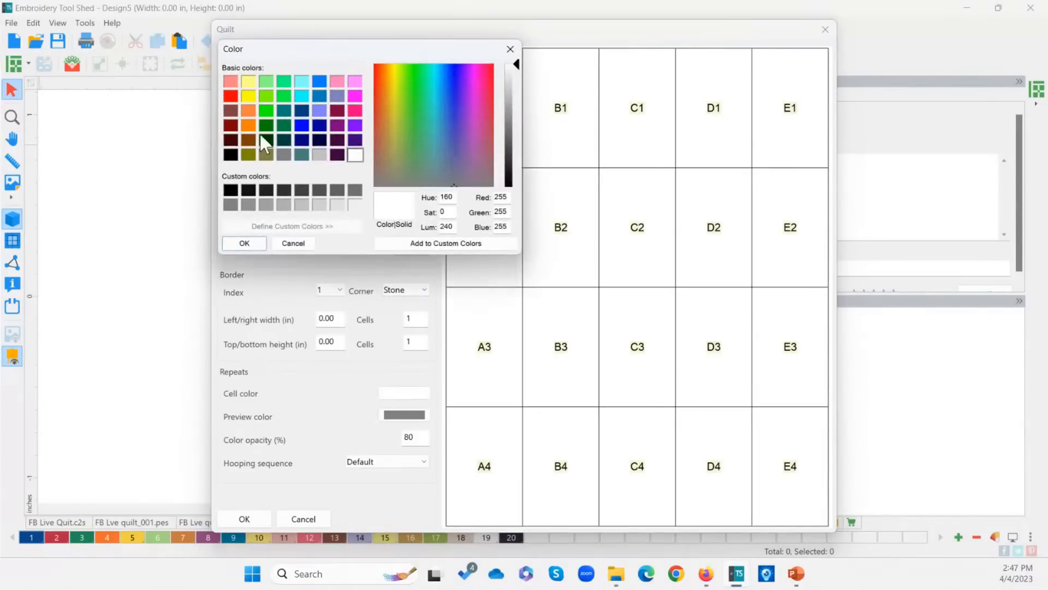
left_click(266, 81)
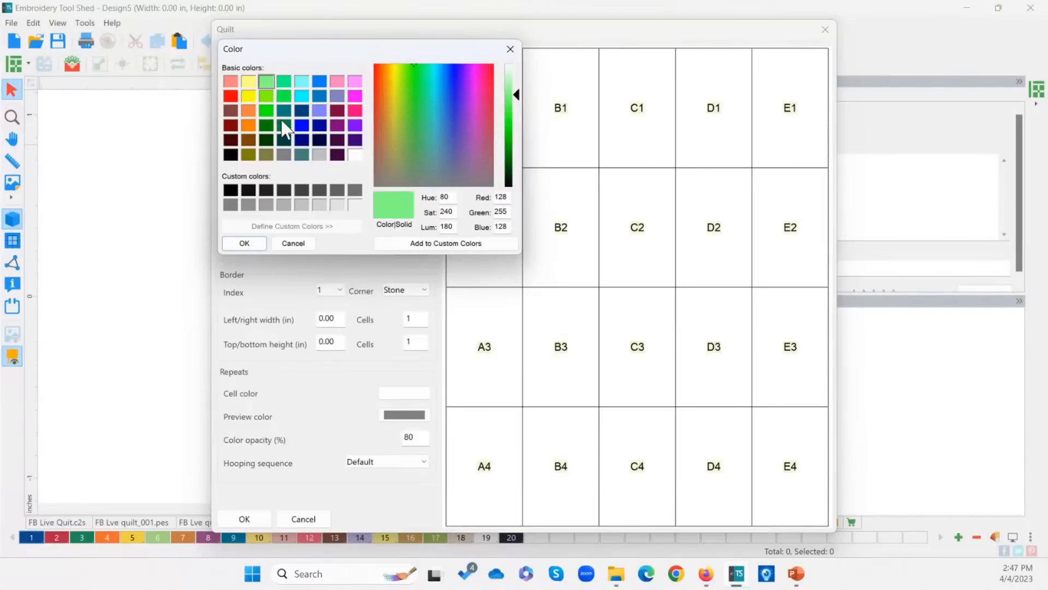
left_click(301, 94)
left_click(244, 243)
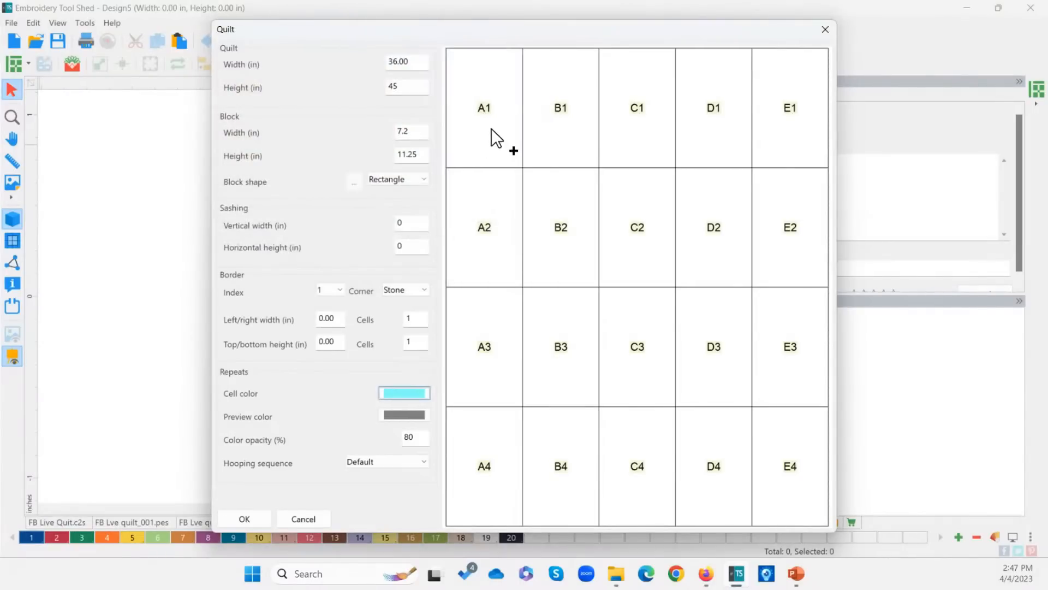
mouse_move(494, 137)
left_mouse_down()
mouse_move(789, 180)
mouse_move(462, 209)
mouse_move(487, 329)
mouse_move(662, 328)
mouse_move(784, 364)
mouse_move(666, 430)
mouse_move(440, 430)
left_mouse_up()
Step: Set the preview color to black and the color opacity to 10%
left_click(416, 416)
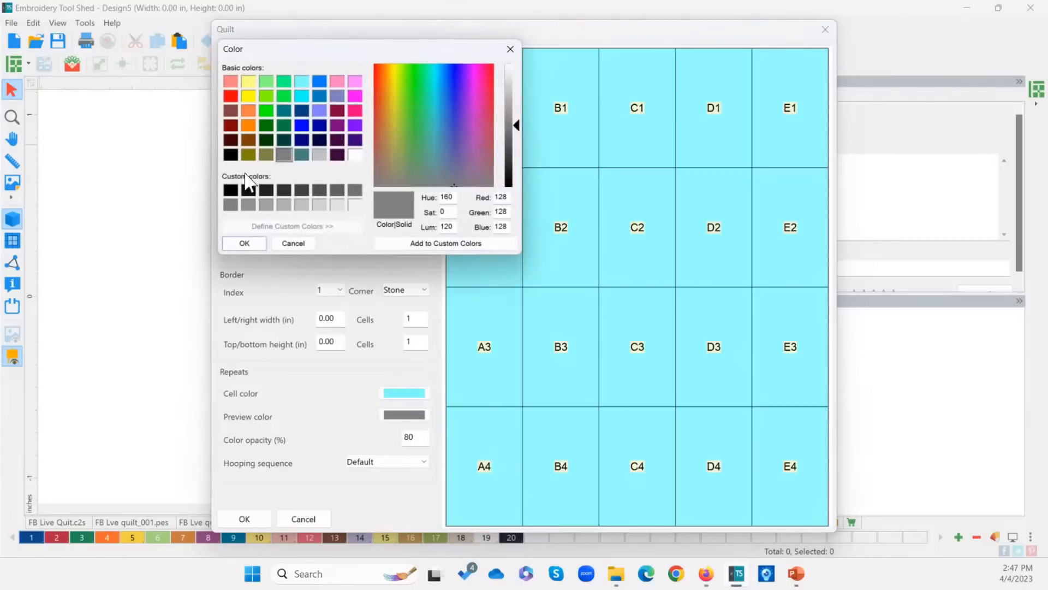
left_click(230, 190)
left_click(246, 240)
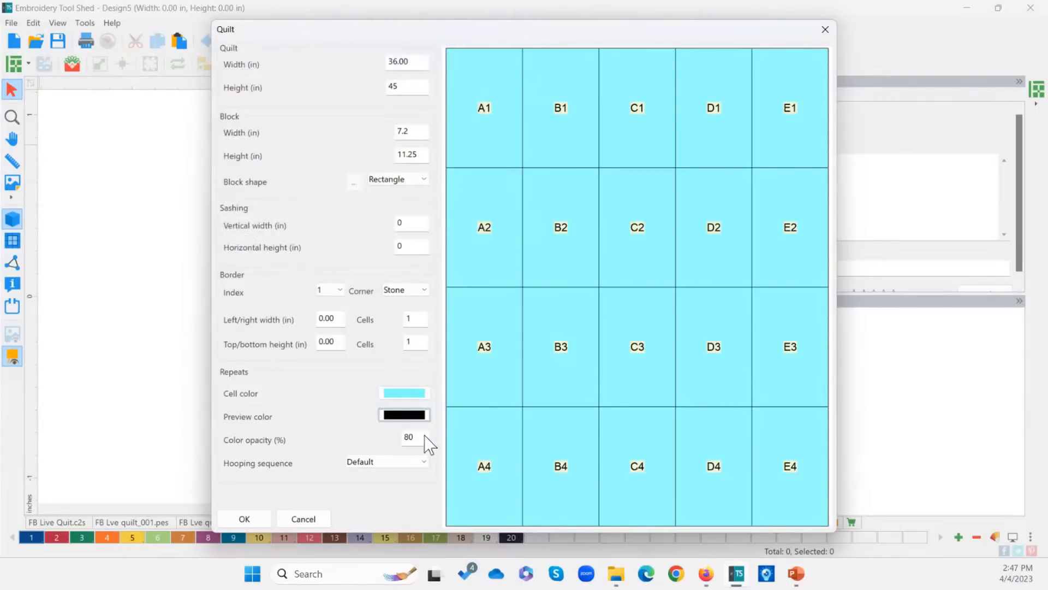
left_click_drag(424, 435, 386, 439)
type("1")
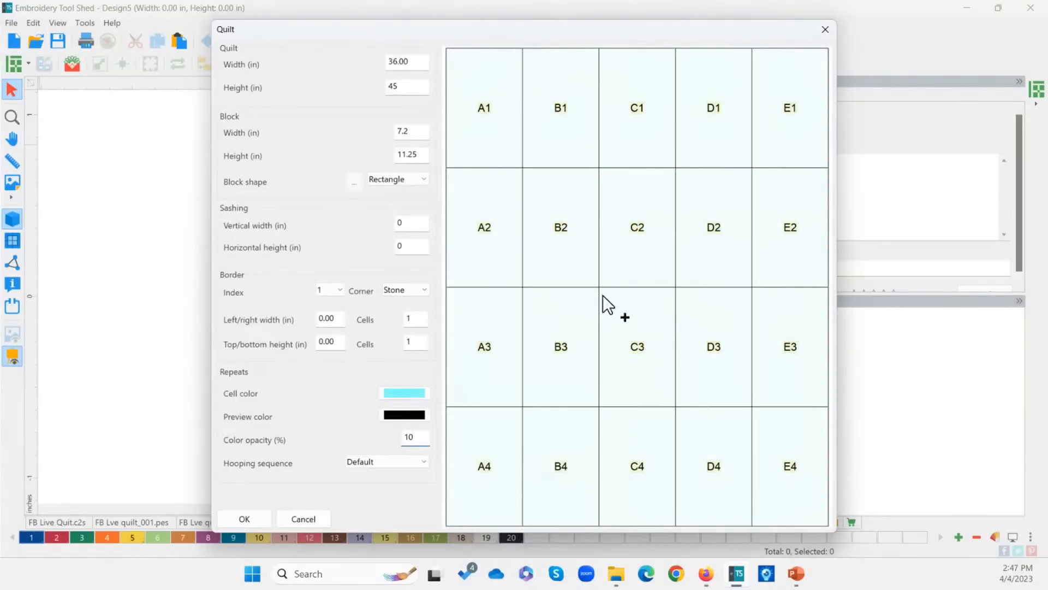
Step: Set the hooping sequence to Edge to Edge and create the quilt layout
left_click(372, 464)
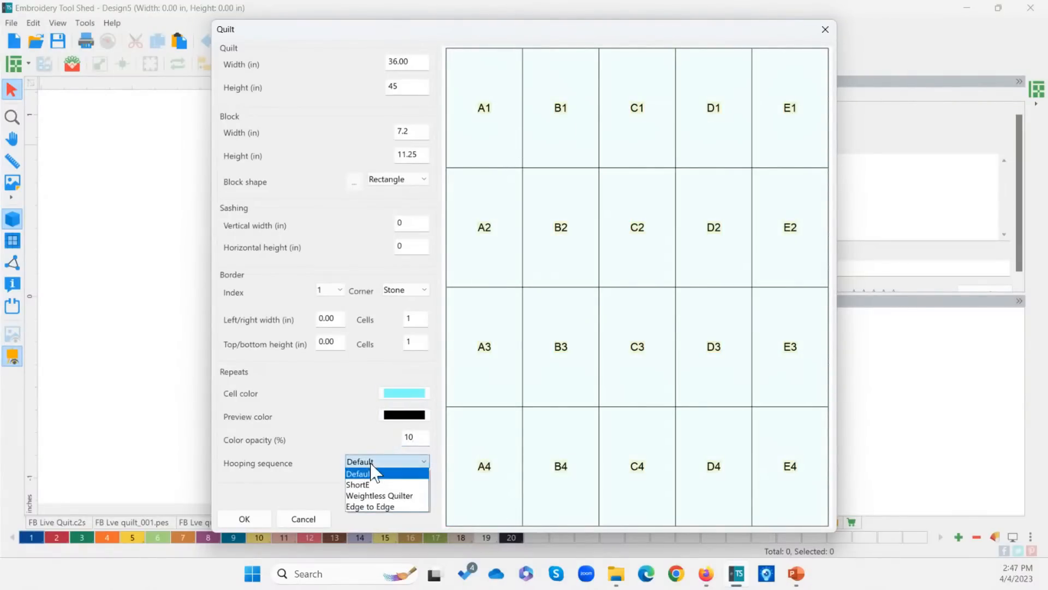
left_click(394, 507)
left_click(243, 519)
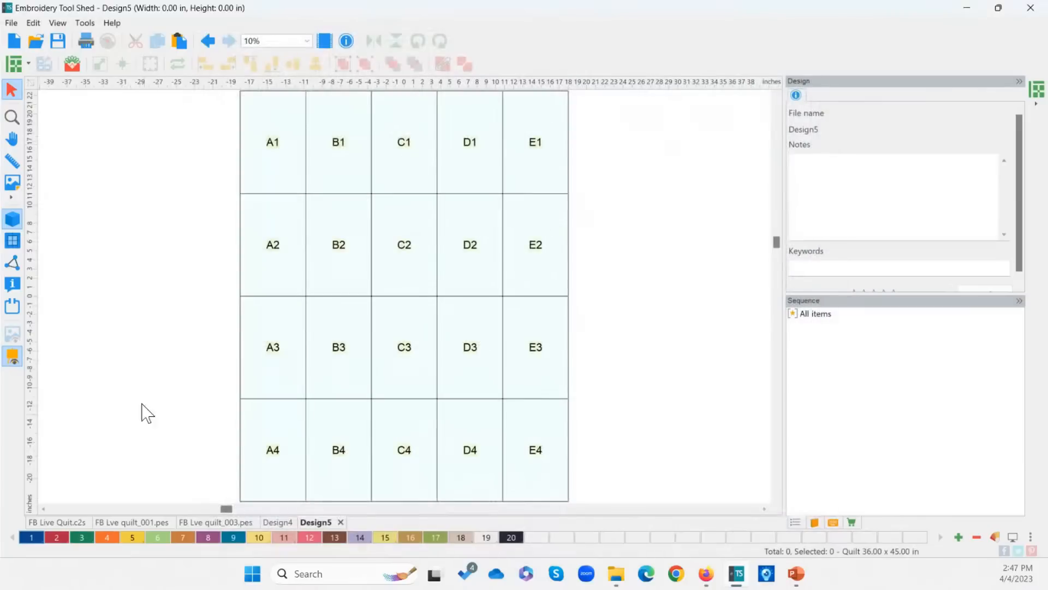
Step: Insert the ShortE-21 grid quilt design and move it onto the empty area beside the quilt
left_click(73, 64)
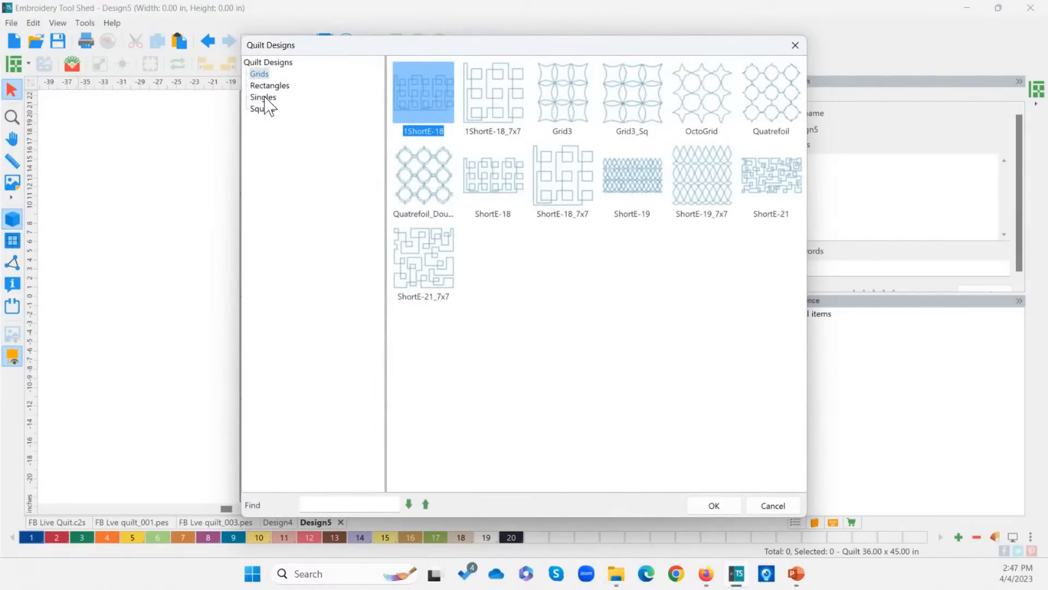
left_click(480, 179)
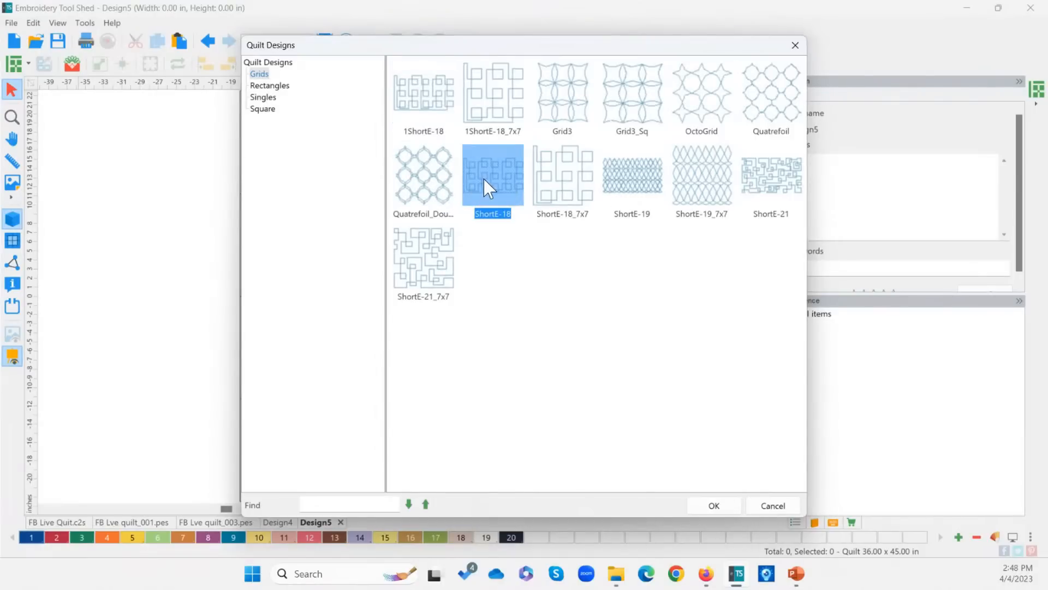
double_click(777, 184)
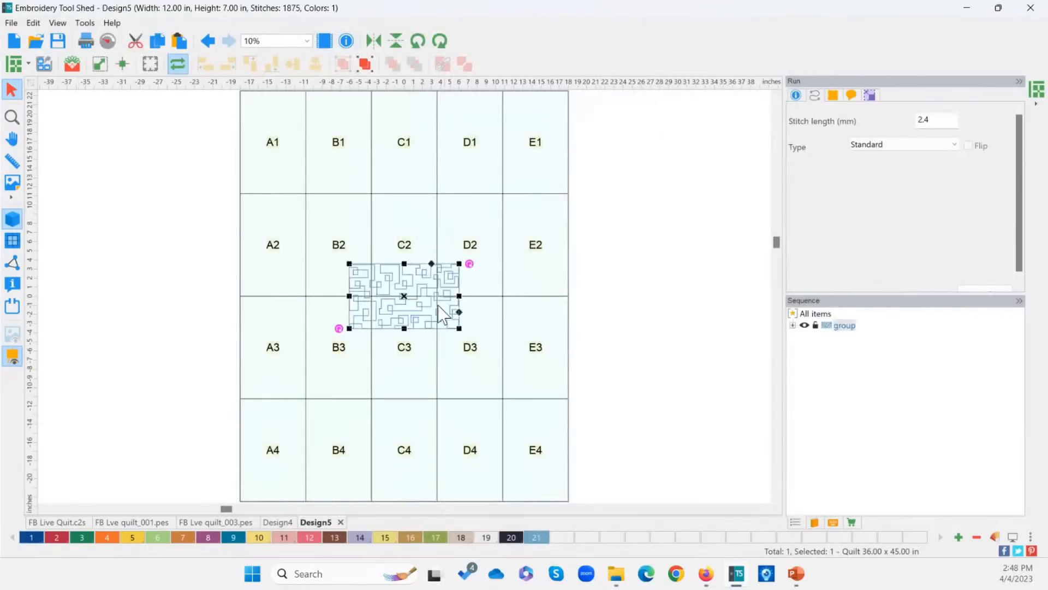
left_click_drag(438, 305, 167, 261)
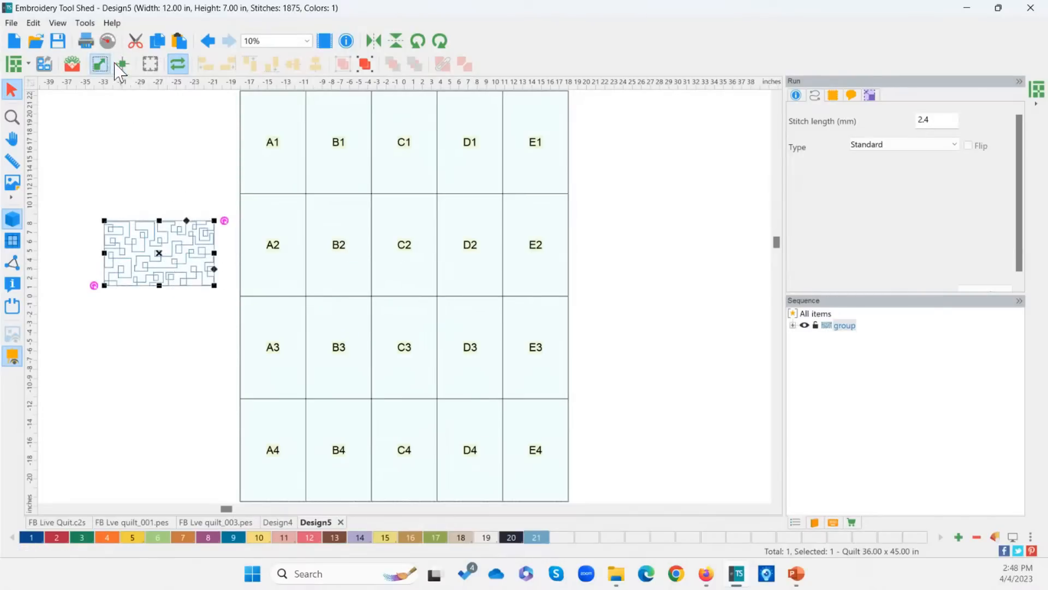
Step: Rotate the grid design 90 degrees and place it in block A2, fitted to the block size
left_click(440, 41)
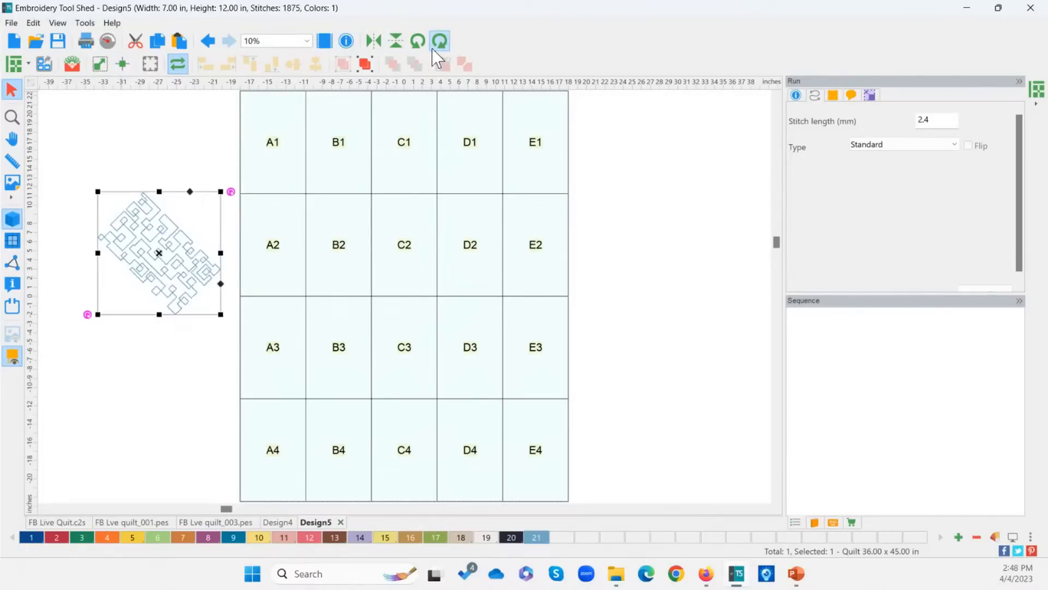
left_click_drag(164, 257, 277, 247)
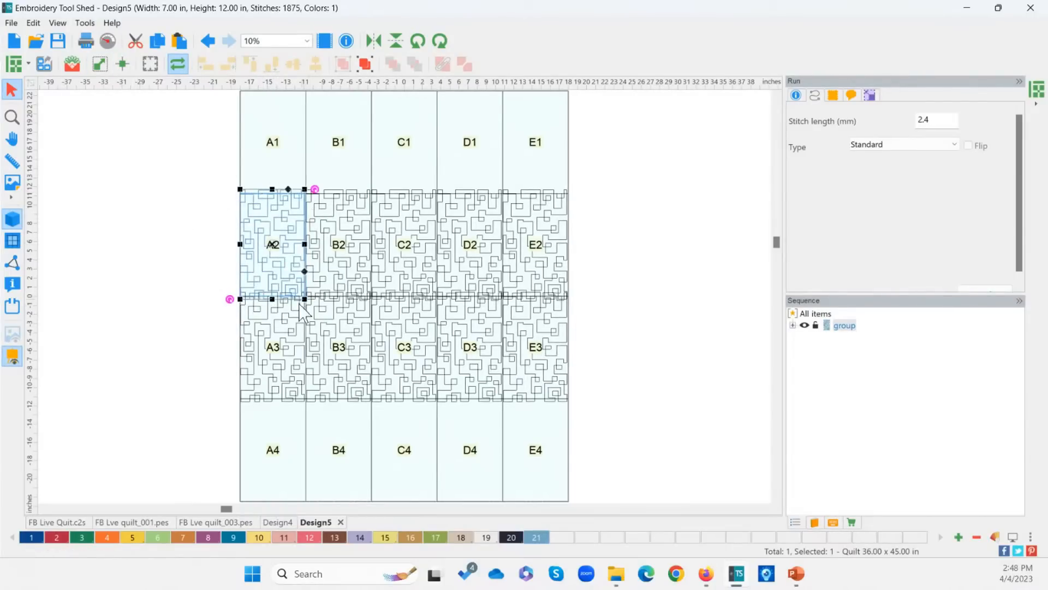
left_click(99, 64)
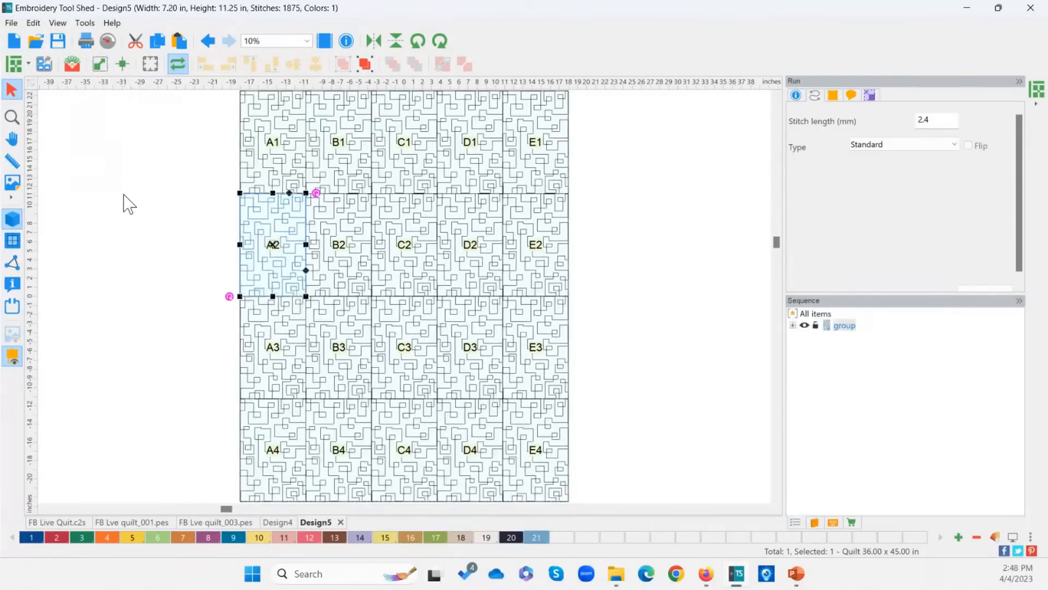
Step: Delete the grid design from the quilt blocks
left_click(125, 211)
left_click(295, 265)
left_click(621, 245)
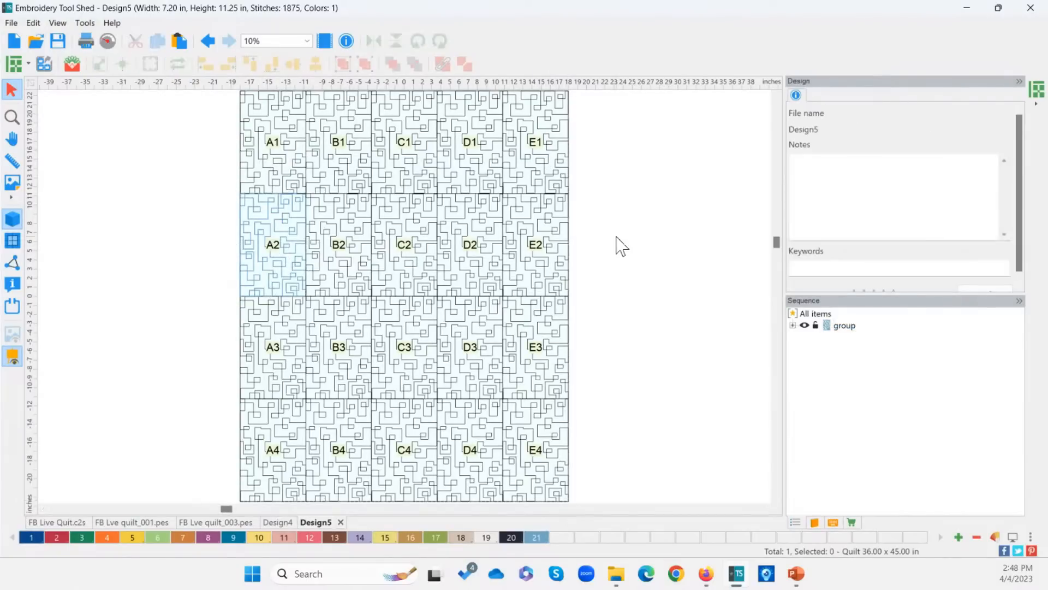
left_click(281, 229)
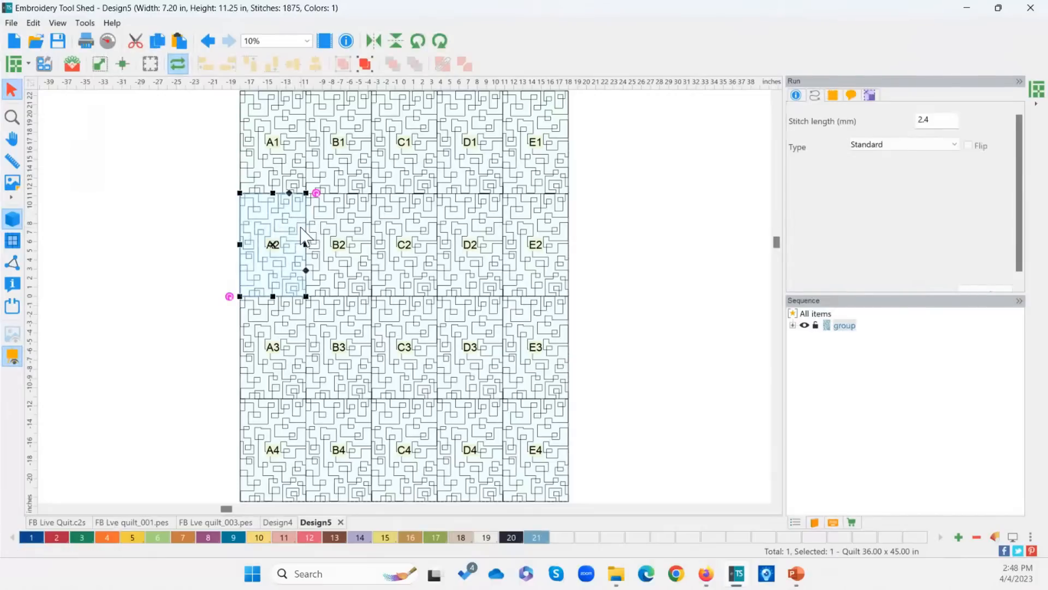
key("Delete")
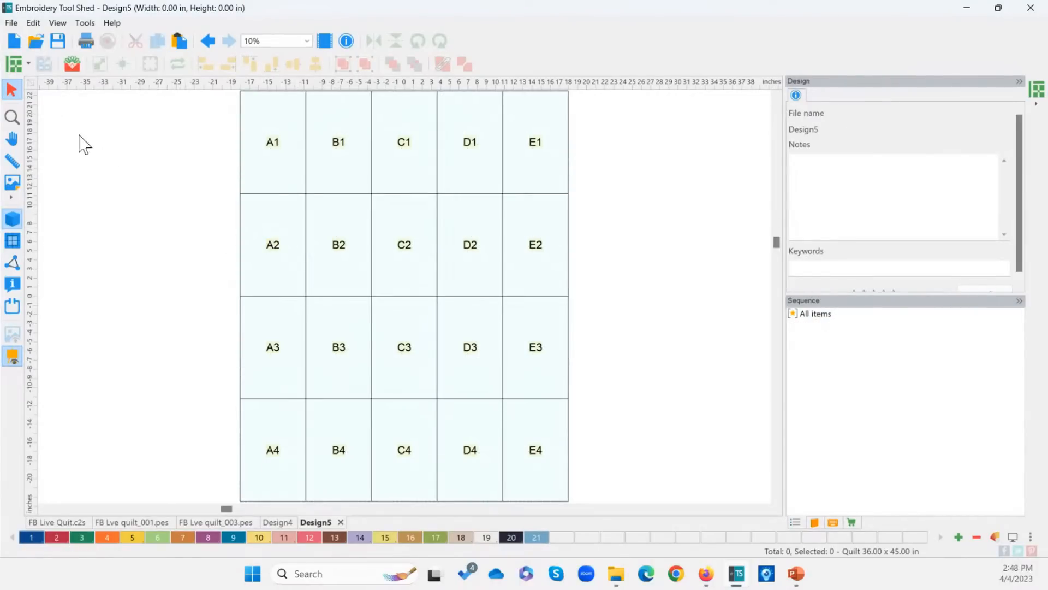
Step: Start merging a design file and browse from the dime Designs folder to 01_Events > .Virtual Events
left_click(12, 23)
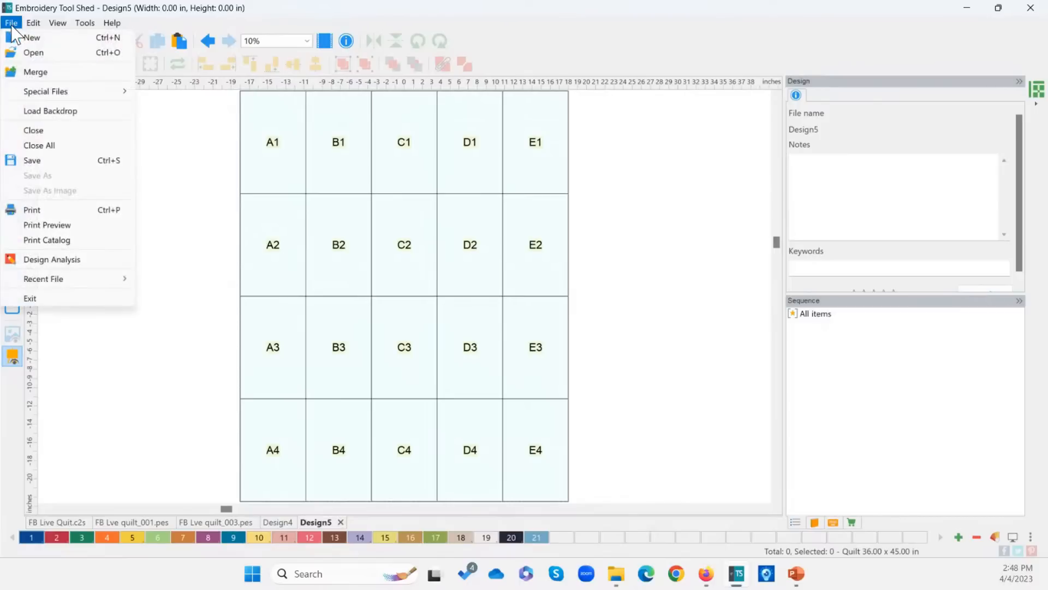
left_click(36, 72)
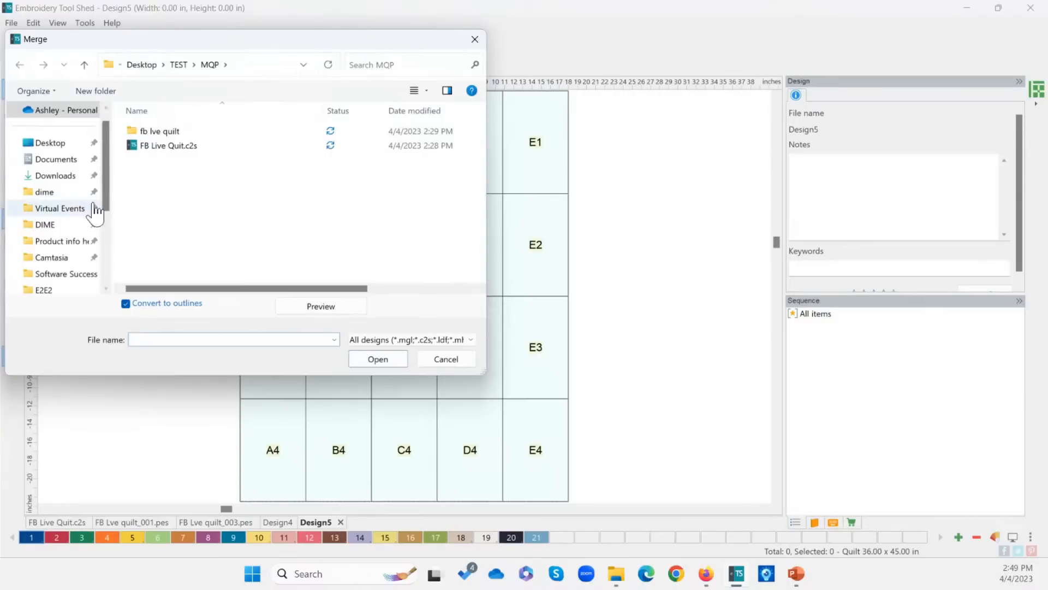
left_click(45, 191)
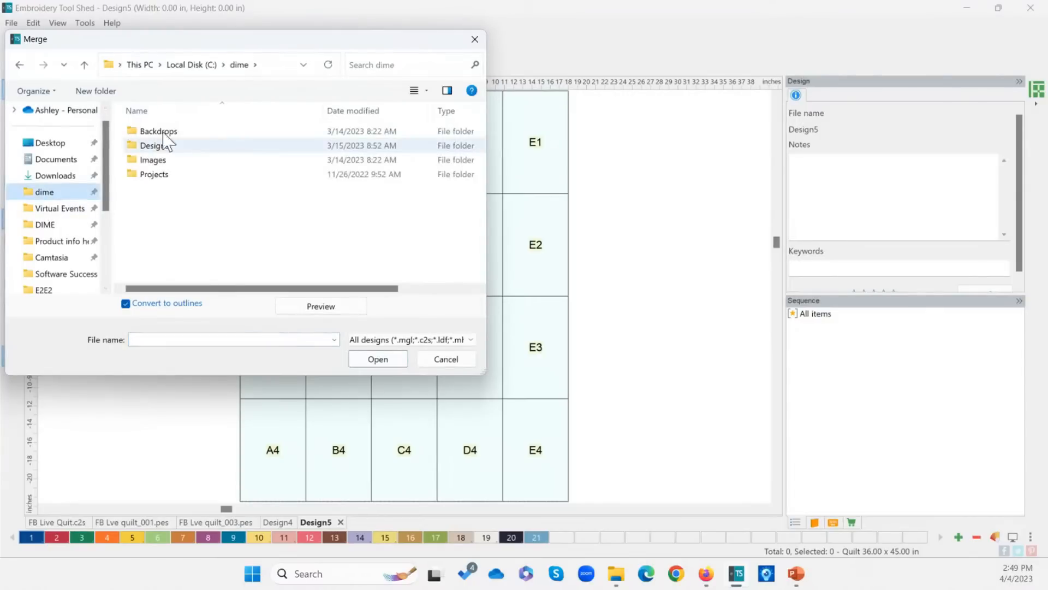
double_click(157, 145)
double_click(159, 136)
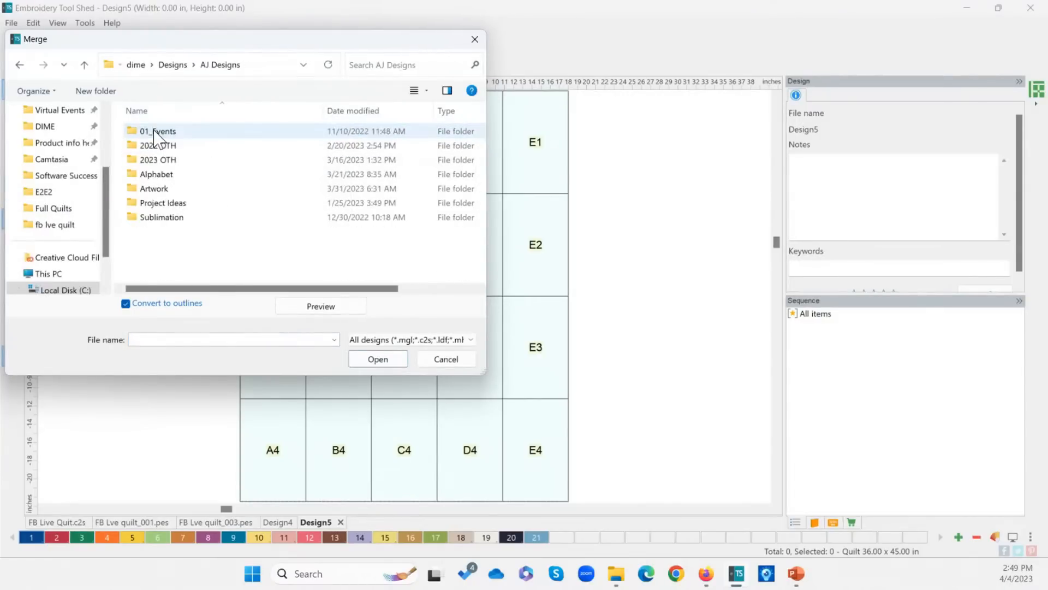
double_click(159, 136)
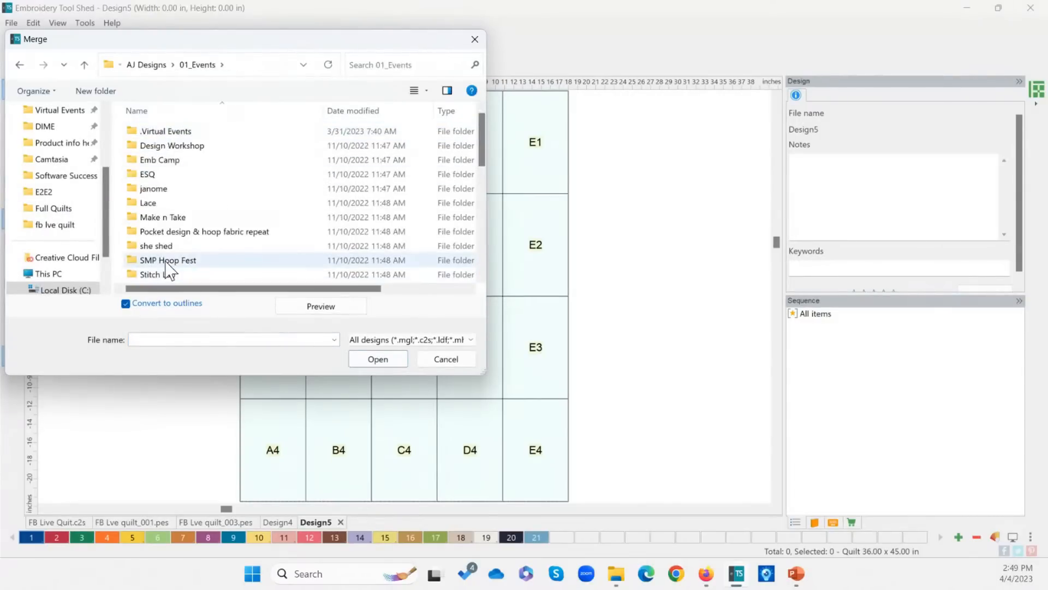
scroll(180, 260, "down", 2)
scroll(184, 250, "up", 2)
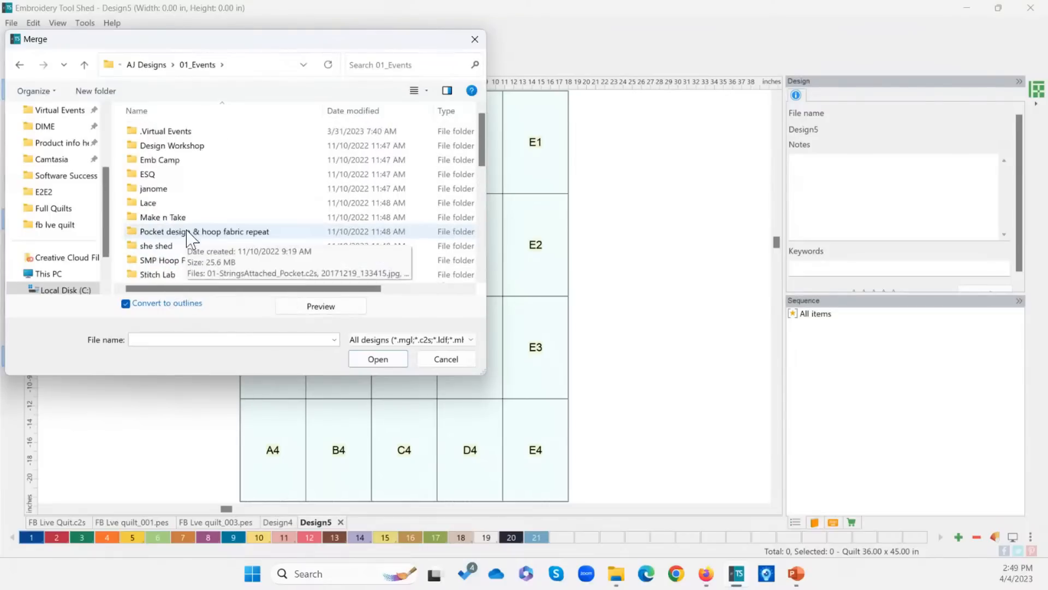
left_click(148, 131)
double_click(148, 131)
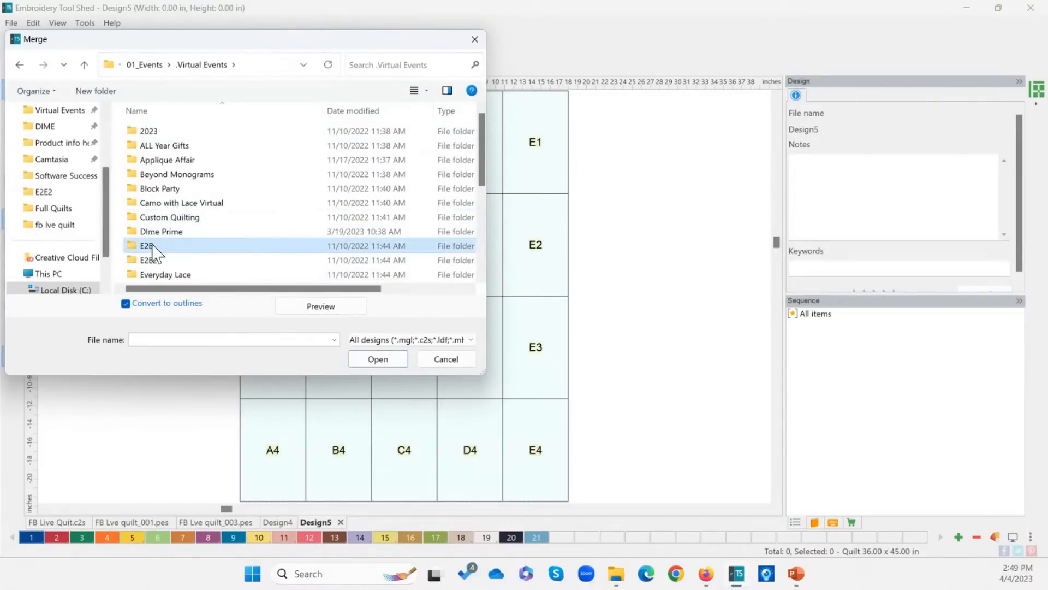
Step: Browse through E2E and the Ed2Ed Favs bundle to the Husqvarna Viking Pfaff VP3 files in 6x11 - Medium
double_click(155, 241)
double_click(176, 133)
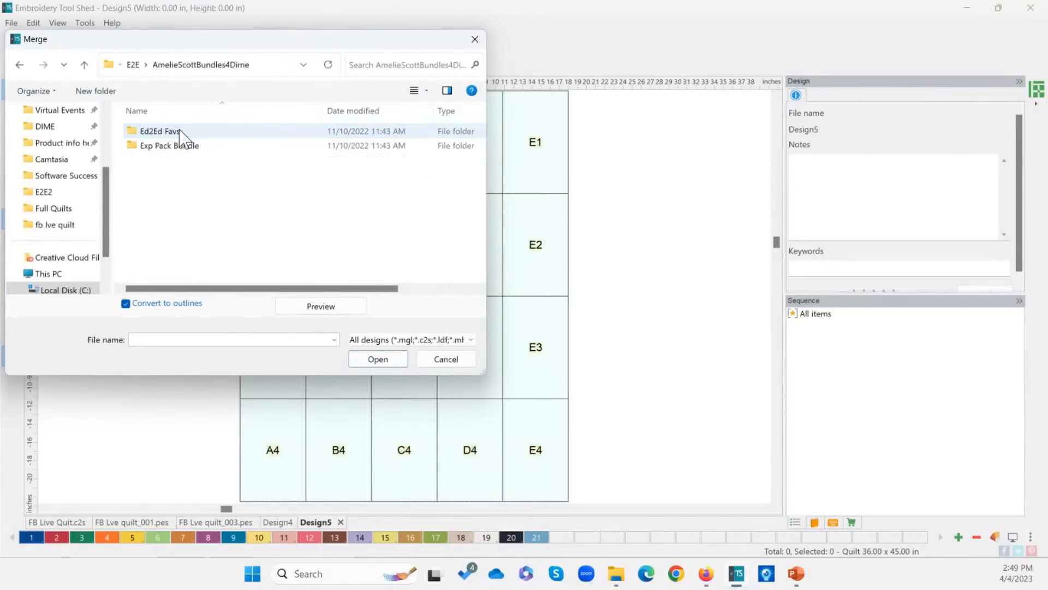
left_click(172, 147)
double_click(159, 132)
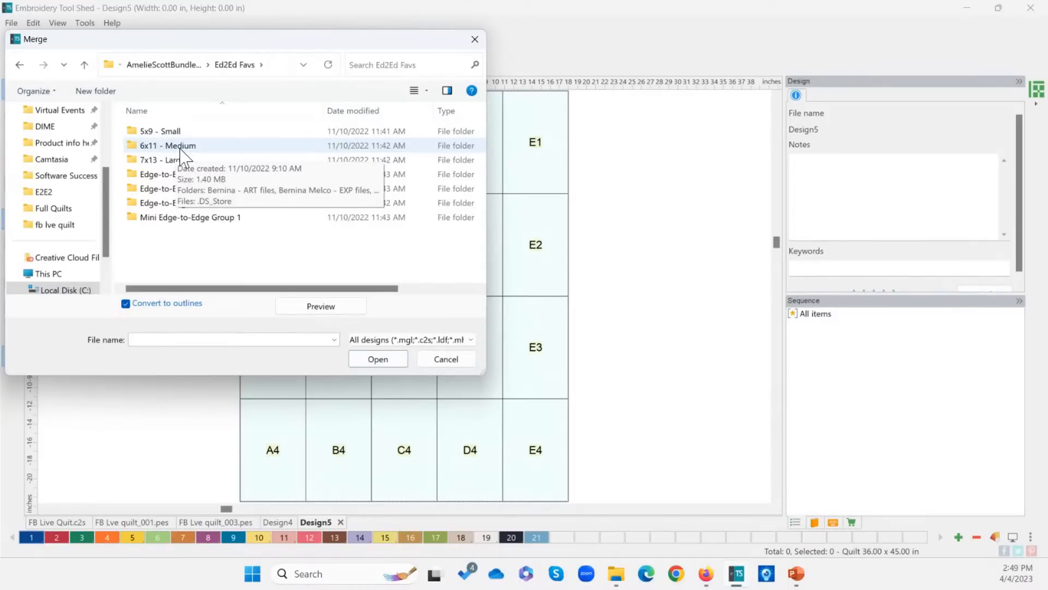
left_click(186, 147)
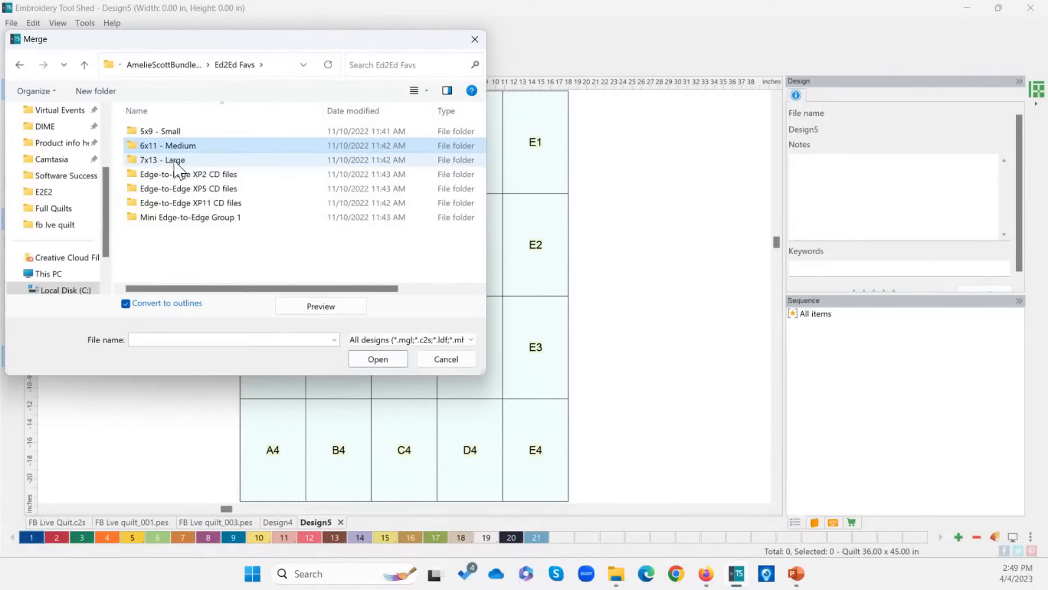
left_click(162, 160)
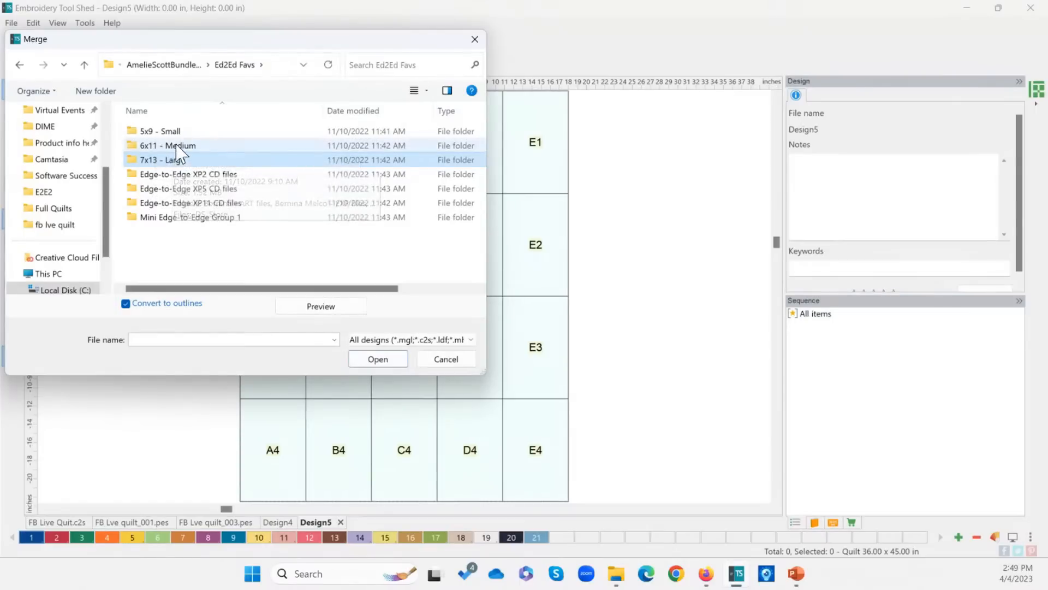
left_click(166, 146)
left_click(175, 160)
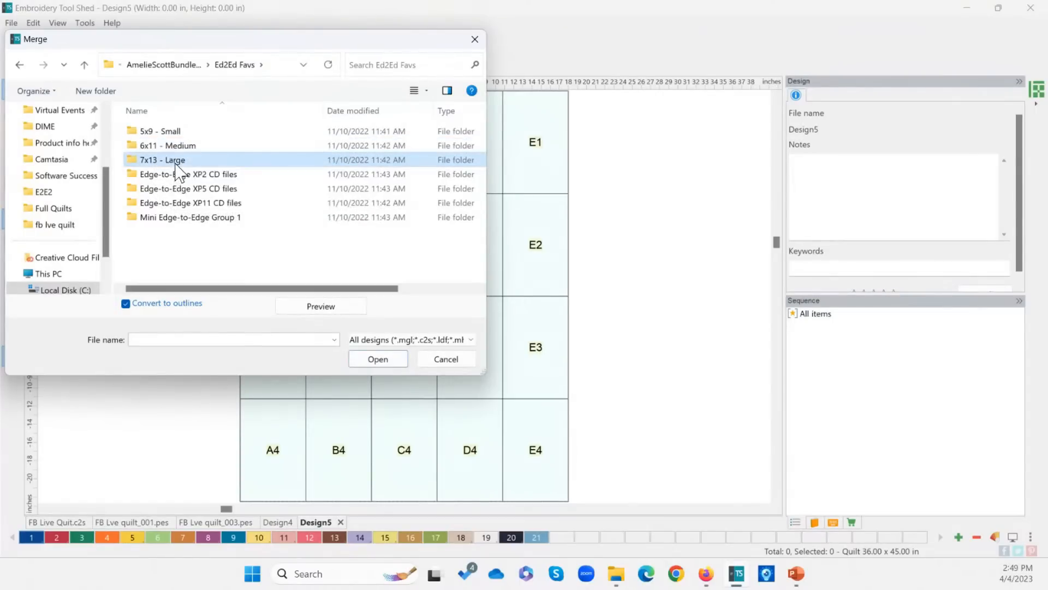
left_click(174, 147)
double_click(174, 147)
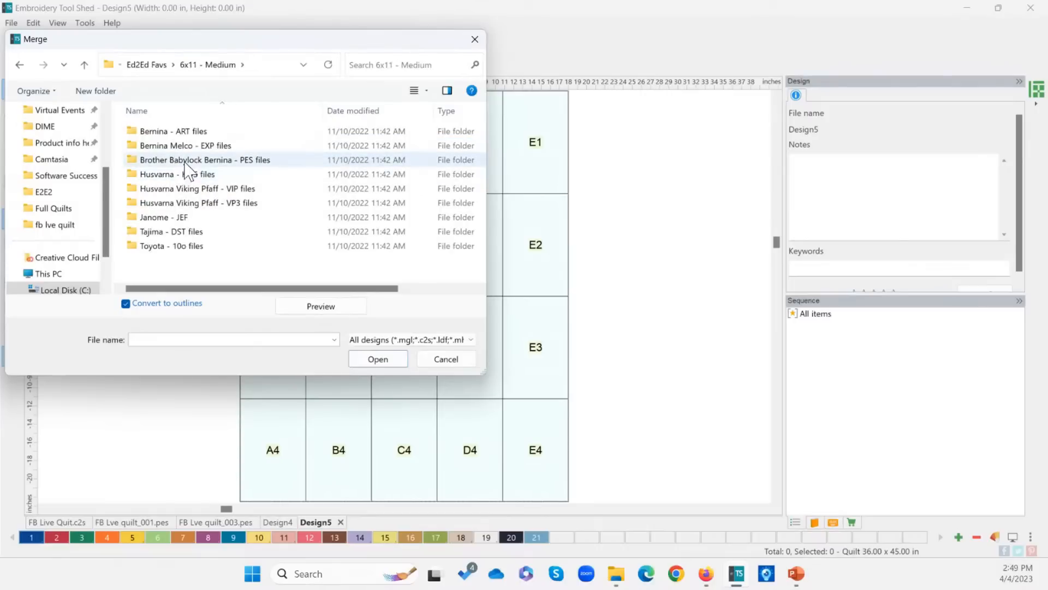
left_click(224, 160)
double_click(236, 205)
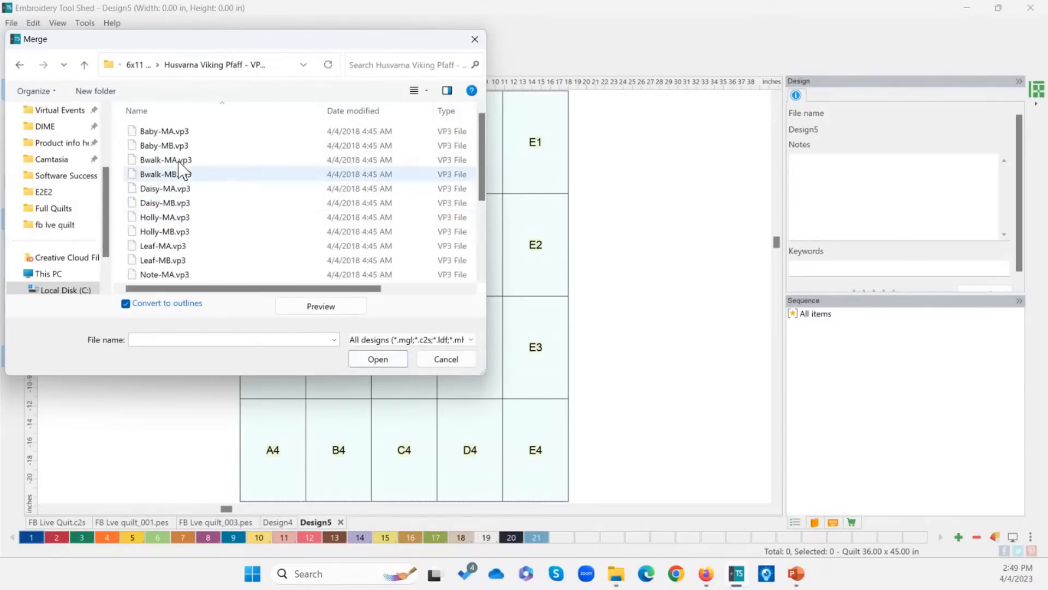
Step: Show the design files as large icons and merge Bwalk-MB.vp3 into the quilt layout
left_click(427, 90)
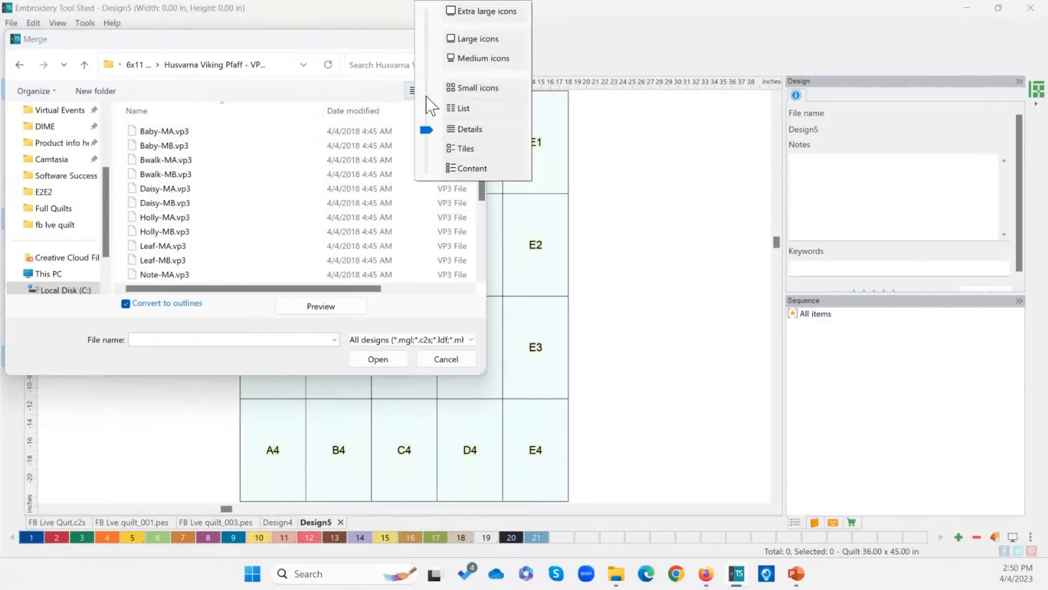
left_click(458, 35)
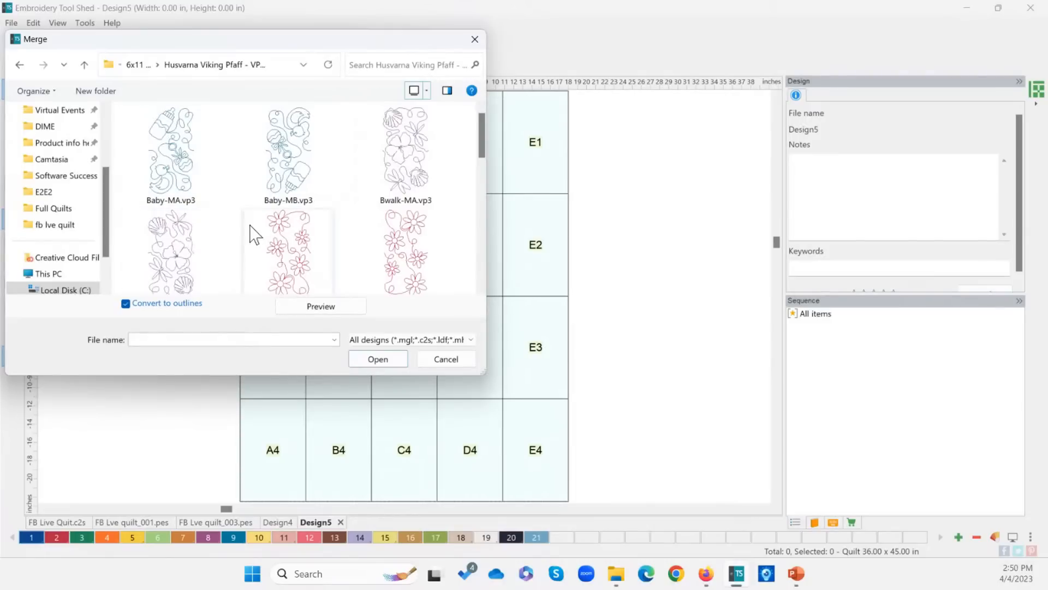
mouse_move(480, 133)
left_mouse_down()
mouse_move(487, 164)
mouse_move(486, 139)
left_mouse_up()
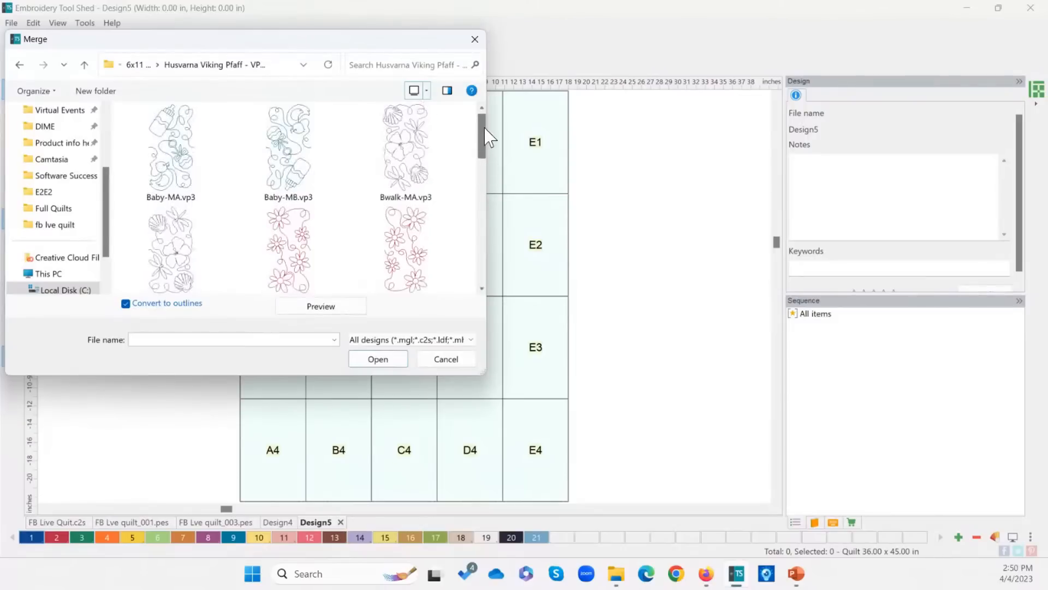
left_click(408, 149)
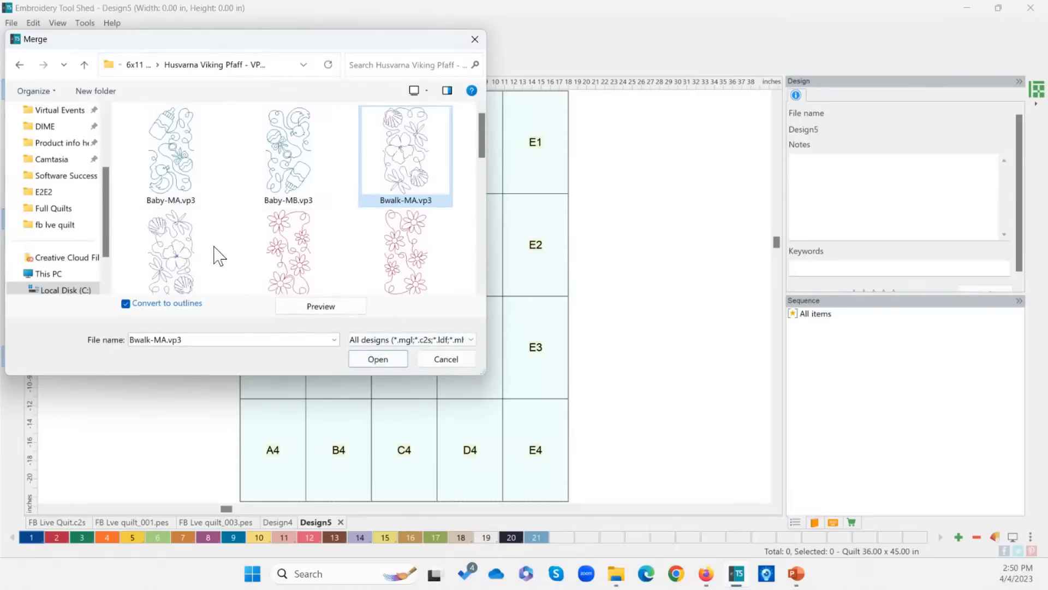
scroll(187, 257, "down", 1)
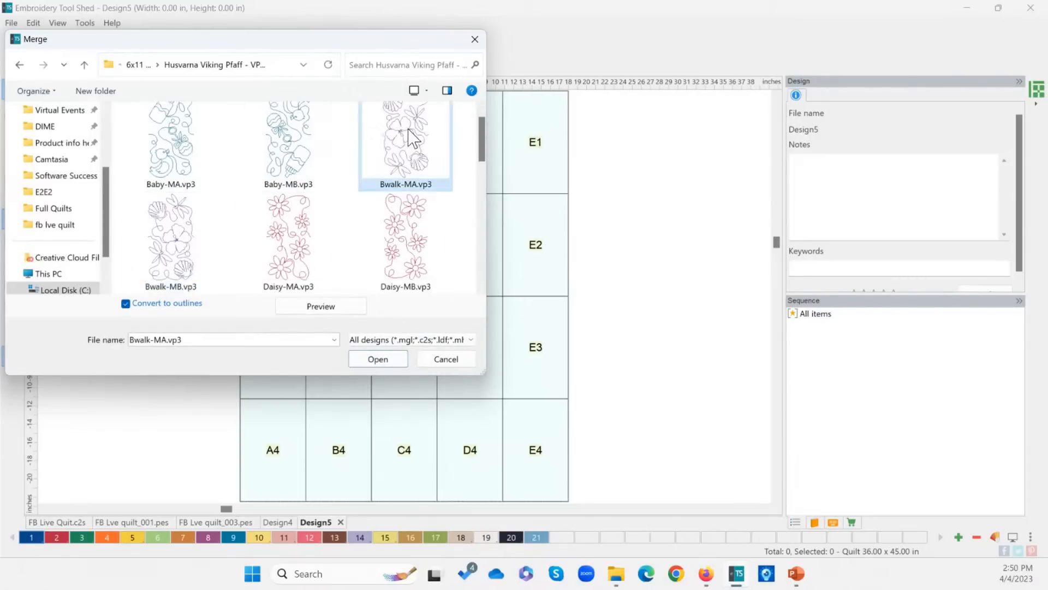
scroll(192, 241, "up", 1)
left_click(148, 258)
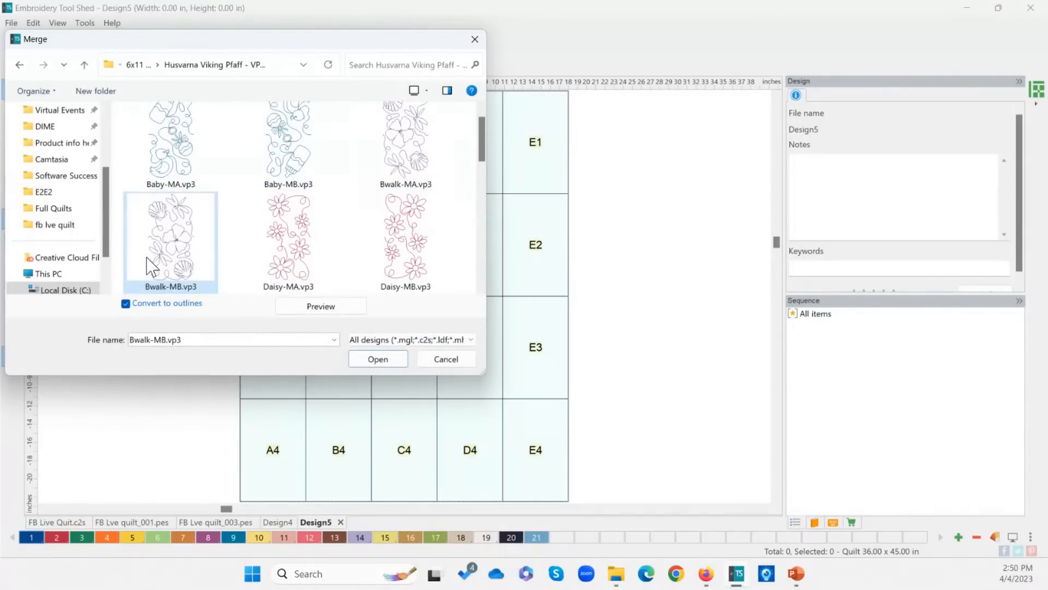
left_click(378, 360)
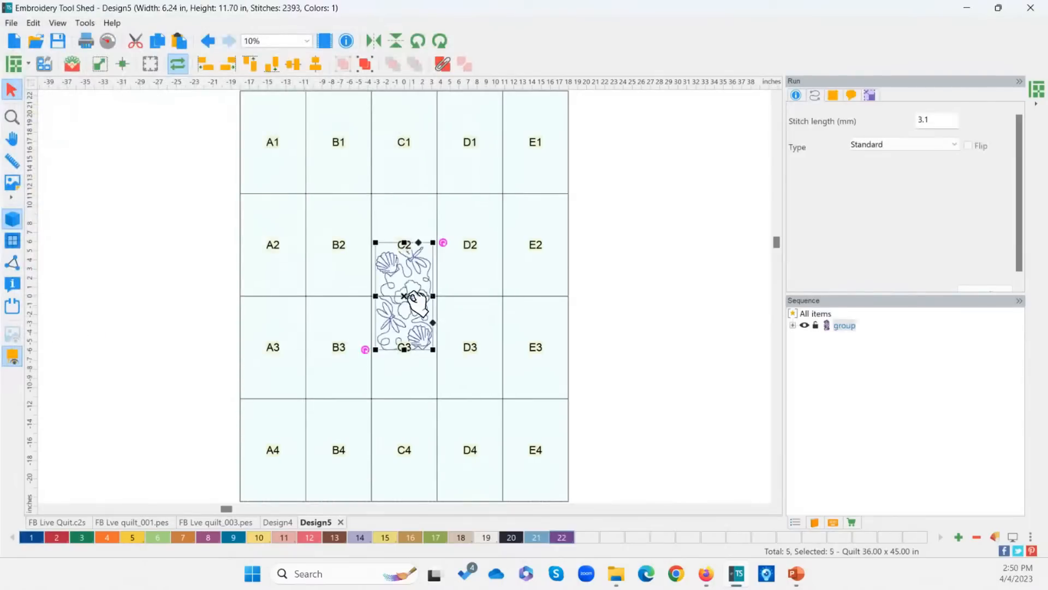
Step: Place the merged Bwalk-MB design in block A1 and fit it to the block size
left_click_drag(404, 298, 265, 135)
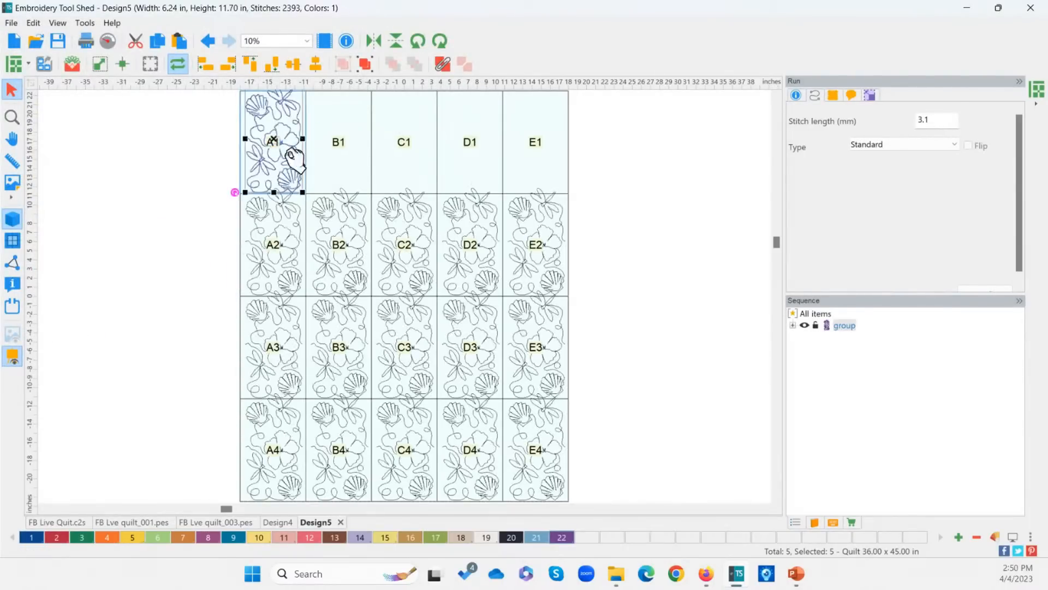
left_click(100, 64)
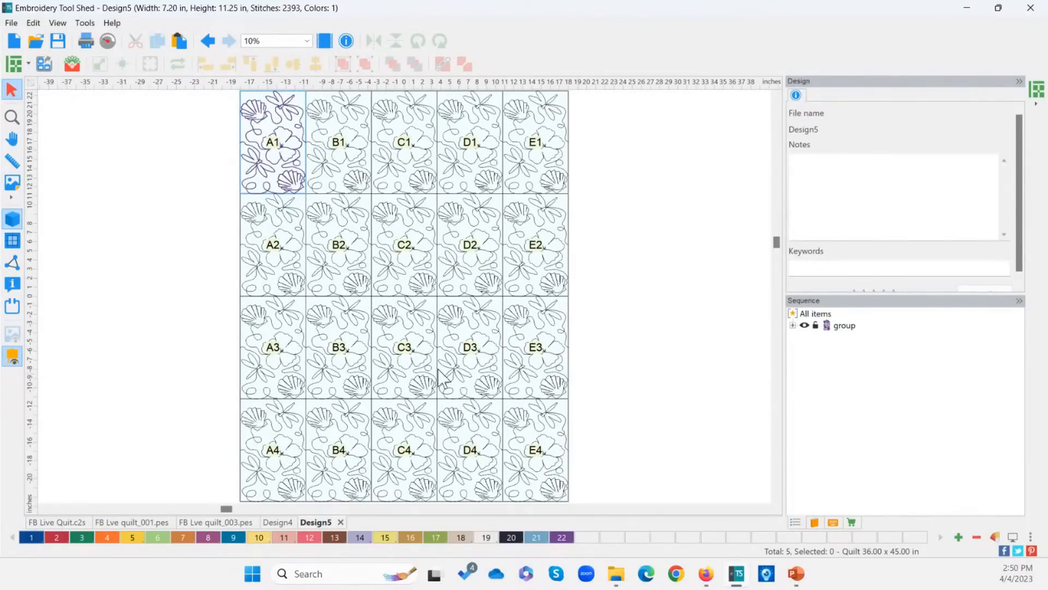
left_click(286, 163)
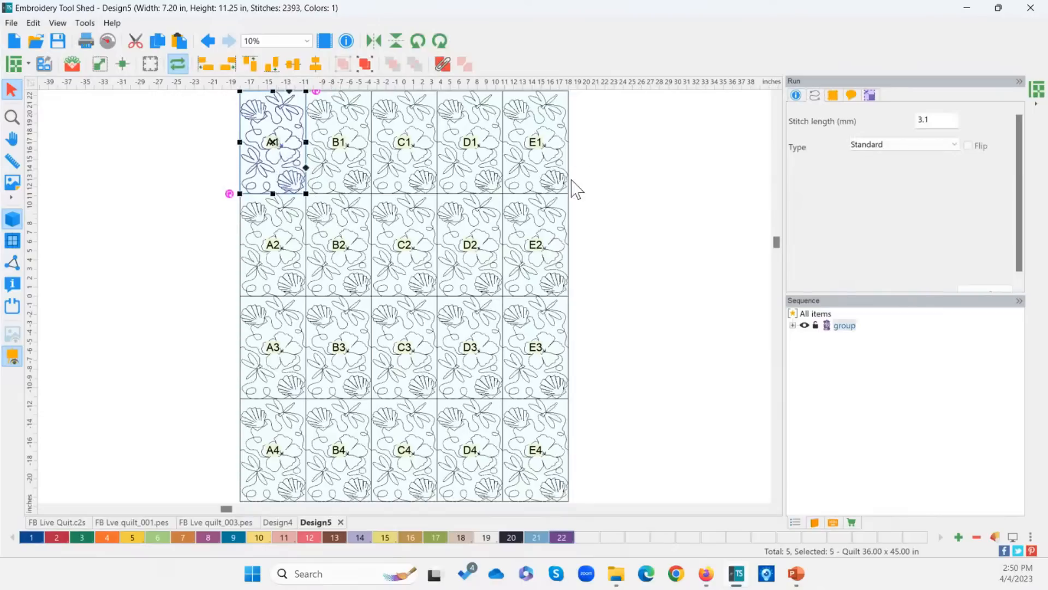
left_click(205, 194)
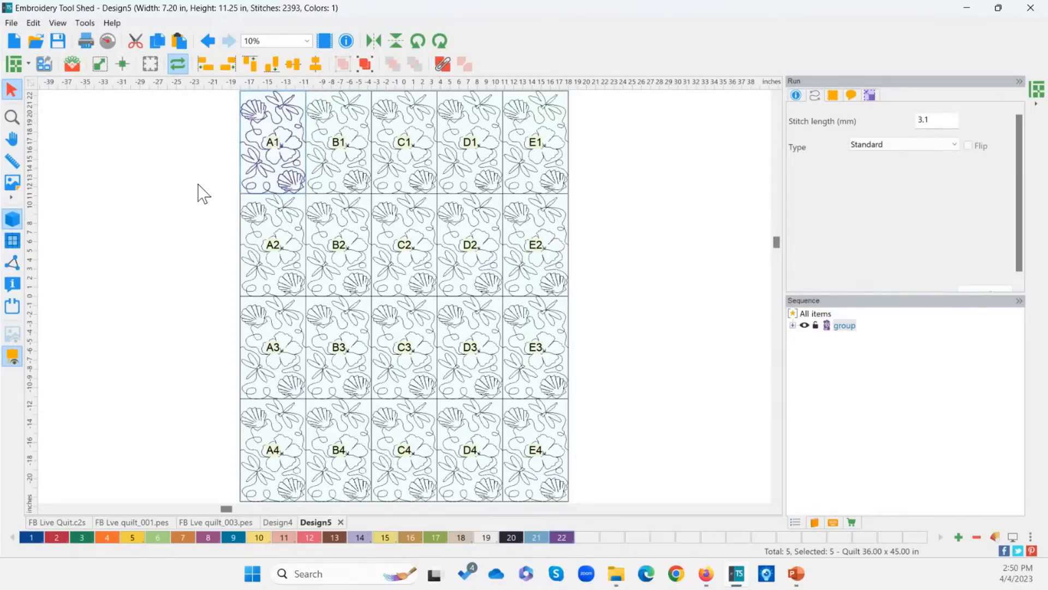
left_click(273, 147)
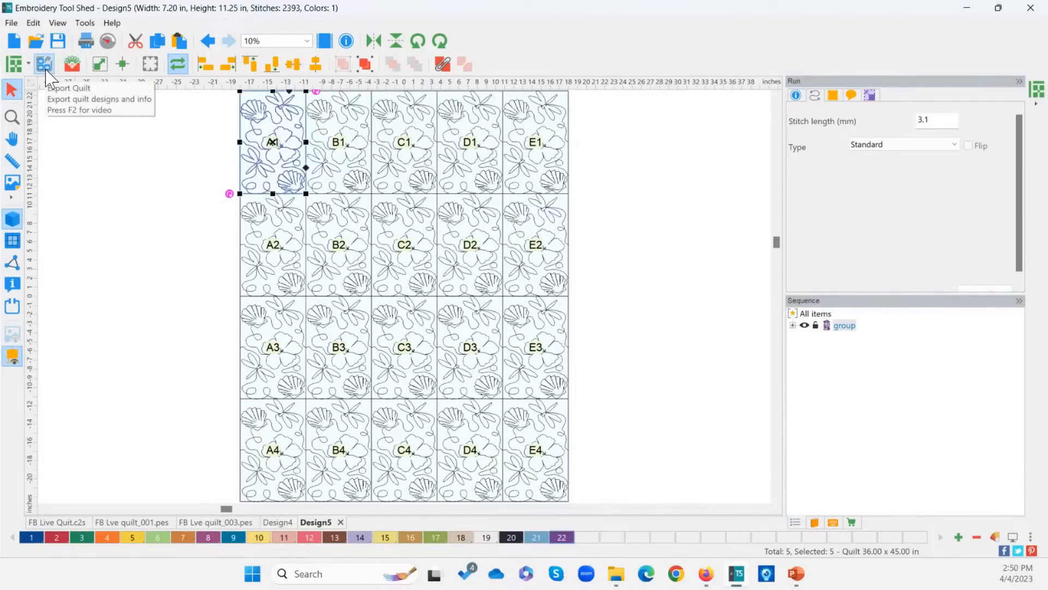
Step: Merge Bwalk-MB.vp3 again, place the copy outside the quilt, and keep the fitted design aligned in block A1
left_click(16, 25)
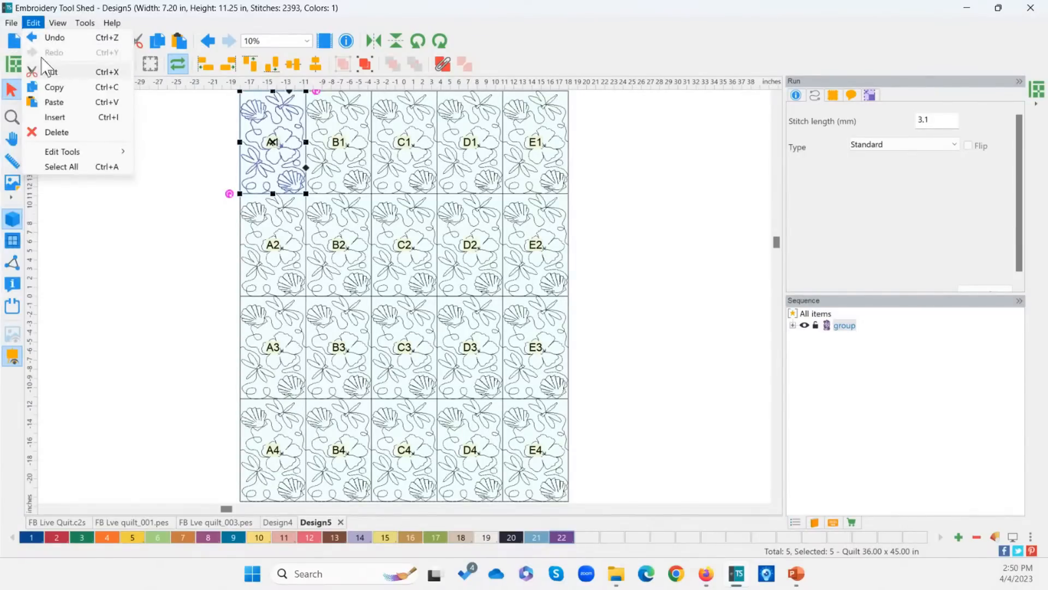
mouse_move(16, 25)
left_click(26, 76)
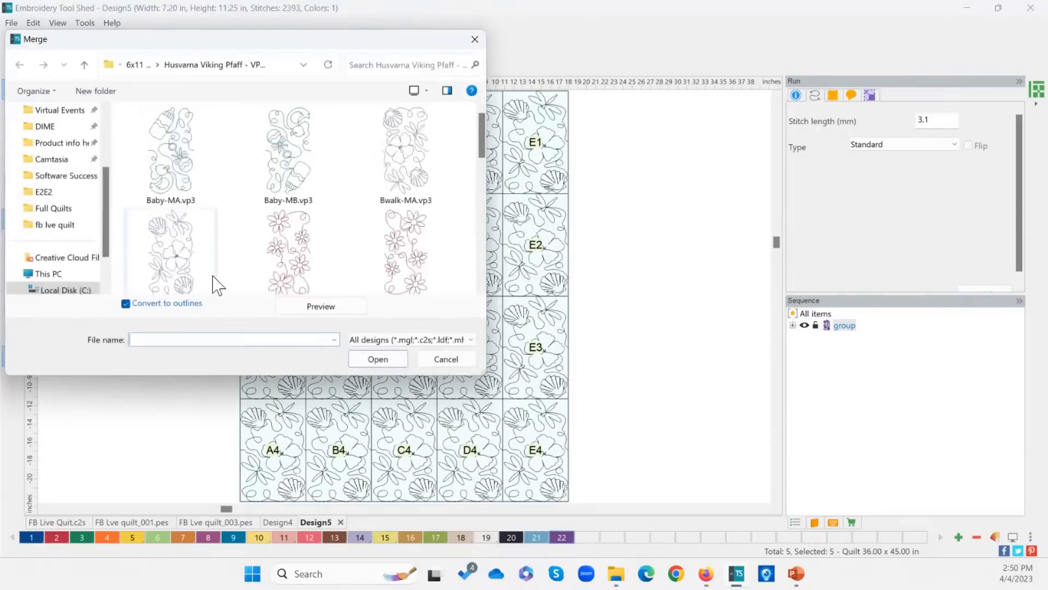
left_click(161, 271)
left_click(358, 359)
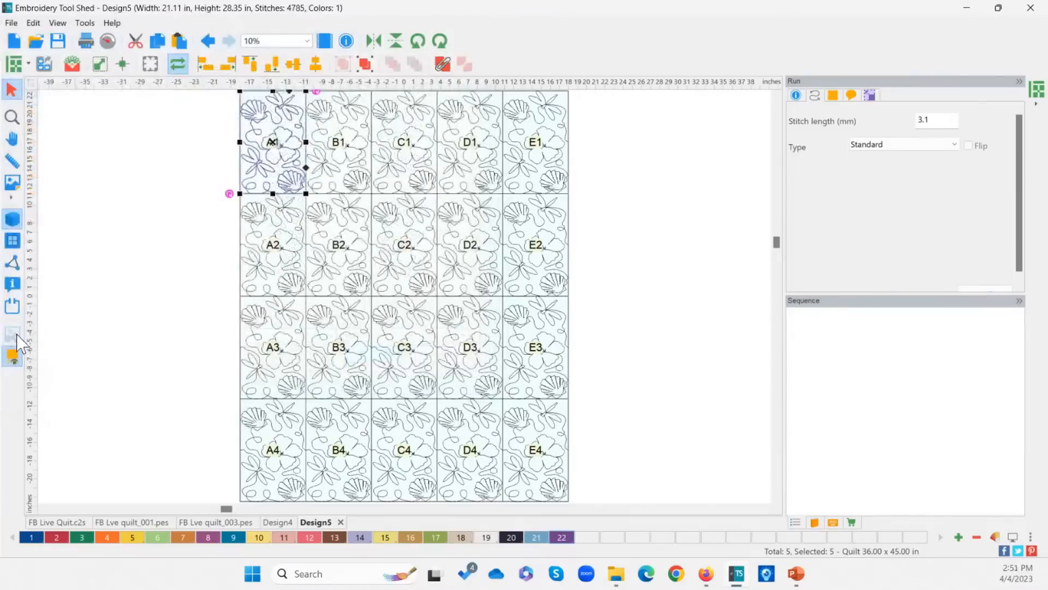
left_click_drag(407, 300, 107, 274)
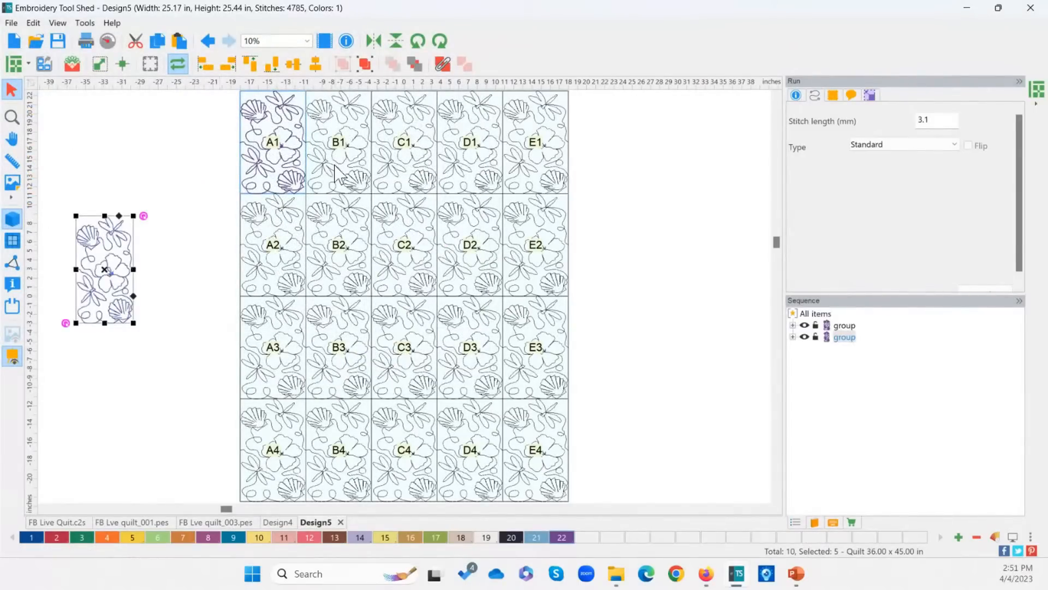
left_click(274, 146)
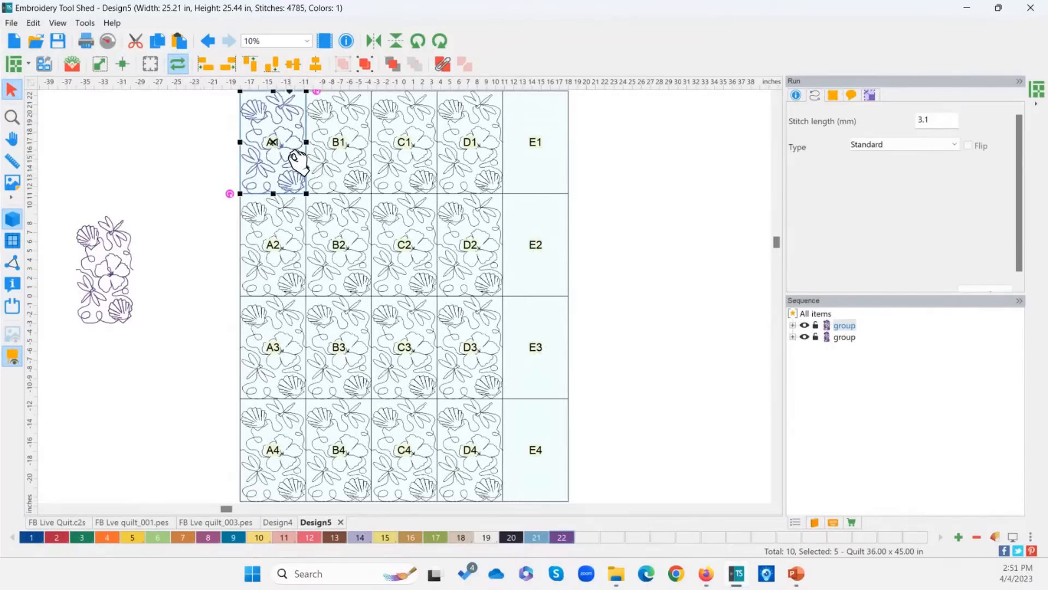
left_click_drag(297, 164, 275, 154)
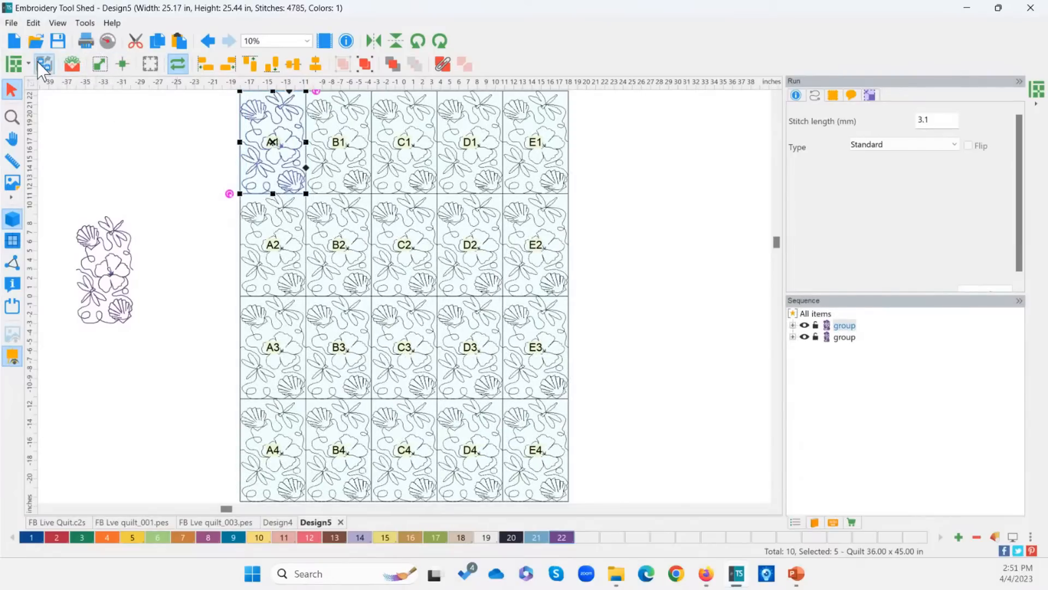
Step: Color the blocks in columns B and D light green in the quilt settings and apply the change
left_click(11, 64)
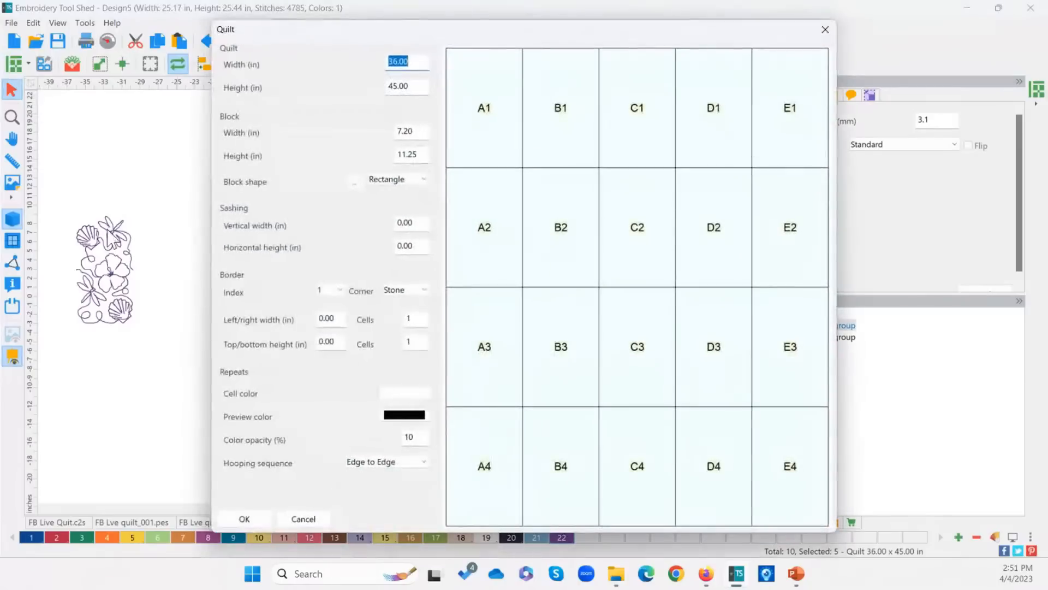
left_click(396, 393)
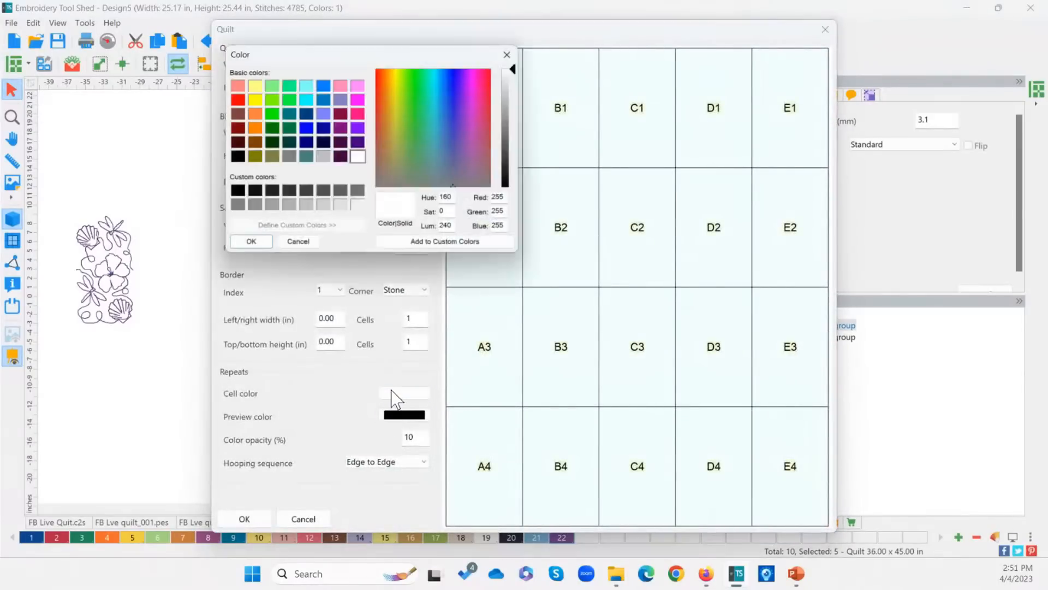
left_click(263, 82)
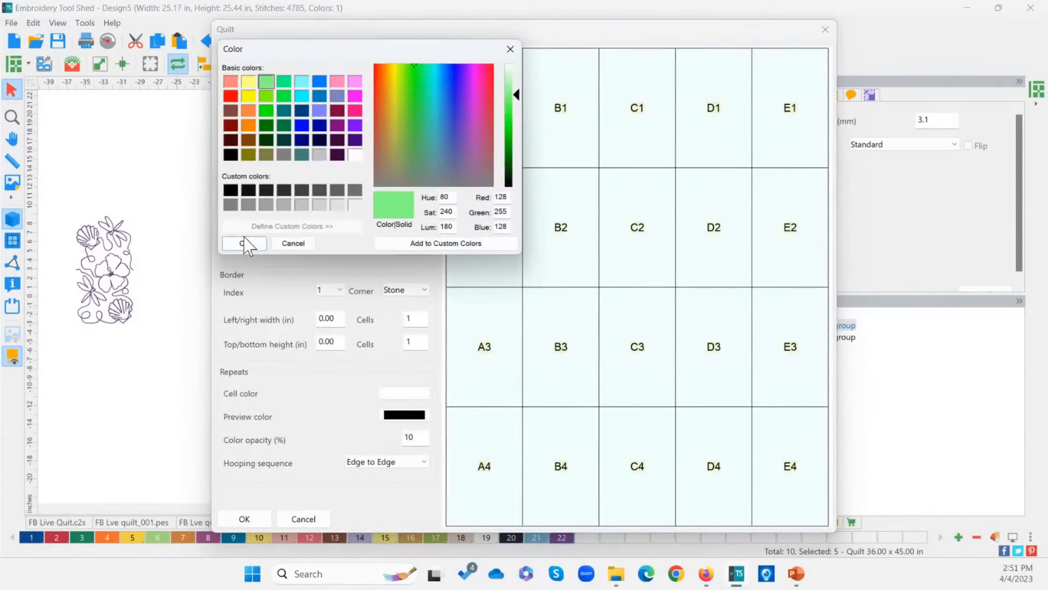
left_click(244, 243)
left_click_drag(574, 114, 572, 418)
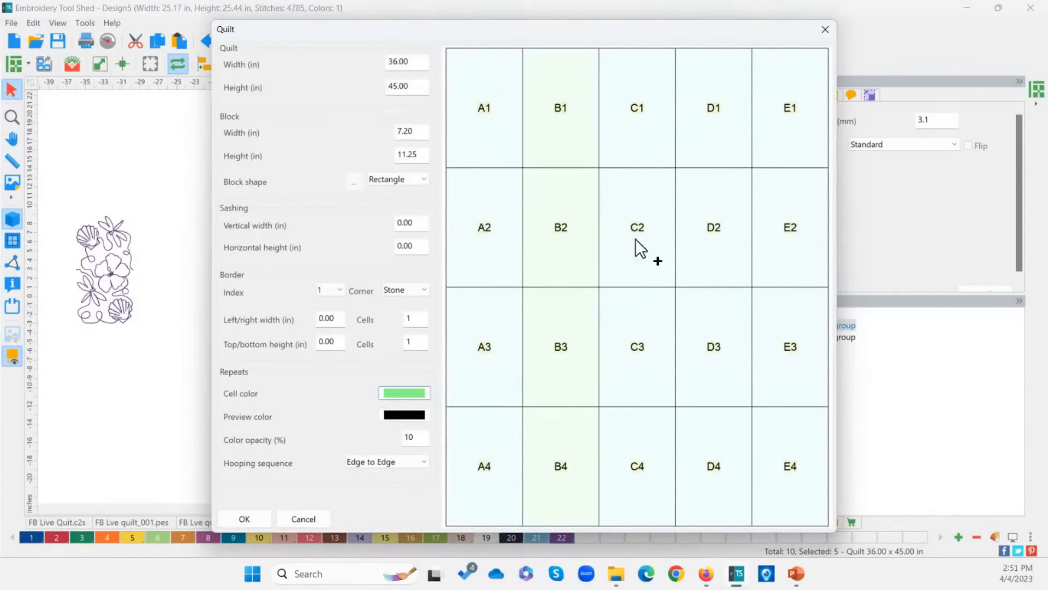
left_click(244, 518)
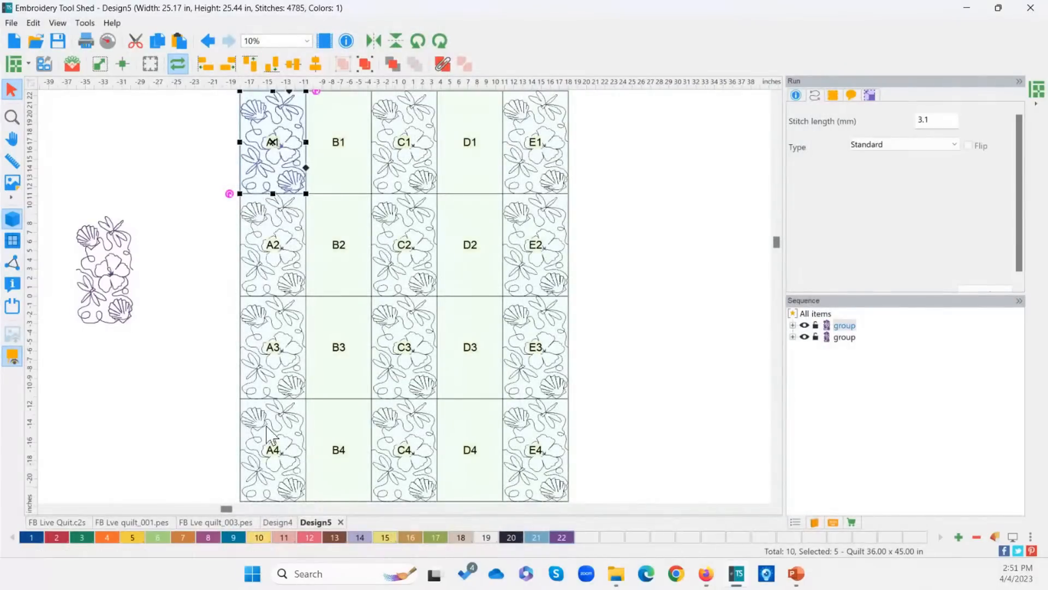
Step: Move the spare Bwalk-MB design from outside the quilt into block B1 and fit it to the block
left_click(108, 299)
left_click_drag(109, 281, 344, 189)
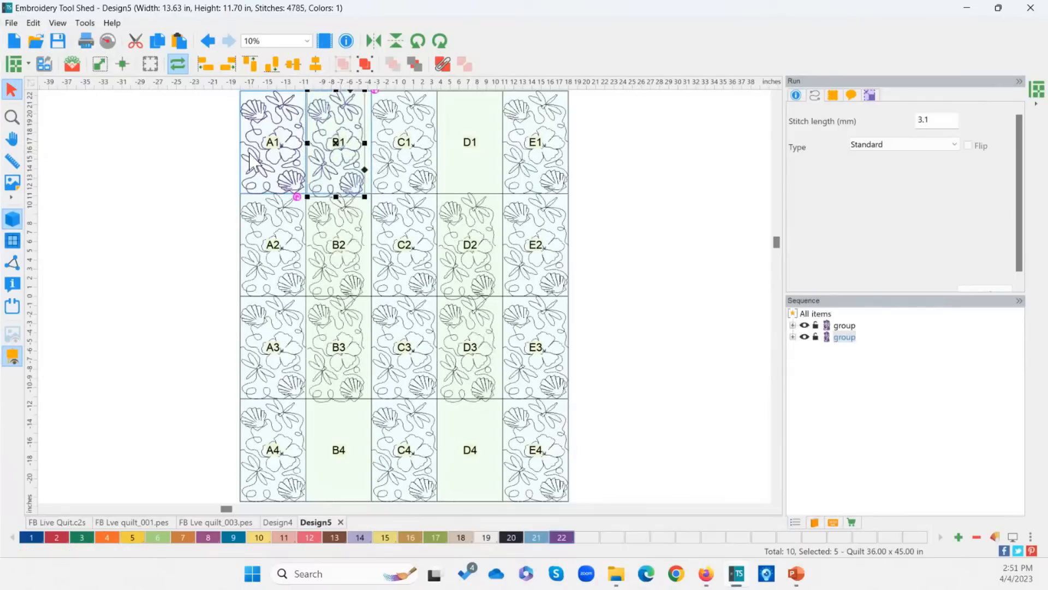
left_click(58, 224)
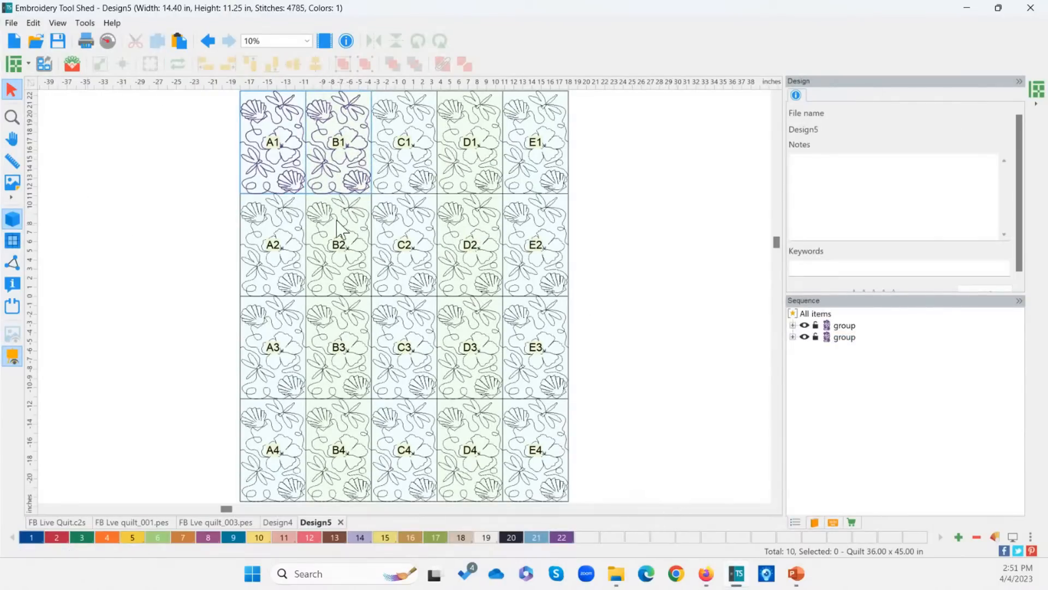
left_click(14, 24)
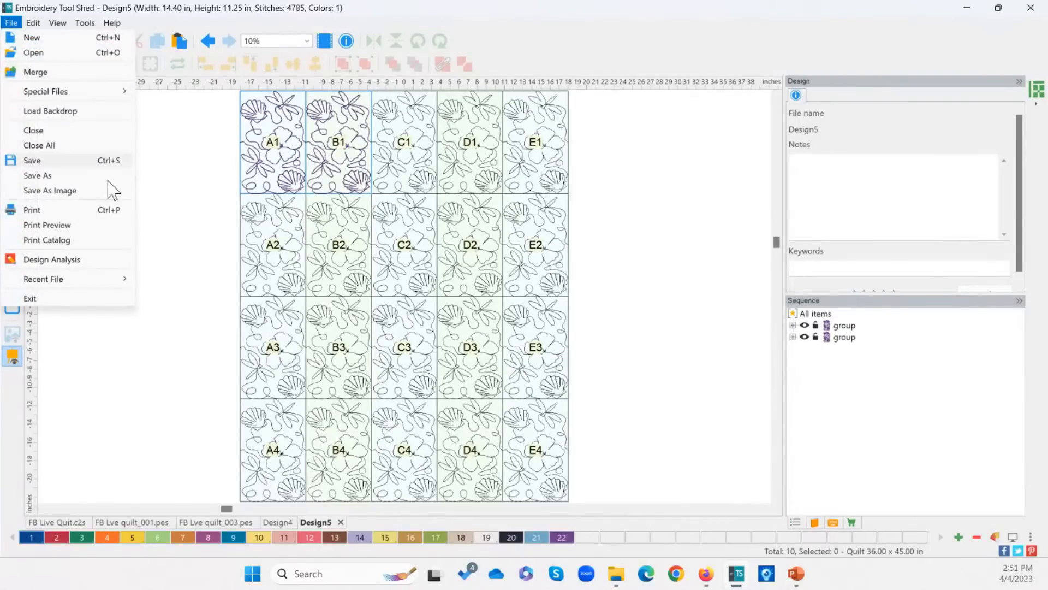
left_click(163, 378)
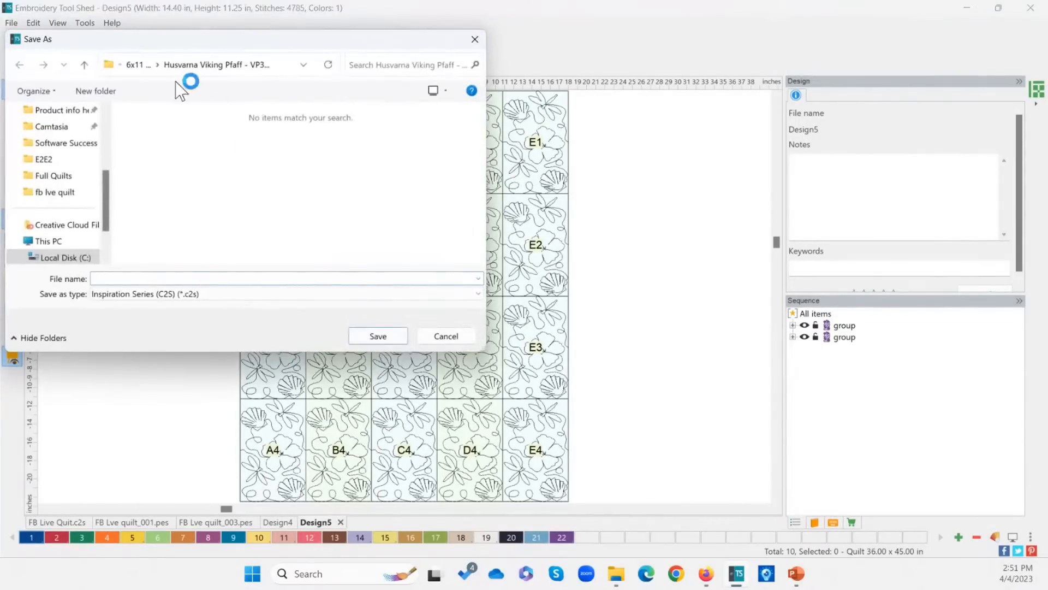
left_click(447, 338)
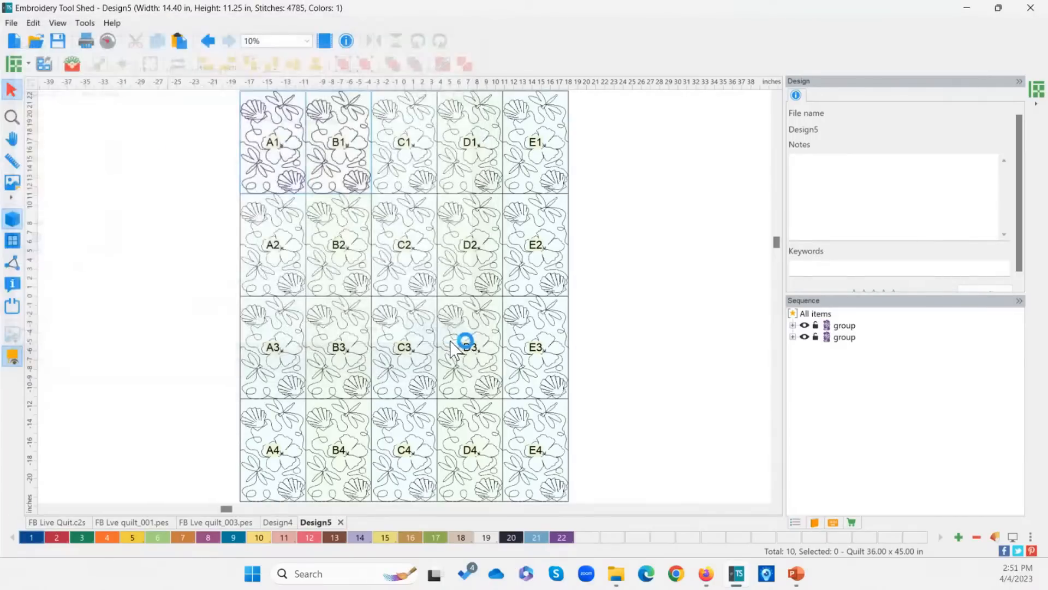
Step: Save the quilt as E2e in Inspiration Series C2S format in the Desktop folder TEST > MQP
left_click(11, 22)
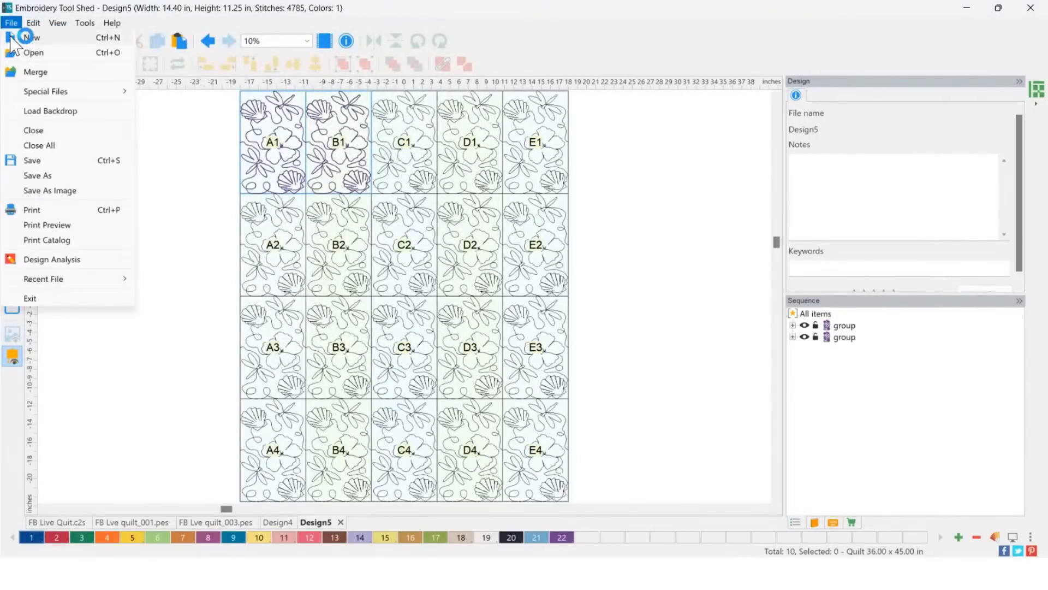
left_click(61, 177)
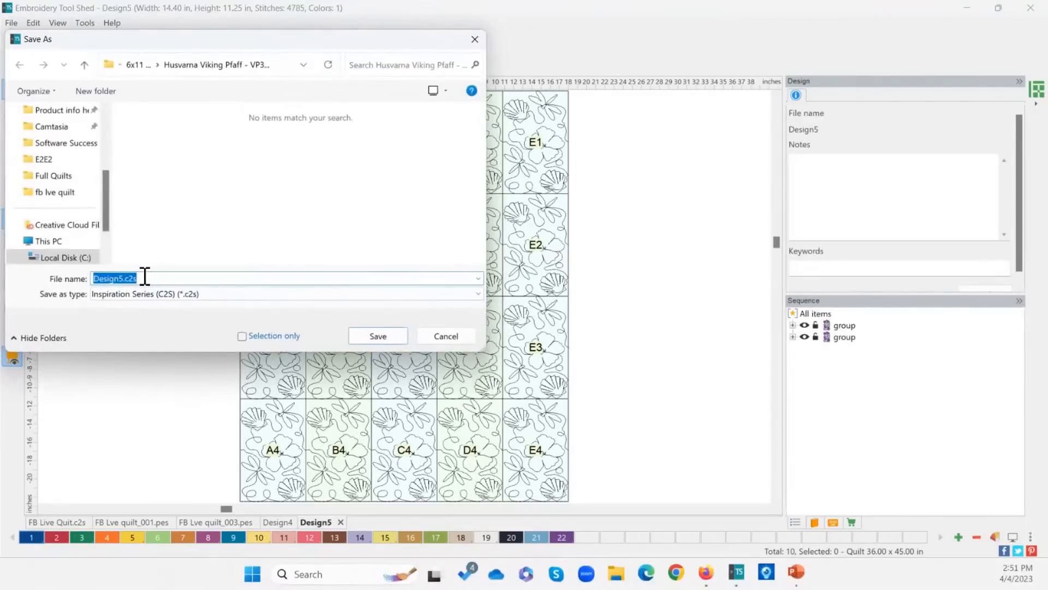
type("E2e")
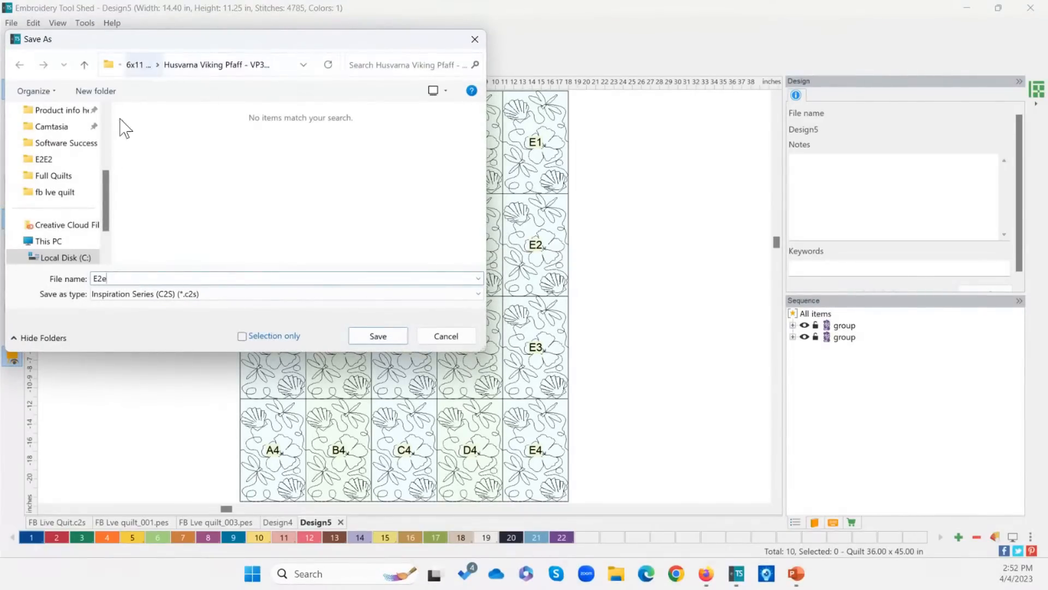
left_click(106, 139)
left_click(49, 158)
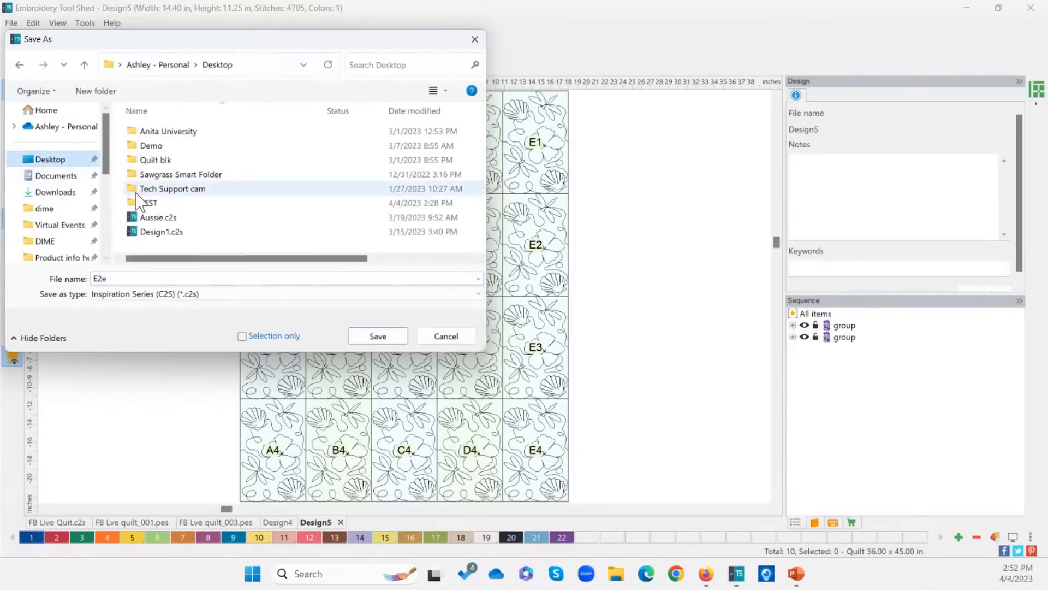
left_click(155, 206)
double_click(155, 203)
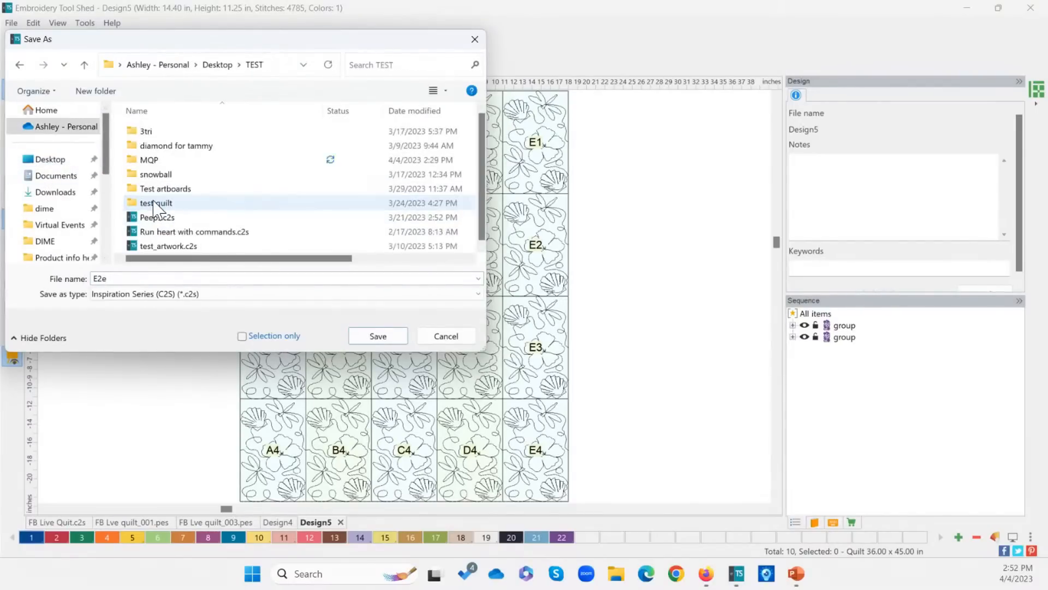
double_click(147, 159)
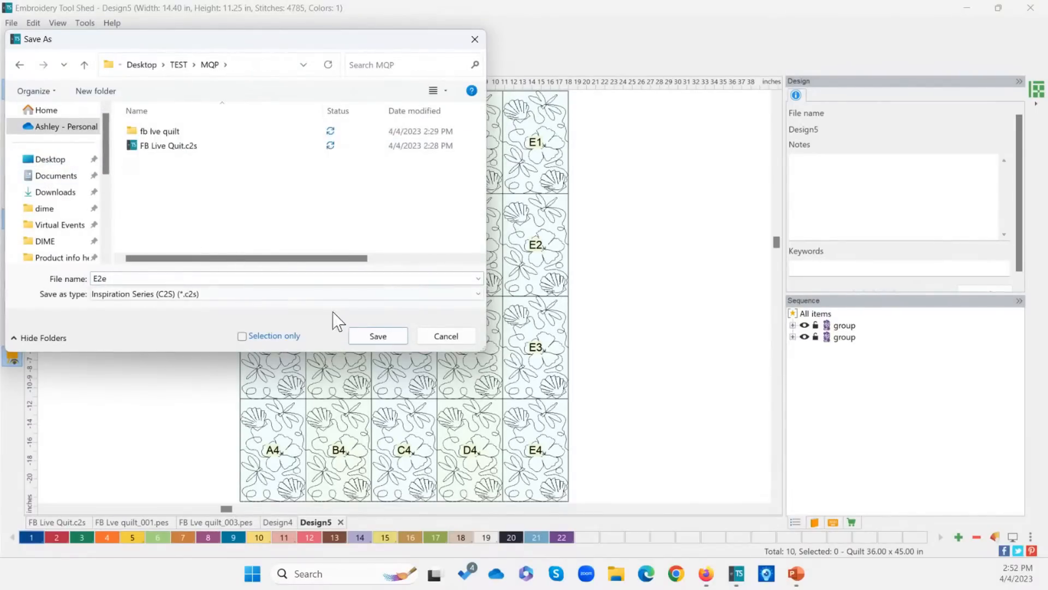
left_click(367, 334)
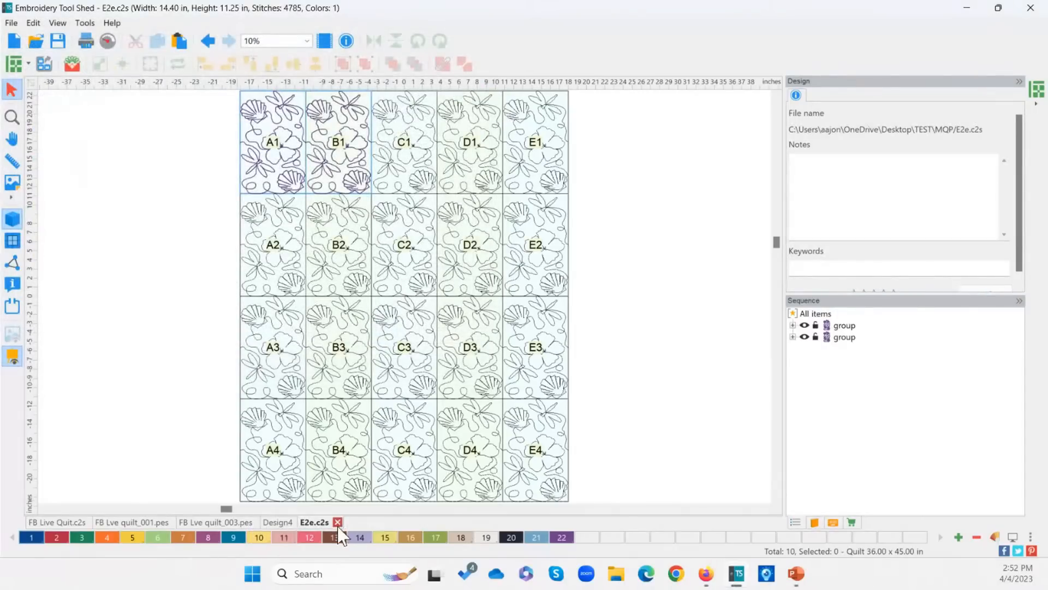
Step: Export the quilt hoopings as e2e in Viking/Husqvarna VP4 format to the MQP folder
left_click(44, 64)
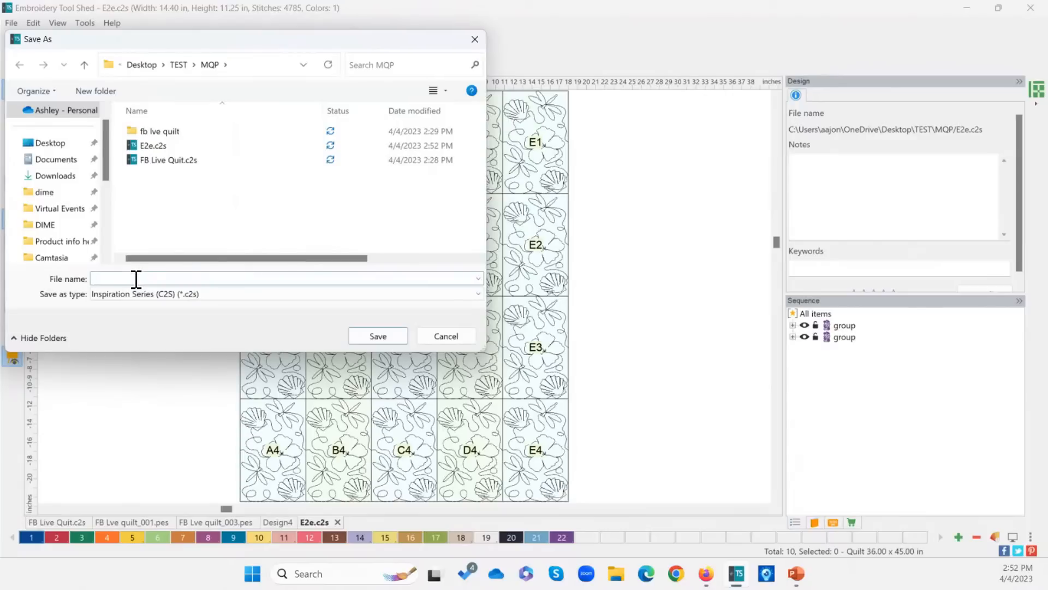
type("e2e")
left_click(124, 294)
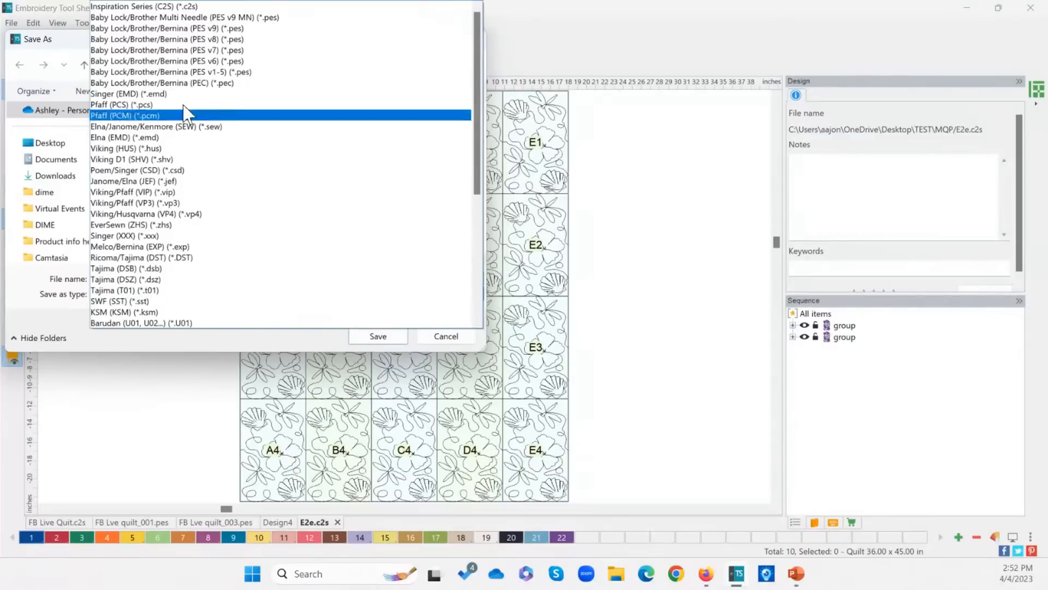
left_click(260, 215)
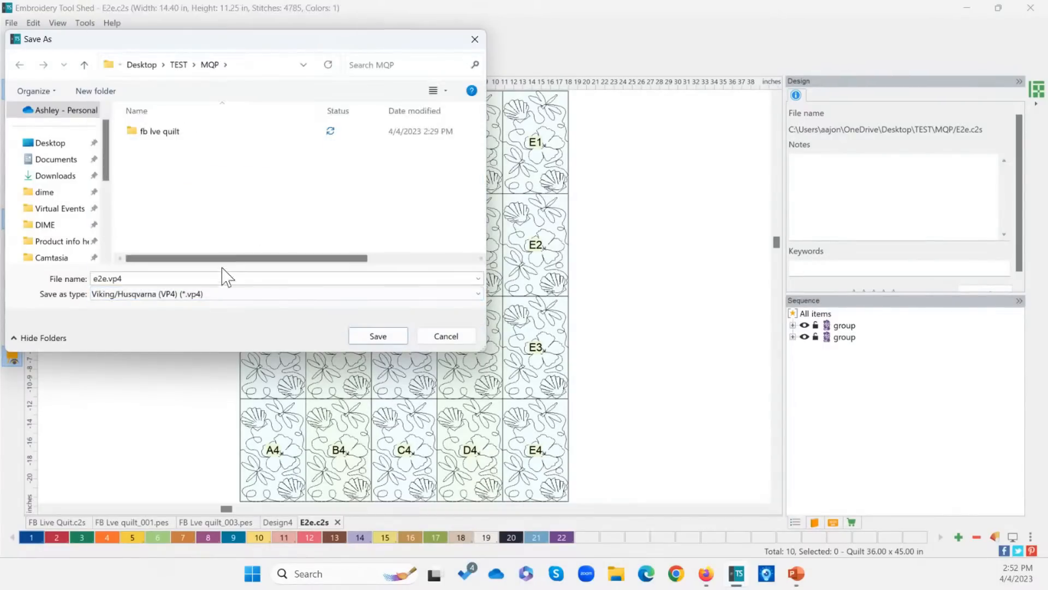
left_click(397, 341)
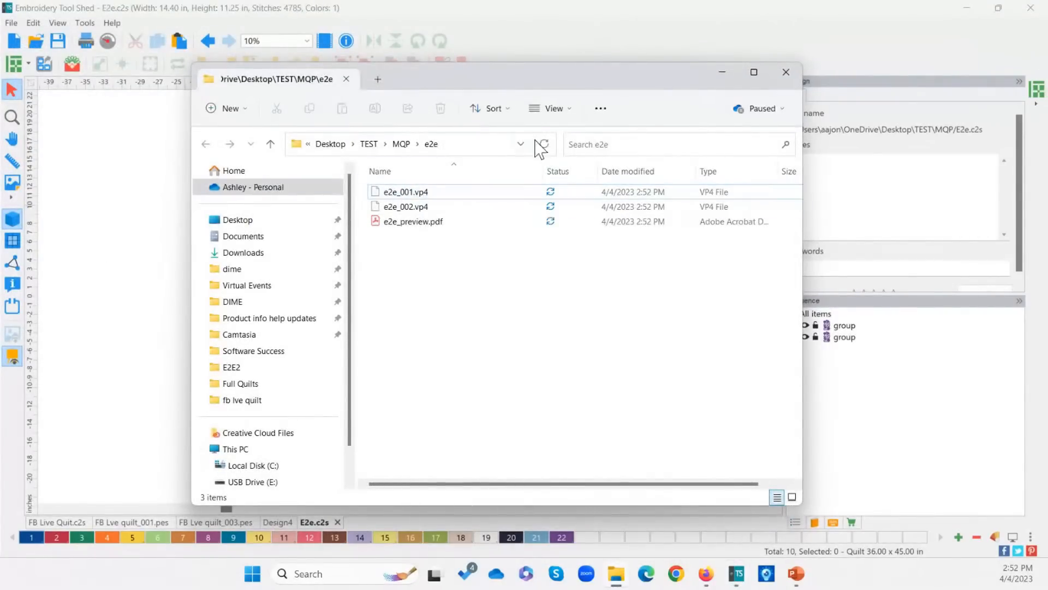
Step: Show the exported e2e files as large icons and open e2e_preview.pdf
left_click(552, 109)
left_click(567, 140)
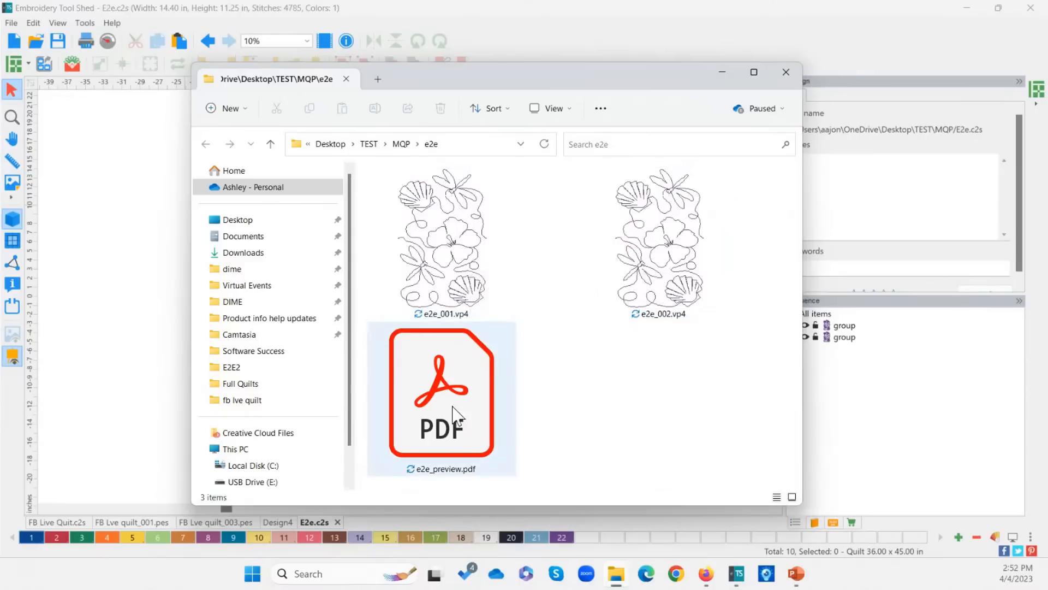
left_click(457, 428)
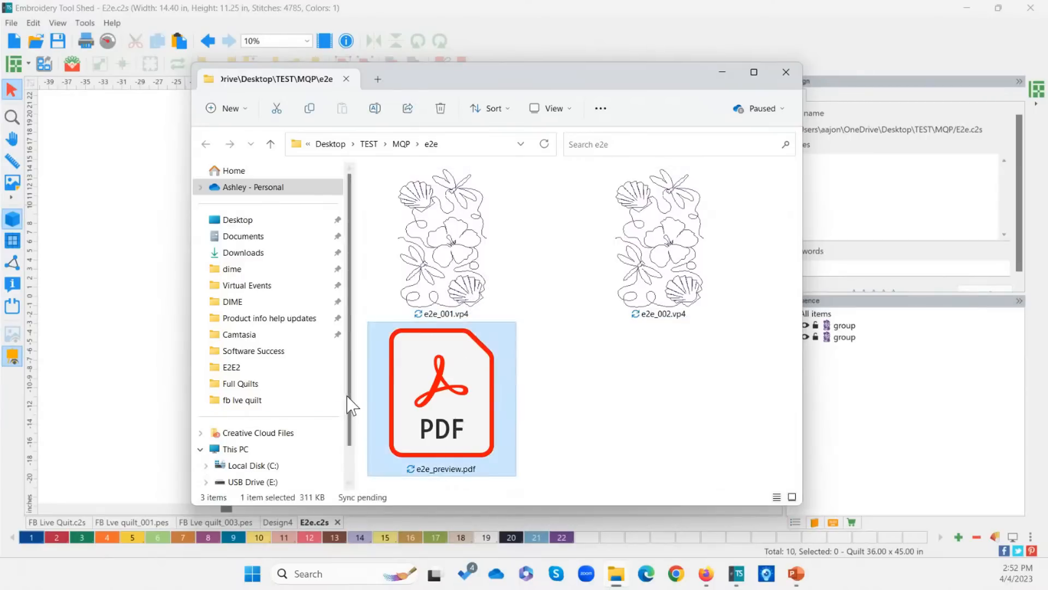
Step: Examine the quilt layout and hooping sequence on all pages of the PDF preview, and close the preview and export folder
scroll(617, 244, "down", 2)
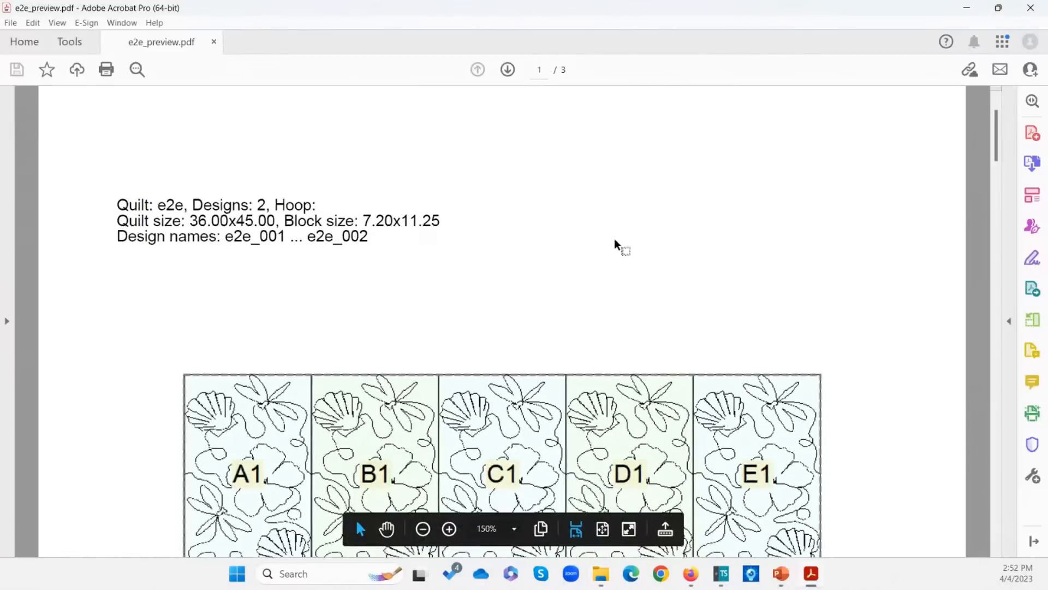
scroll(611, 241, "down", 4)
scroll(614, 279, "down", 10)
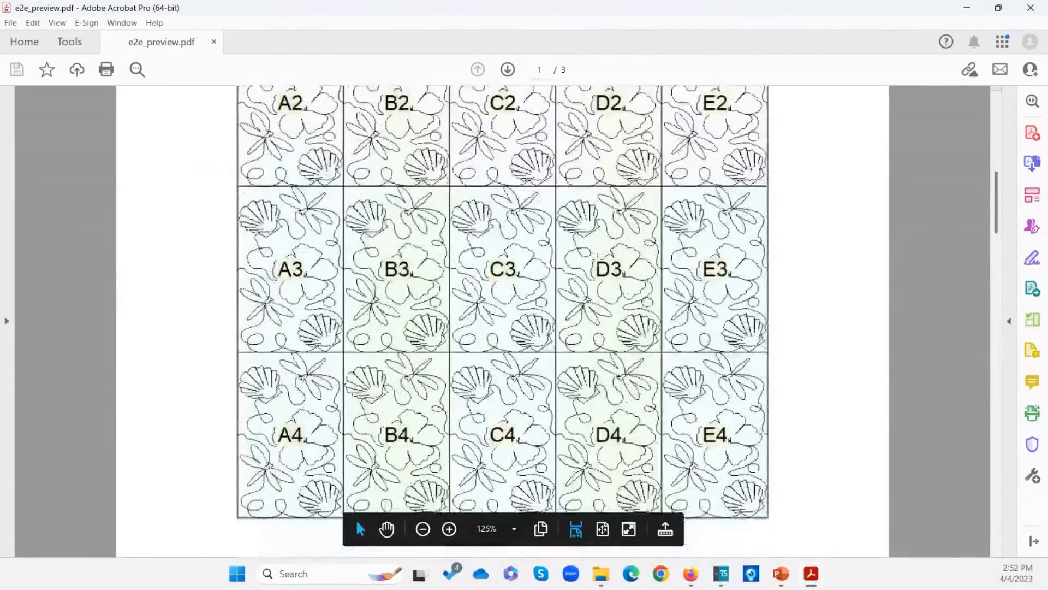
scroll(613, 279, "down", 8)
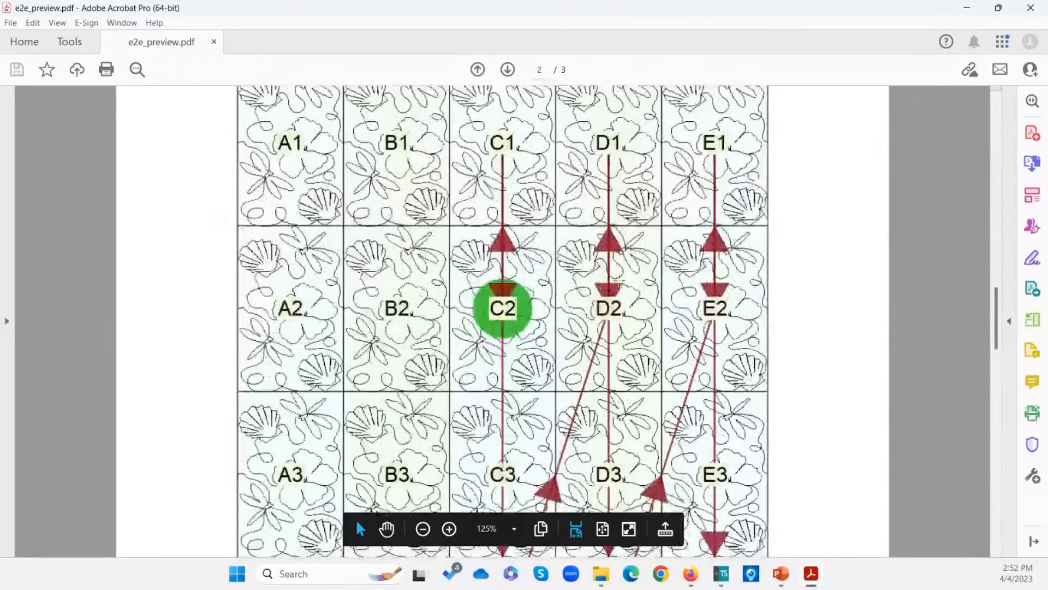
scroll(555, 295, "down", 1)
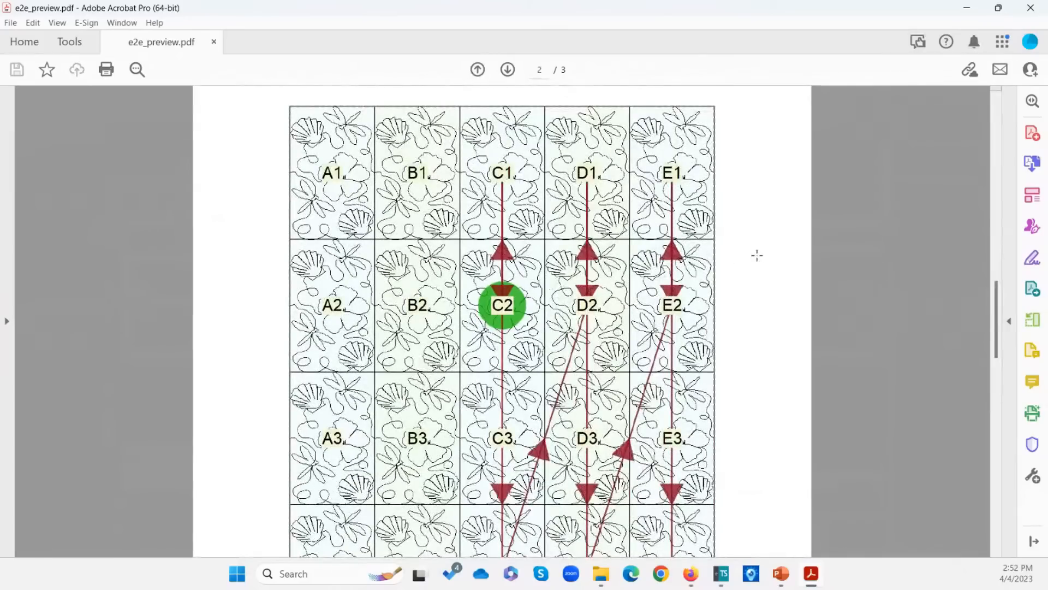
scroll(994, 289, "down", 1)
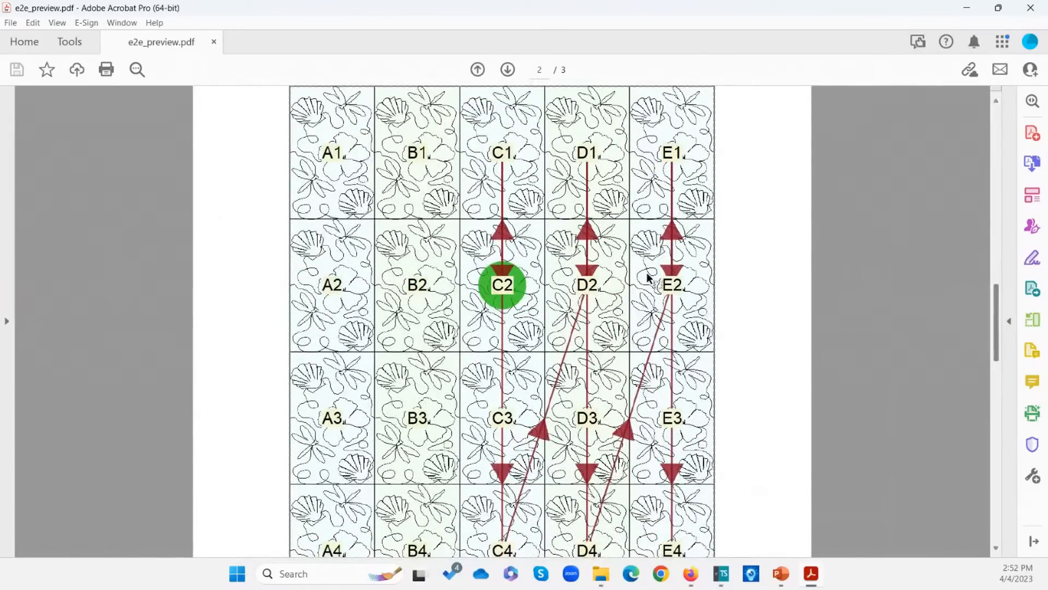
scroll(645, 277, "down", 1)
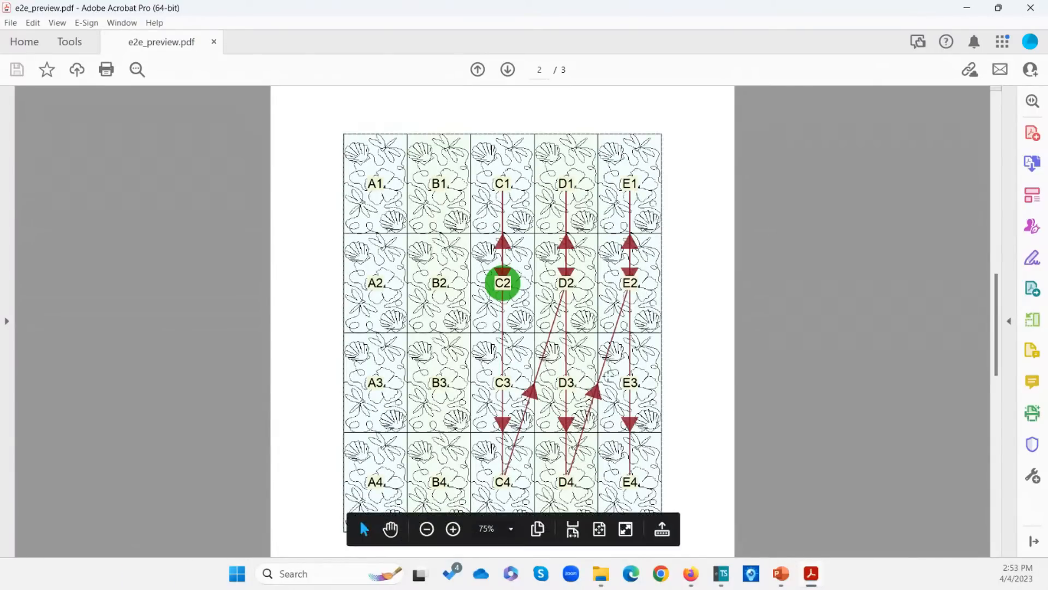
scroll(609, 376, "down", 10)
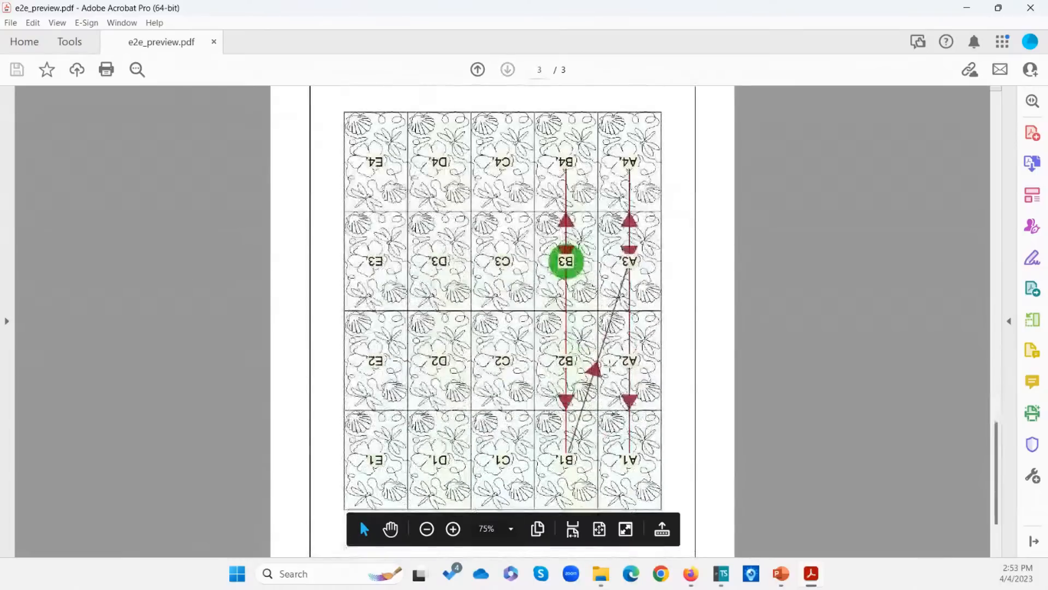
scroll(502, 297, "down", 1)
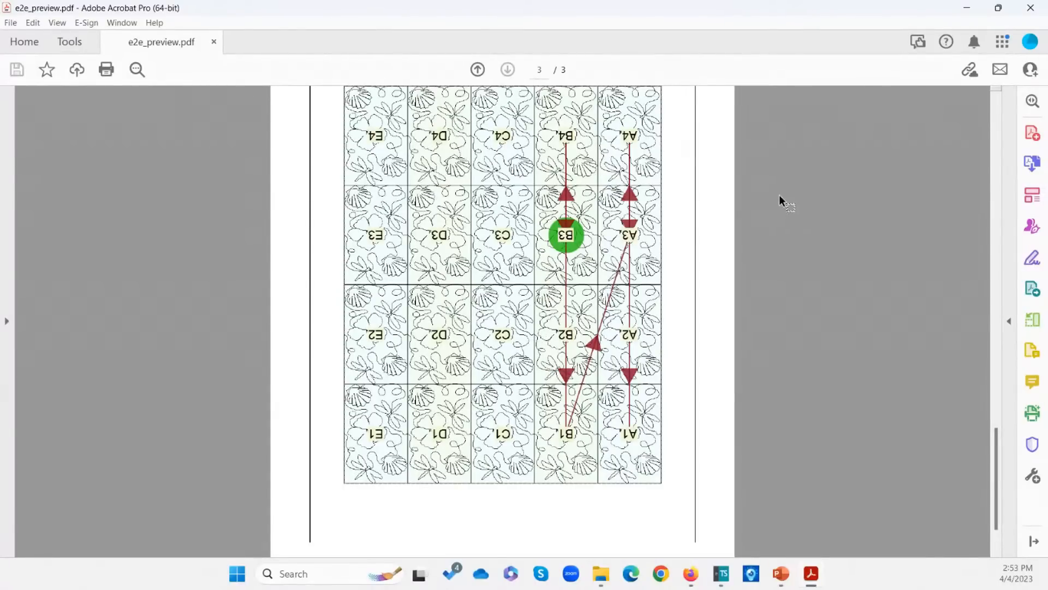
left_click(1030, 8)
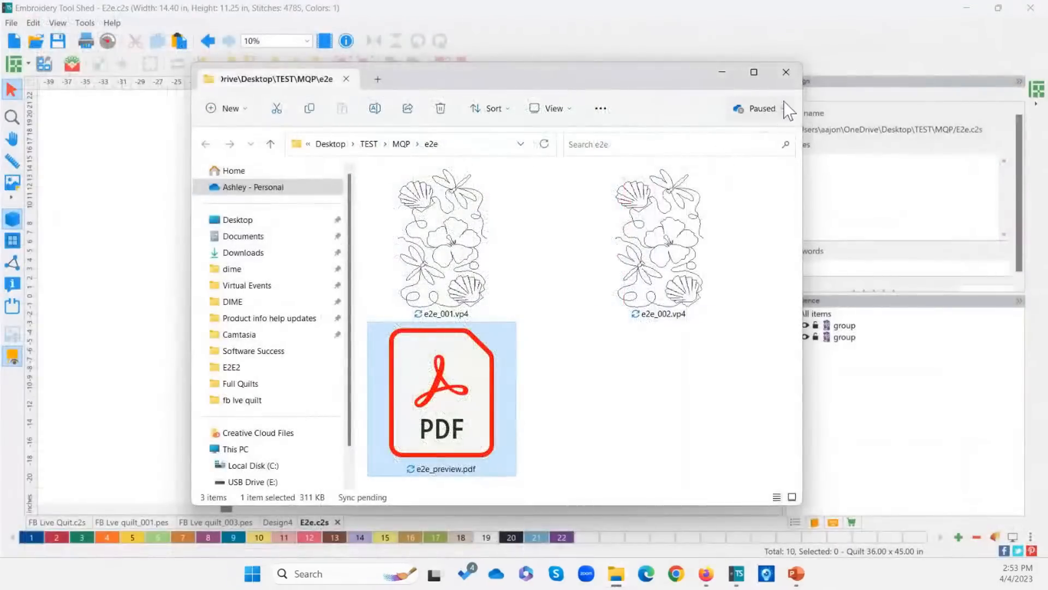
left_click(786, 71)
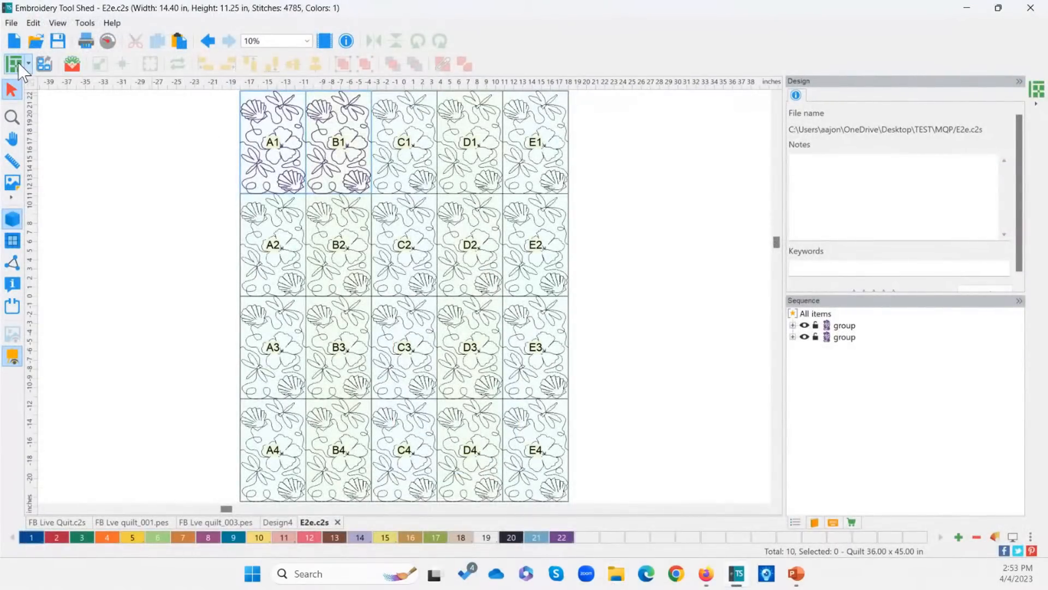
Step: Review the available hooping sequence options in the quilt settings and close them without changes
left_click(19, 65)
left_click(387, 462)
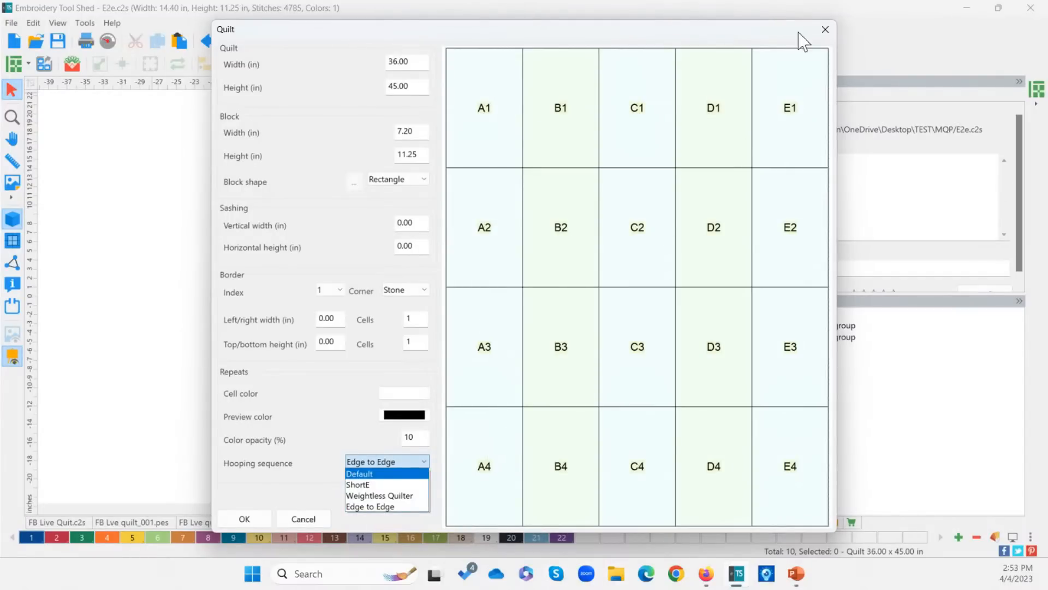
left_click(821, 26)
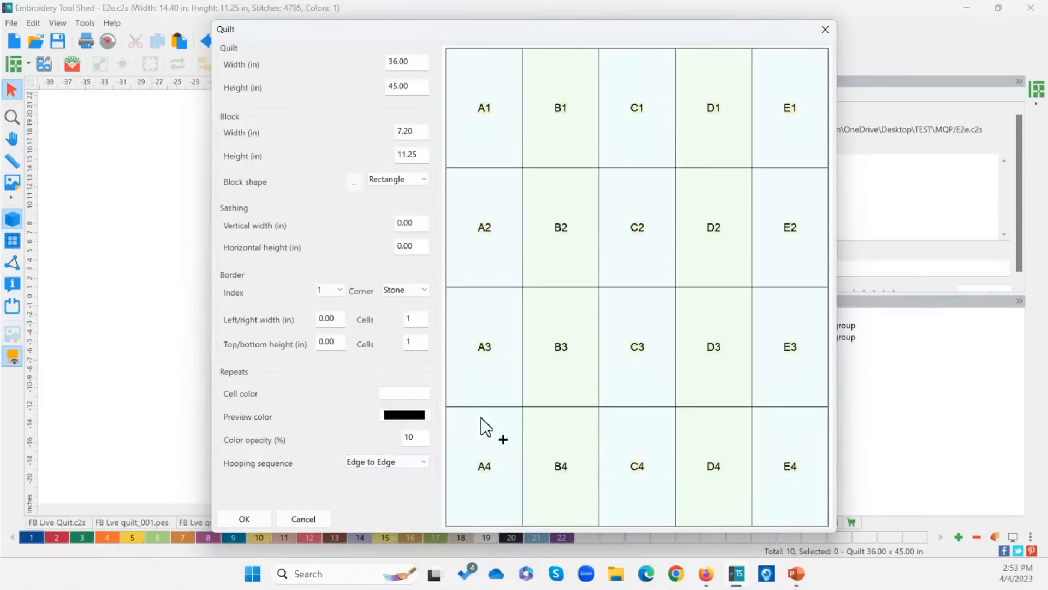
left_click(825, 29)
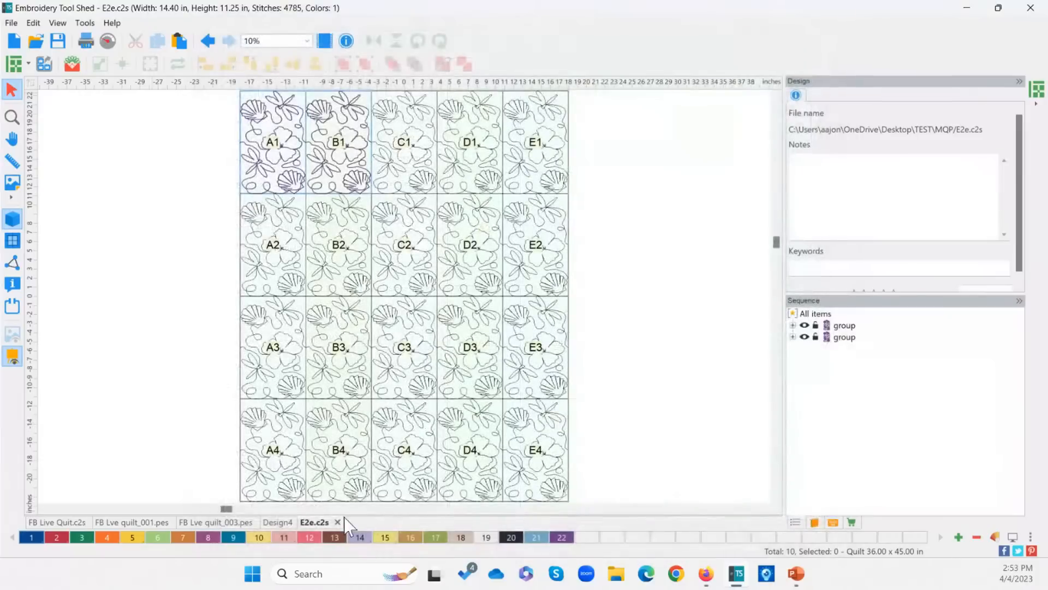
Step: Close the designs E2e.c2s, FB Live Quit.c2s, FB Lve quilt_001.pes and FB Lve quilt_003.pes, discarding the changes to the last one
left_click(338, 522)
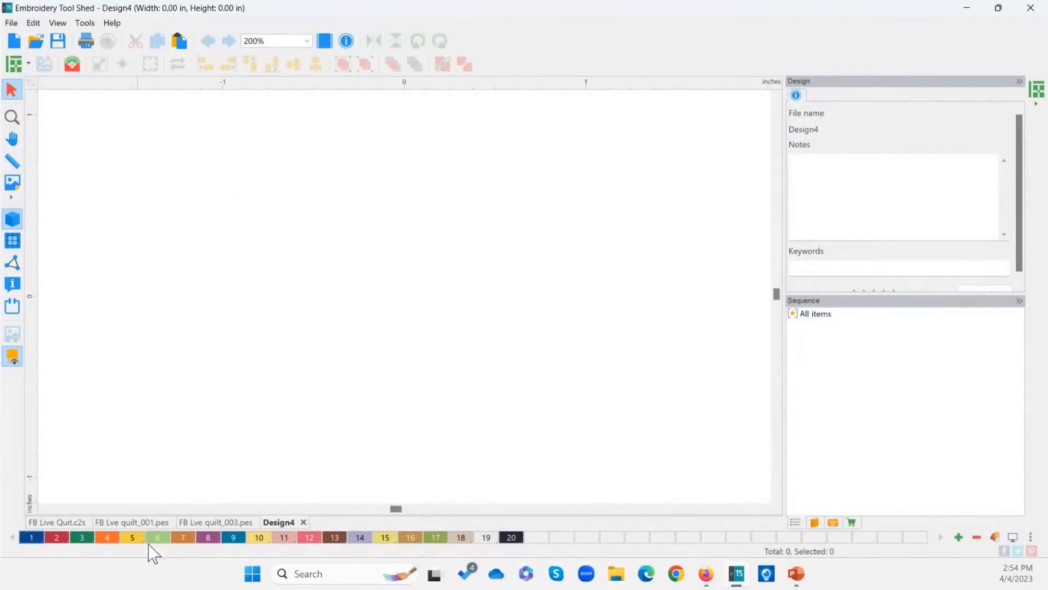
left_click(71, 523)
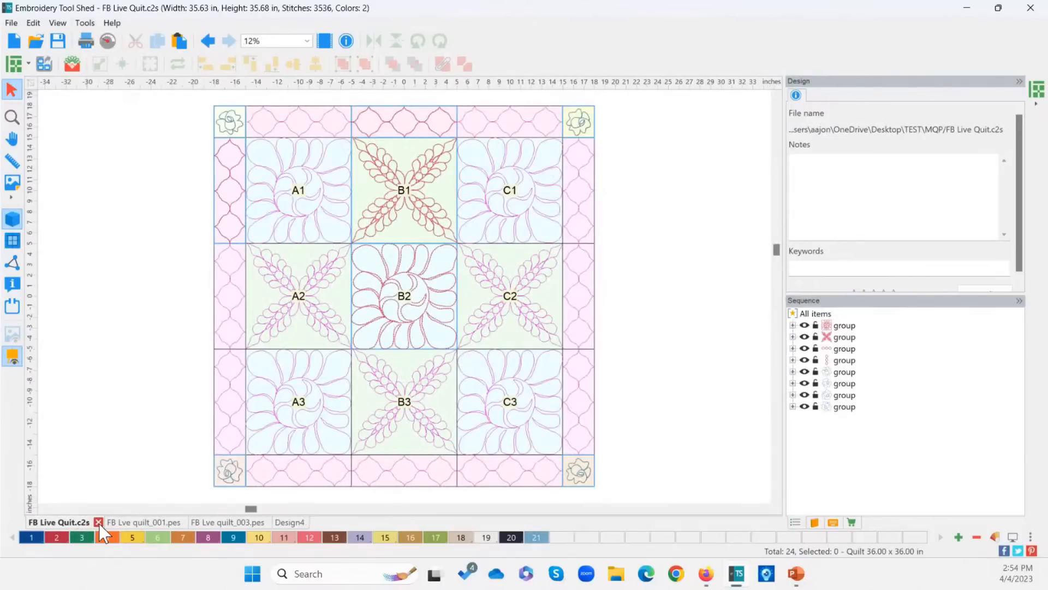
left_click(98, 522)
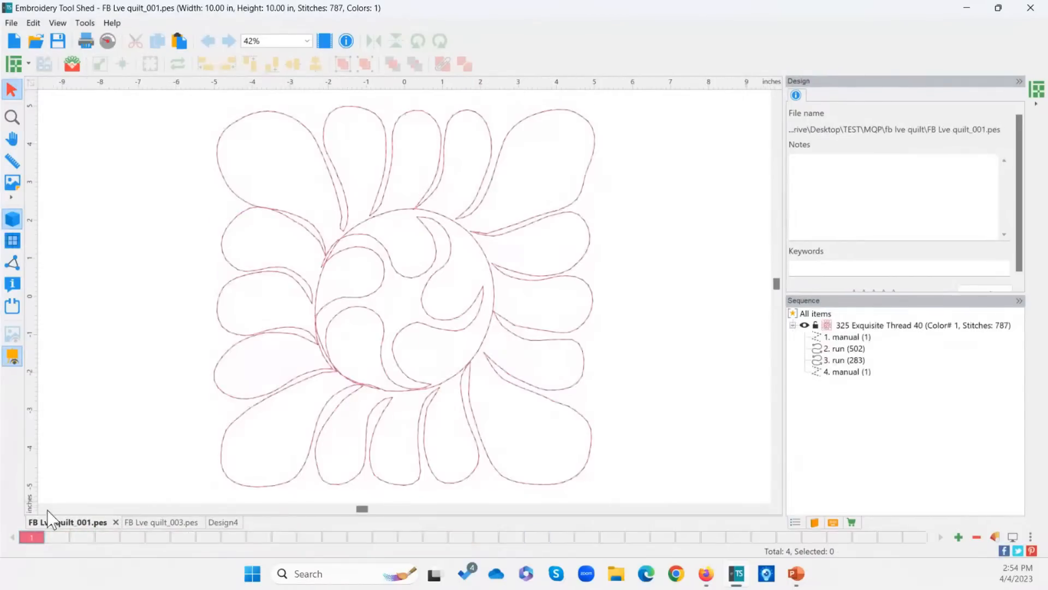
left_click(116, 521)
left_click(115, 521)
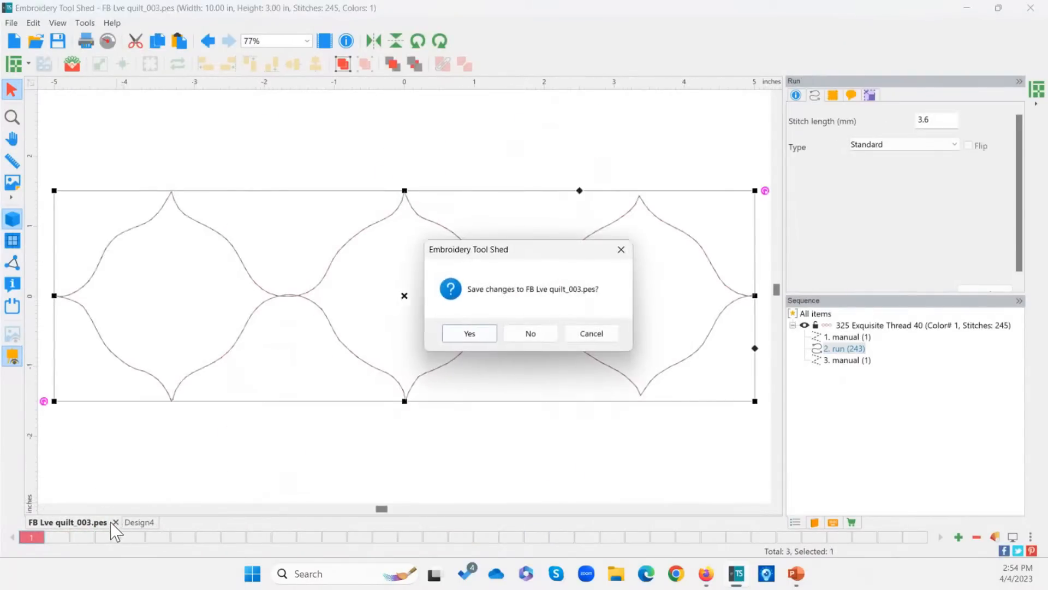
left_click(507, 331)
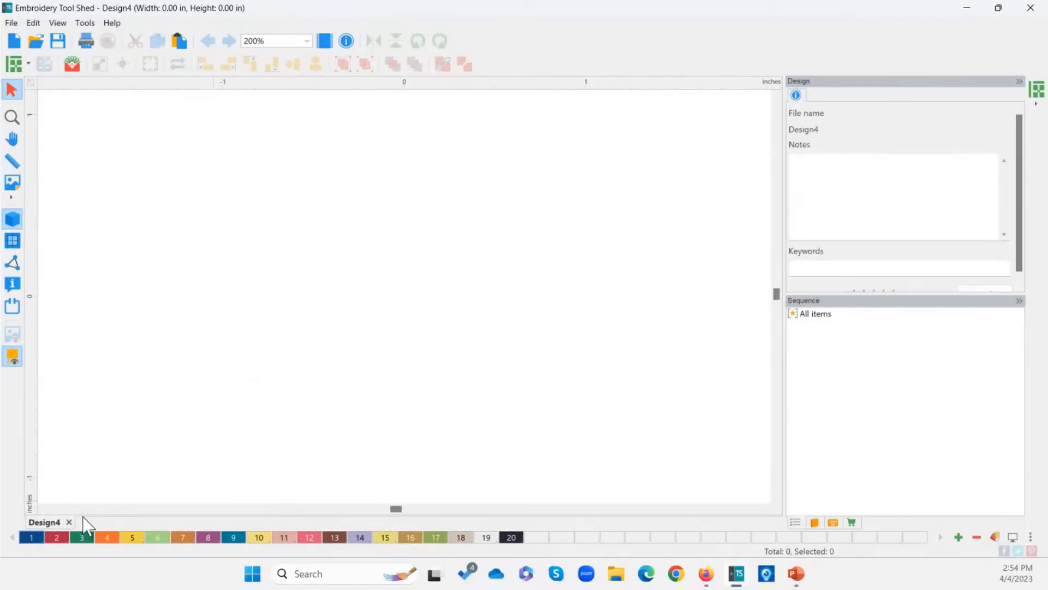
Step: Switch to File Explorer and go to the exported e2e folder in Desktop > TEST > MQP
left_click(615, 573)
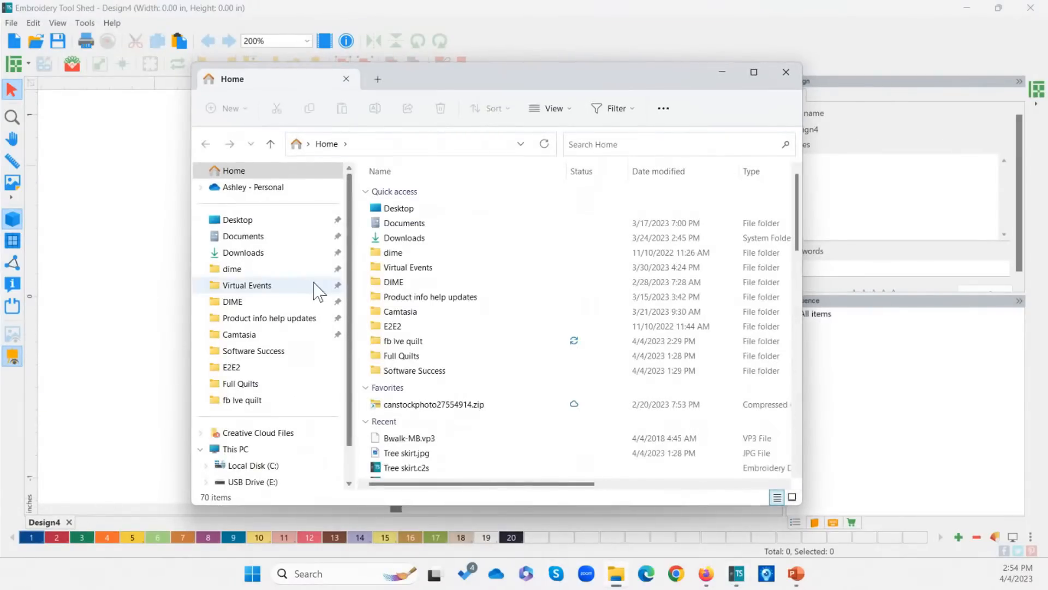
left_click(240, 221)
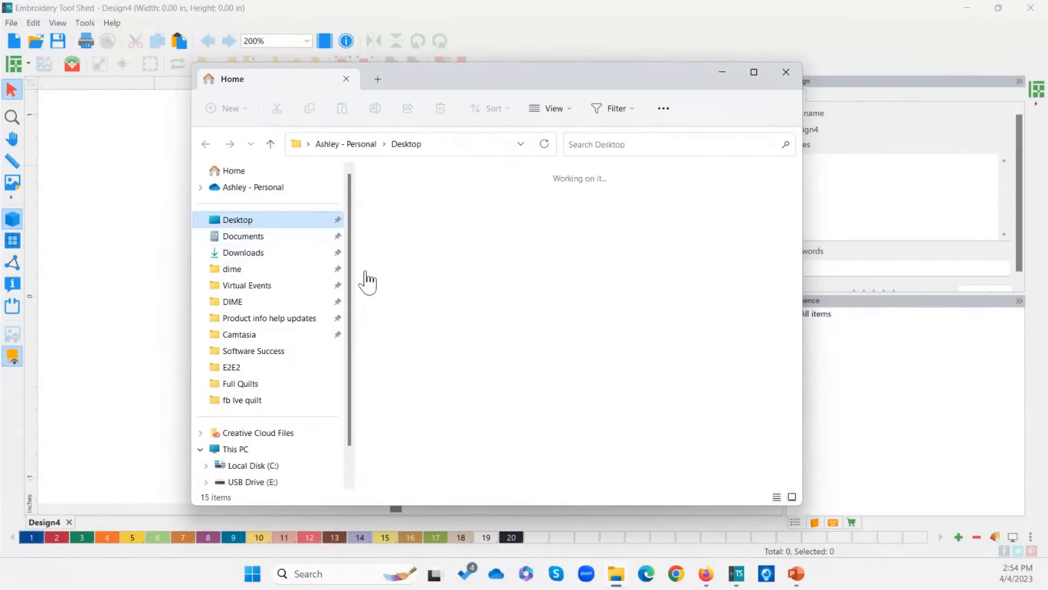
left_click(445, 404)
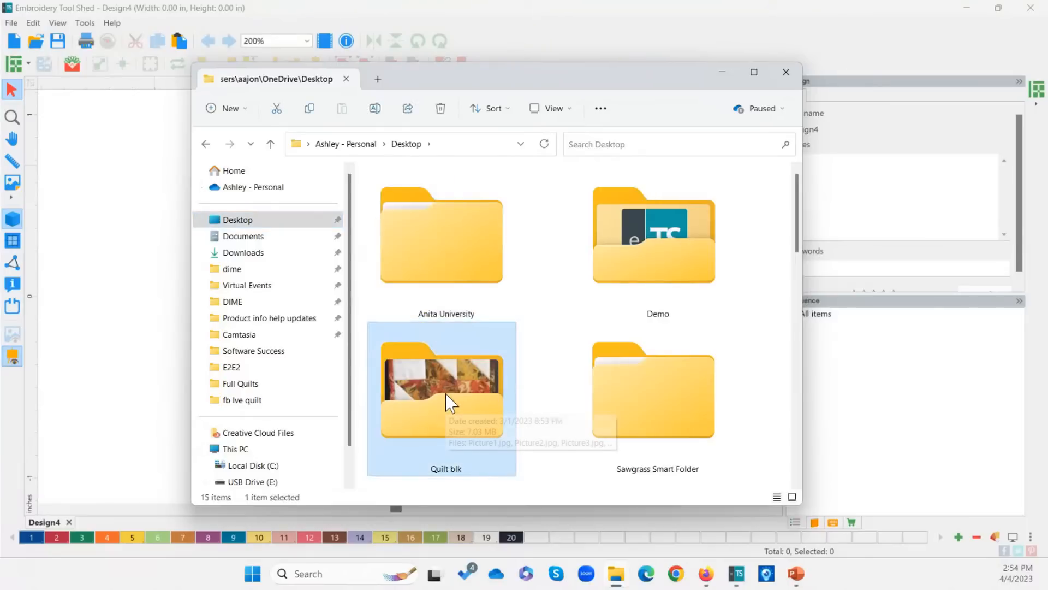
scroll(450, 404, "down", 5)
left_click(659, 251)
double_click(660, 251)
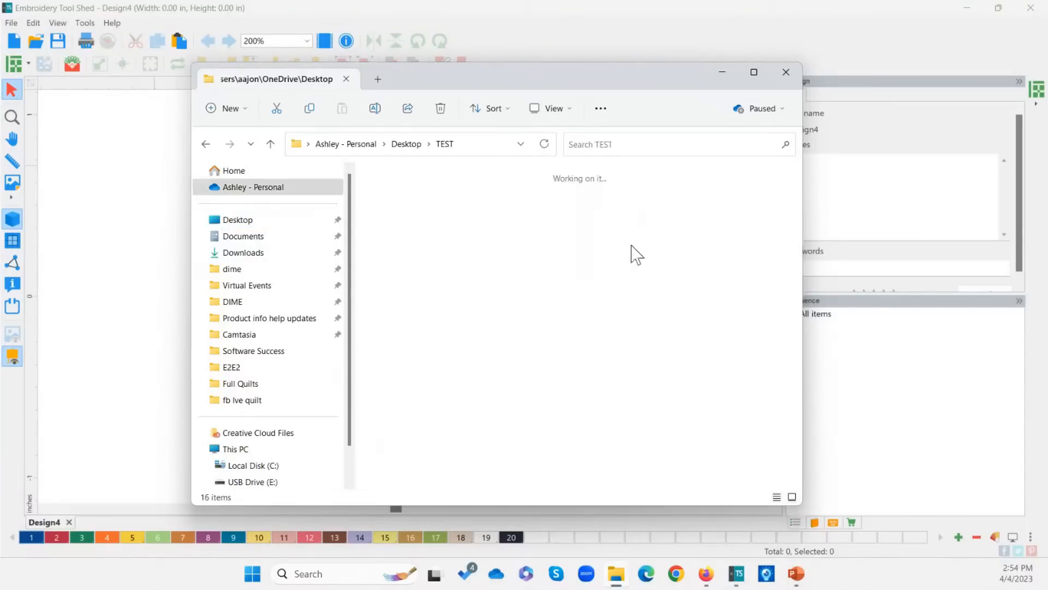
left_click(468, 244)
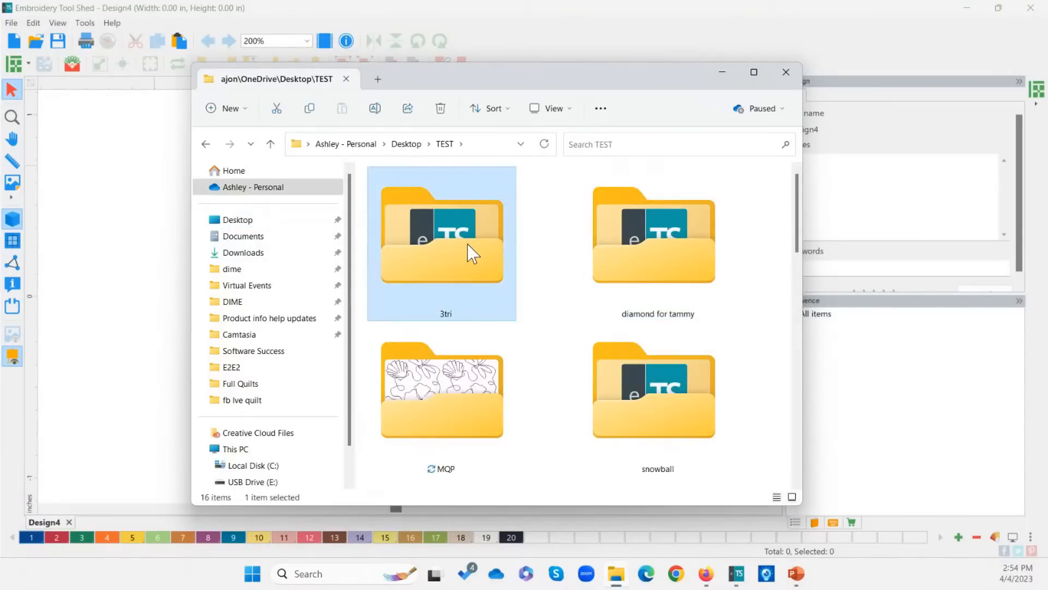
double_click(460, 412)
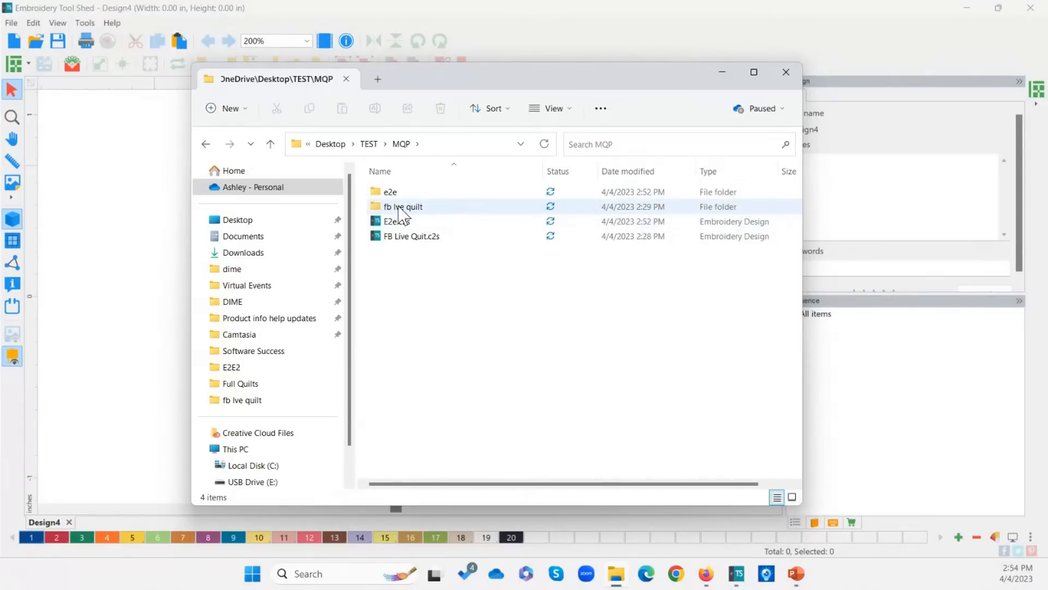
double_click(390, 195)
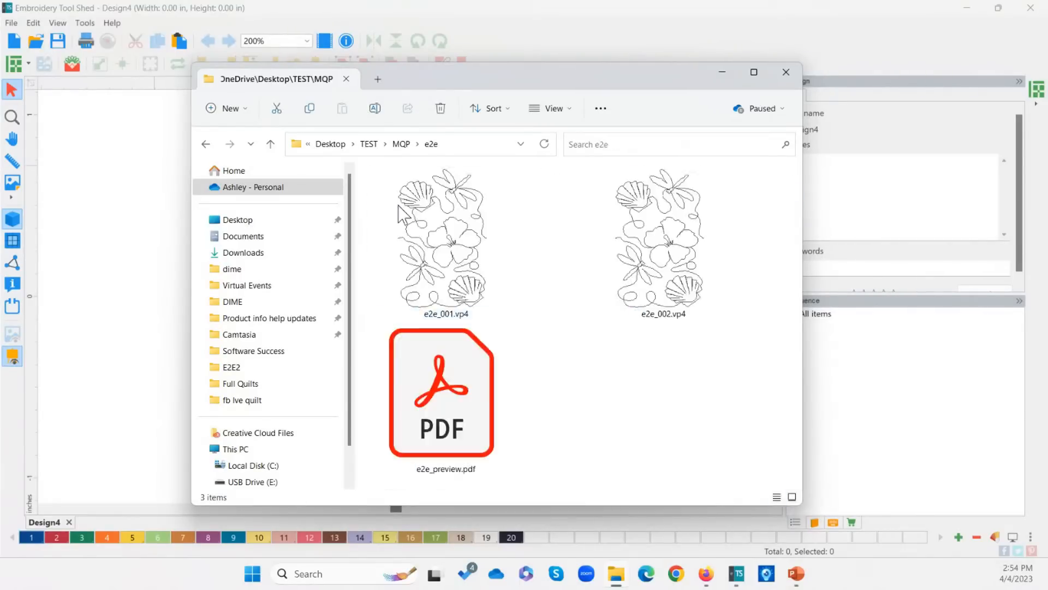
Step: Load e2e_001.vp4 into Embroidery Tool Shed and inspect the run segment of its central flower
left_click(456, 243)
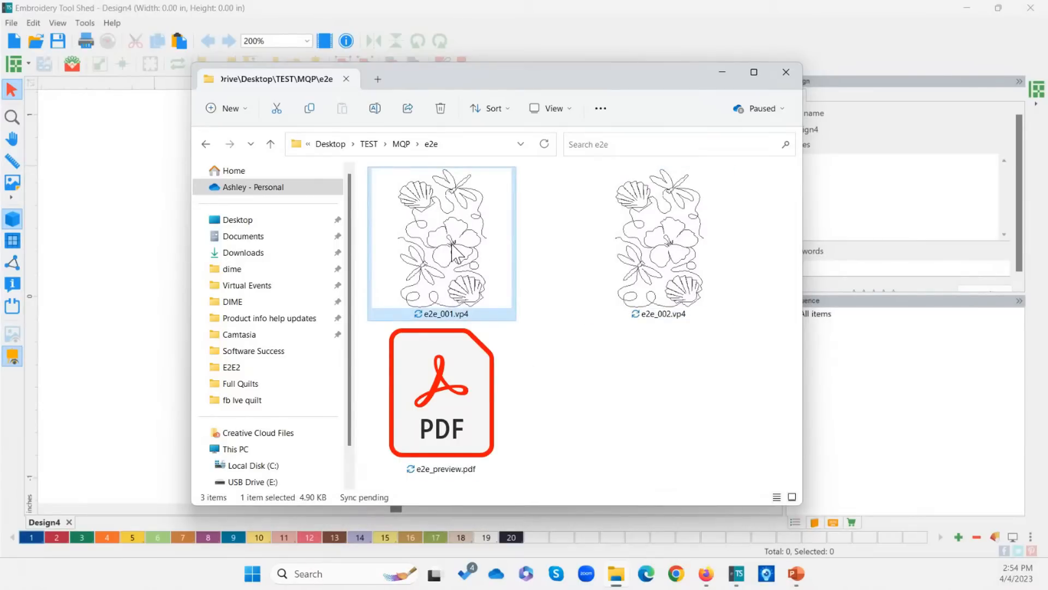
left_click_drag(453, 251, 164, 273)
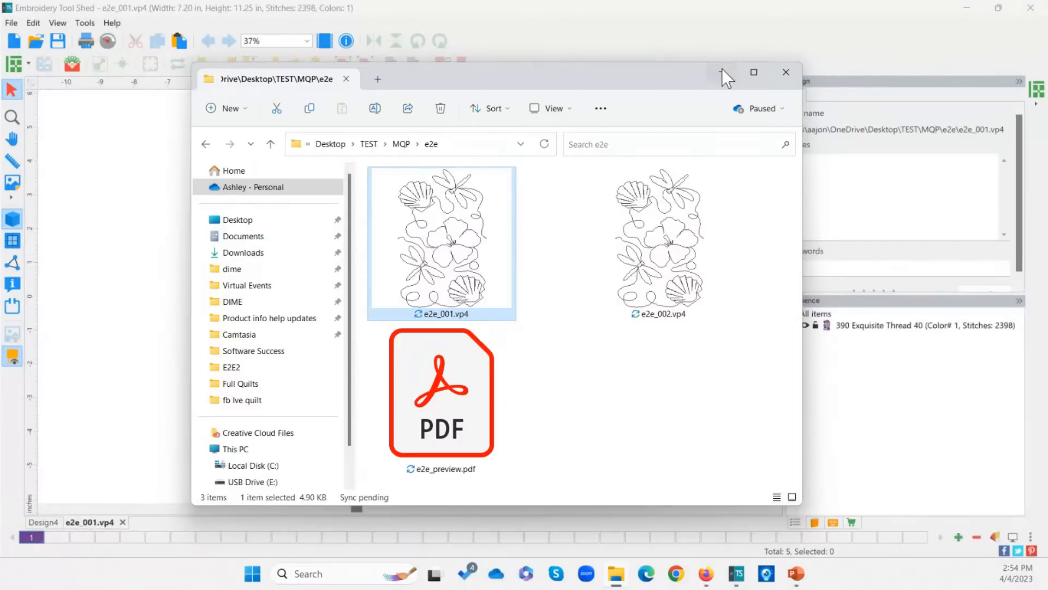
left_click(722, 71)
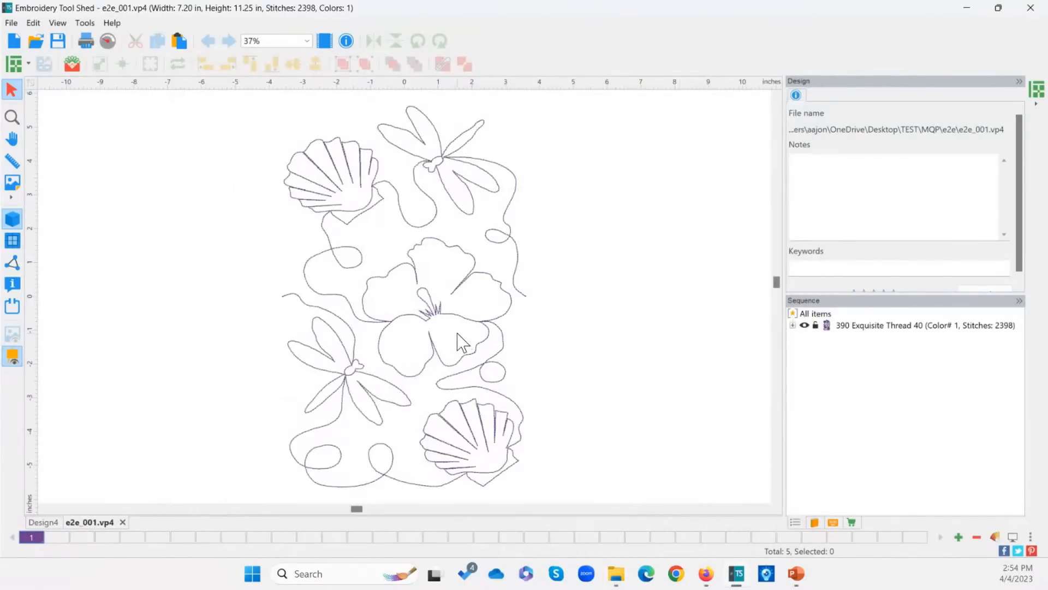
left_click(491, 341)
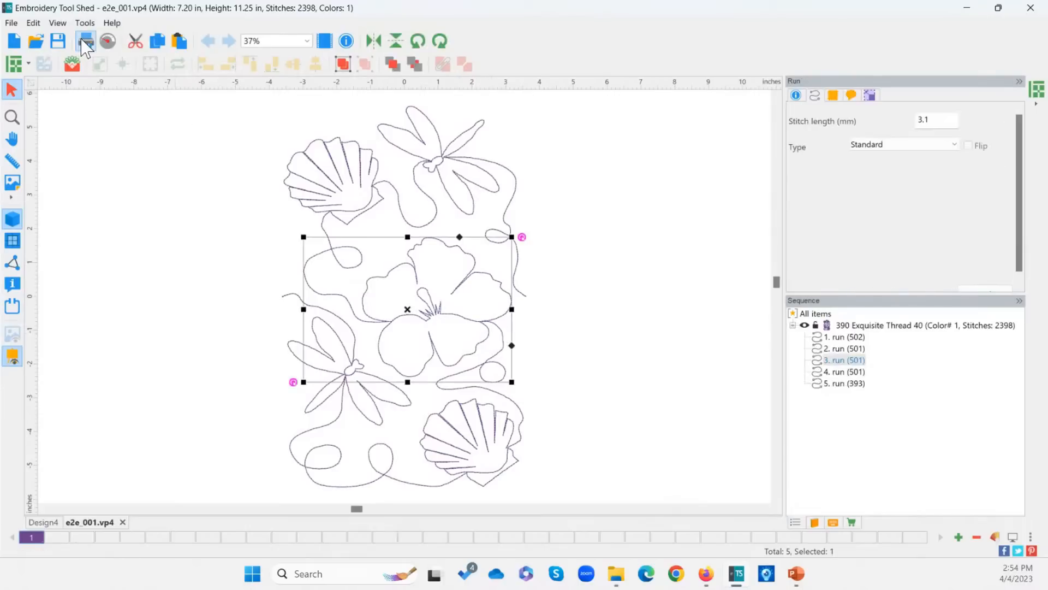
left_click(188, 203)
left_click_drag(0, 47, 571, 75)
left_click(928, 94)
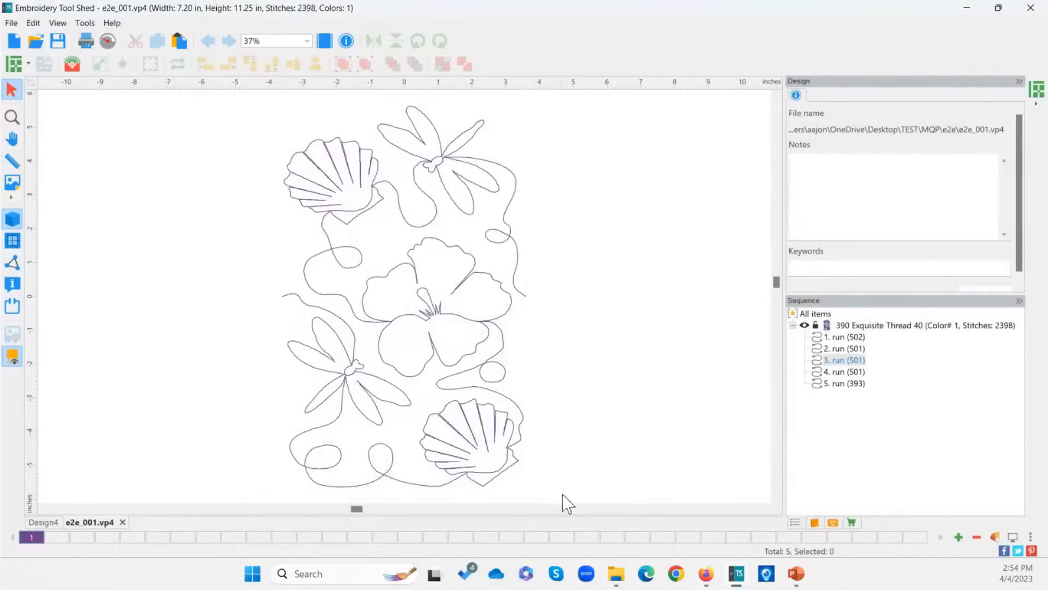
Step: Reopen the saved quilt E2e.c2s from the MQP folder
mouse_move(726, 574)
mouse_move(623, 577)
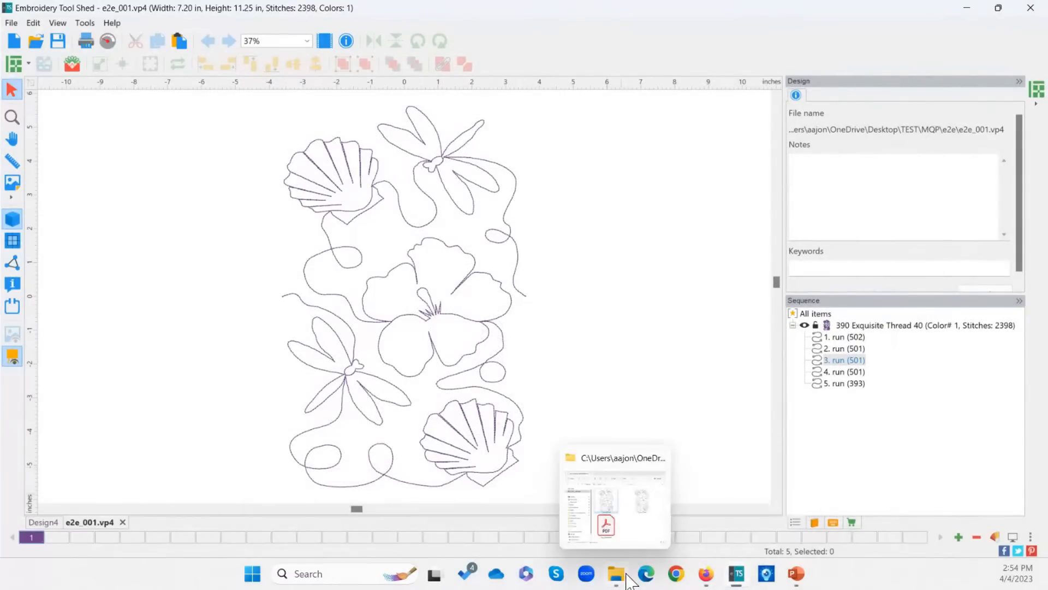
left_click(584, 481)
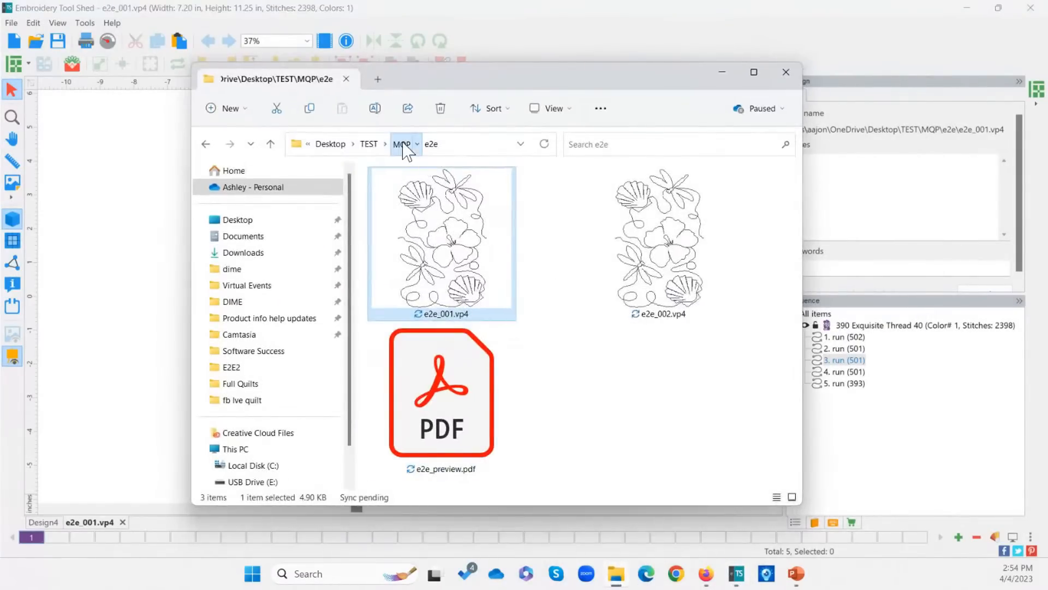
left_click(401, 144)
double_click(401, 222)
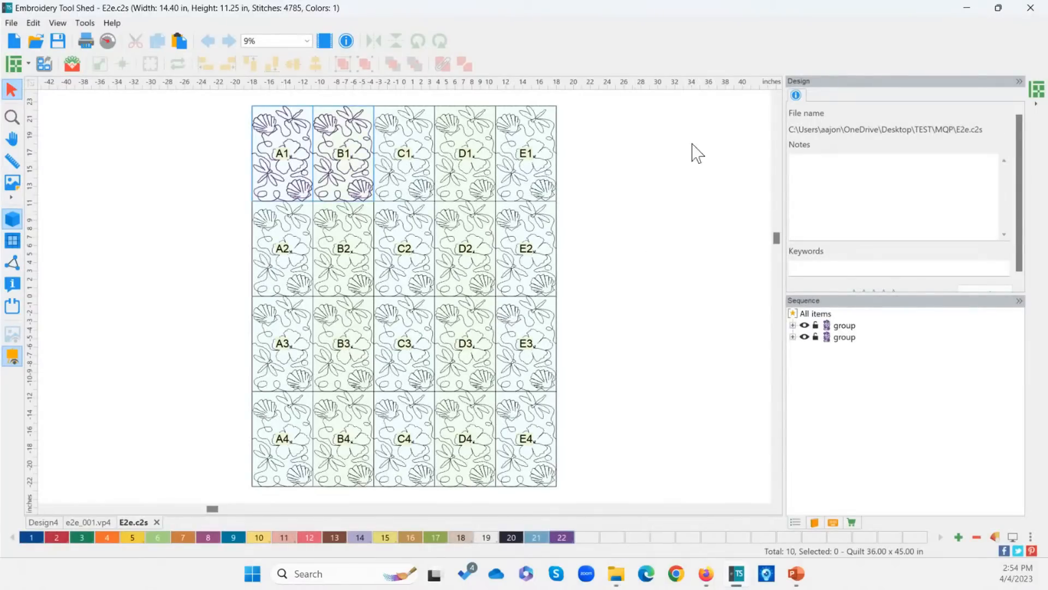
Step: Delete the stitch design groups in blocks A1 and B1 to leave the quilt layout empty
left_click(283, 164)
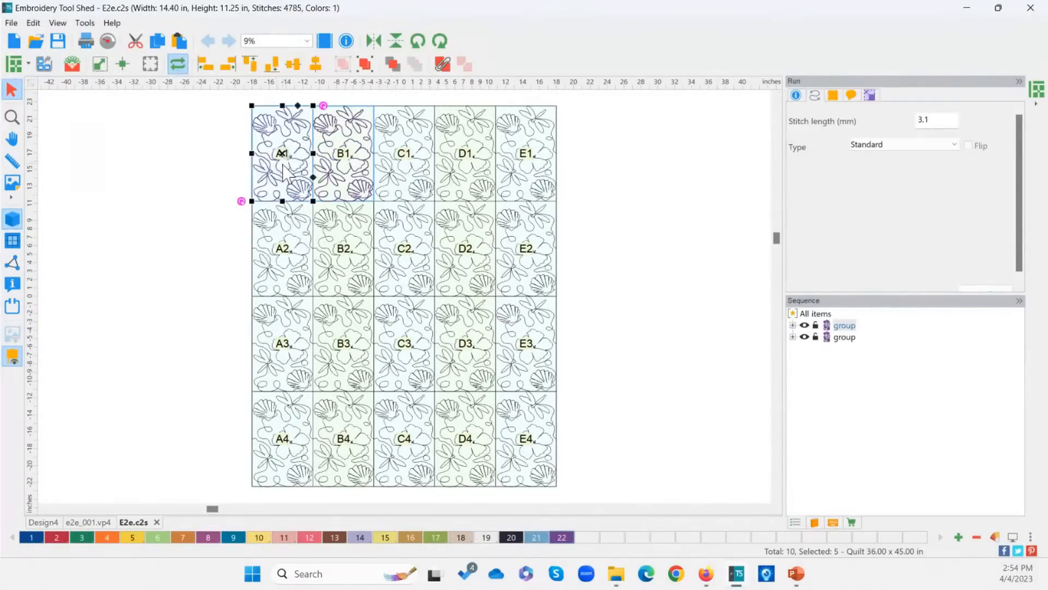
key("Delete")
key("Delete")
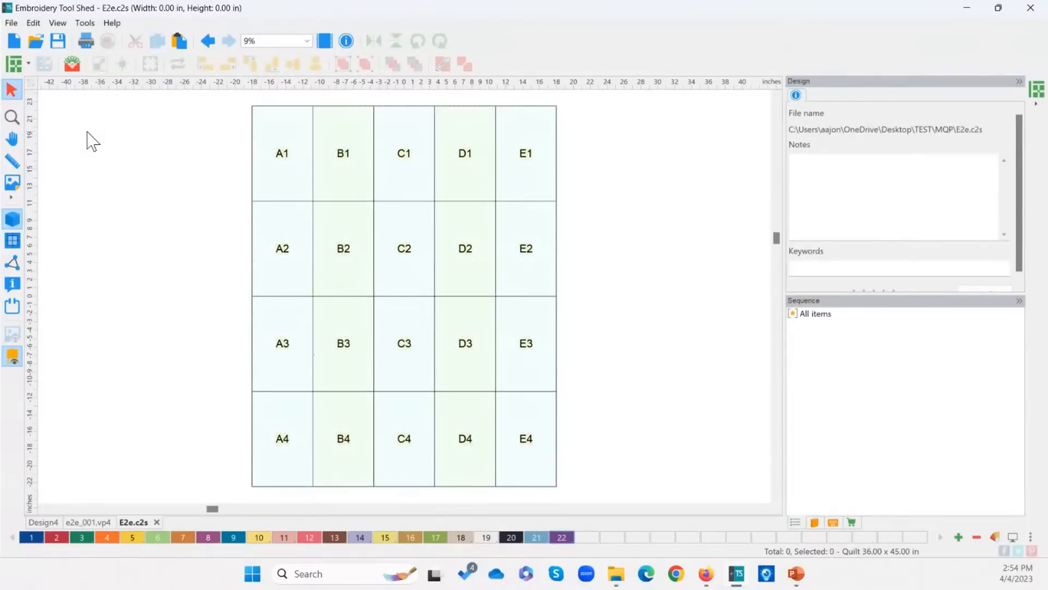
Step: Insert the rectangular quilt design ShortE-08, rotated 90° to portrait, and fit it to block A1
left_click(73, 64)
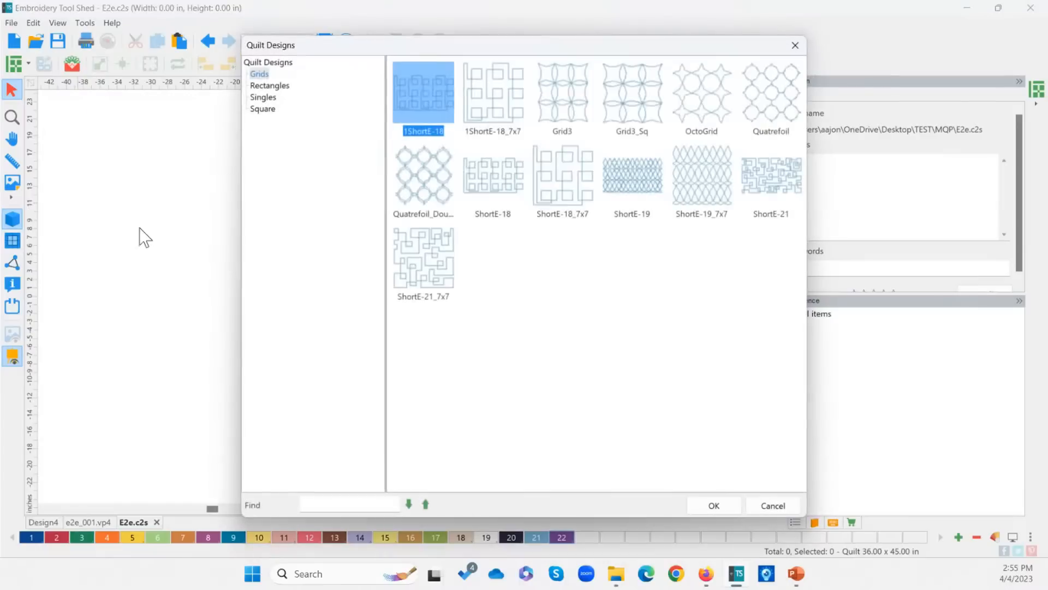
left_click(268, 86)
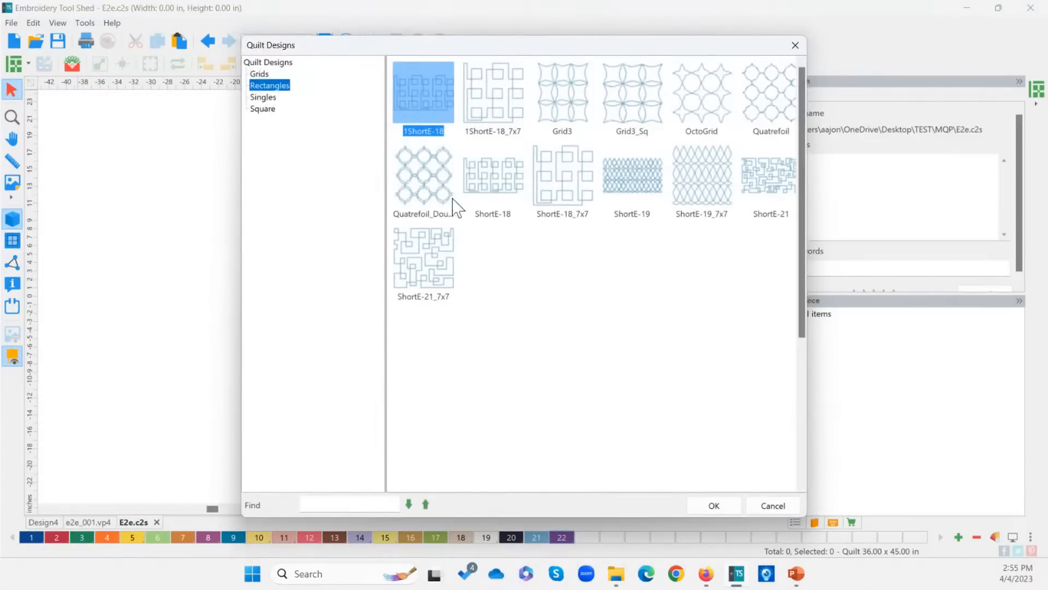
left_click(558, 176)
double_click(491, 340)
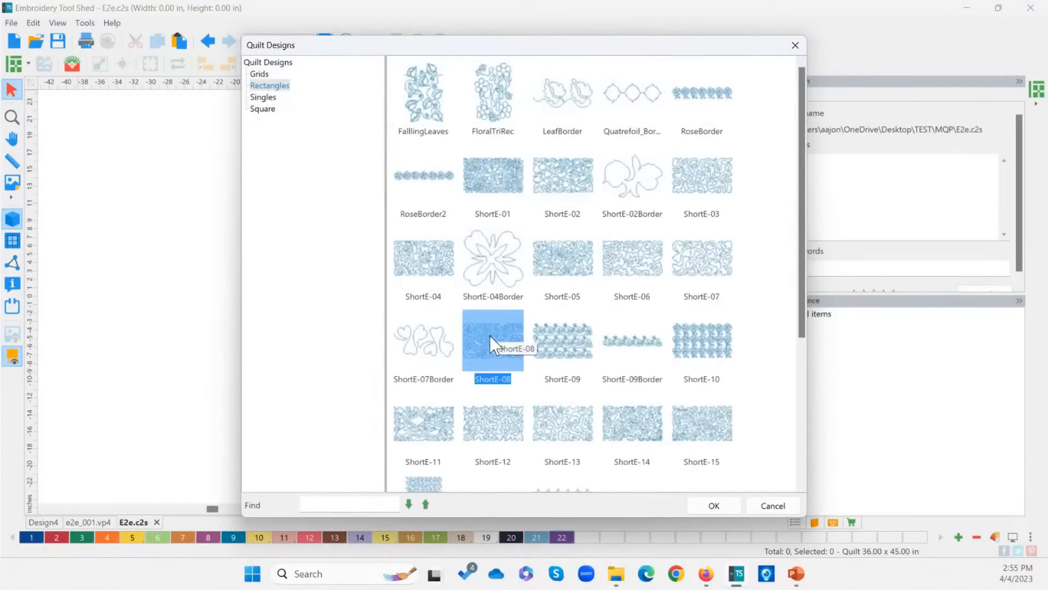
left_click_drag(417, 297, 171, 222)
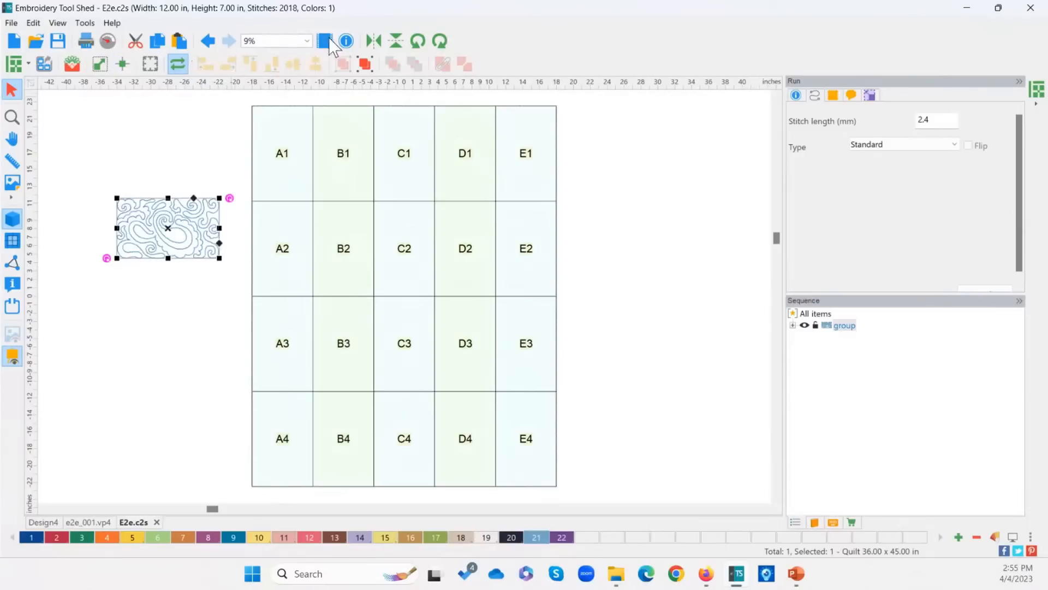
left_click(440, 42)
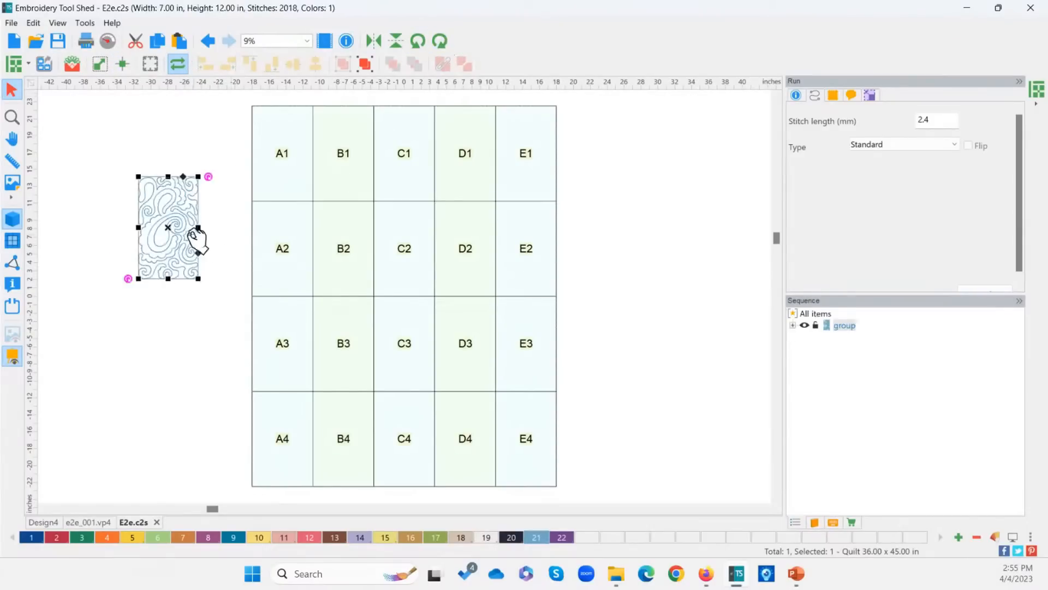
left_click_drag(187, 235, 293, 170)
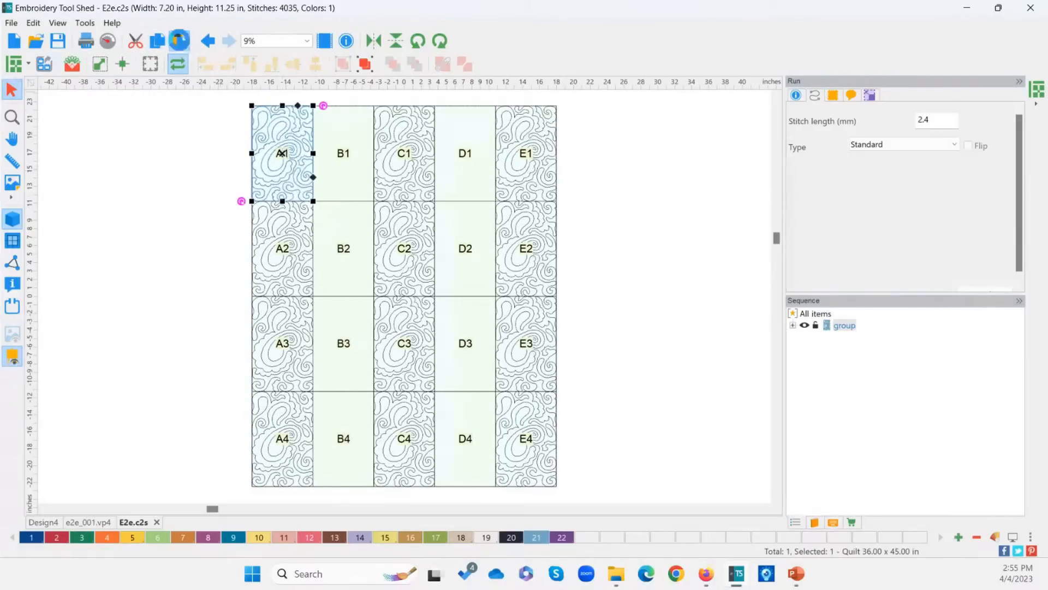
Step: Paste a copy of the ShortE-08 design over block B1, rotate it 180° and fit it to the block
left_click_drag(282, 156, 357, 154)
left_click(444, 42)
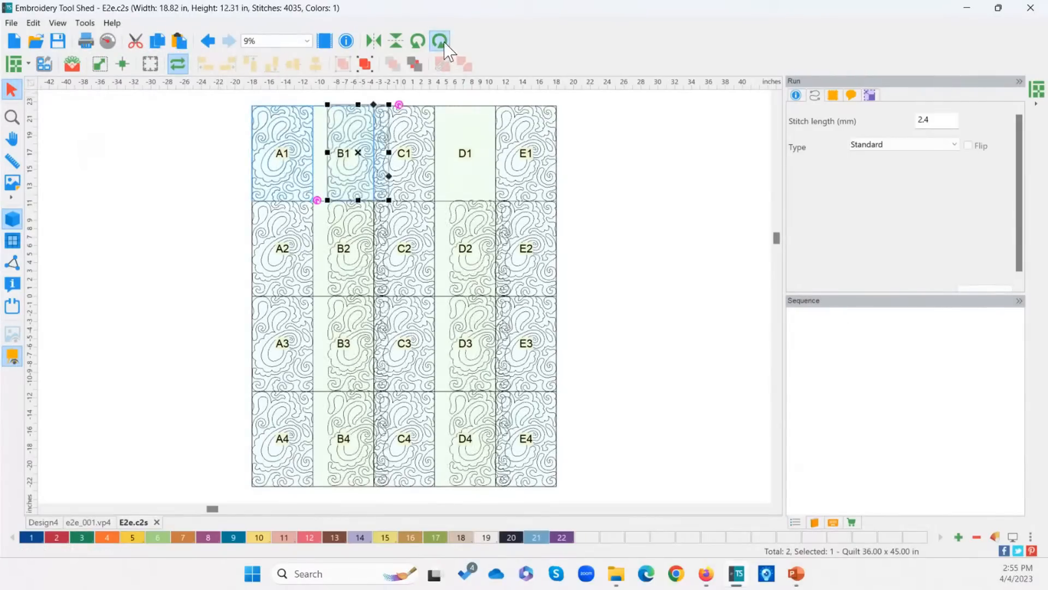
left_click(444, 42)
left_click(444, 41)
left_click(443, 42)
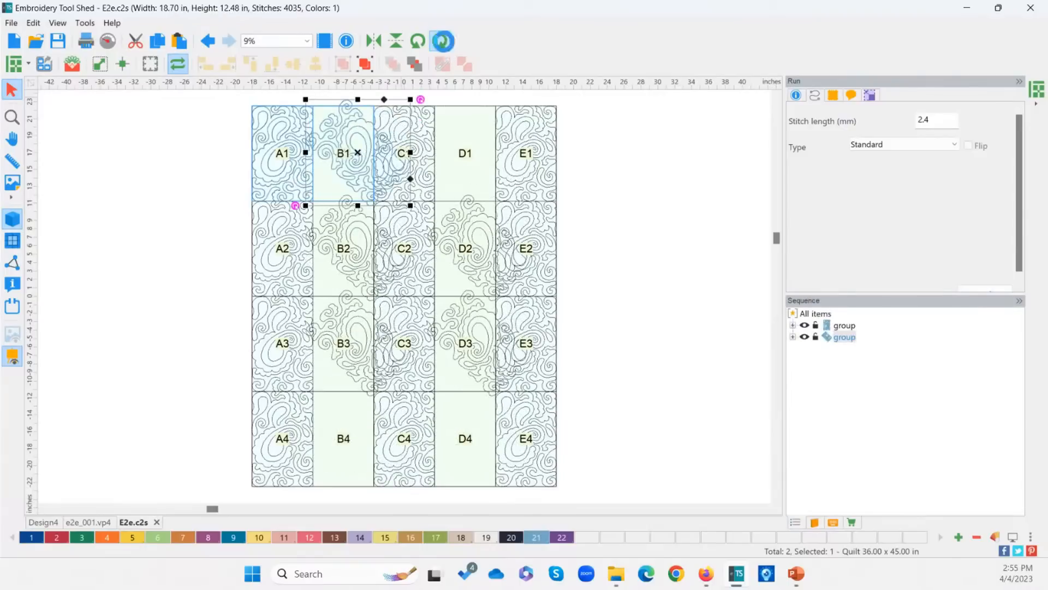
left_click(443, 41)
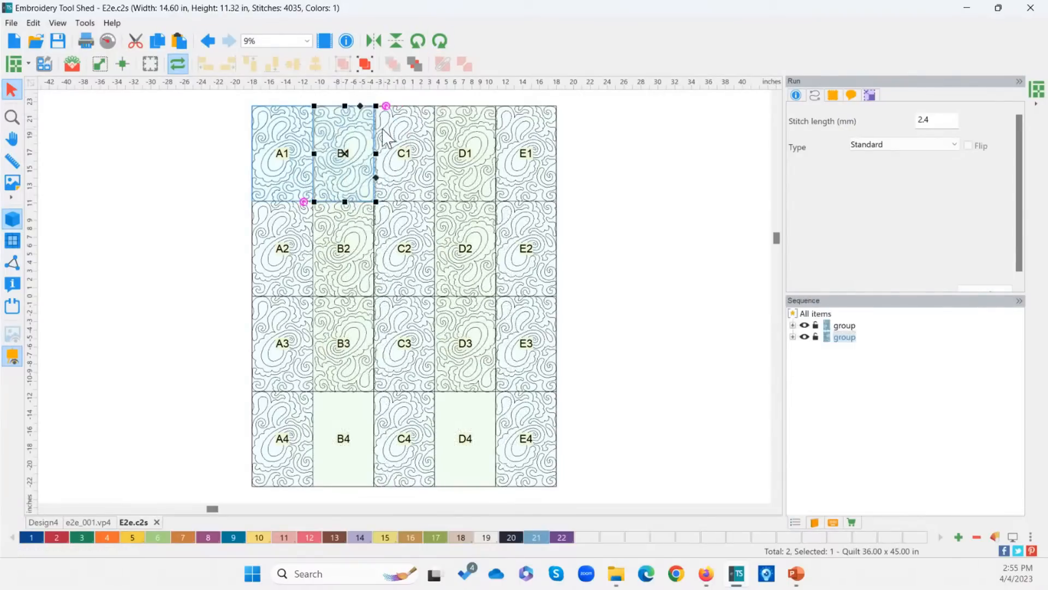
left_click(100, 64)
left_click(132, 217)
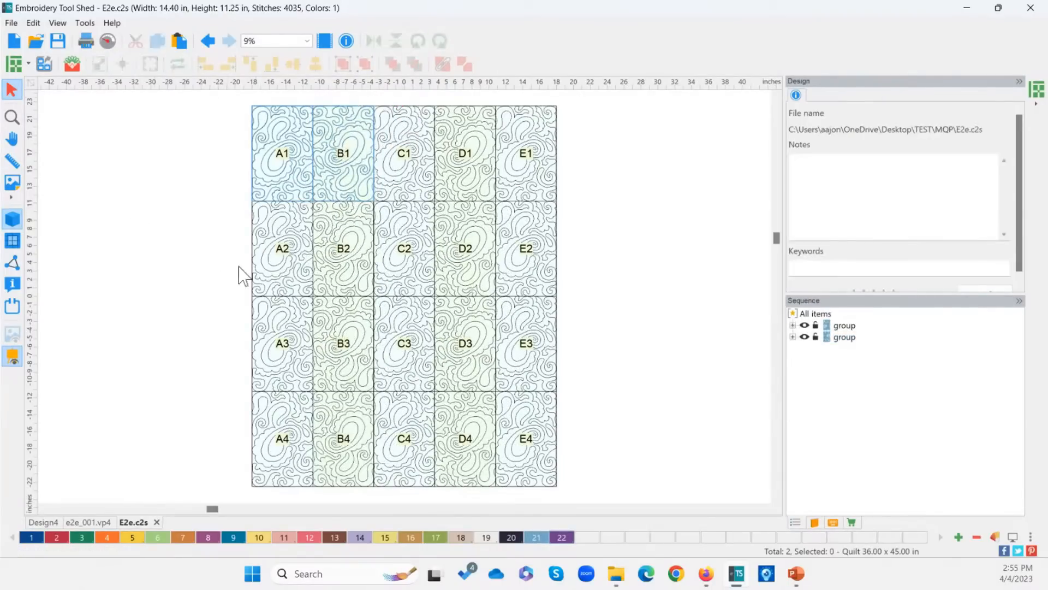